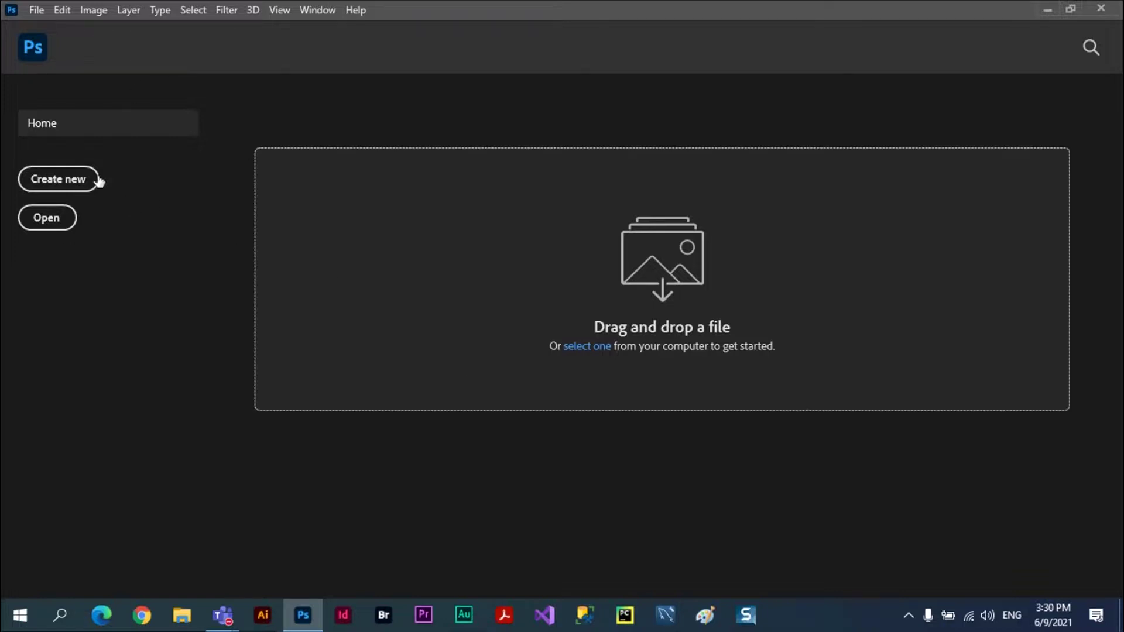
- Open the man's portrait JPG photo from the Desktop folder
left_click(35, 12)
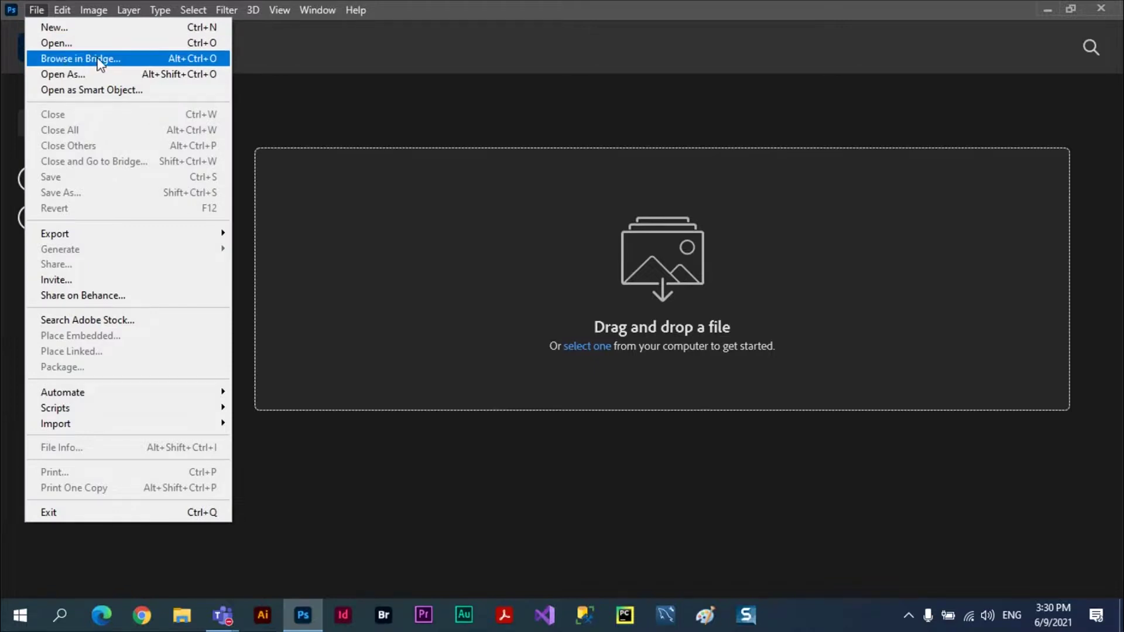
left_click(58, 46)
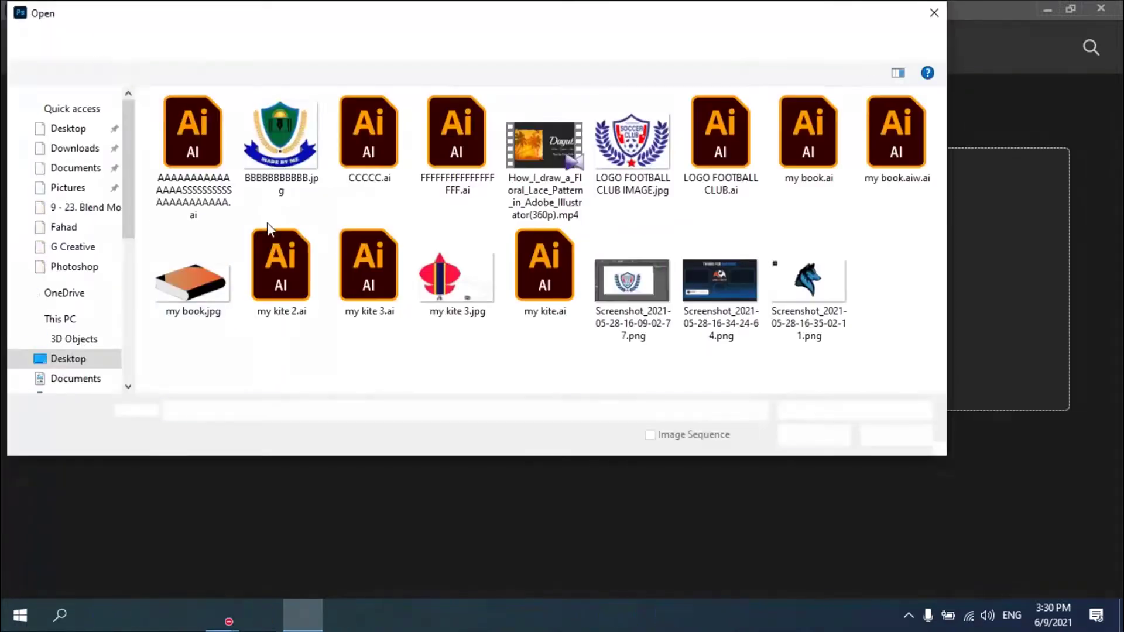
left_click(68, 358)
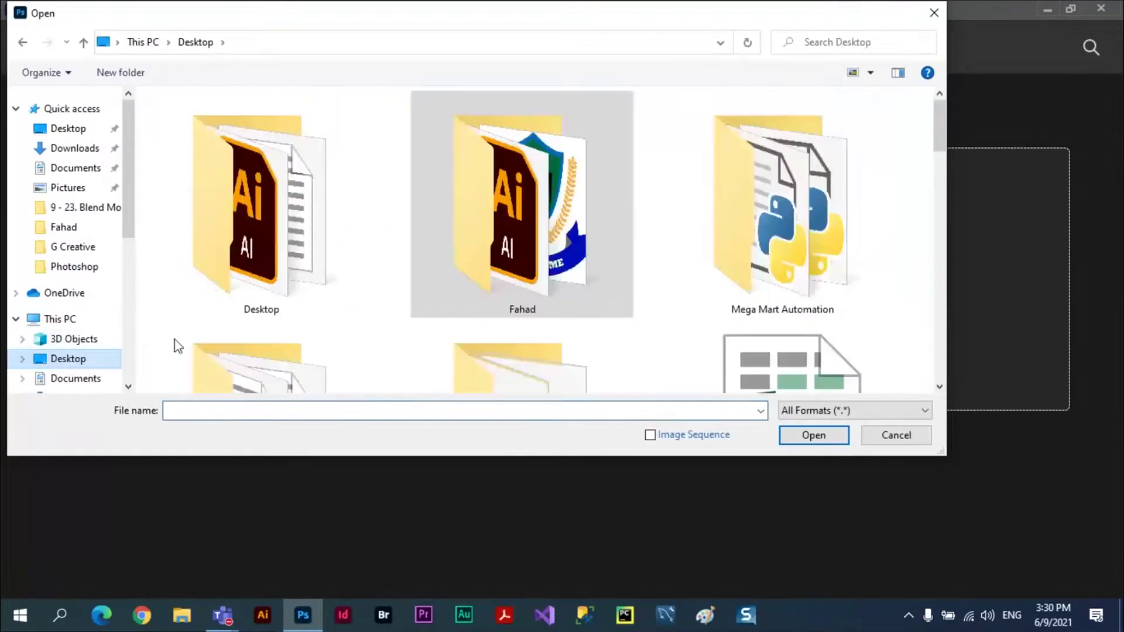
left_click_drag(937, 127, 934, 278)
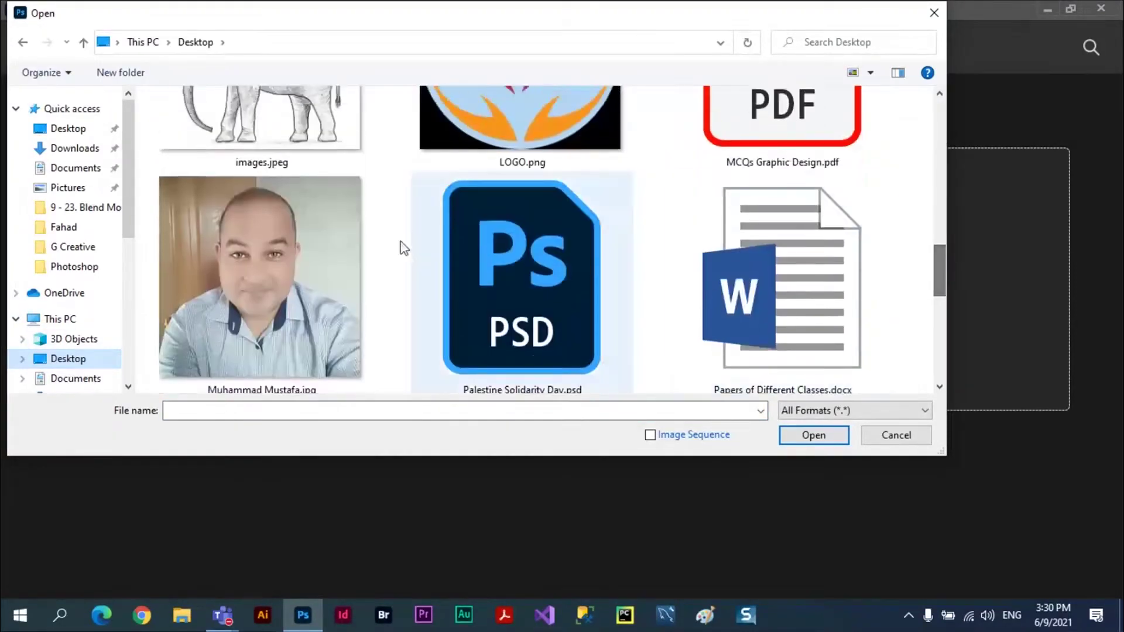
left_click(309, 316)
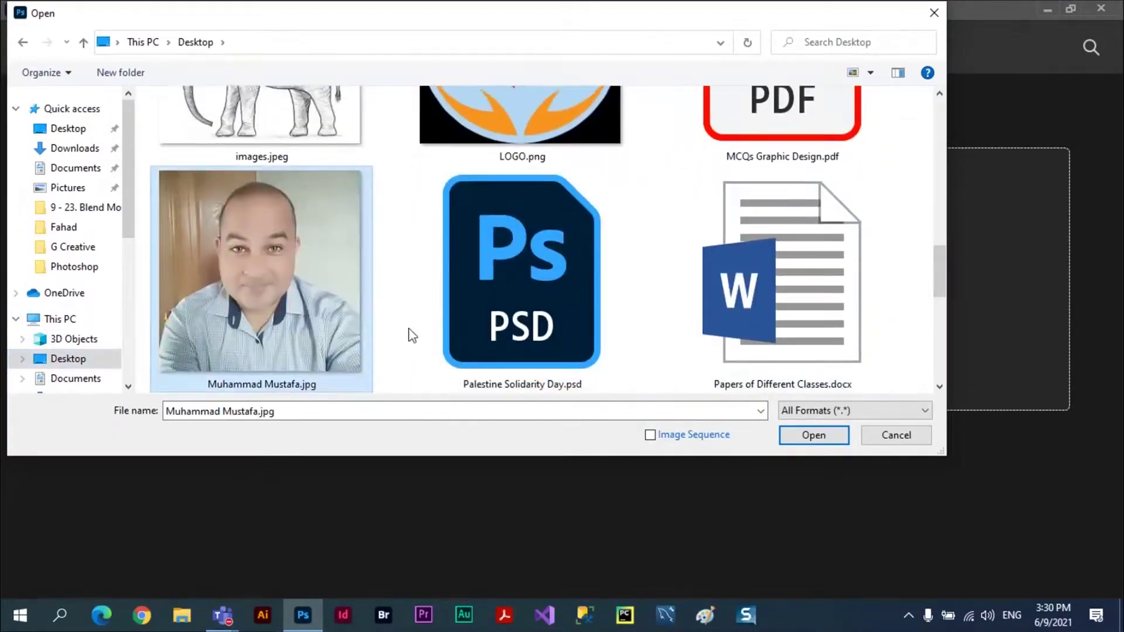
left_click(811, 436)
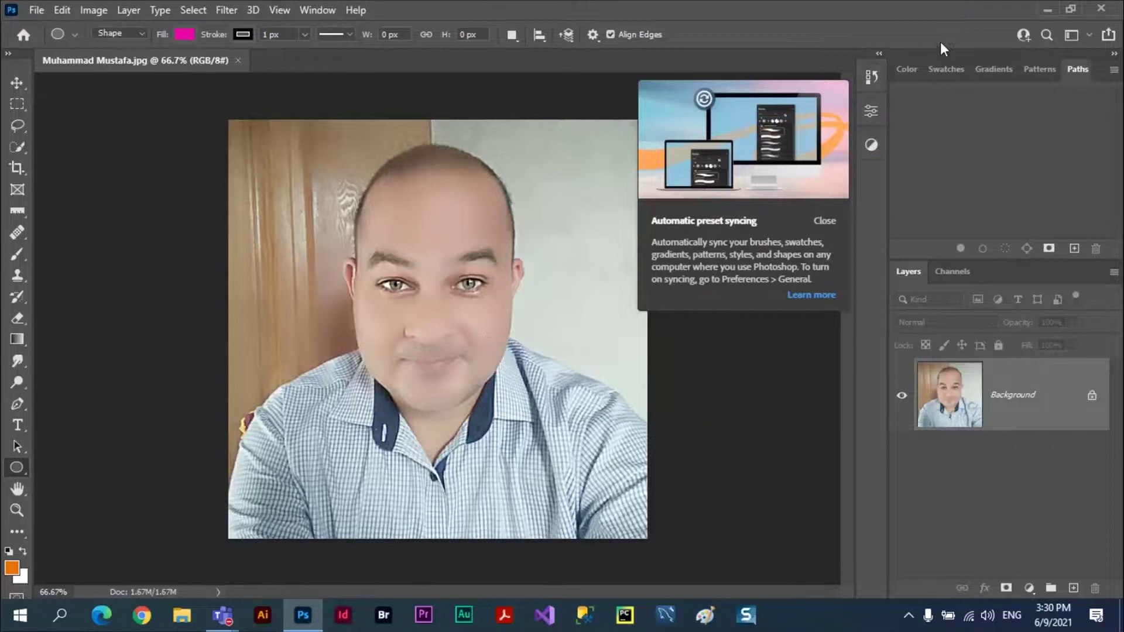
- Reset the "my own" workspace to its saved layout and dismiss the automatic preset syncing tip
left_click(1090, 34)
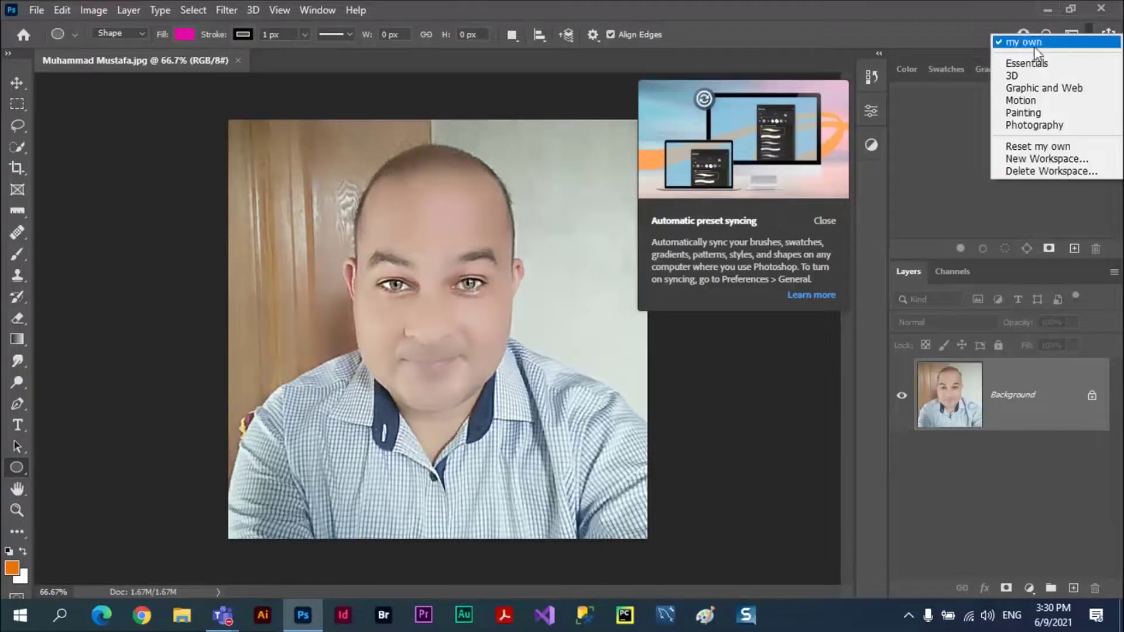
left_click(1025, 153)
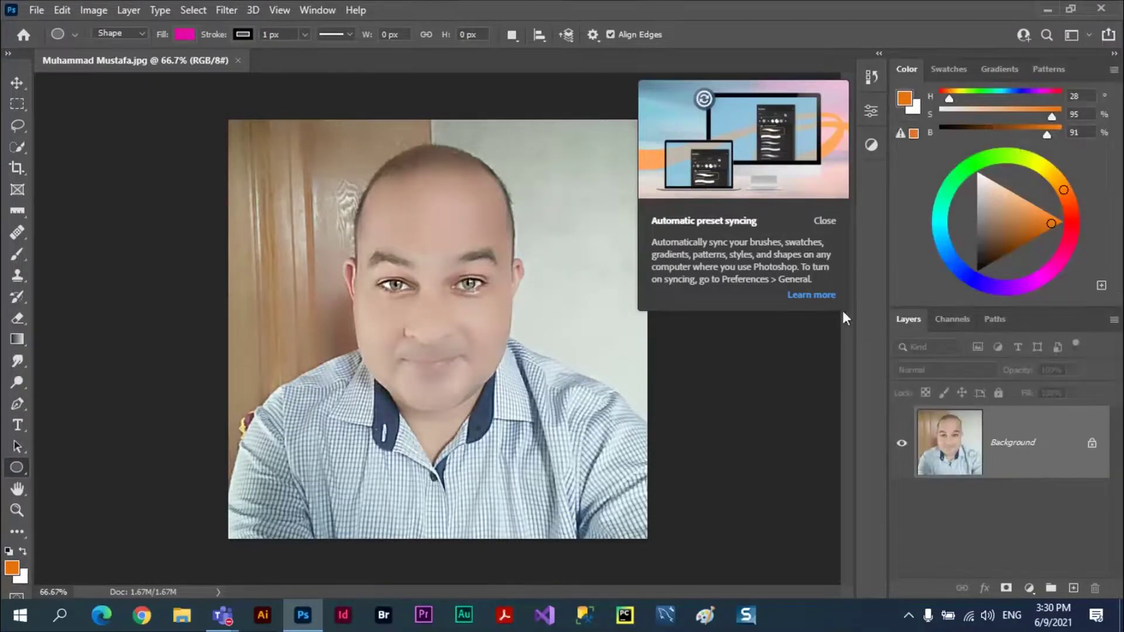
left_click(825, 220)
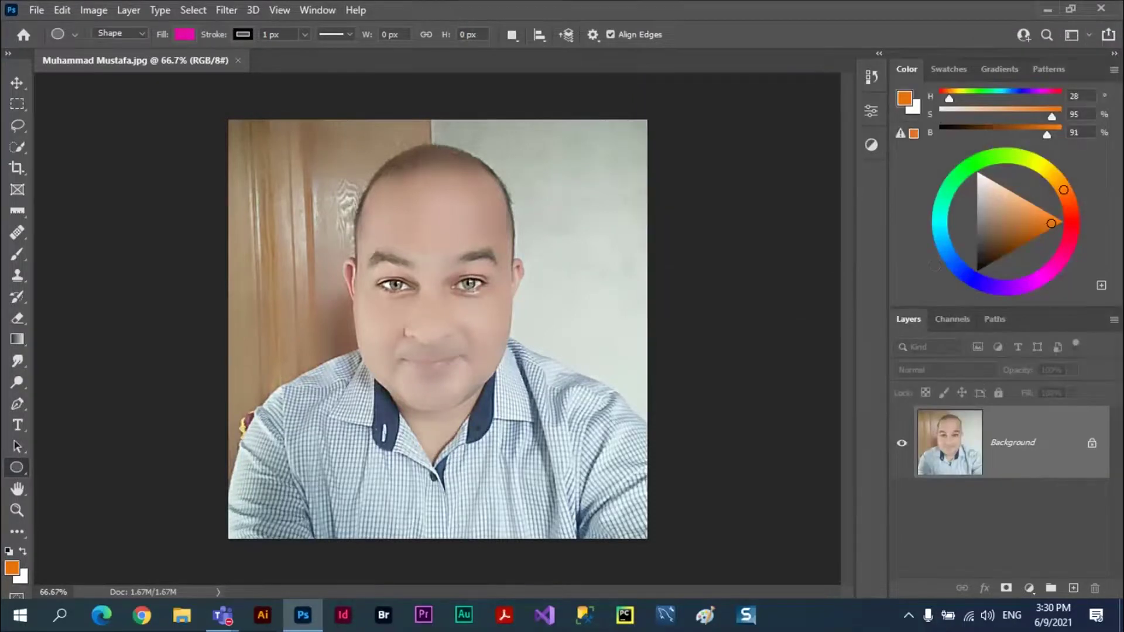
- Dock the Paths panel into the Color panel group above Layers and make that upper group slightly taller
left_click(943, 321)
left_click(997, 321)
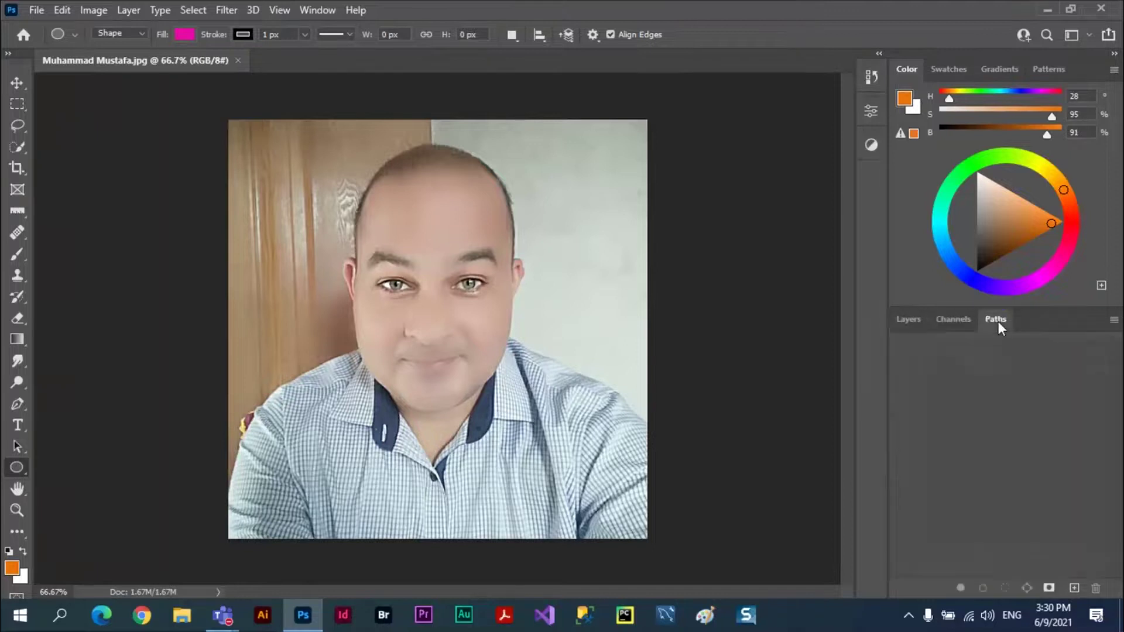
left_click(908, 320)
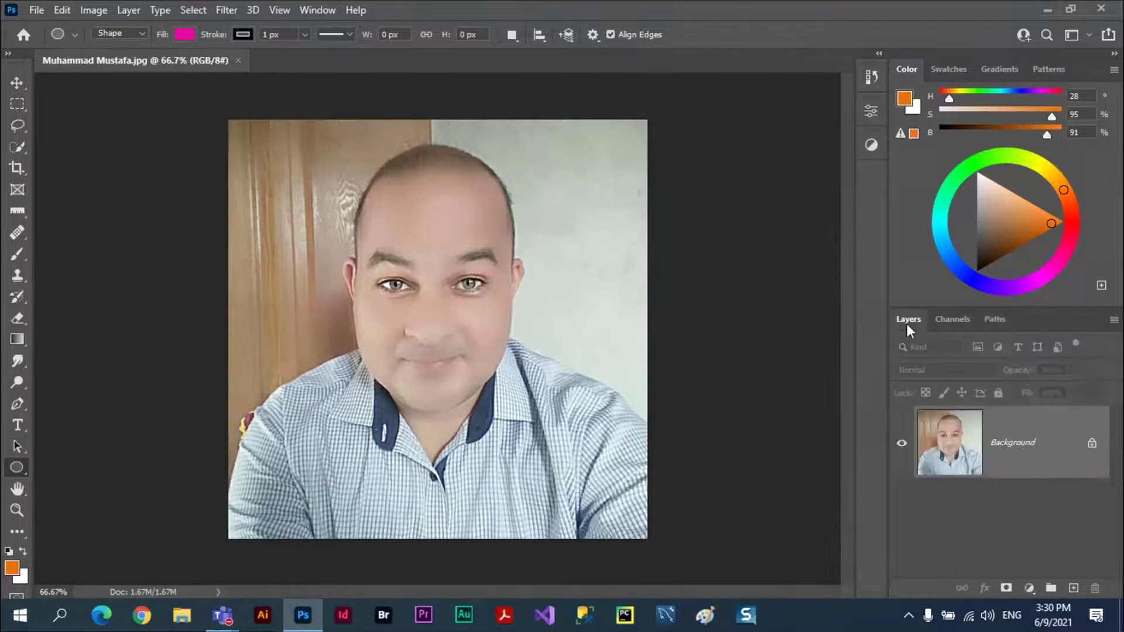
left_click(998, 322)
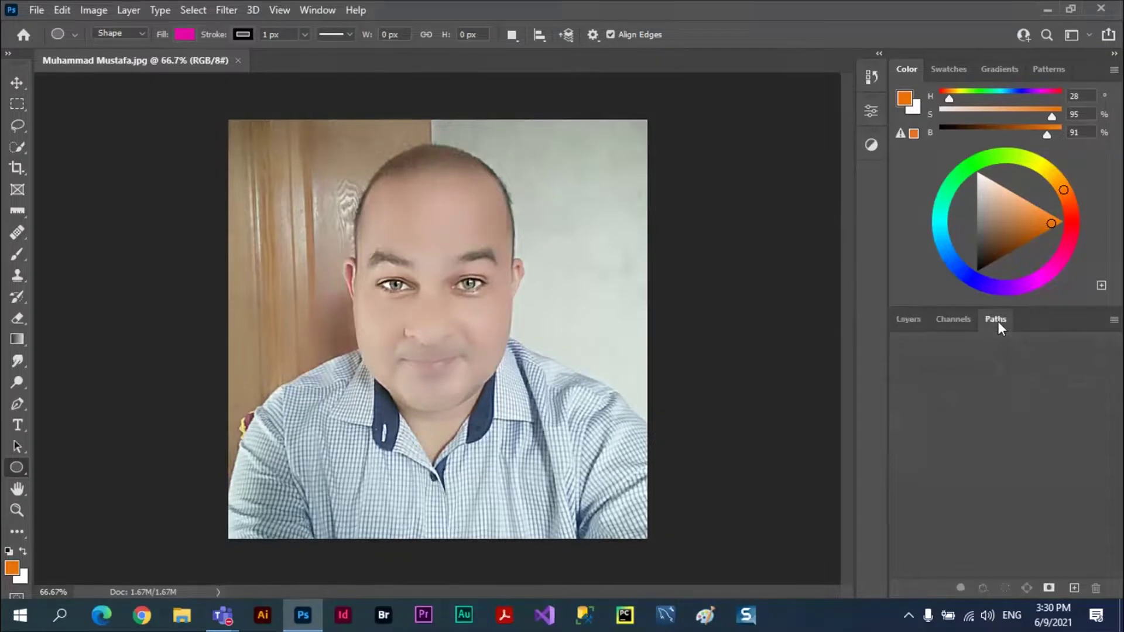
left_click(904, 322)
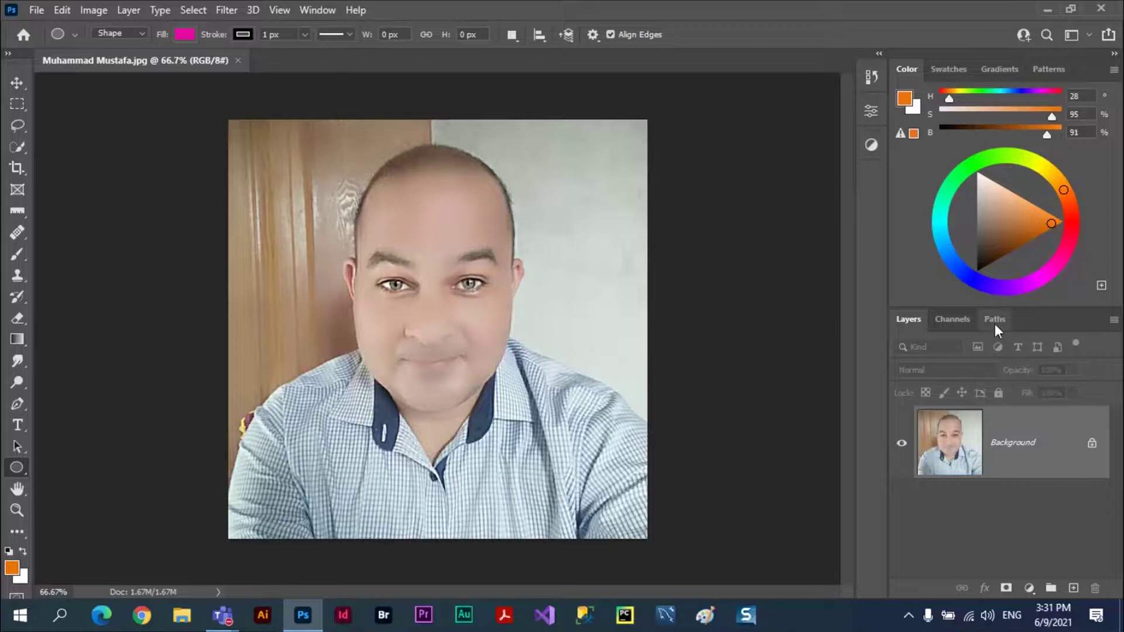
left_click_drag(956, 328, 940, 83)
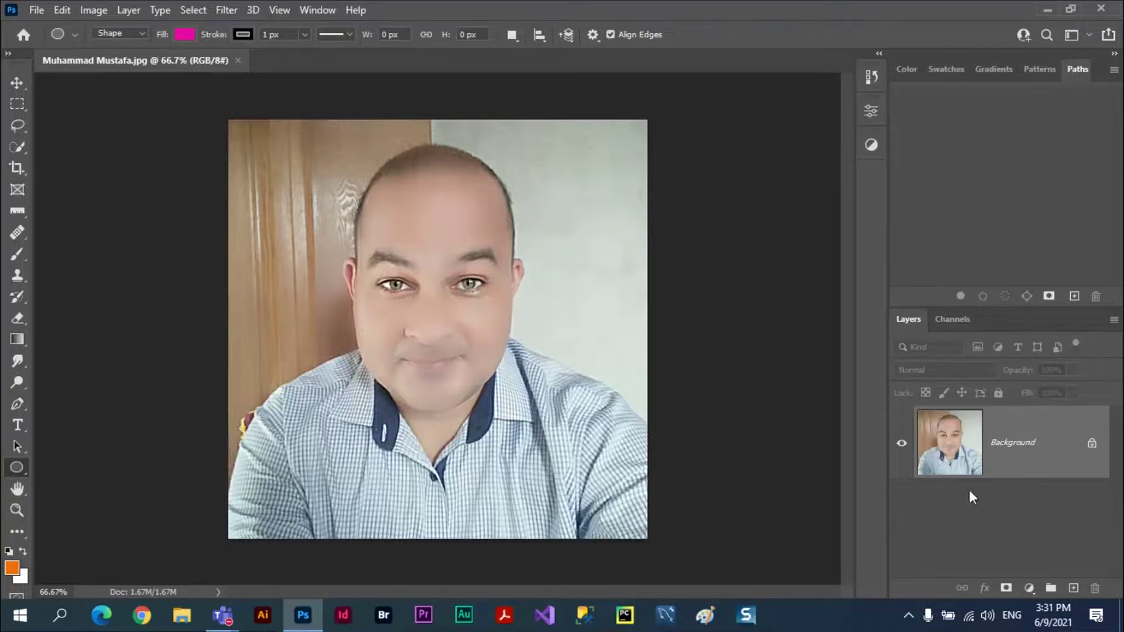
left_click_drag(1013, 308, 1013, 317)
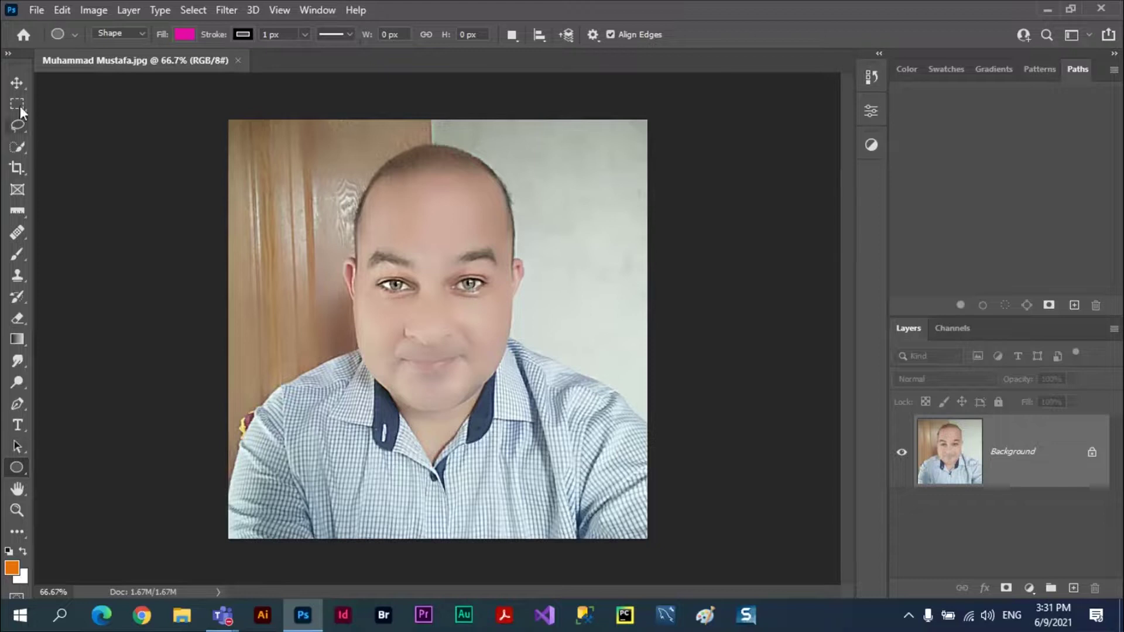
- Activate the Custom Shape tool and switch to the Rectangle tool
right_click(17, 466)
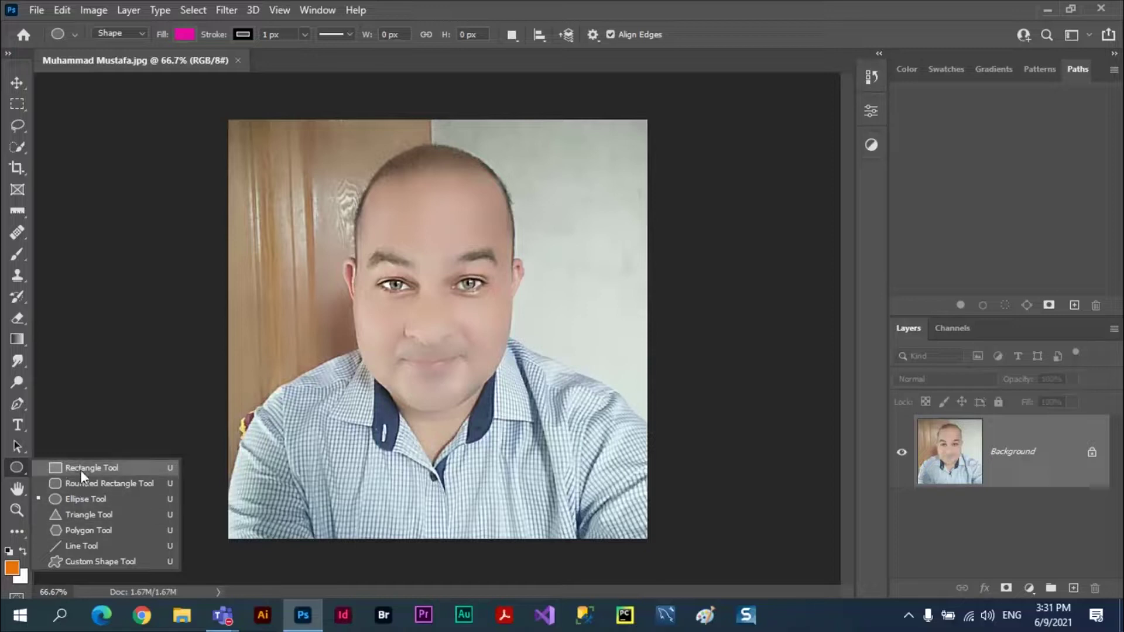
left_click(94, 562)
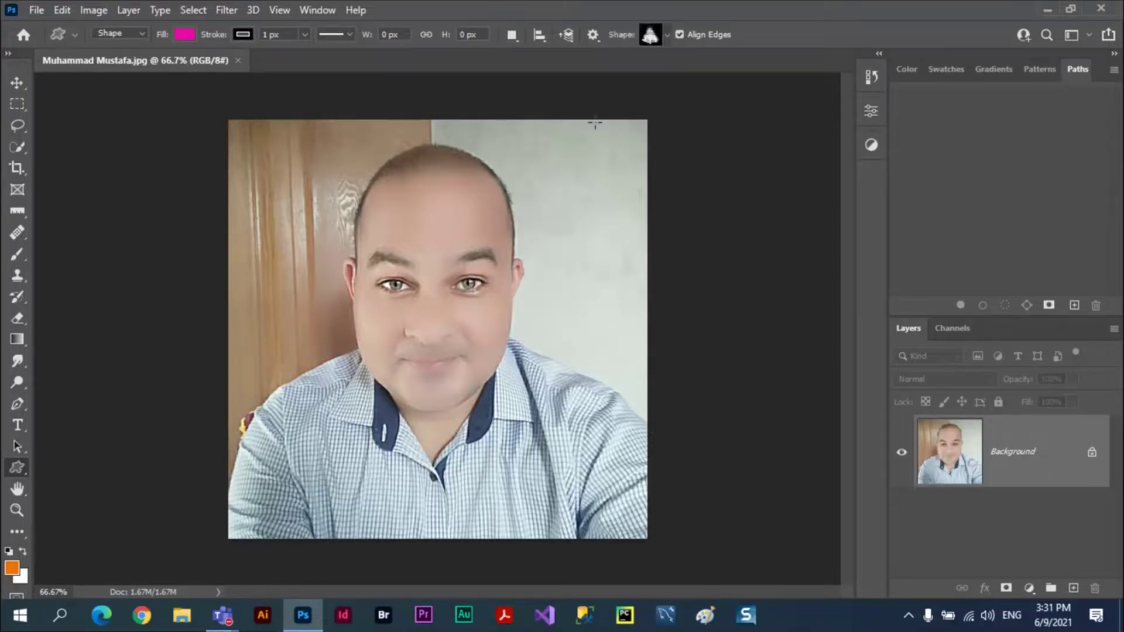
right_click(12, 471)
left_click(71, 469)
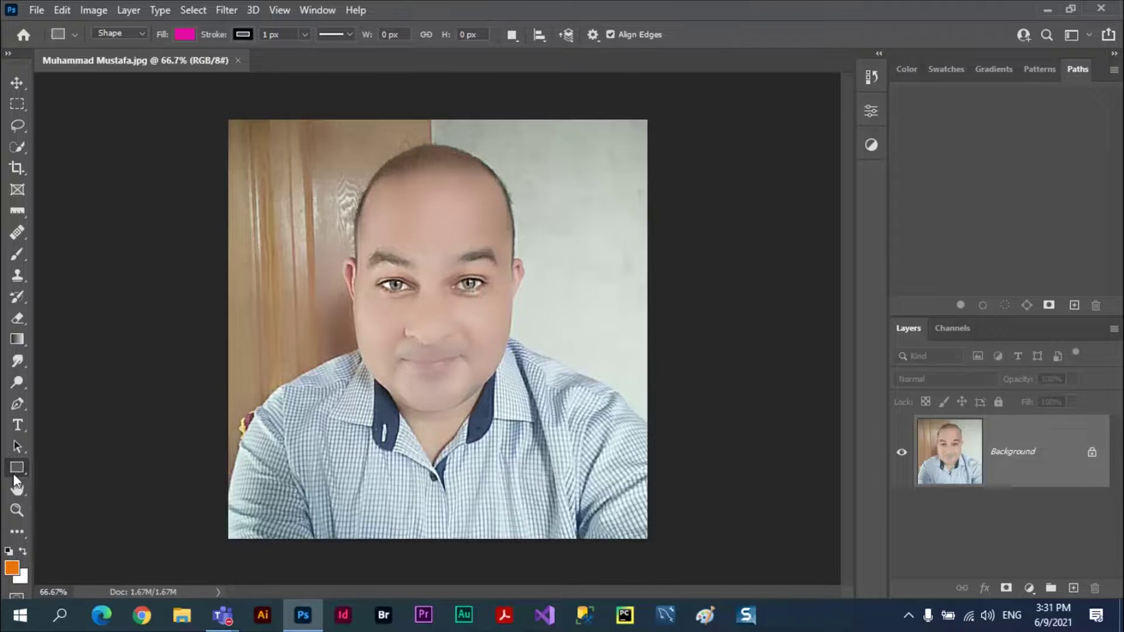
- Activate the Pen tool and keep its drawing mode set to Shape
left_click(15, 399)
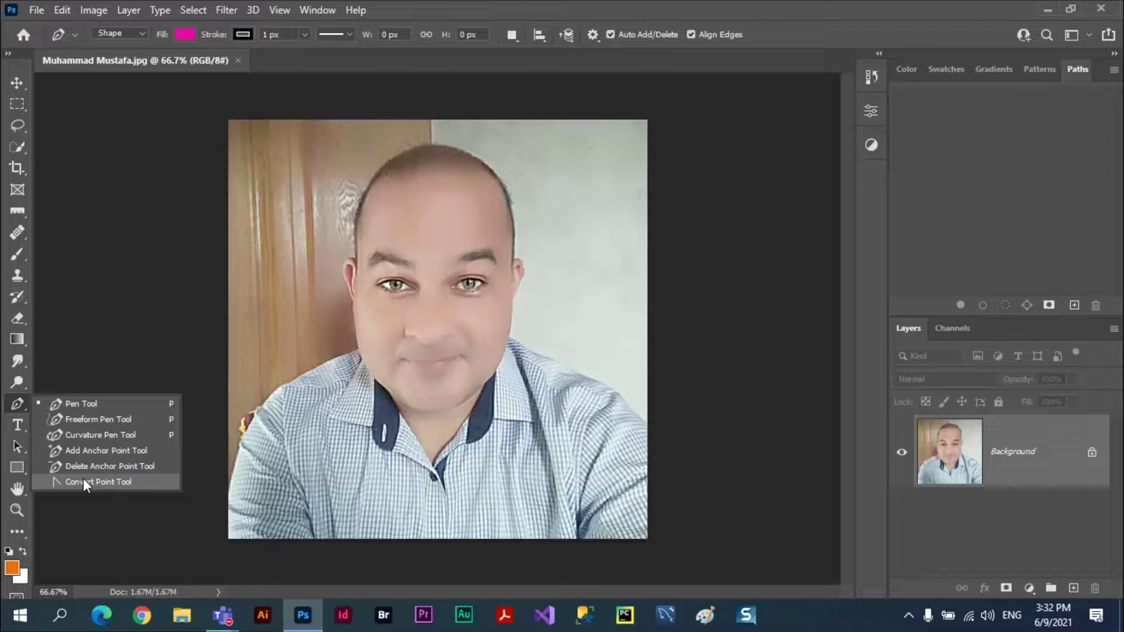
left_click(79, 405)
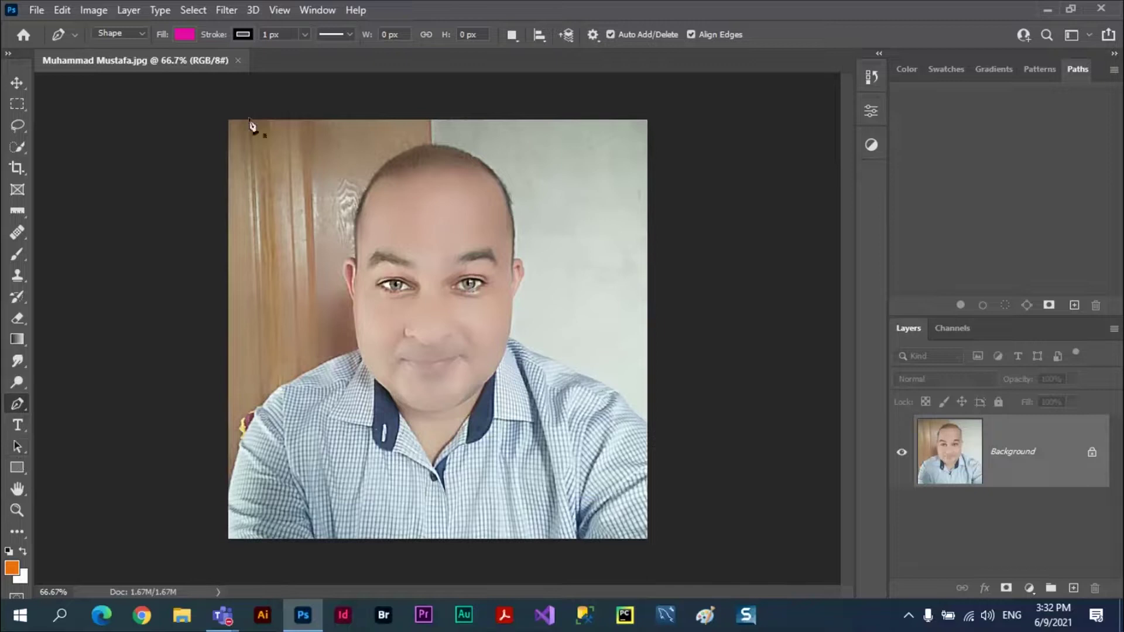
left_click(142, 37)
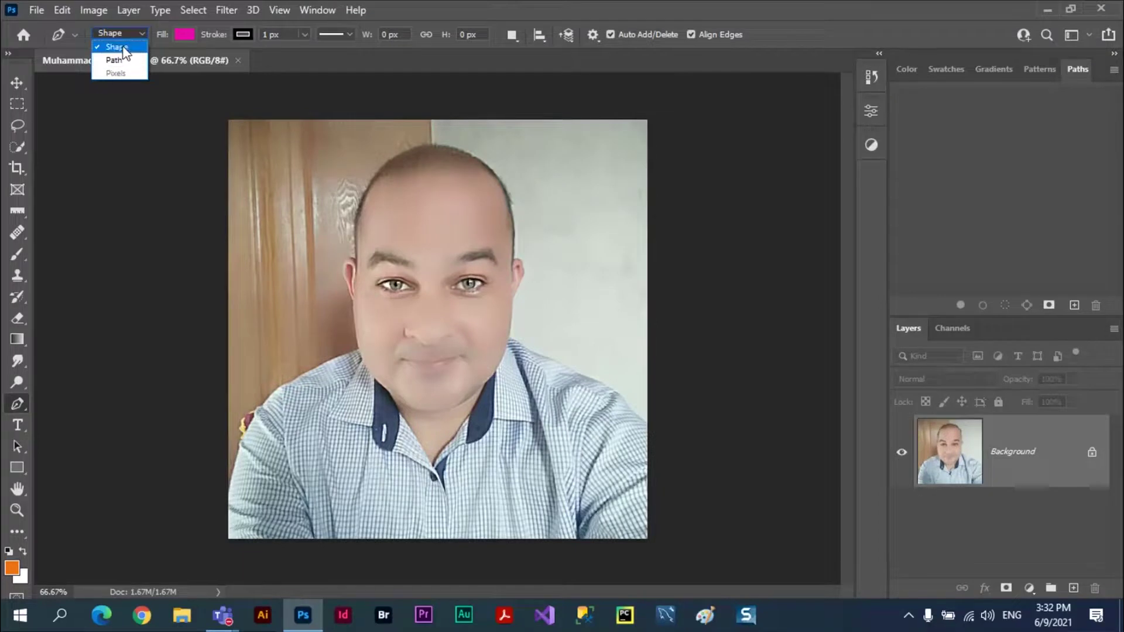
left_click(123, 47)
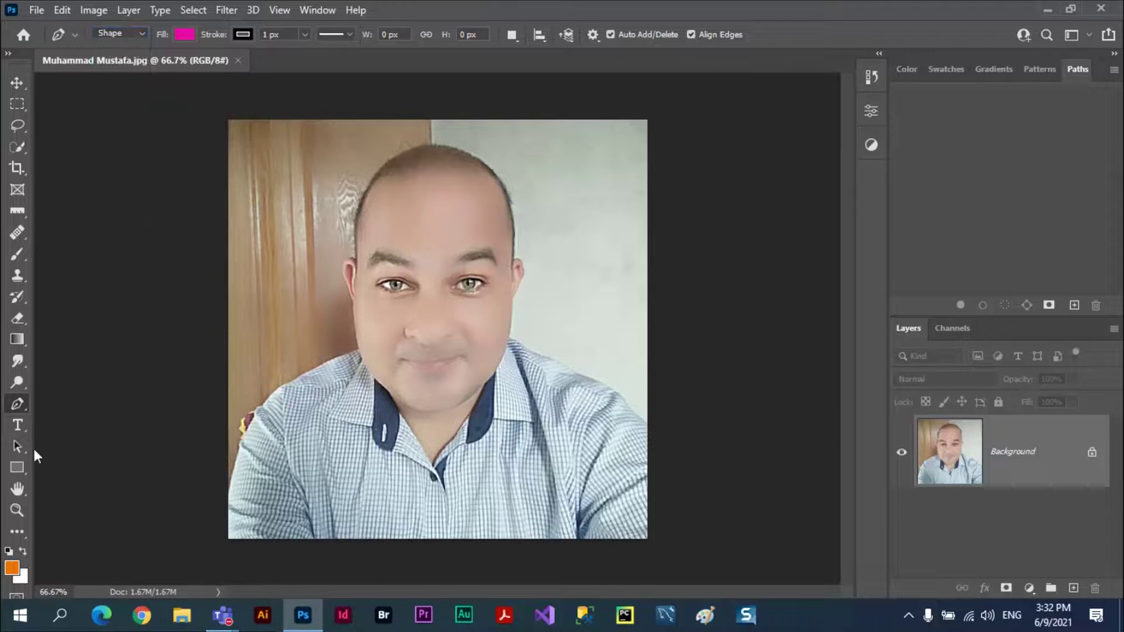
- Draw a closed pen shape about 359 px wide and 495 px high over the man's face and collar
left_click(350, 302)
left_click(345, 233)
left_click(398, 191)
left_click(442, 182)
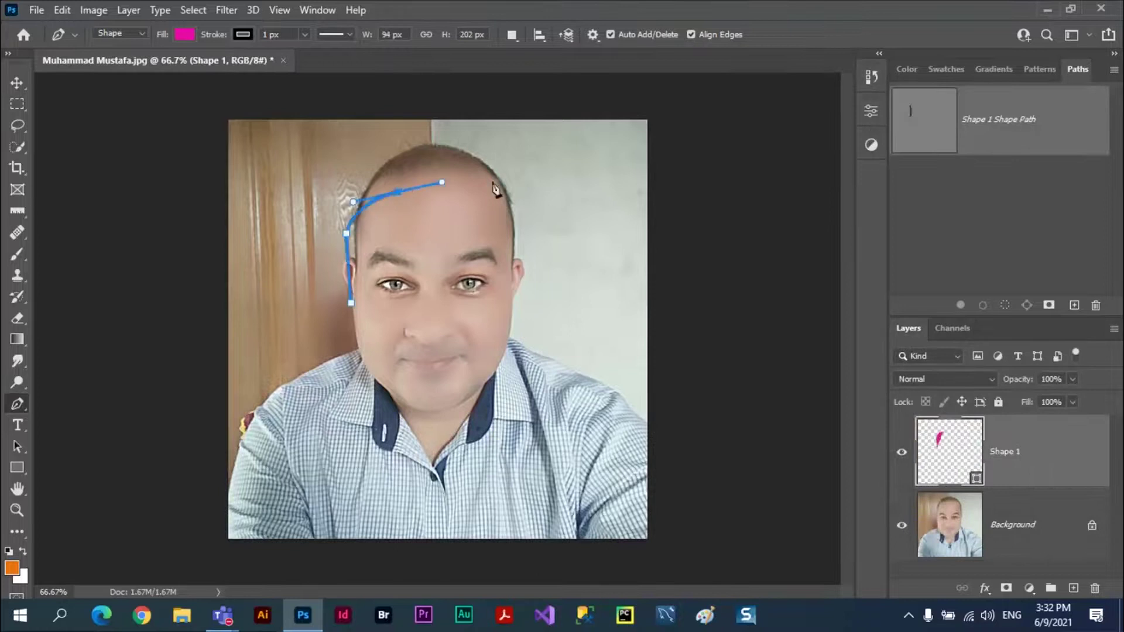
left_click_drag(518, 188, 530, 199)
left_click(541, 292)
left_click(533, 372)
left_click(429, 436)
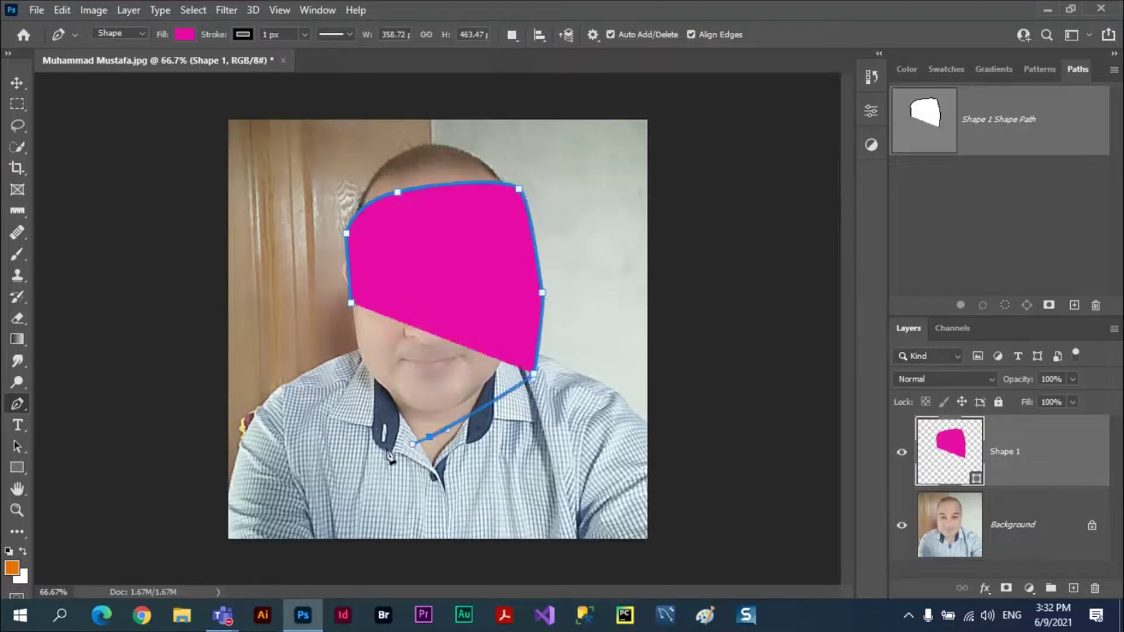
left_click_drag(355, 408, 355, 404)
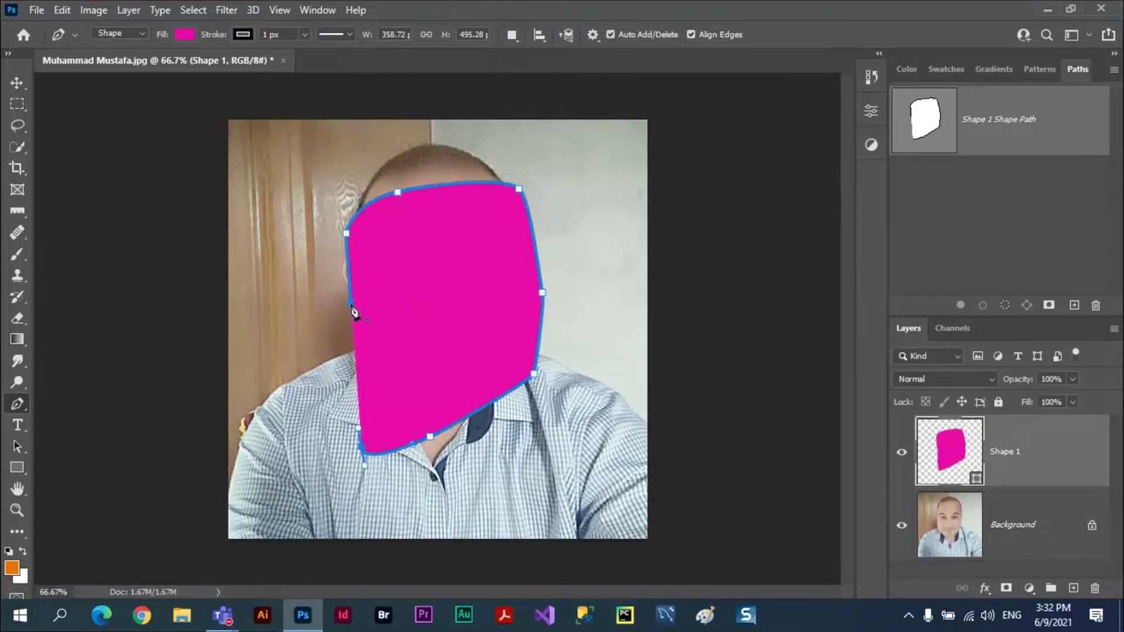
left_click(351, 303)
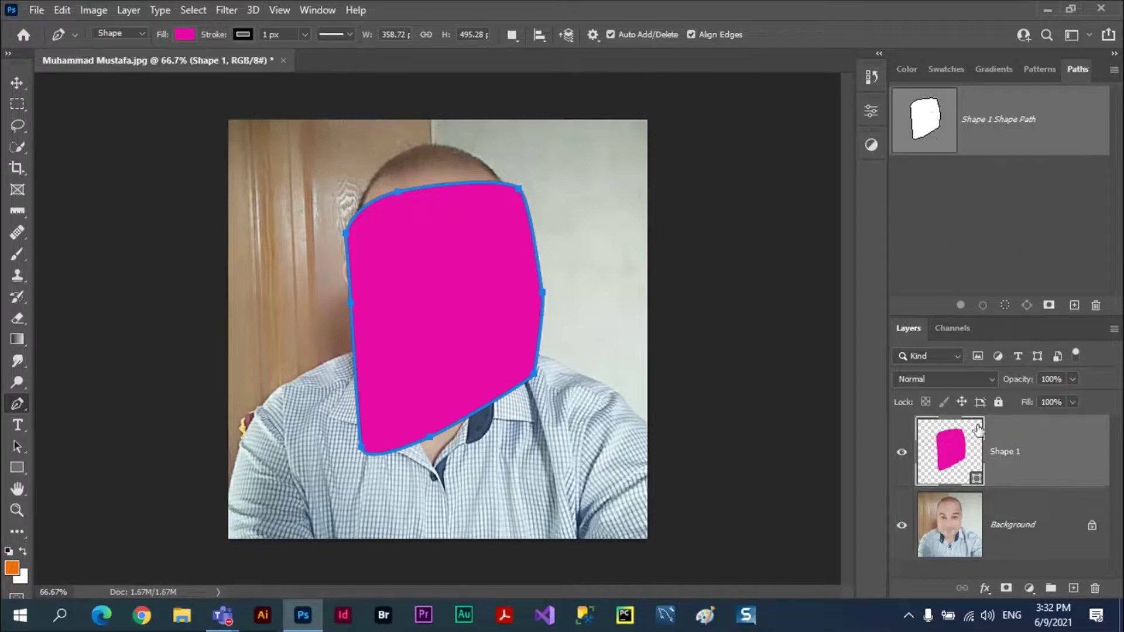
- Reselect the face shape's layer and draw a second closed pen shape, about 188 by 226 px, beside the shoulder at the photo's left edge
left_click(1023, 534)
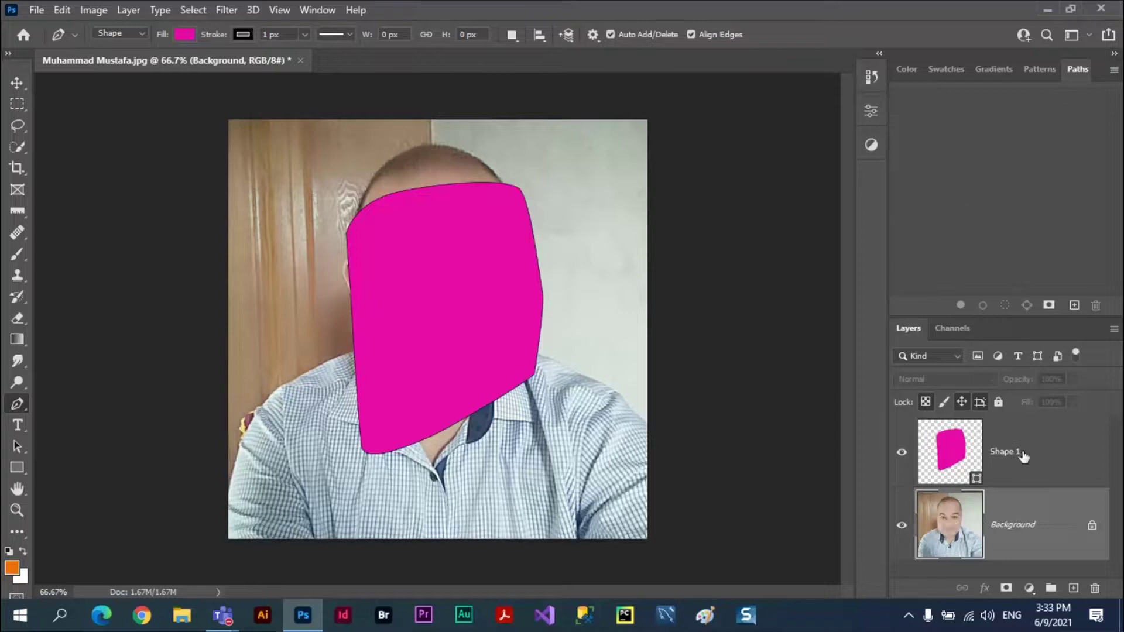
left_click(1022, 454)
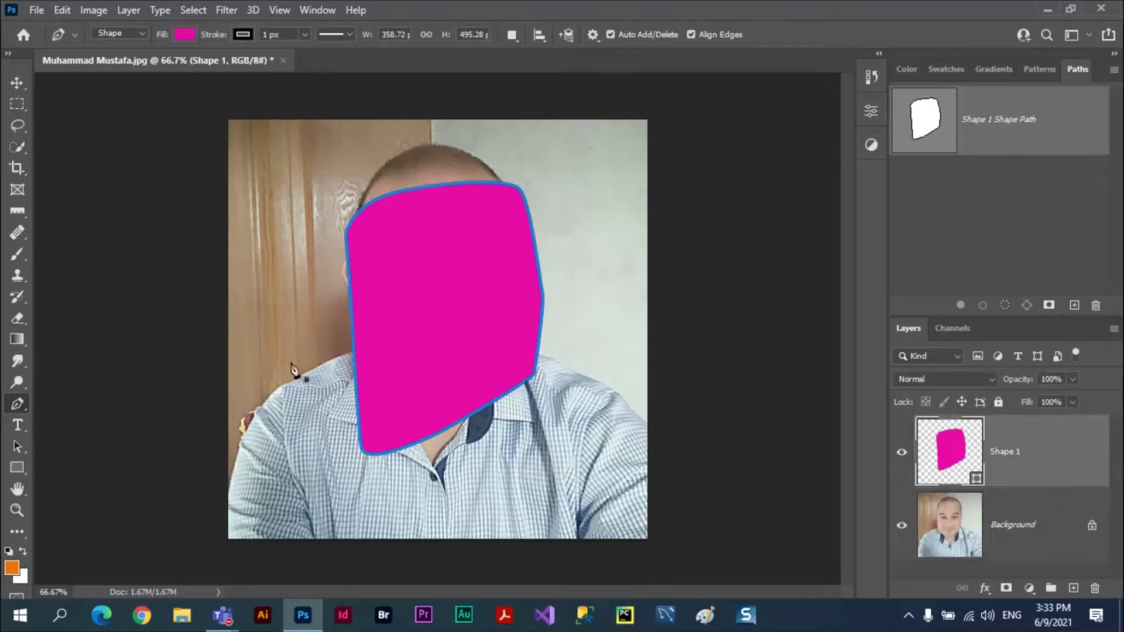
left_click(227, 384)
left_click_drag(269, 311, 317, 342)
left_click_drag(317, 415, 289, 436)
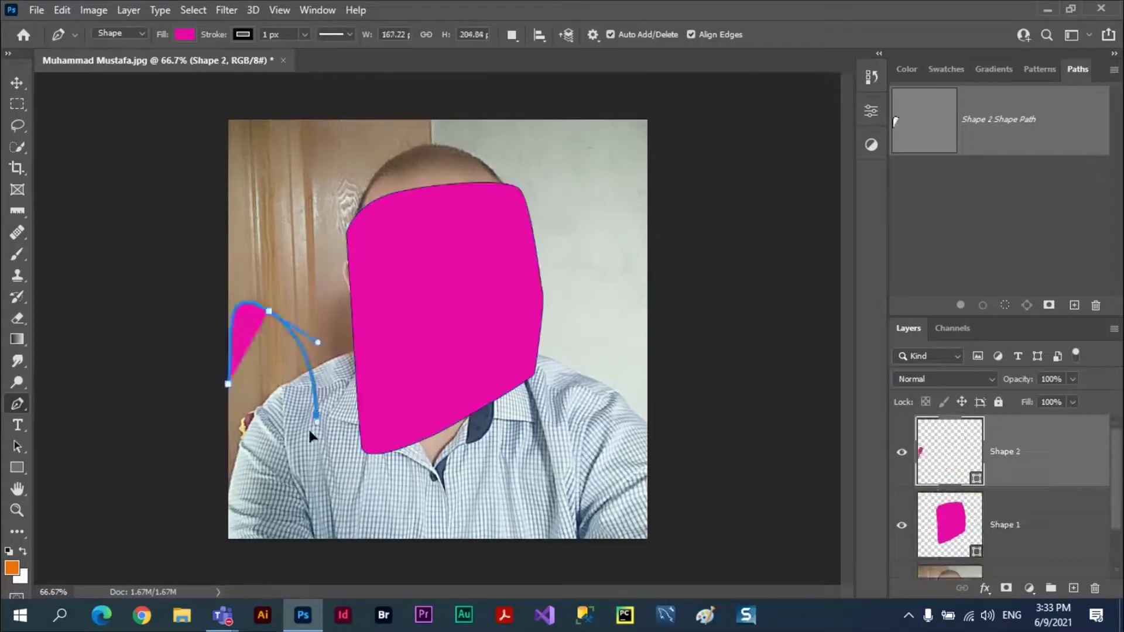
left_click(228, 384)
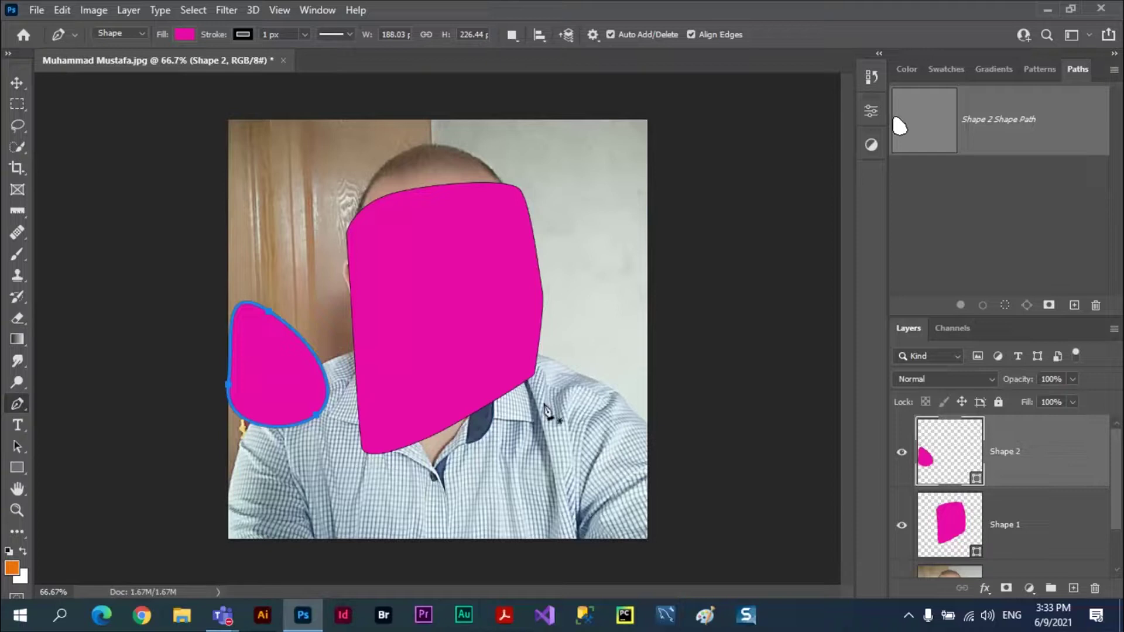
- Undo both pen shapes completely, back to the photo with only its Background layer
key("ctrl+z")
key("ctrl+z")
key("ctrl+z")
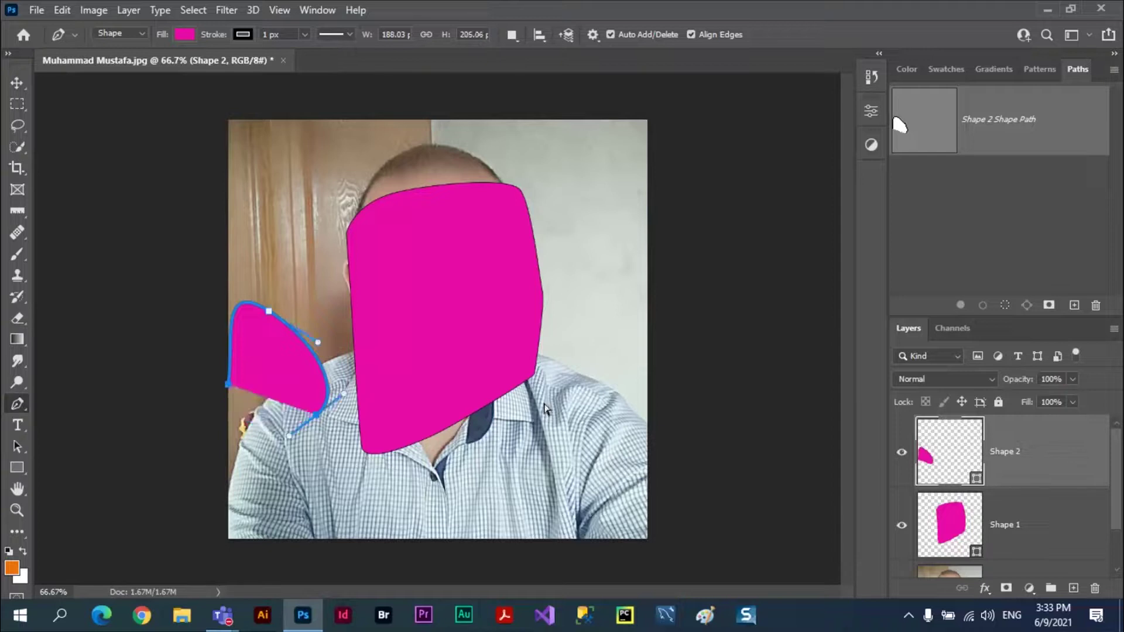
key("ctrl+z")
key("ctrl+z")
key("ctrl+z")
key("ctrl+z")
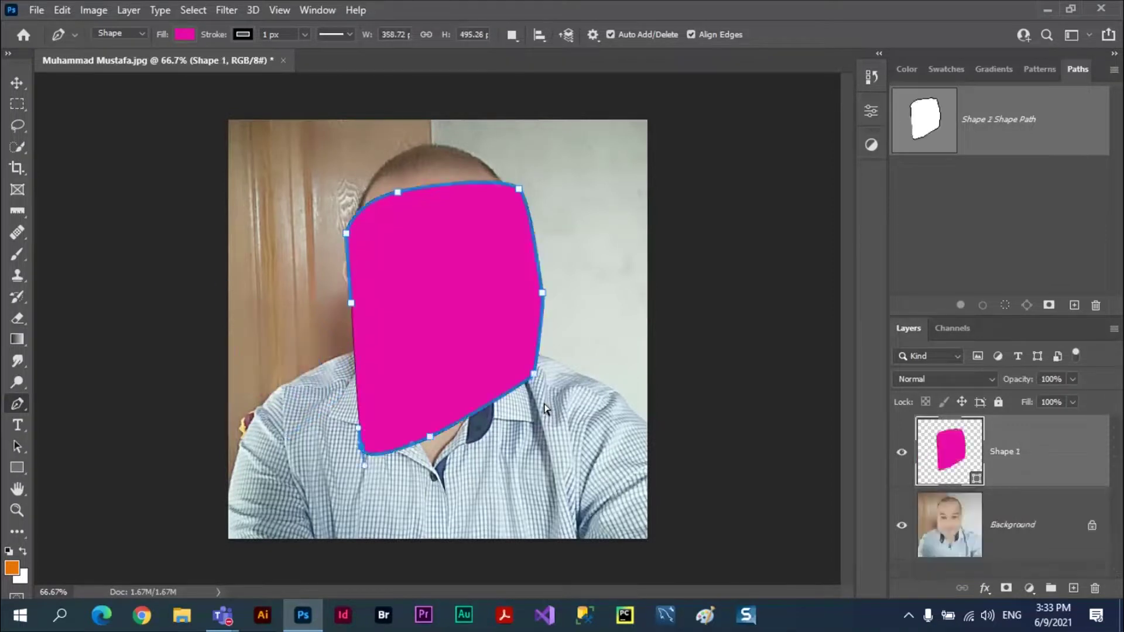
key("ctrl+z")
key("ctrl+z")
key("ctrl+z")
key("ctrl+z")
key("ctrl+z")
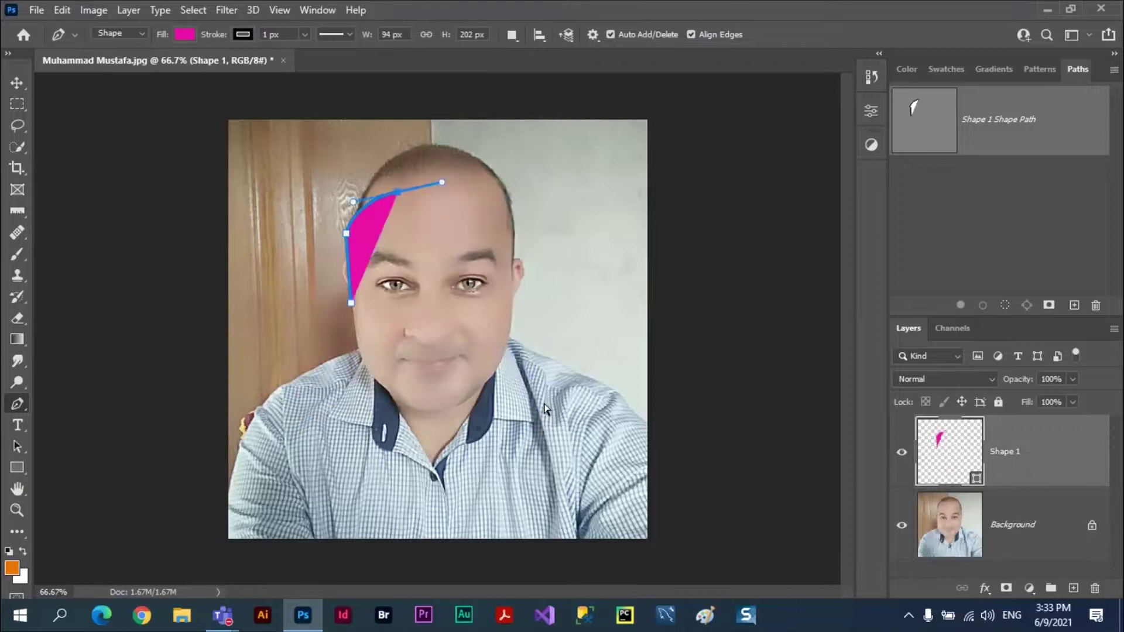
key("ctrl+z")
key("ctrl+z")
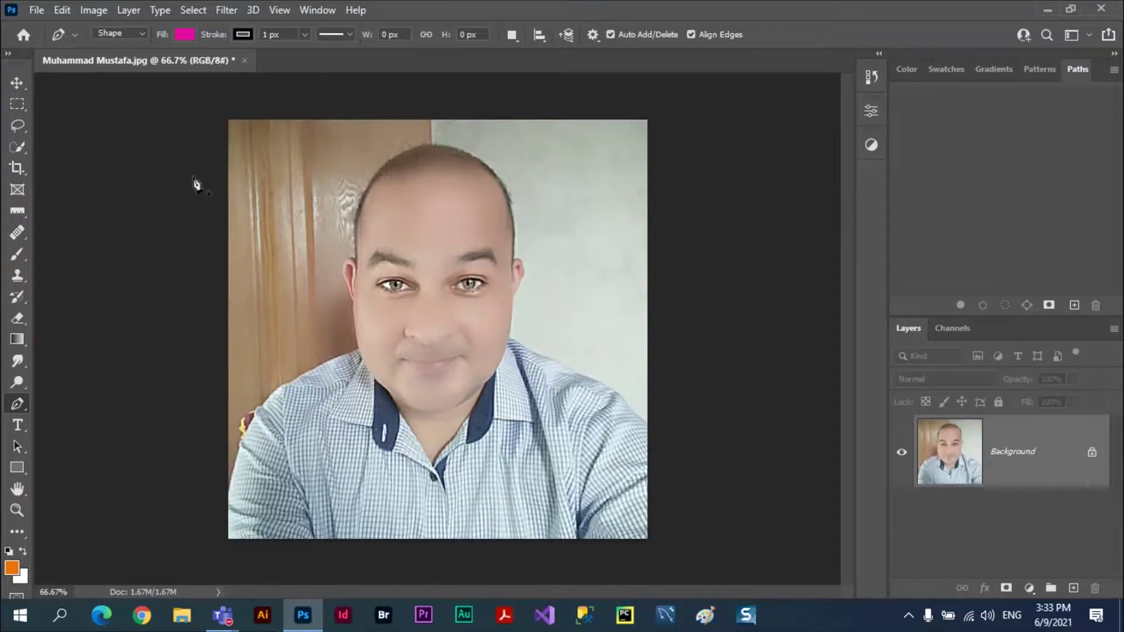
- Try the Rectangle tool in Pixels mode with an orange rectangle over the man's face, and undo it
left_click(142, 34)
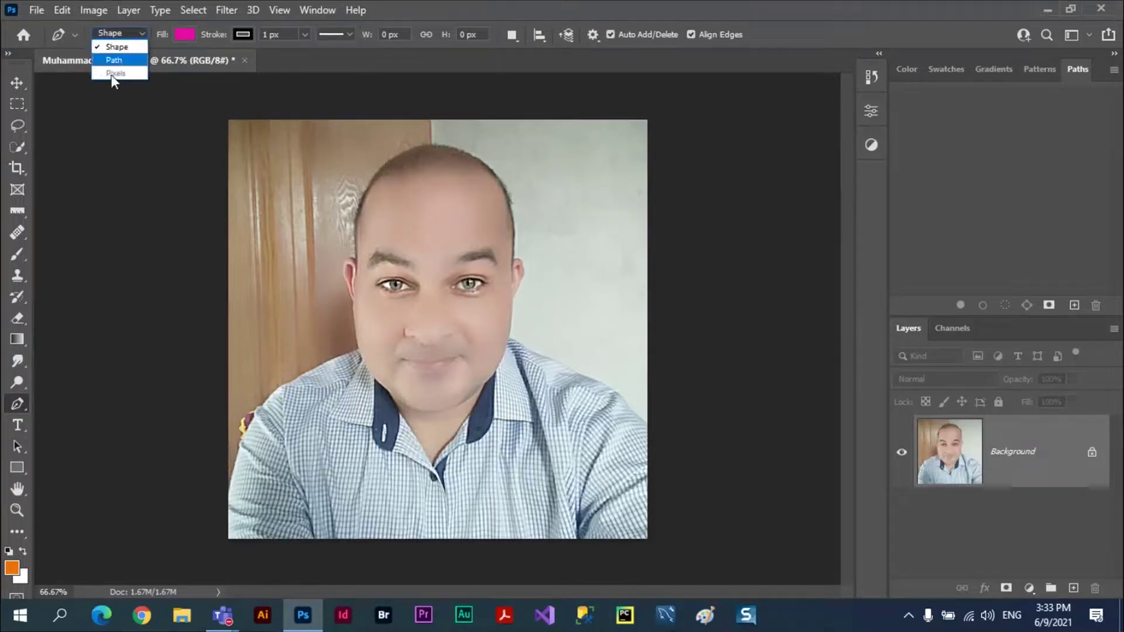
left_click(1023, 514)
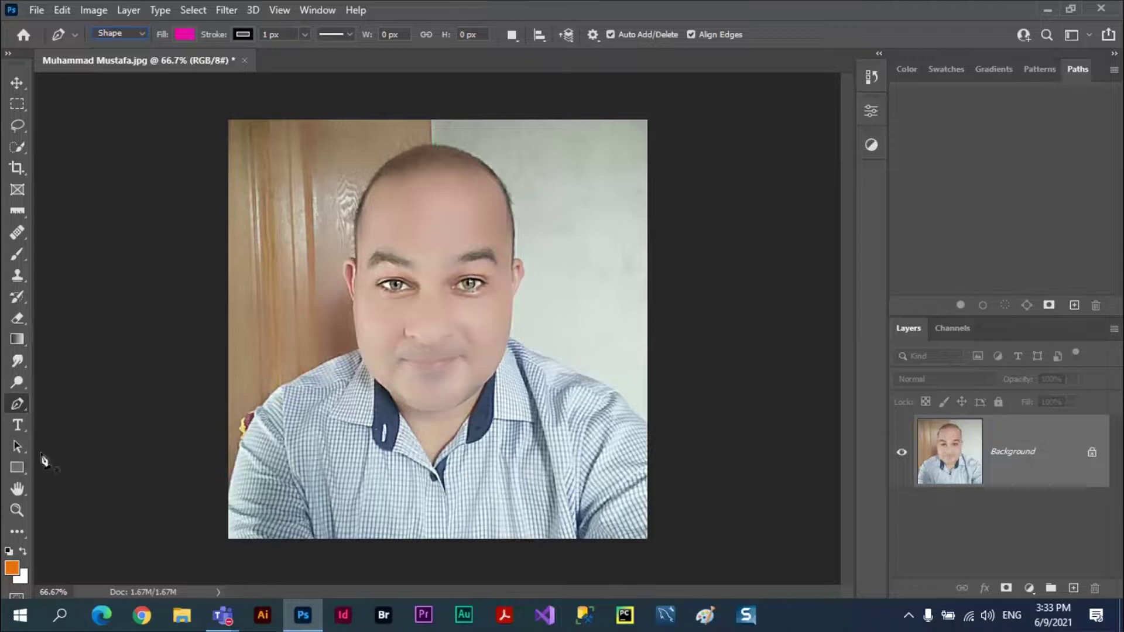
right_click(19, 466)
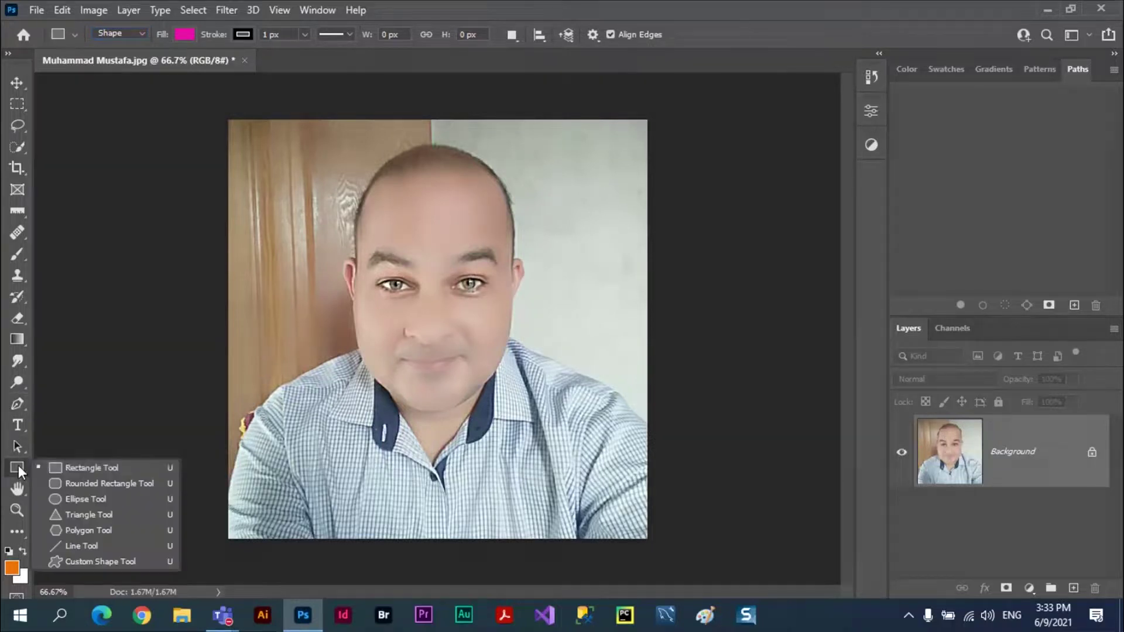
left_click(83, 468)
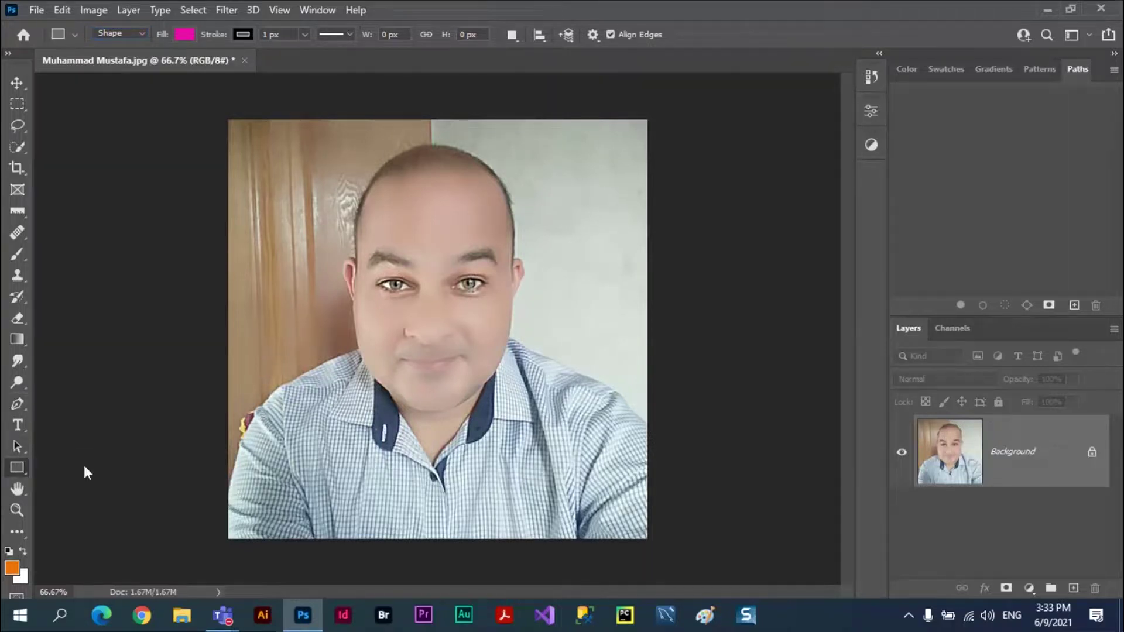
left_click(140, 33)
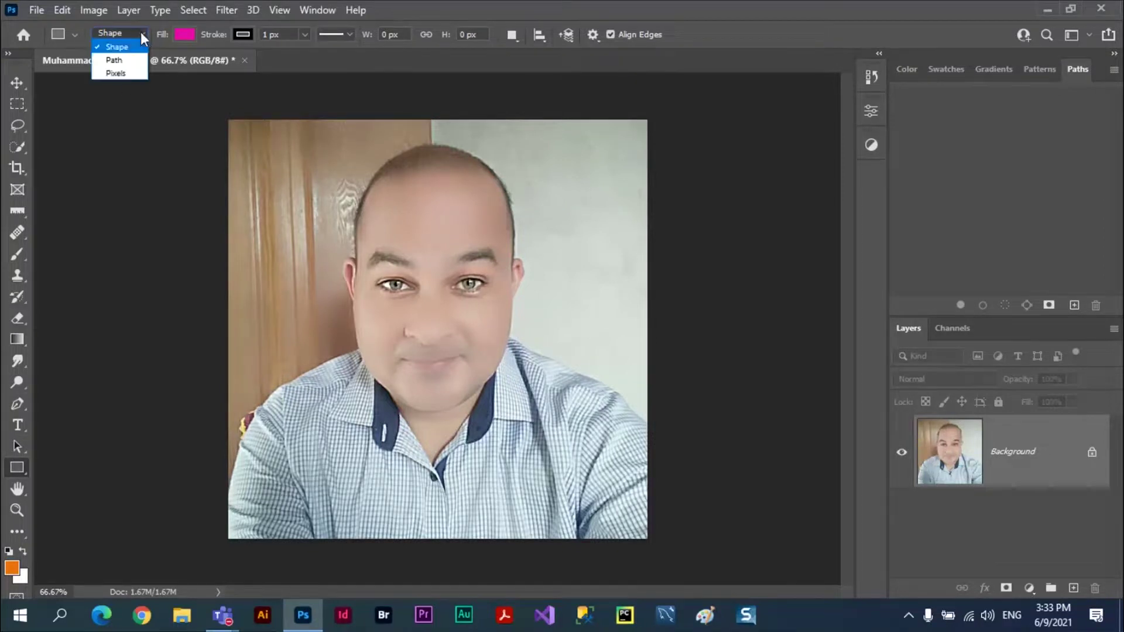
left_click(119, 75)
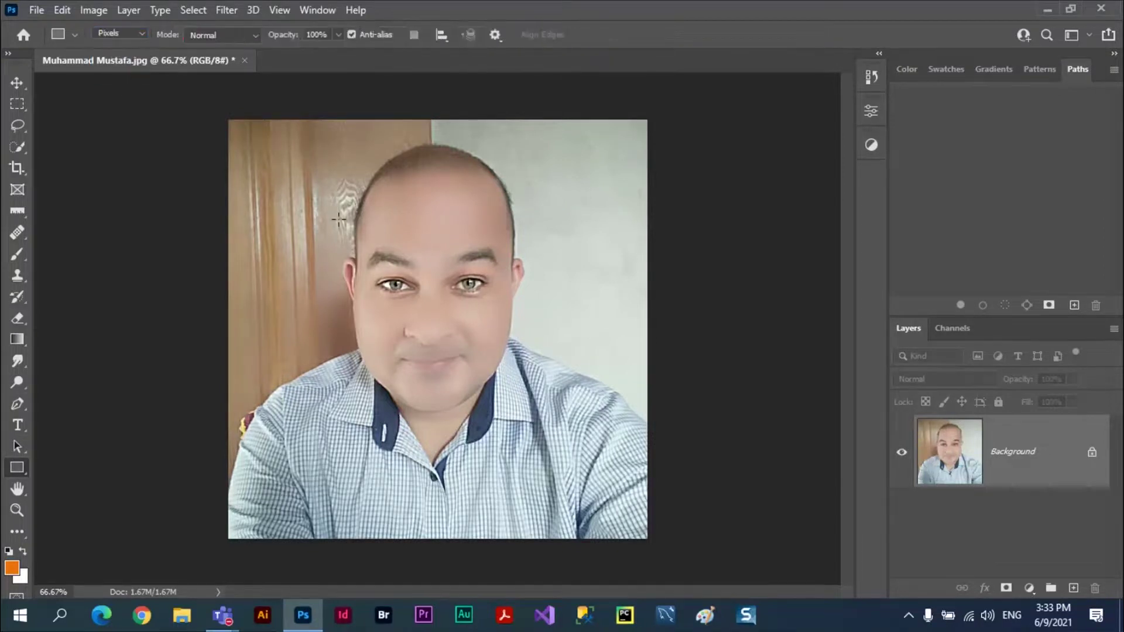
left_click_drag(334, 212, 519, 377)
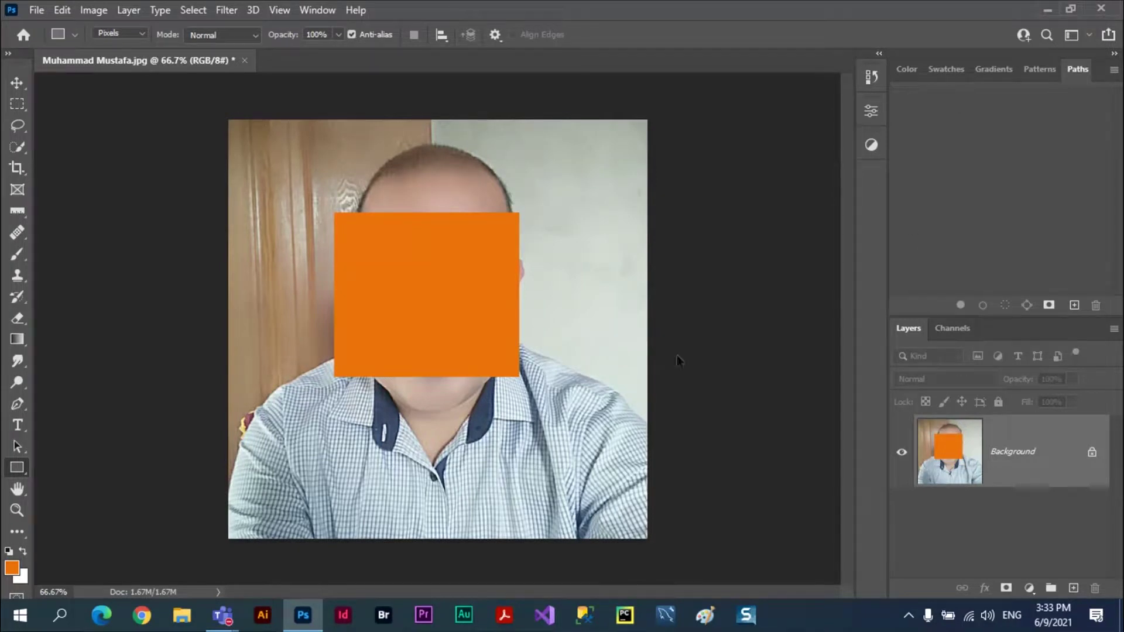
key("ctrl+z")
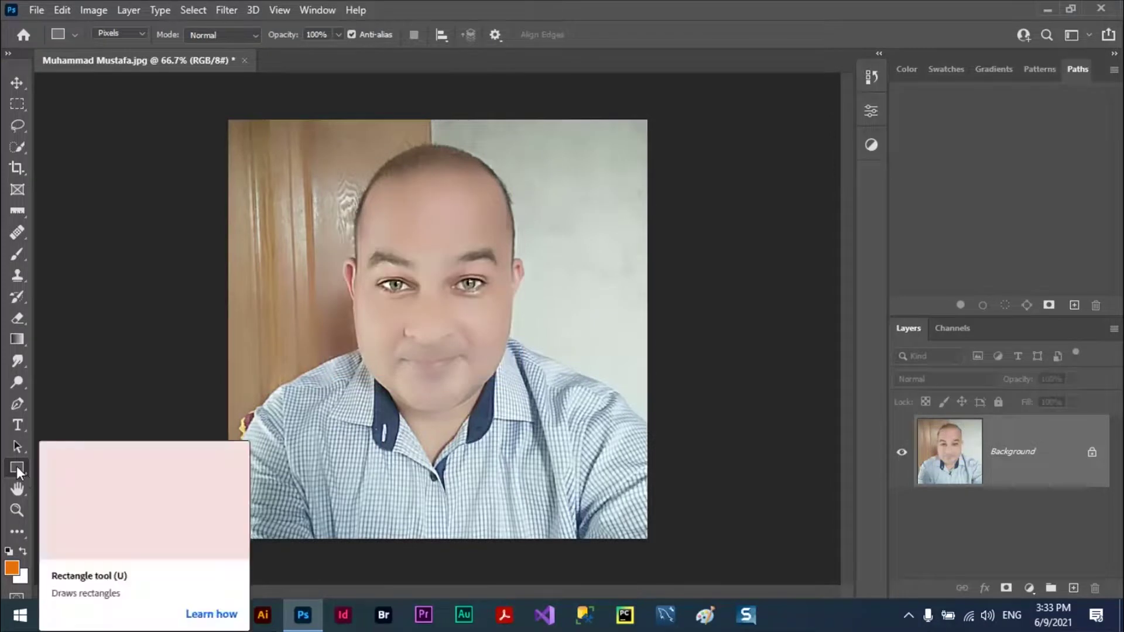
- Activate the Ellipse tool, set its drawing mode to Path and its path operation to Combine Shapes
left_click(18, 405)
right_click(20, 406)
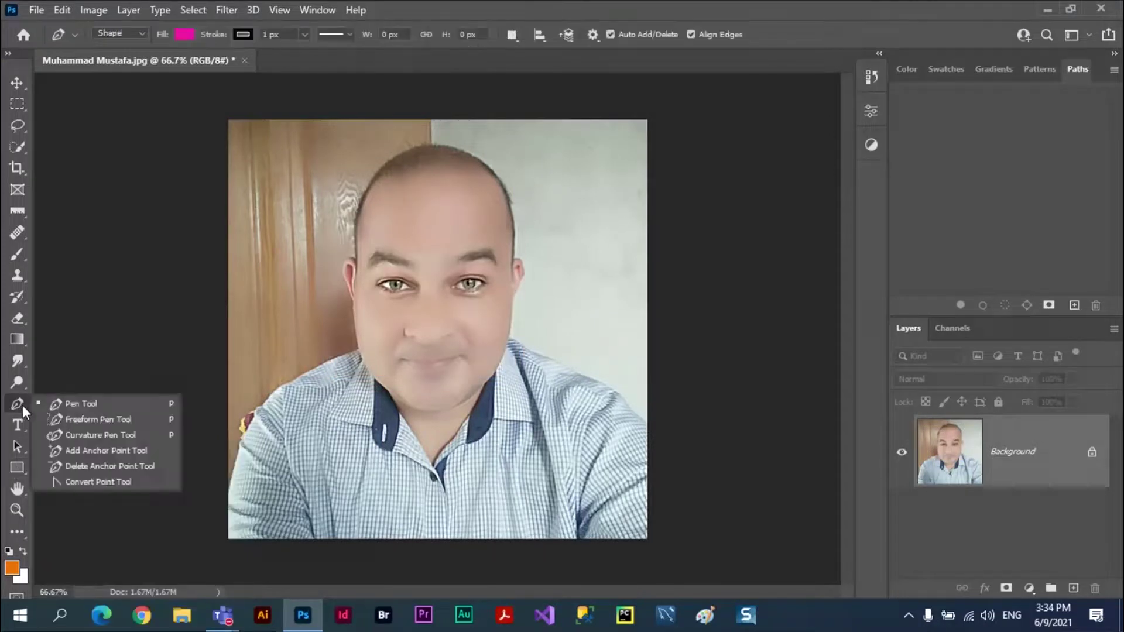
left_click(18, 467)
right_click(17, 466)
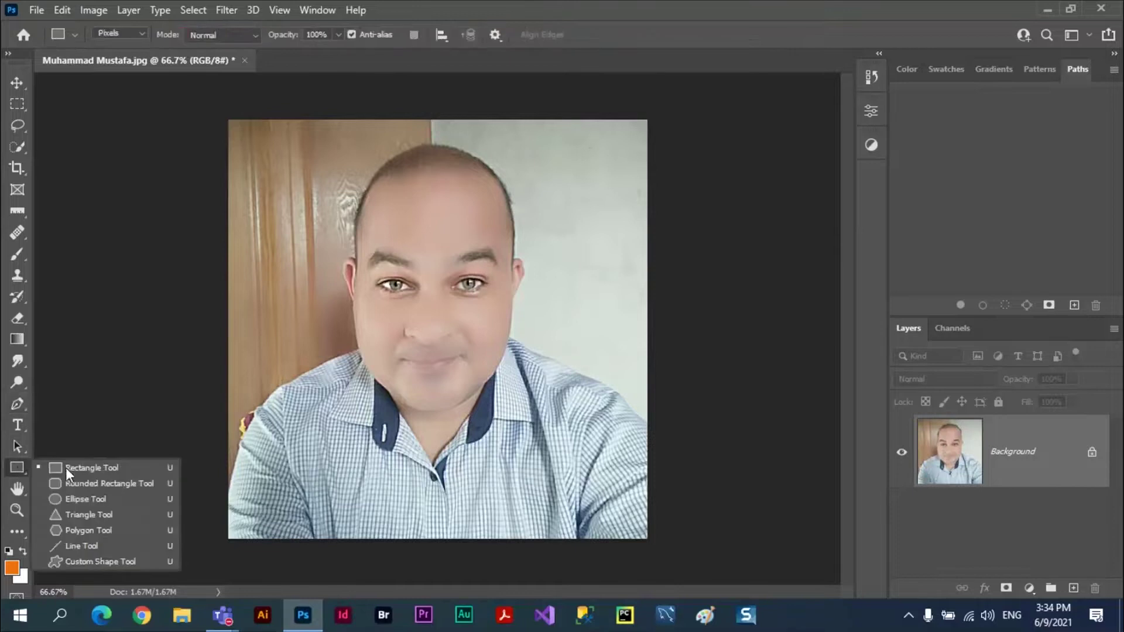
left_click(75, 500)
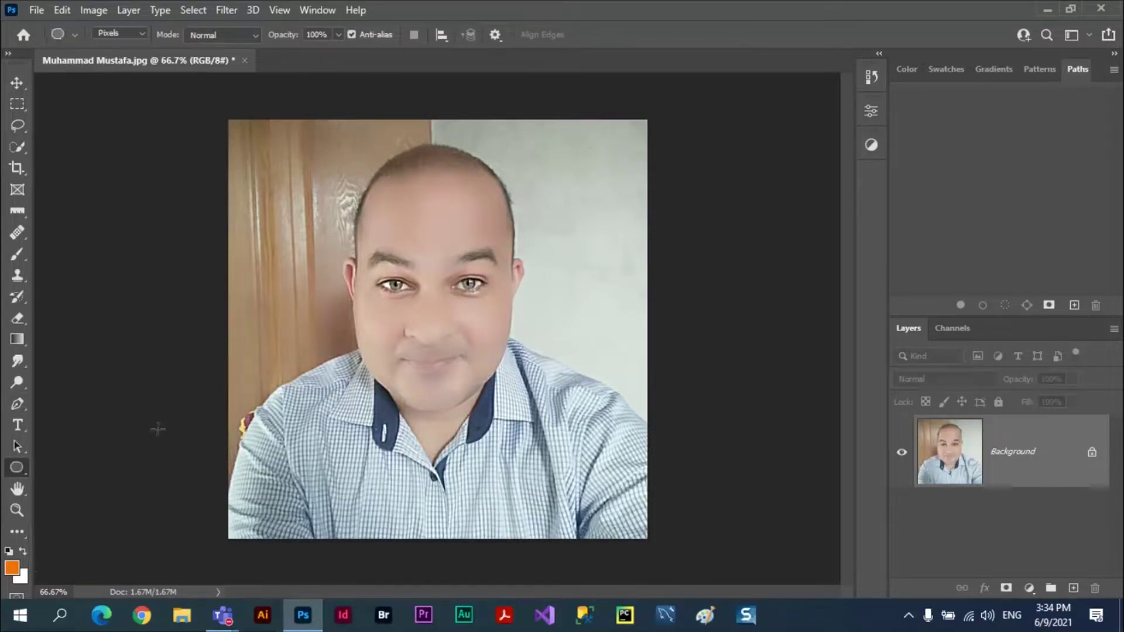
left_click(142, 33)
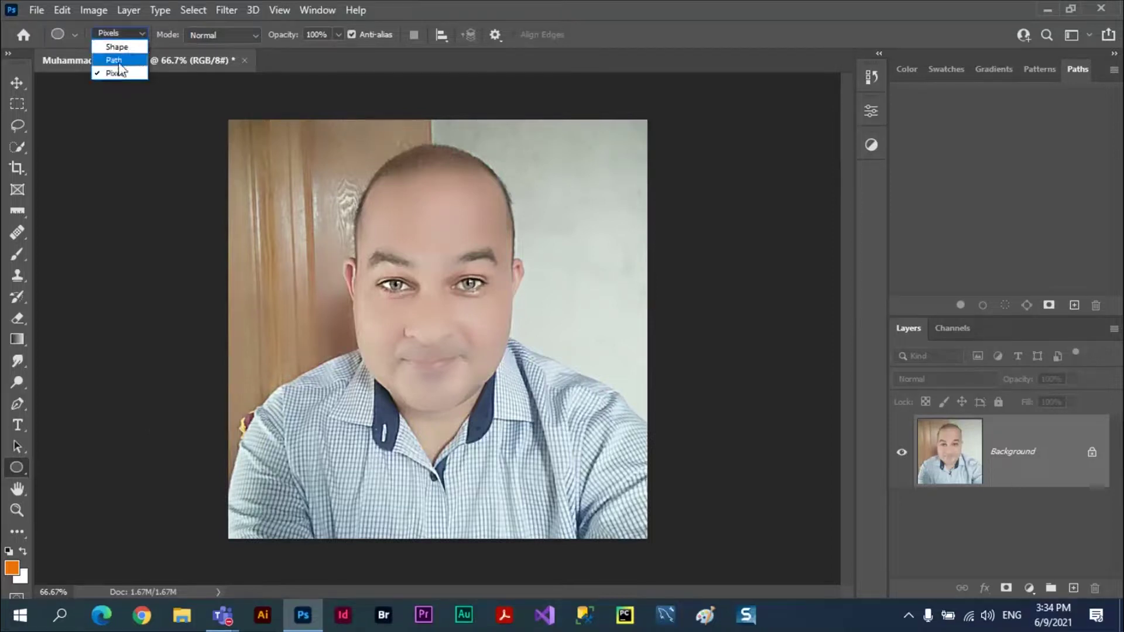
left_click(115, 61)
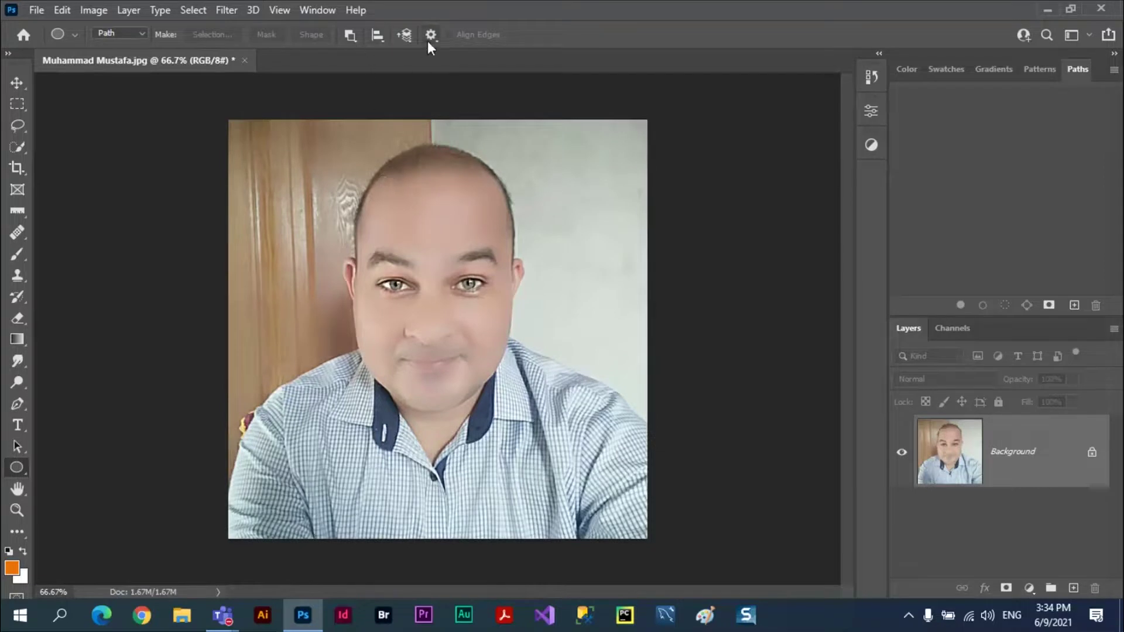
left_click(354, 41)
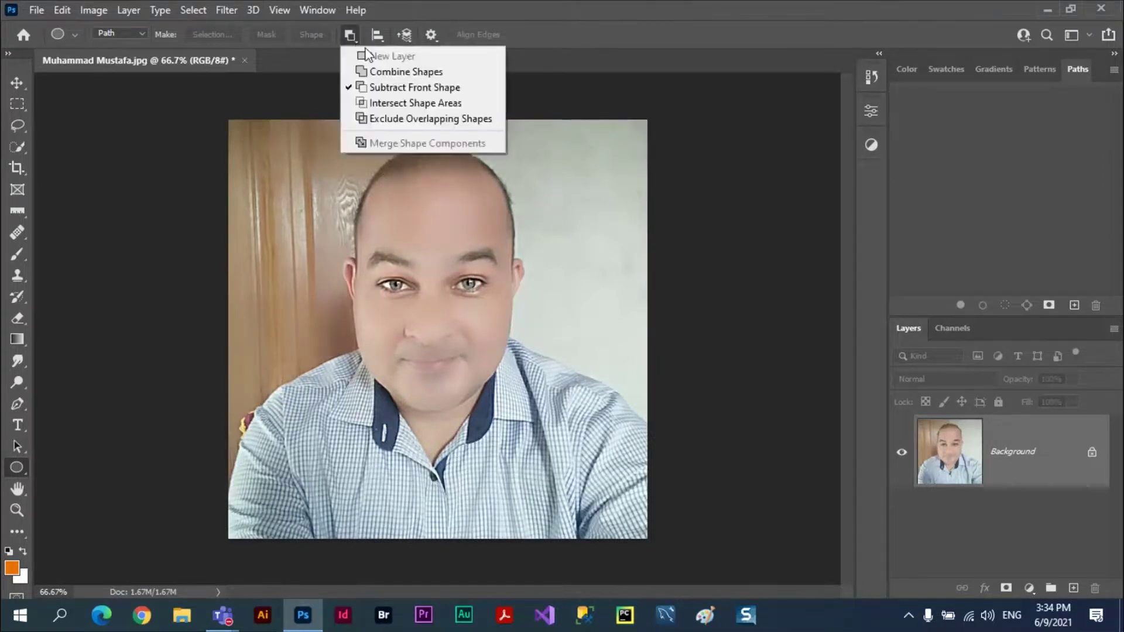
left_click(402, 73)
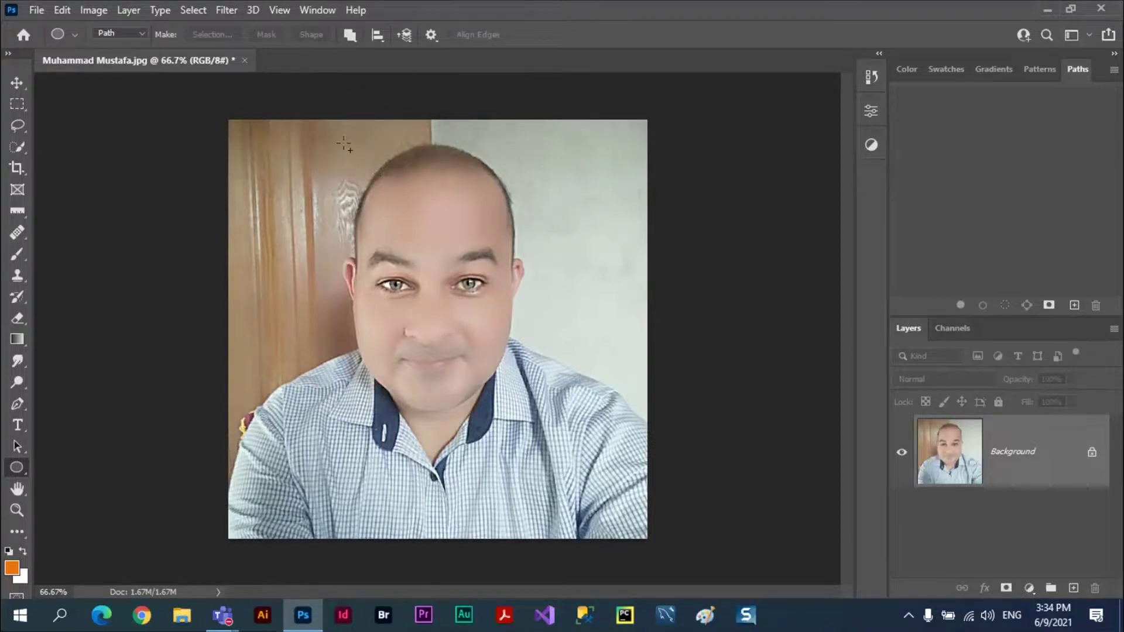
- Draw an ellipse path around the whole head plus a smaller one beside the ear on the wall side, and deselect the work path
left_click_drag(344, 145, 522, 411)
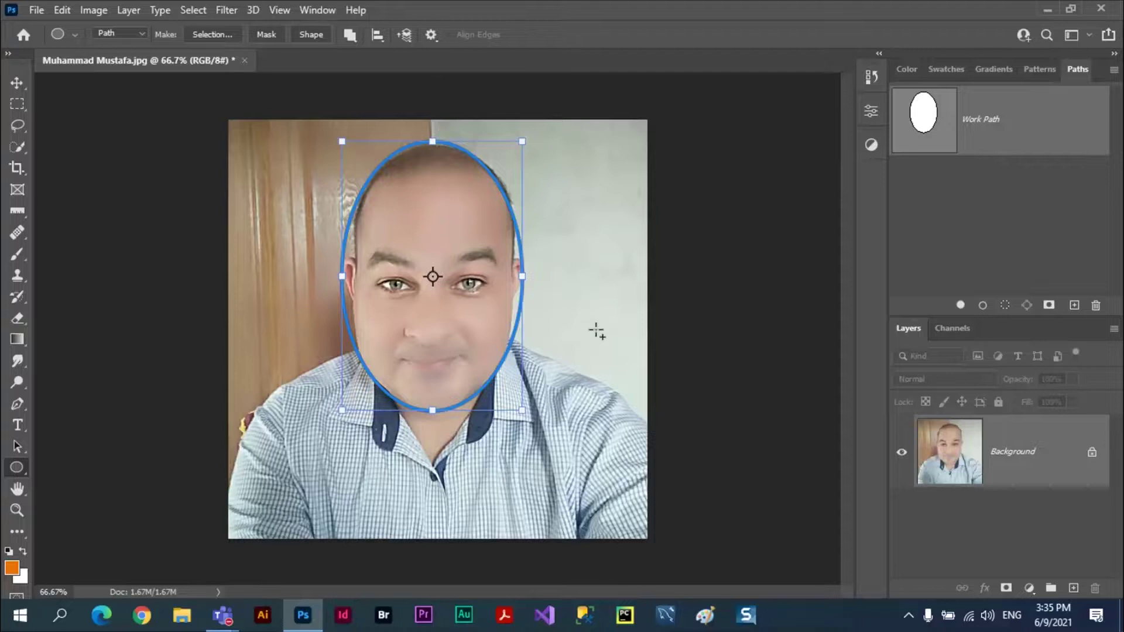
left_click_drag(594, 365, 511, 249)
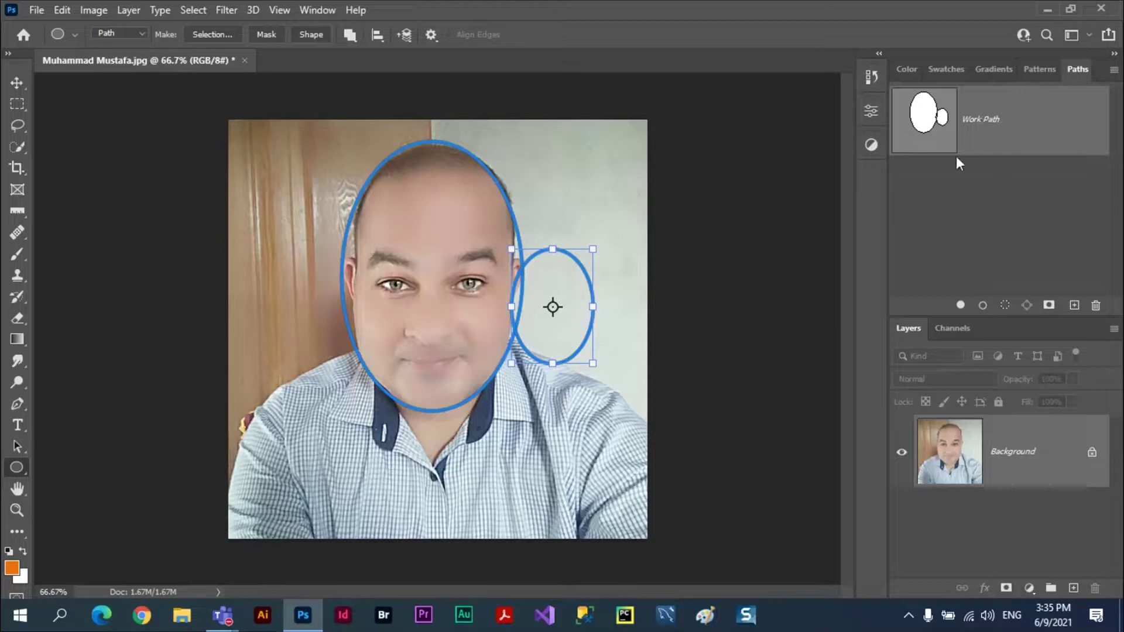
left_click(1010, 228)
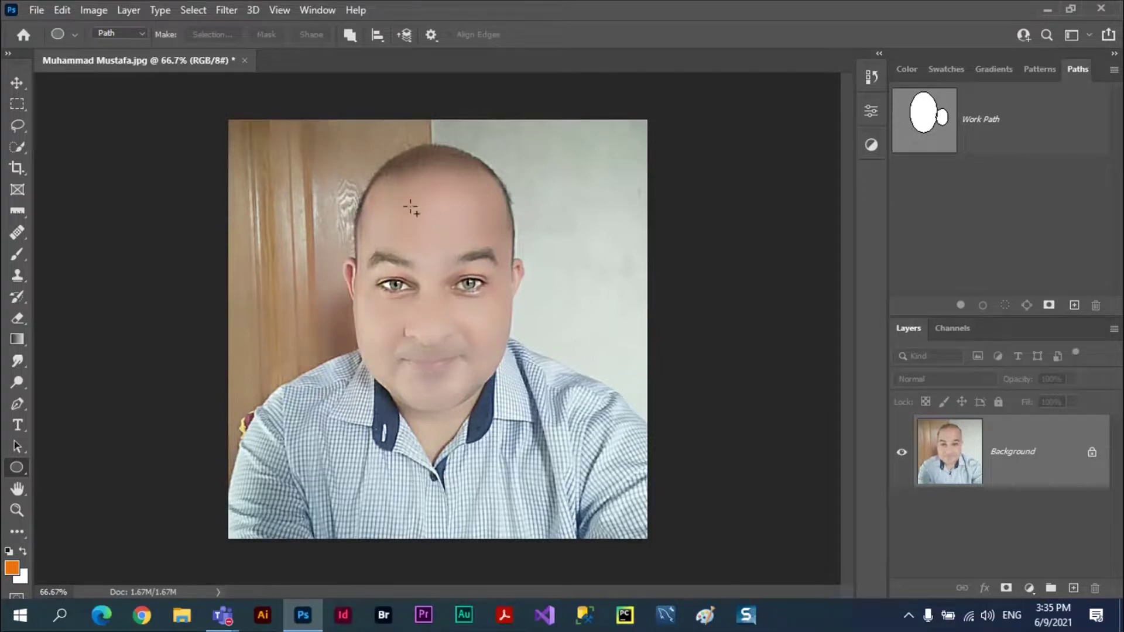
- Draw overlapping ellipse paths over the face, its upper wall side and its door side, and set the door-side ellipse to Subtract Front Shape
left_click_drag(344, 155, 508, 383)
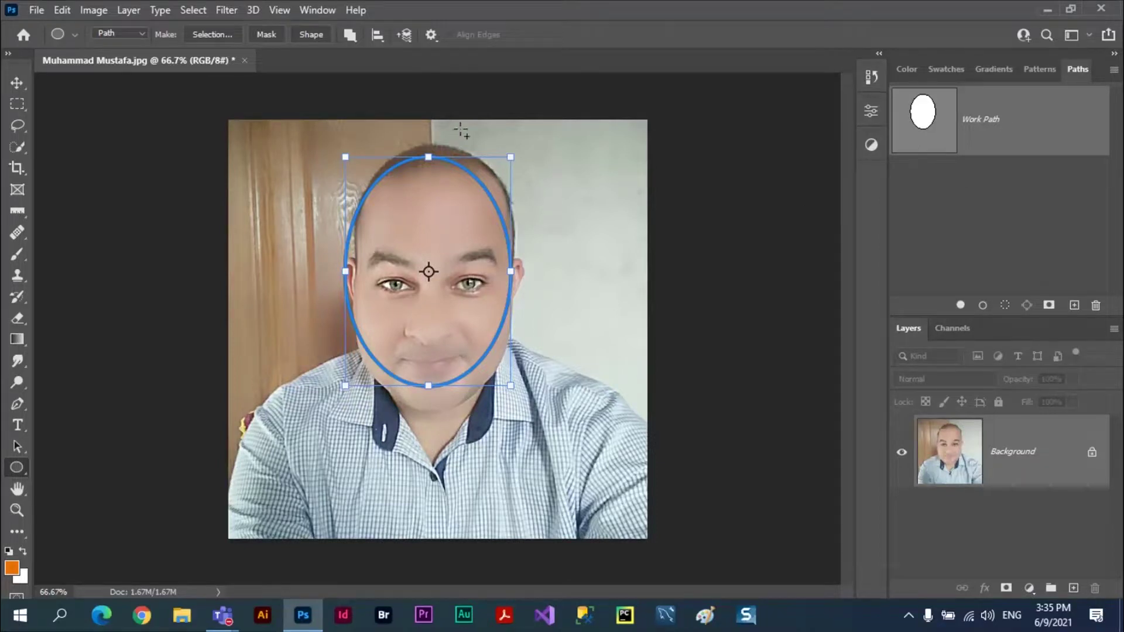
left_click_drag(456, 132, 556, 303)
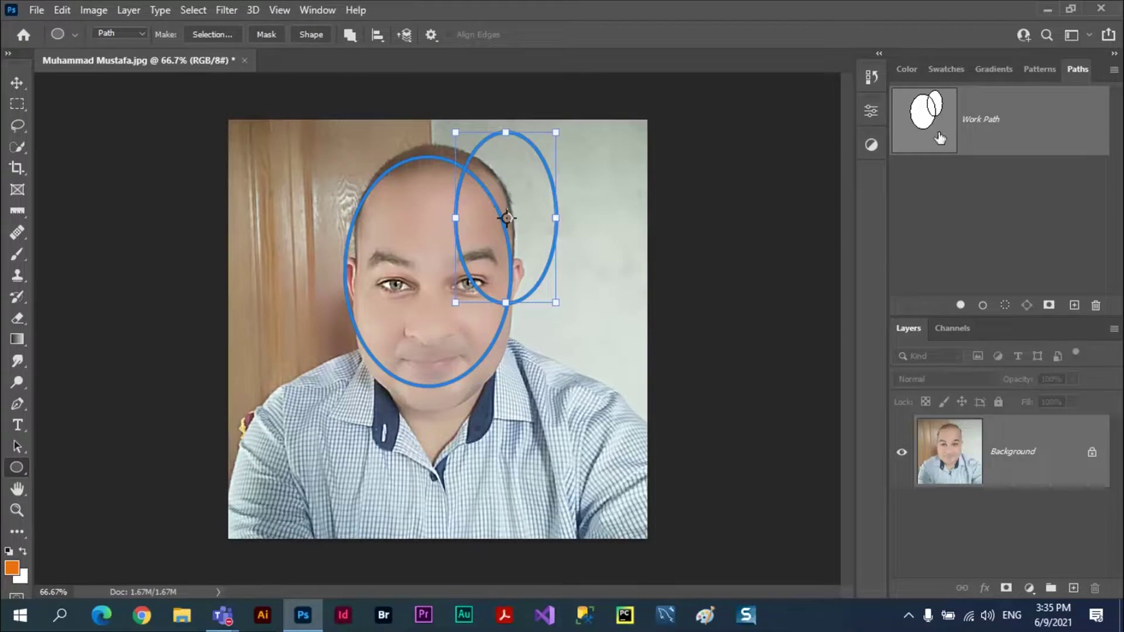
left_click_drag(277, 177, 383, 344)
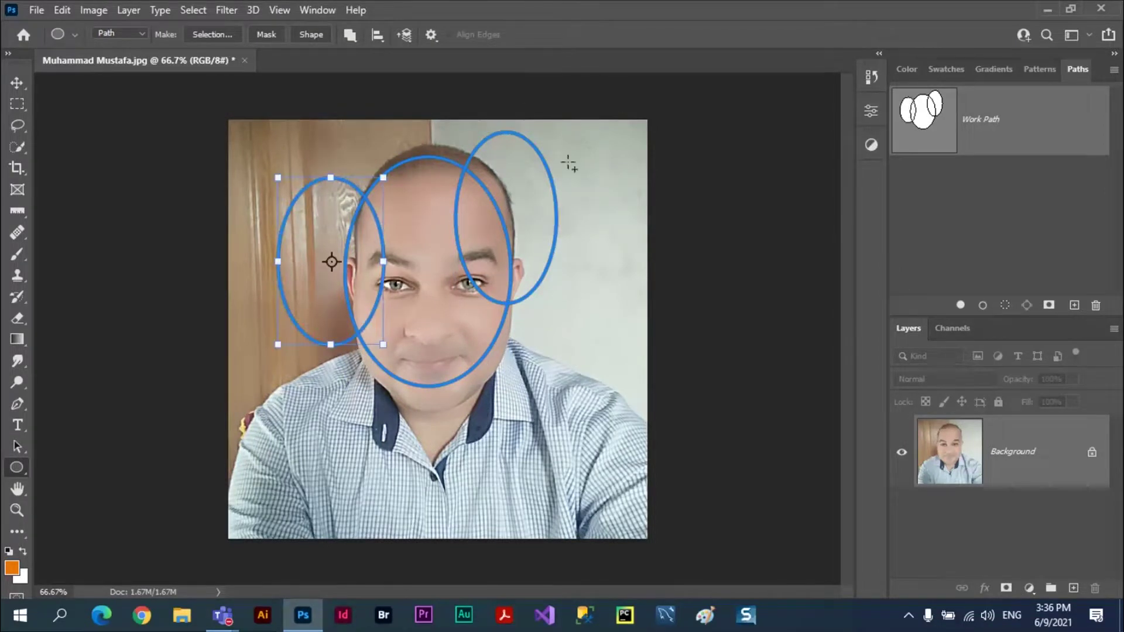
left_click(353, 41)
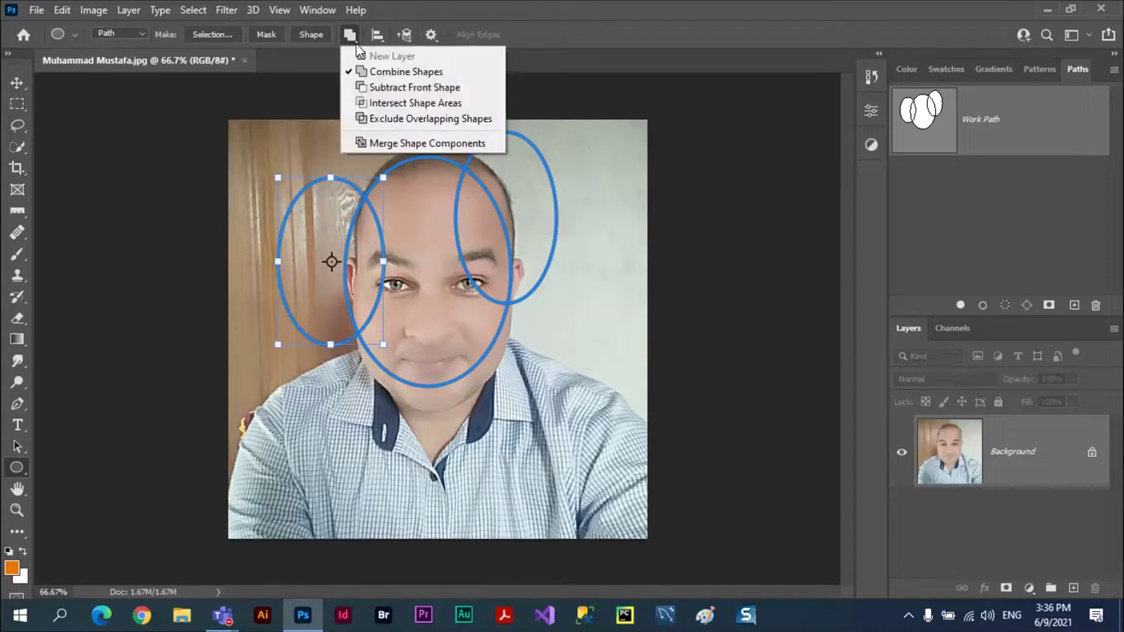
left_click(381, 85)
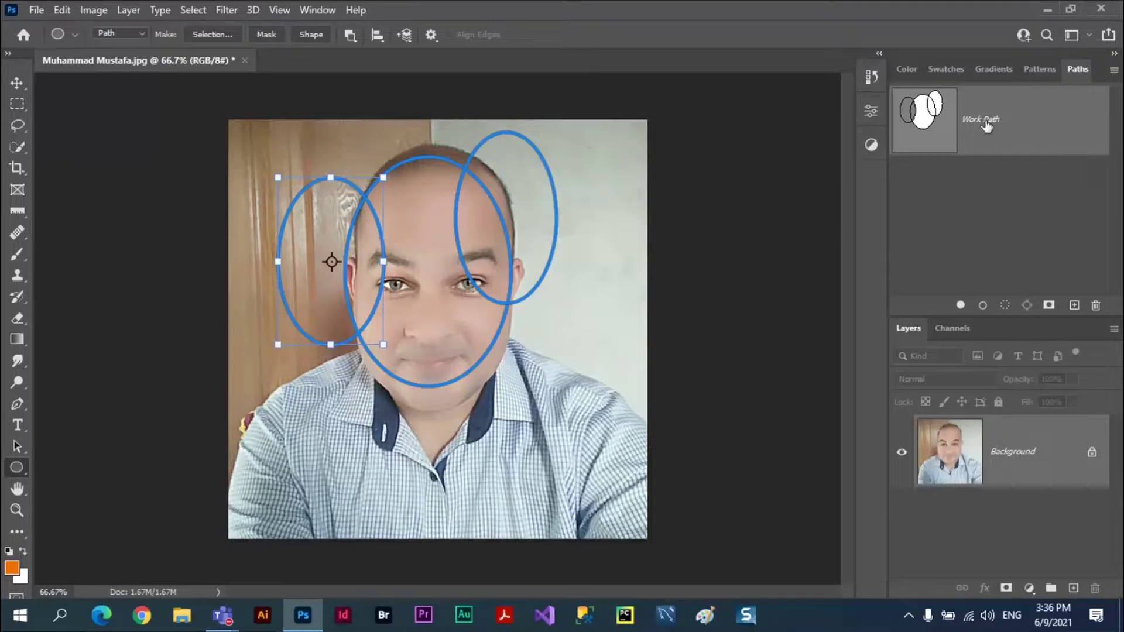
- Deselect the work path, try a new single ellipse path over the face, and undo it
left_click(997, 240)
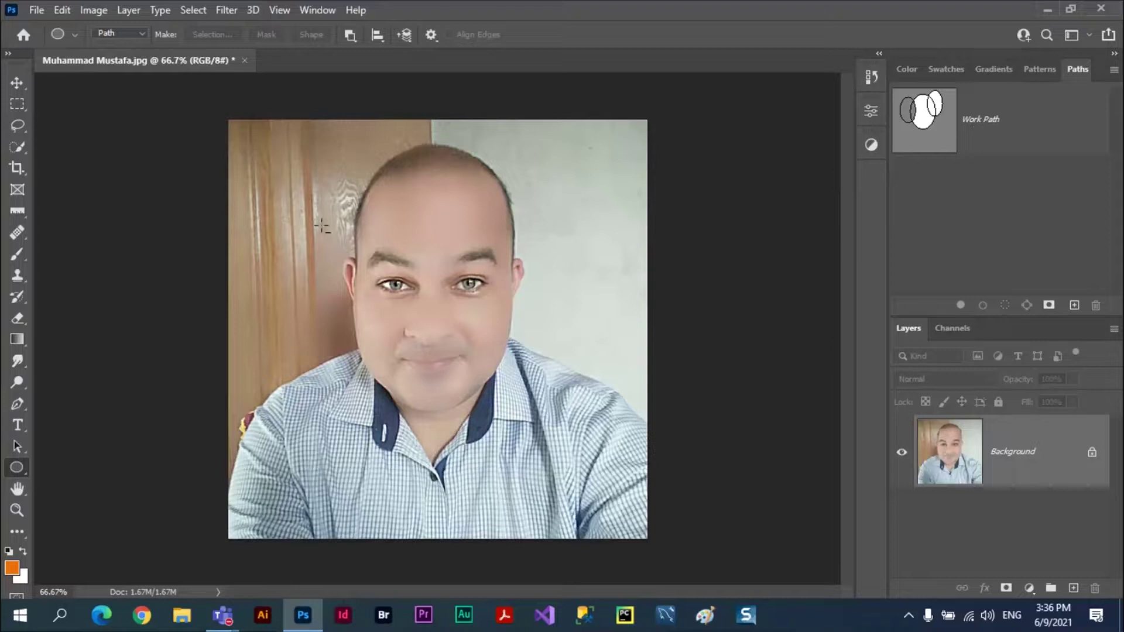
left_click_drag(359, 155, 501, 374)
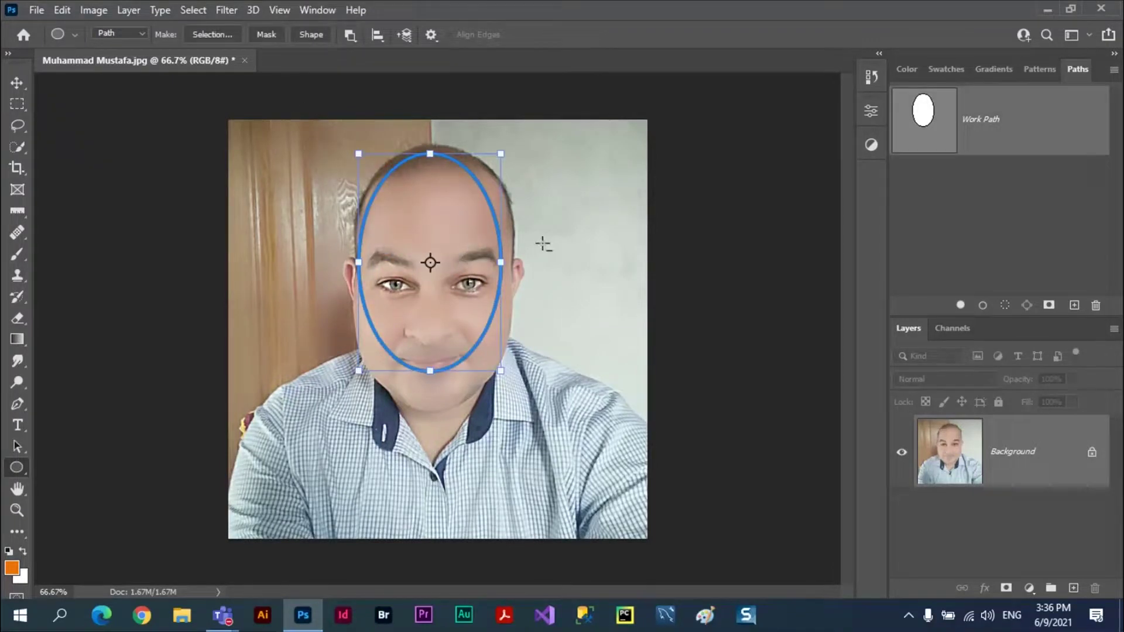
key("ctrl+z")
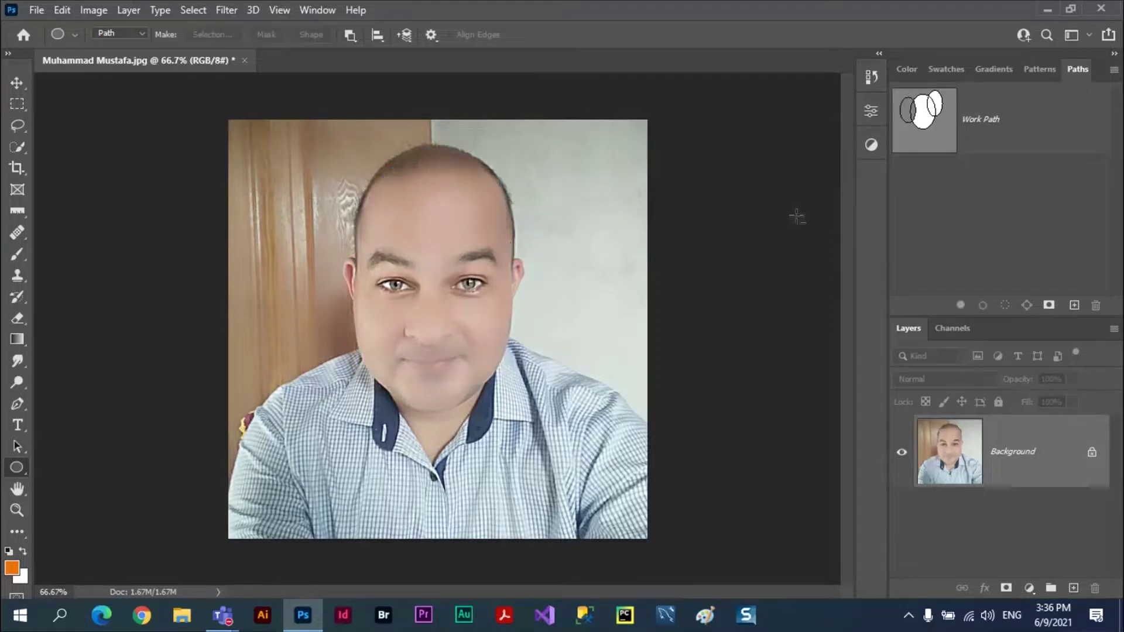
- Save the three-ellipse work path under the name "one" and deselect it
double_click(978, 123)
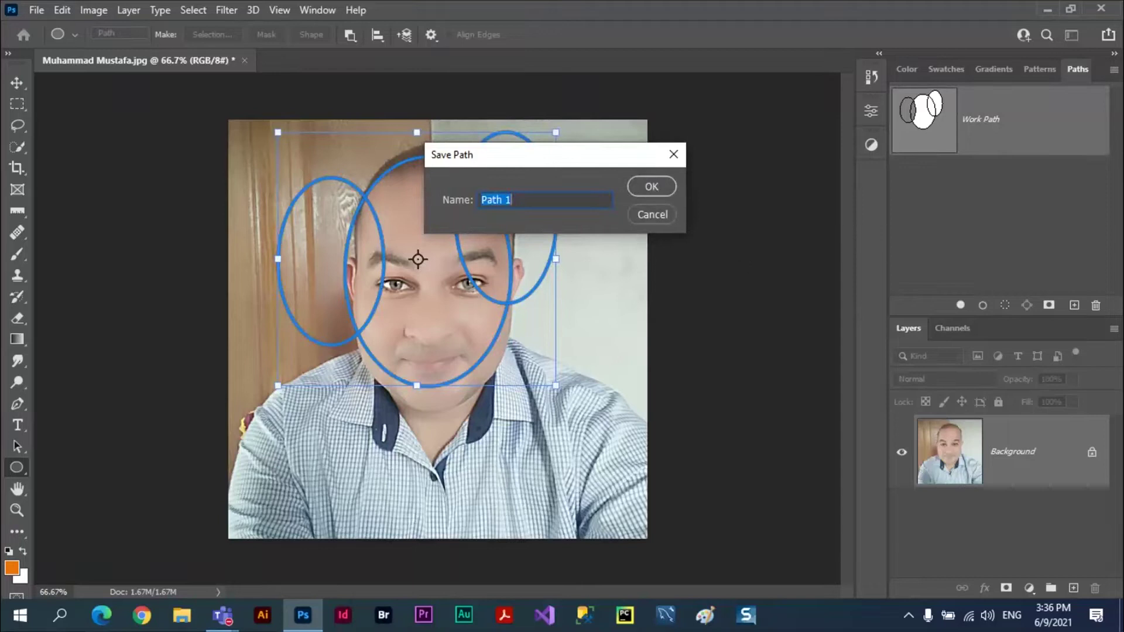
type("one")
left_click(657, 191)
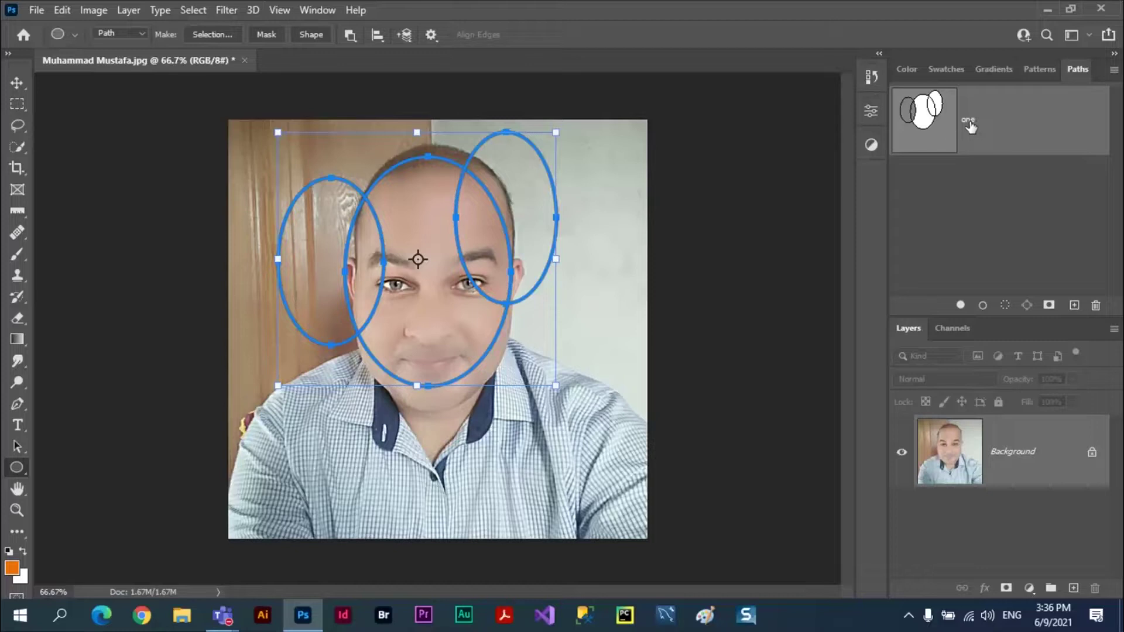
left_click(979, 212)
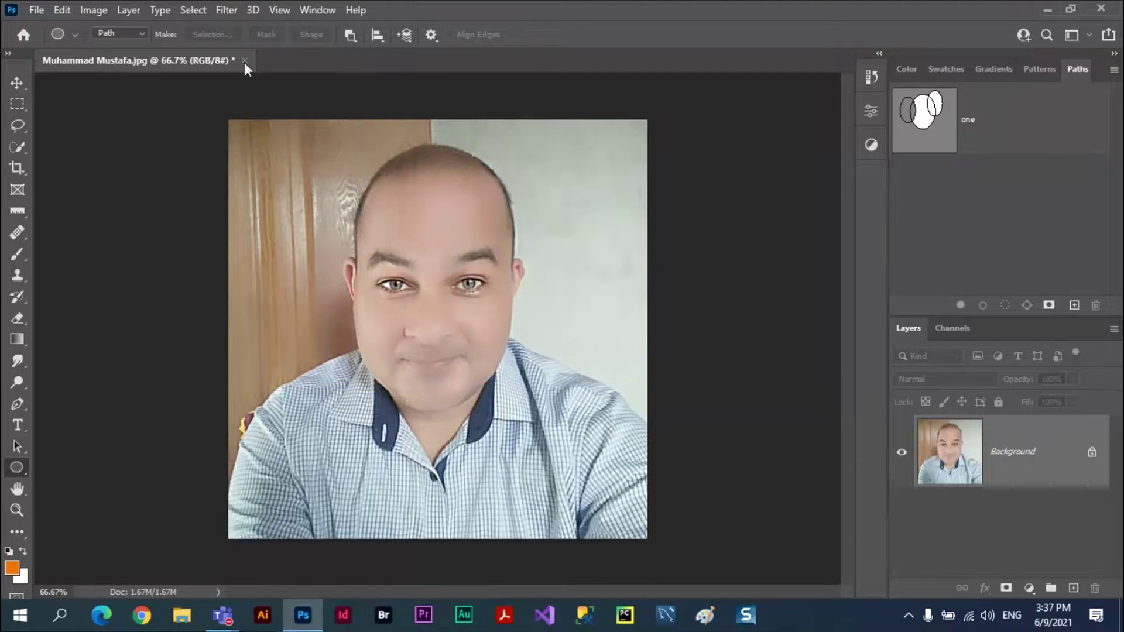
- Set the path operation to Combine Shapes and draw a new ellipse path around the head with a small ellipse beside each ear
left_click(350, 36)
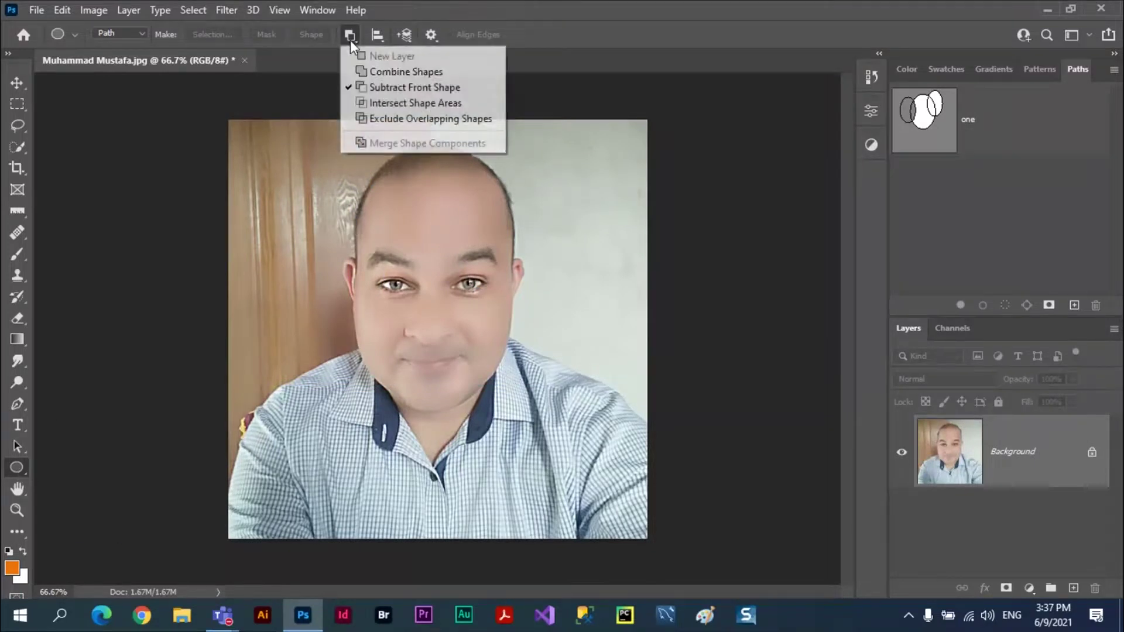
left_click(401, 72)
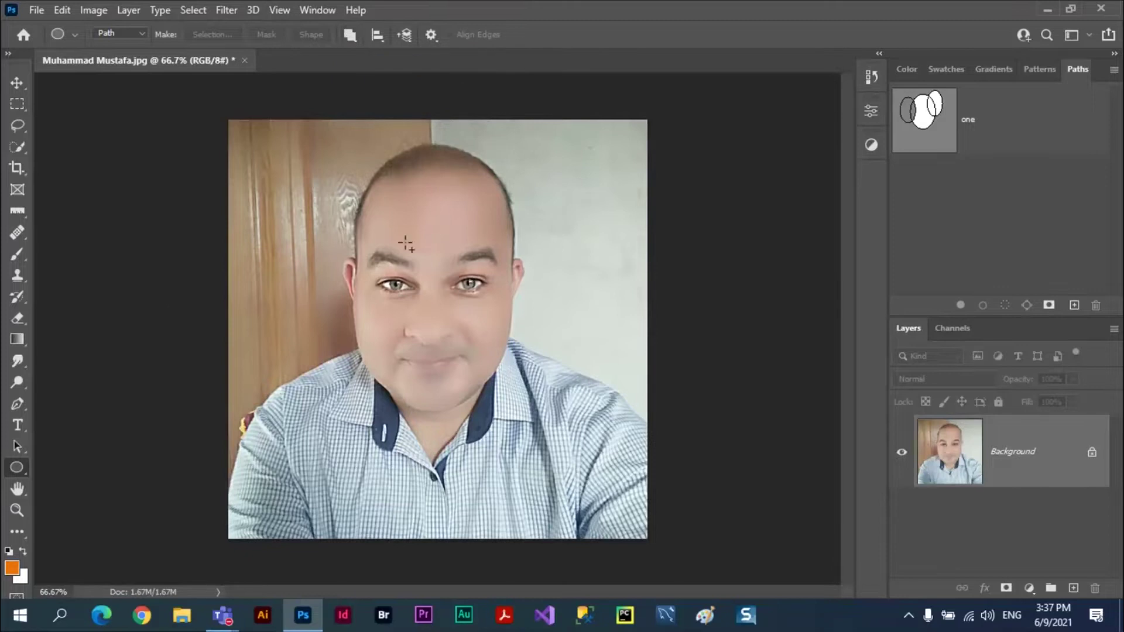
left_click_drag(353, 149, 515, 413)
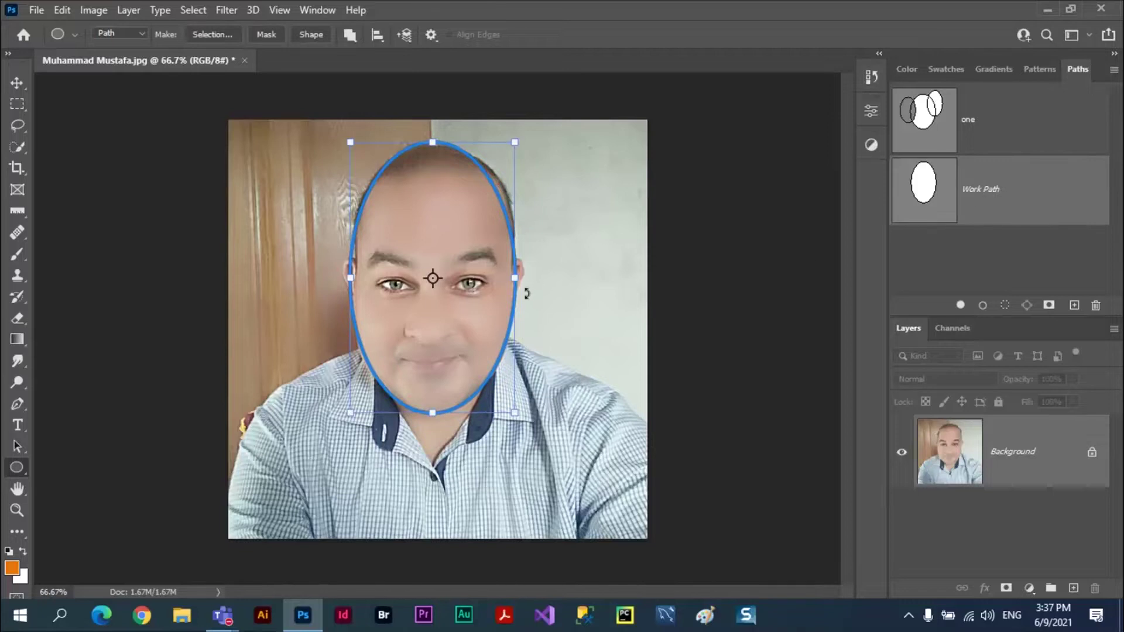
left_click_drag(562, 295, 539, 258)
left_click_drag(302, 278, 335, 320)
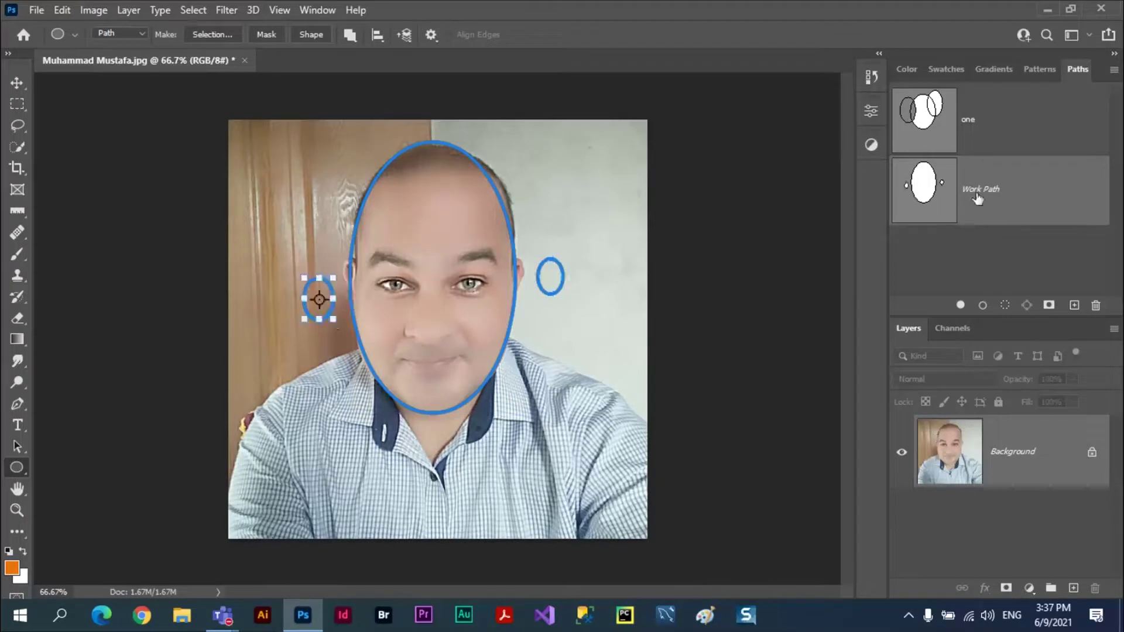
- Deselect the unsaved work path and replace it with a wide, flat ellipse path across the forehead
left_click(978, 254)
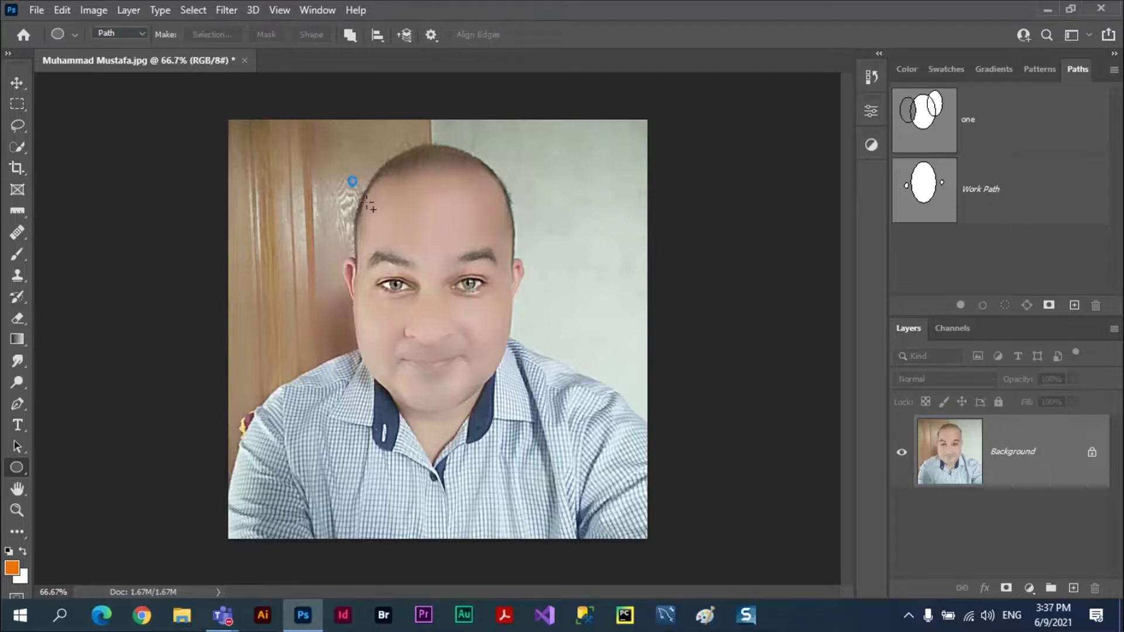
left_click_drag(349, 176, 545, 267)
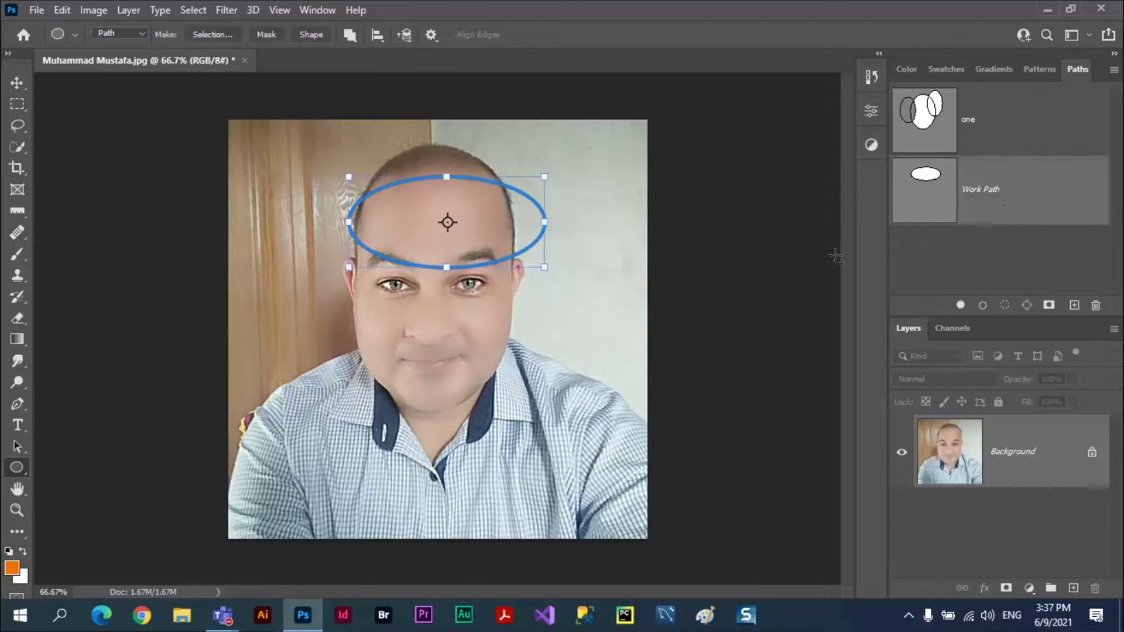
- Save the flat ellipse work path across the forehead under the name "two"
double_click(980, 191)
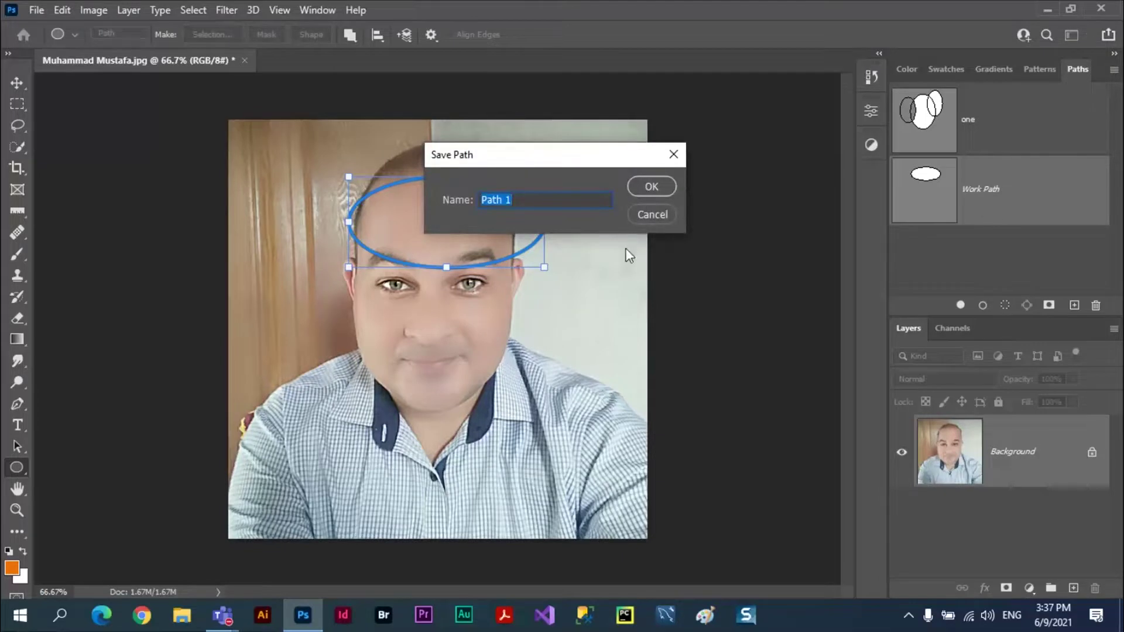
type("two")
left_click(656, 189)
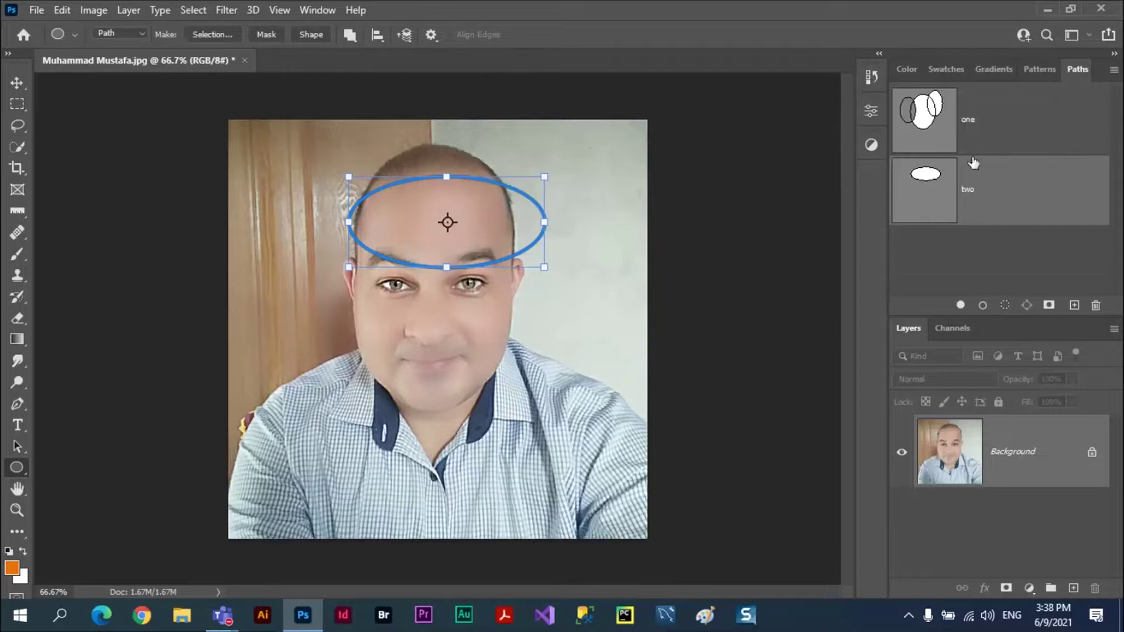
- Deselect path "two", try a new ellipse path over the forehead and eyes, and undo it
left_click(959, 258)
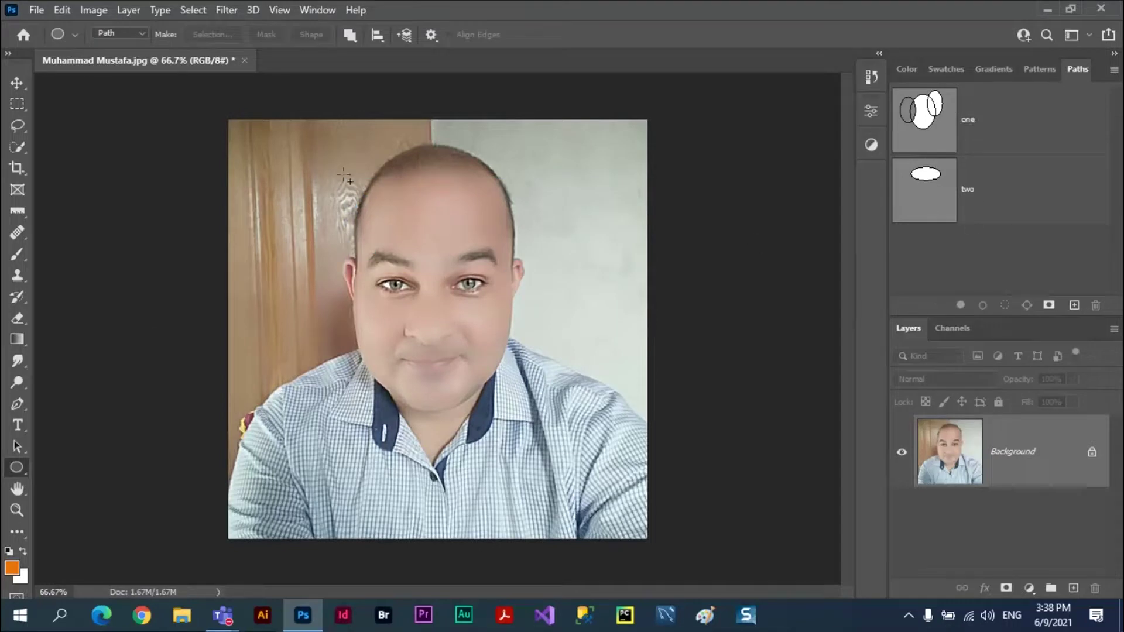
left_click_drag(319, 155, 484, 295)
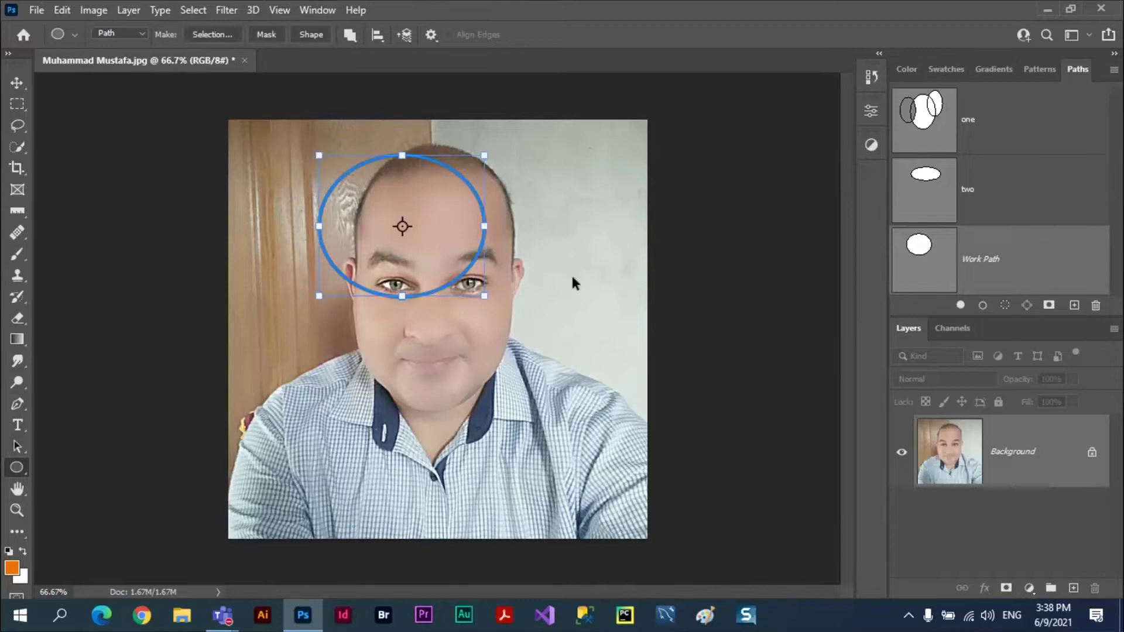
key("ctrl+z")
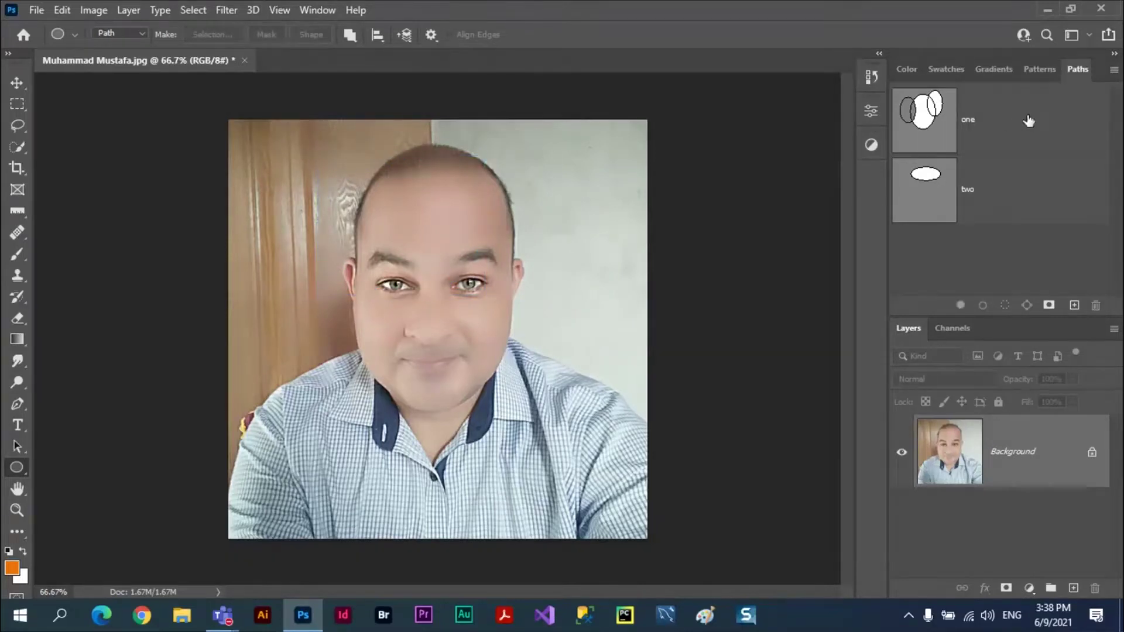
- Add a wide ellipse over the mouth and chin to path "one" and a large ellipse over the face to path "two", leaving both deselected
left_click(989, 123)
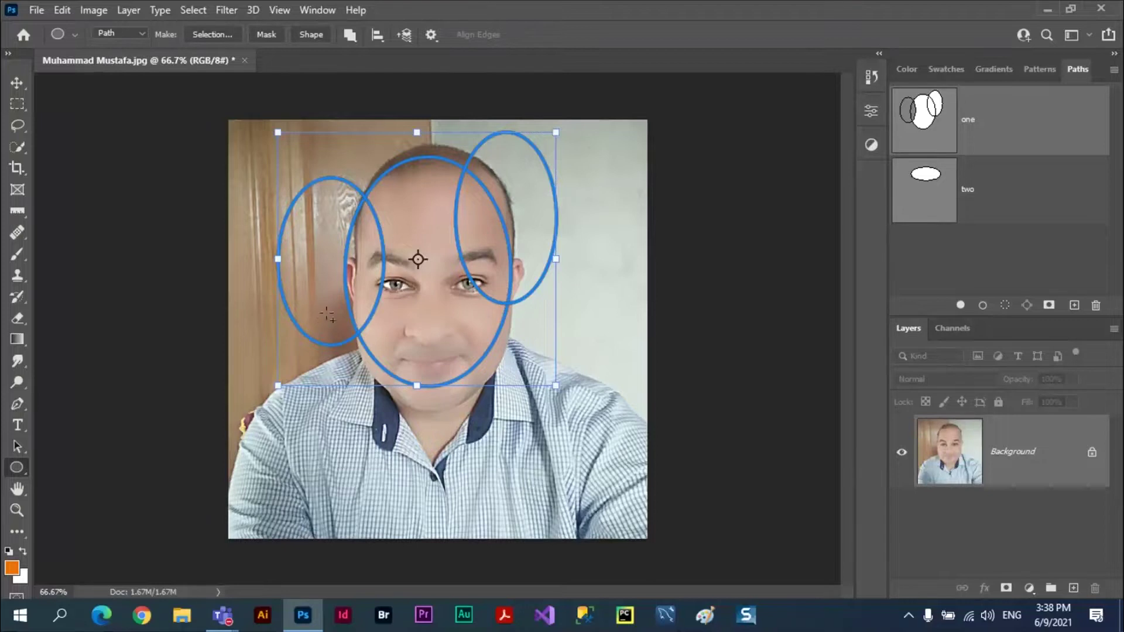
left_click_drag(329, 313, 536, 438)
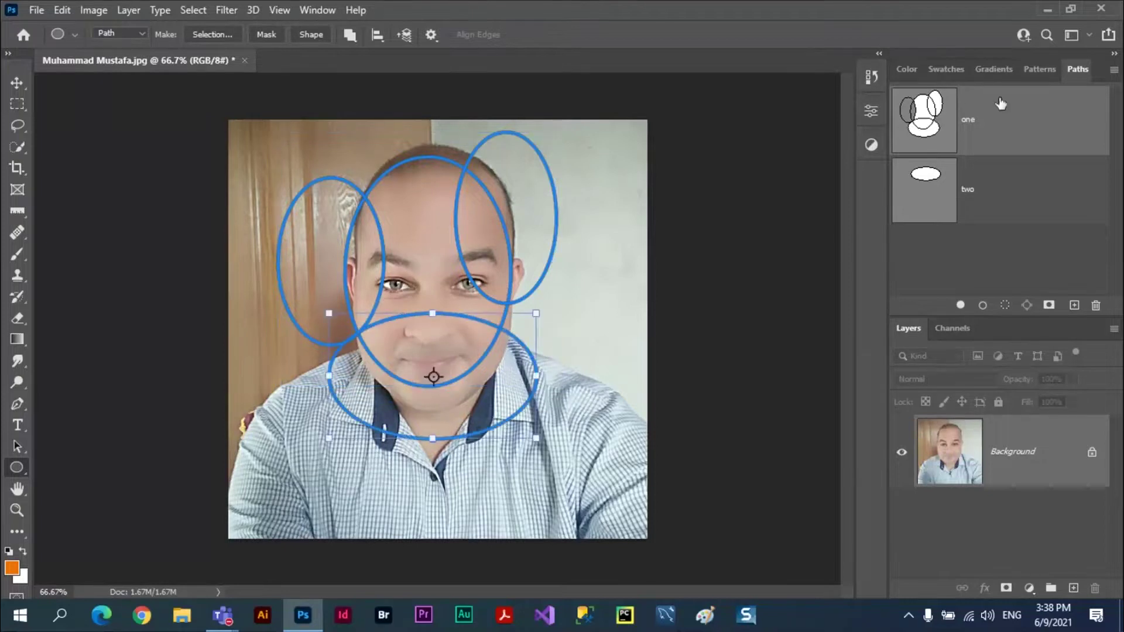
left_click(996, 198)
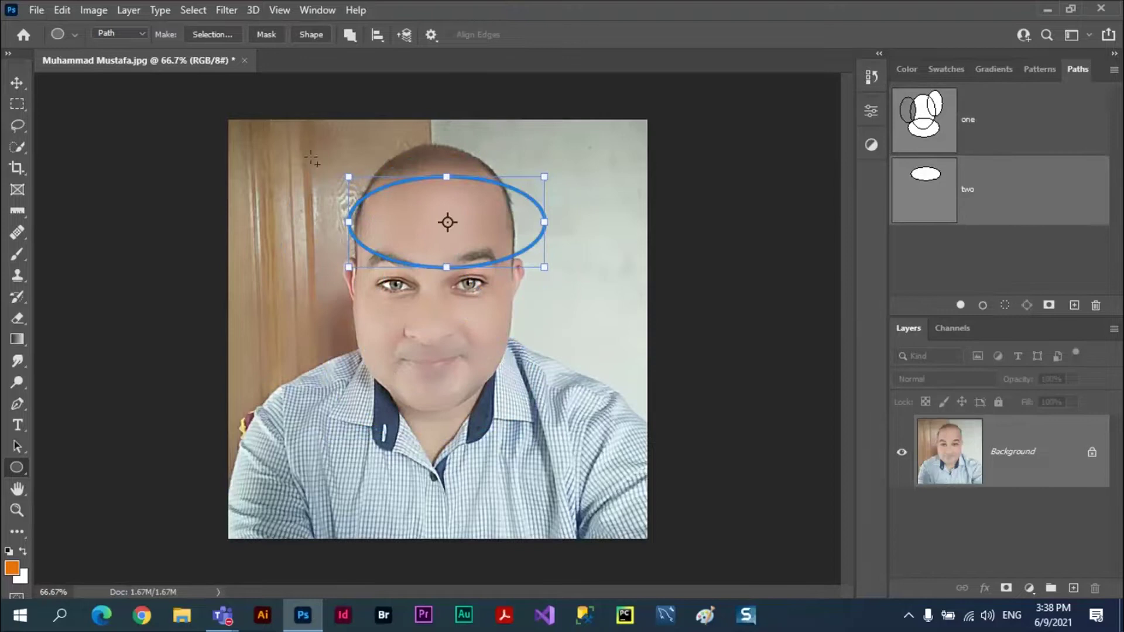
left_click_drag(284, 155, 461, 359)
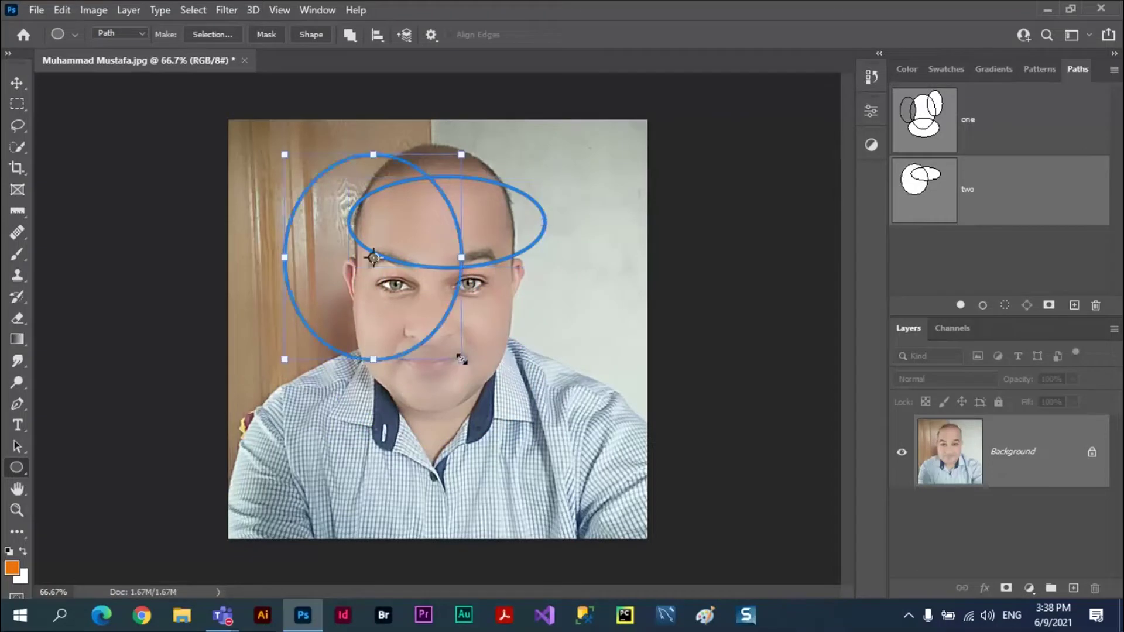
left_click(1002, 264)
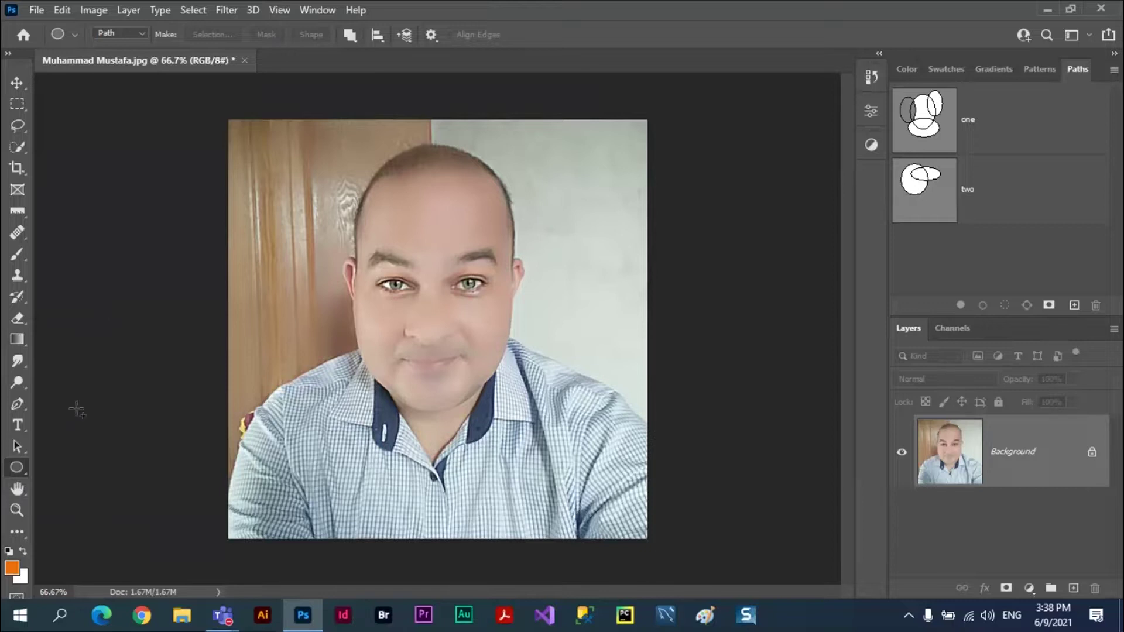
- Activate the Pen Tool and set its drawing mode to Path
right_click(16, 468)
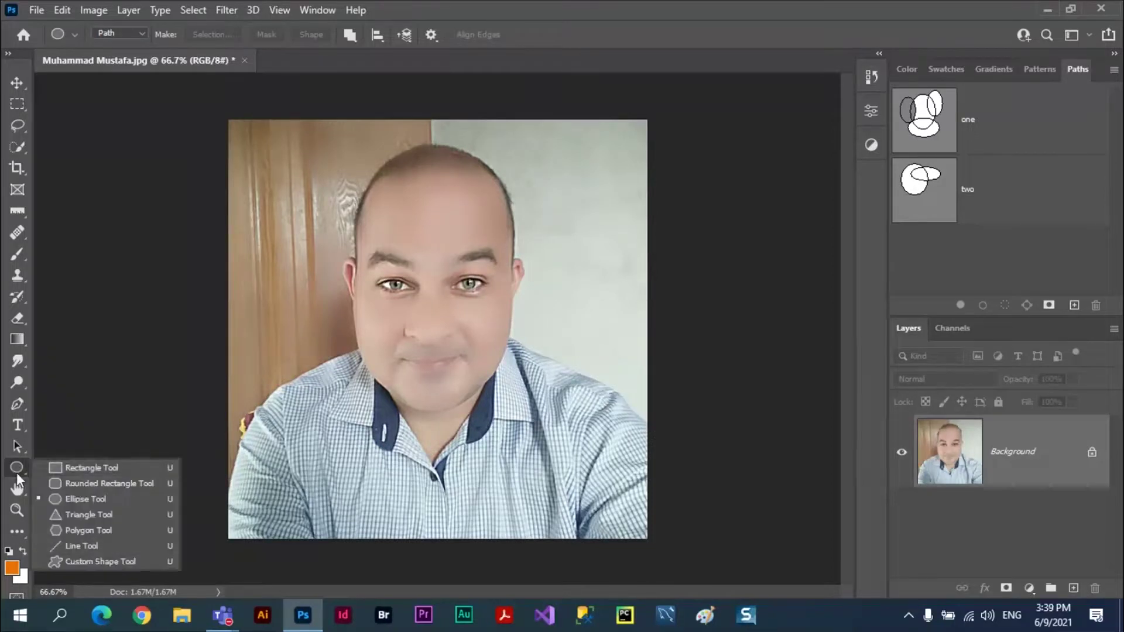
left_click(18, 402)
right_click(19, 400)
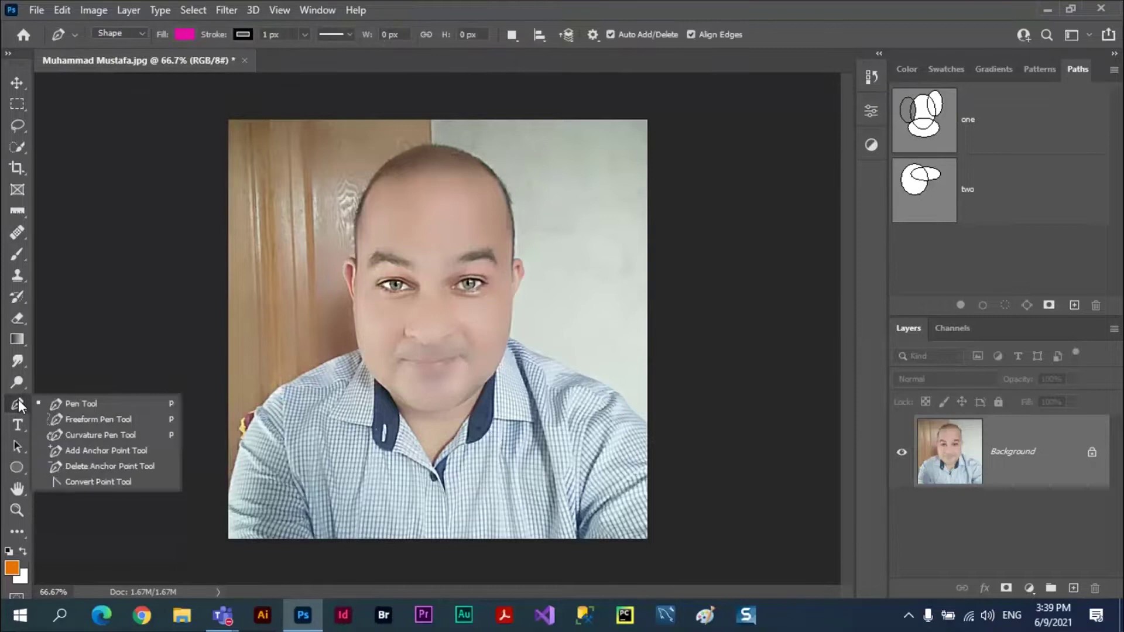
left_click(62, 401)
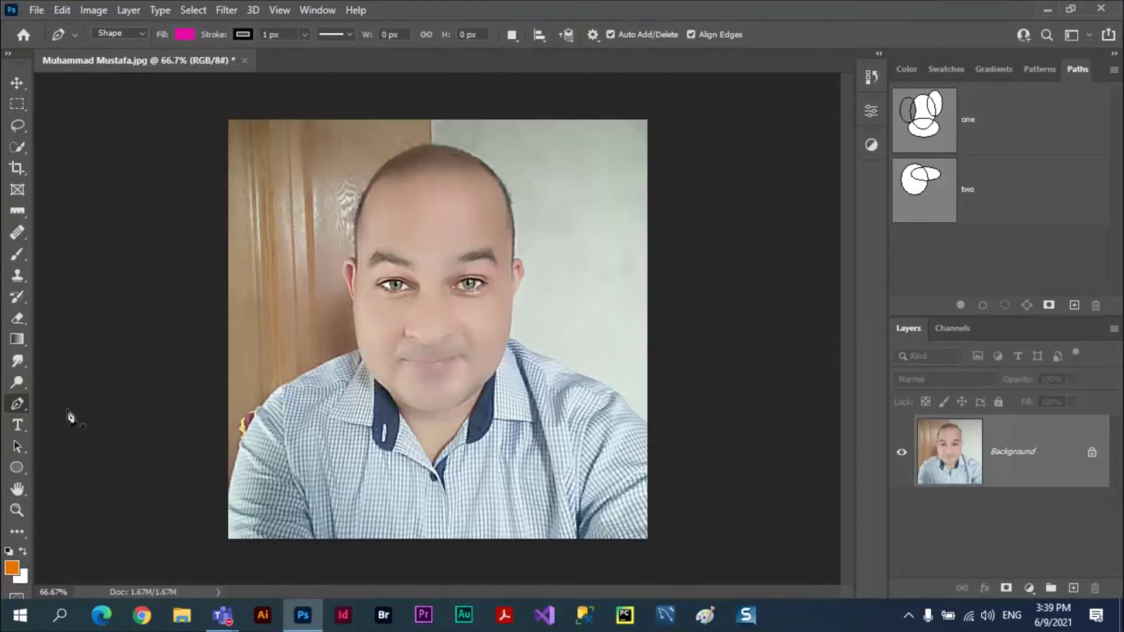
left_click(144, 36)
left_click(125, 61)
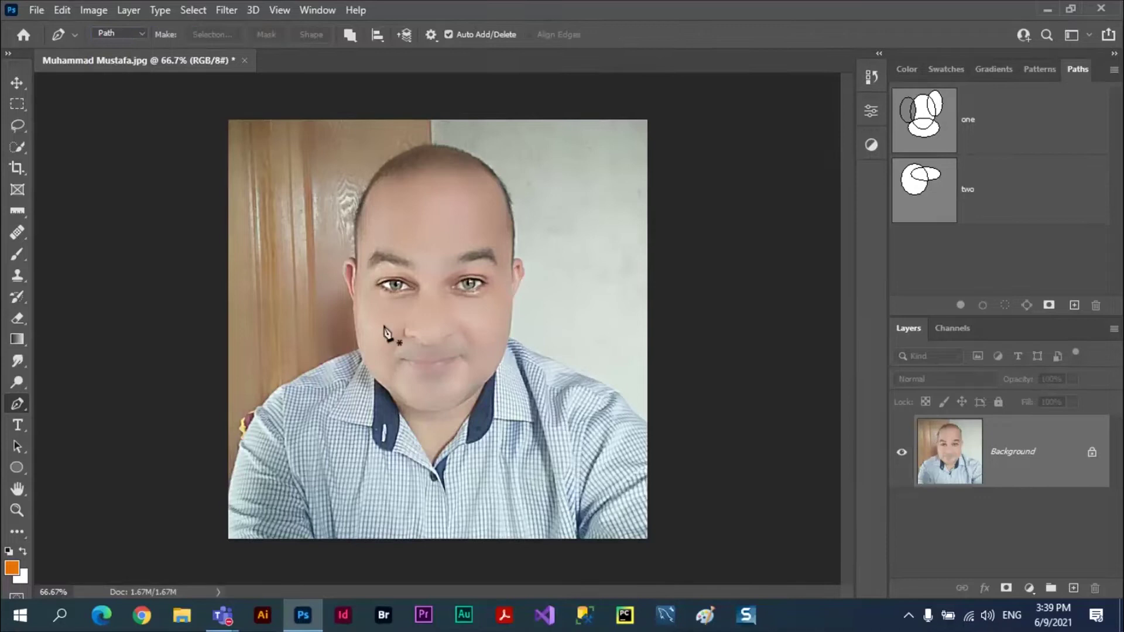
- Trace the outline of the head with a closed path of straight segments, from the cheek over the scalp and around the chin
left_click(353, 338)
left_click(349, 275)
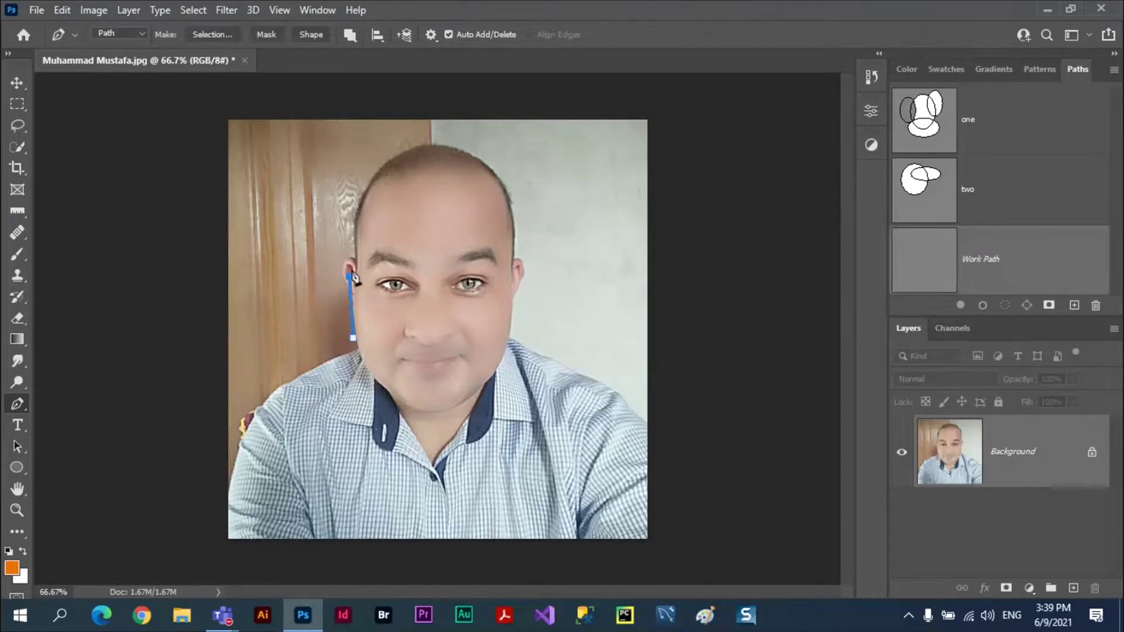
left_click(353, 220)
left_click(391, 154)
left_click_drag(433, 139, 451, 144)
left_click(491, 167)
left_click(513, 258)
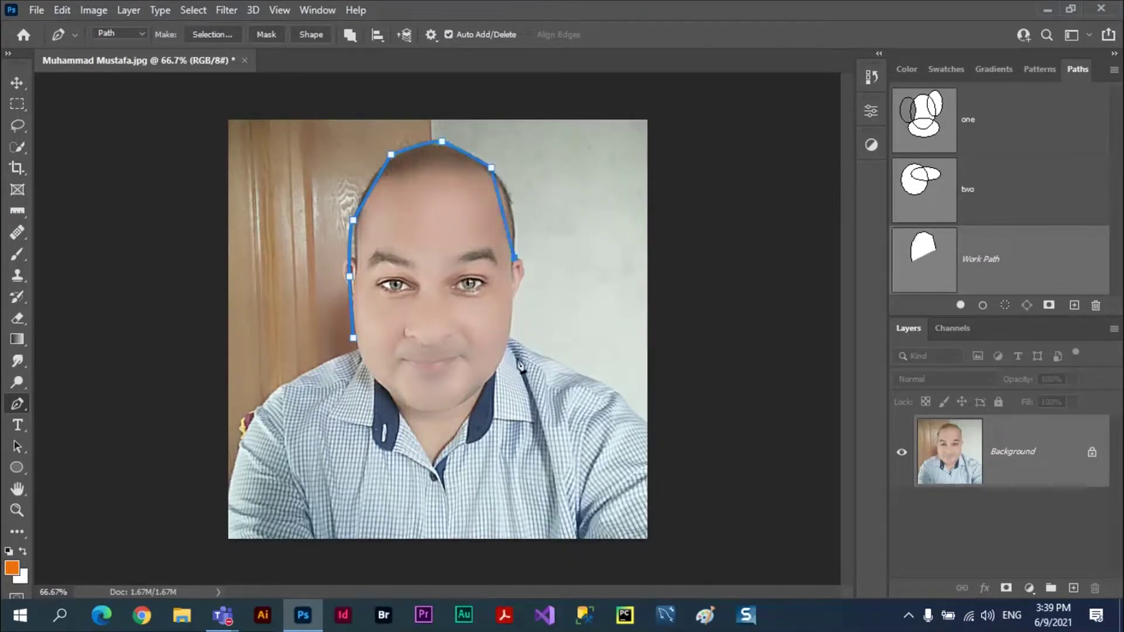
left_click(504, 362)
left_click(447, 412)
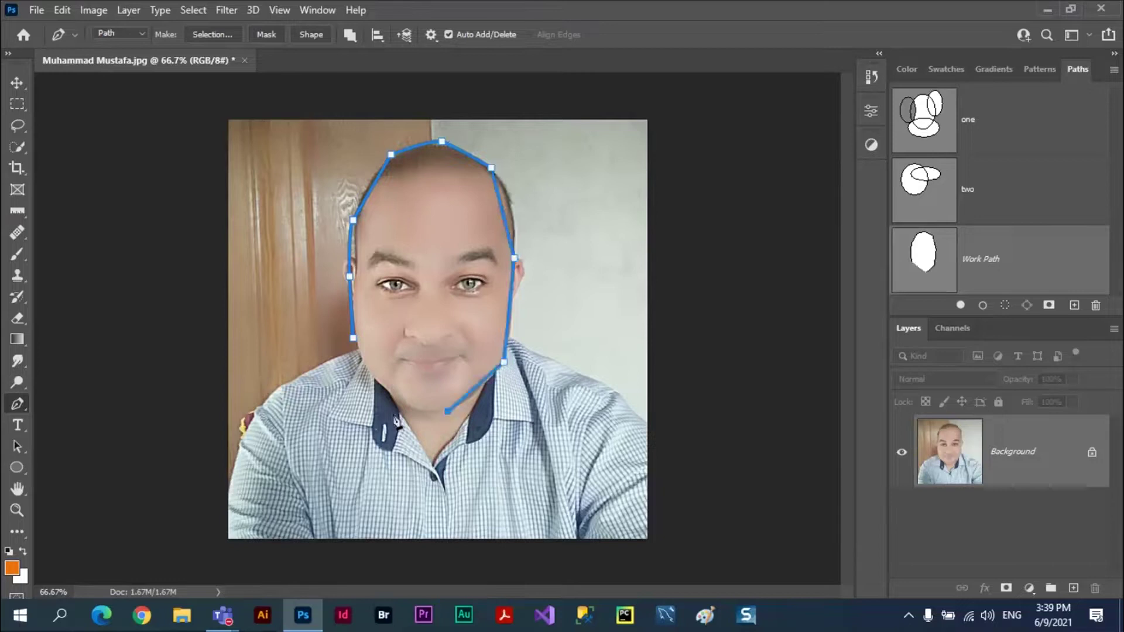
left_click(404, 403)
left_click(353, 338)
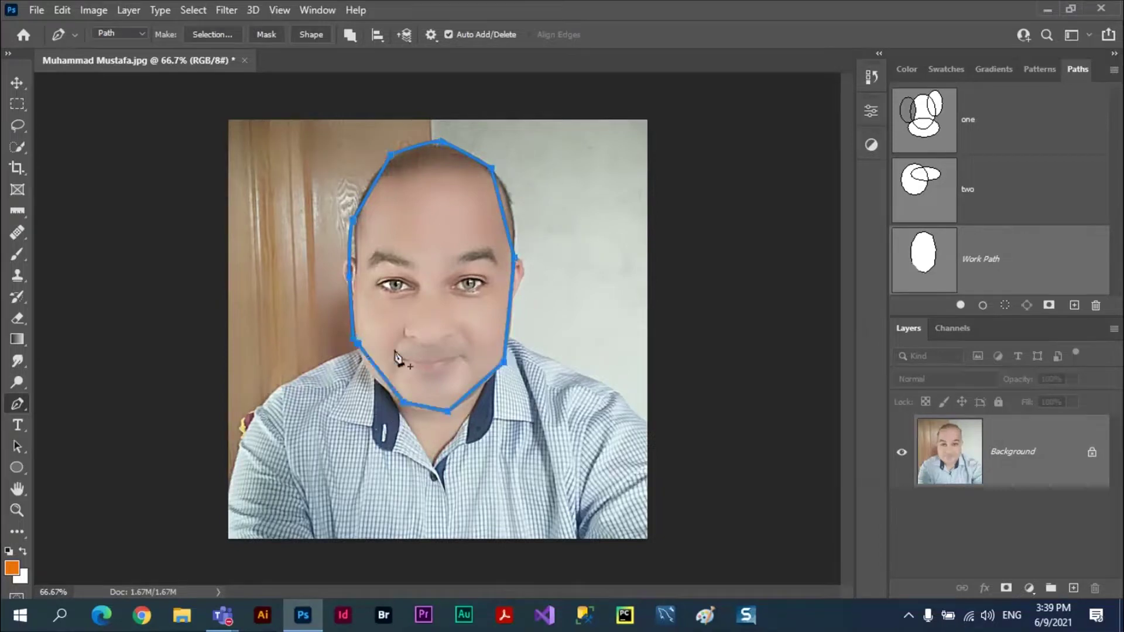
- Save the head outline work path under the name "abc"
double_click(982, 265)
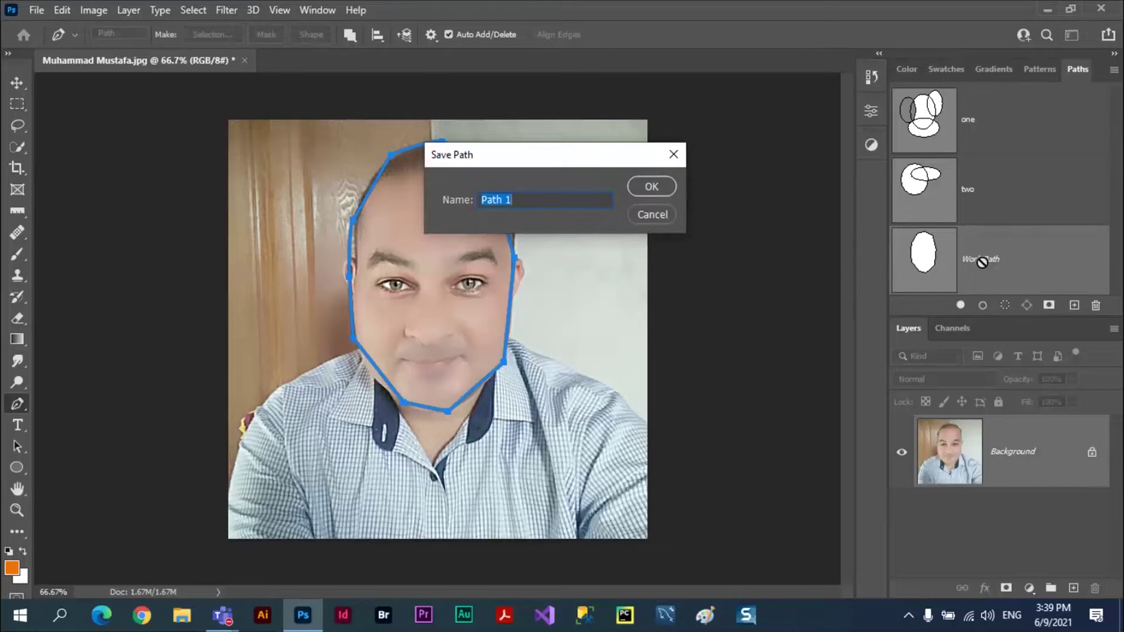
type("abc")
left_click(660, 189)
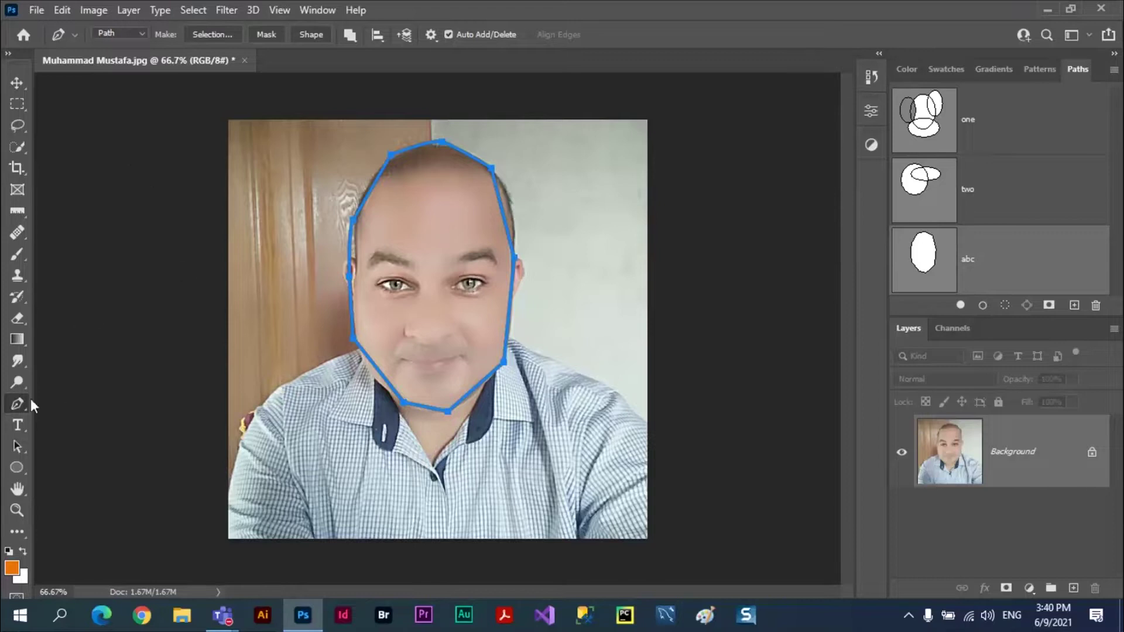
- Show the saved paths "one", "two" and "abc" one after another on the photo
left_click(996, 134)
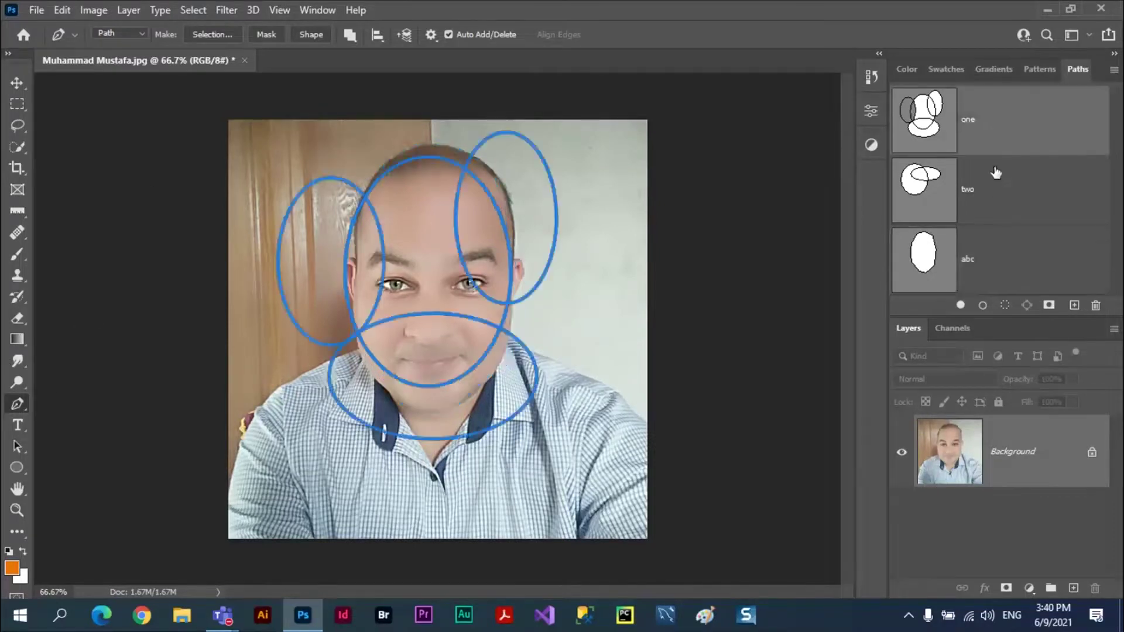
left_click(996, 190)
left_click(989, 268)
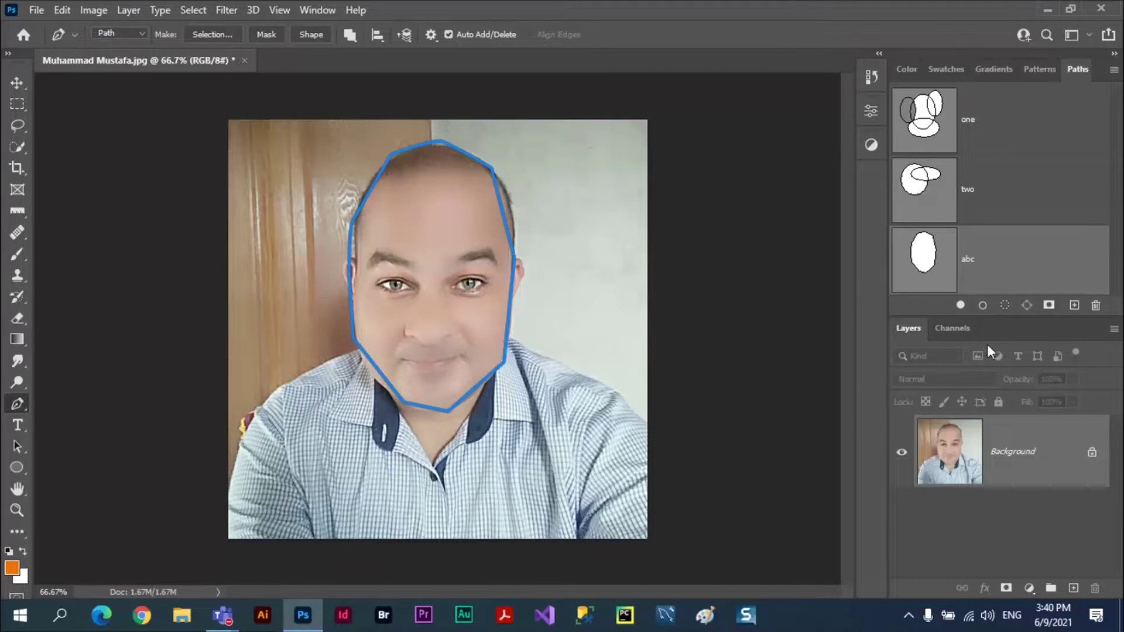
- Add a new empty layer above the photo and make the Background layer active again
left_click(961, 307)
left_click(1072, 588)
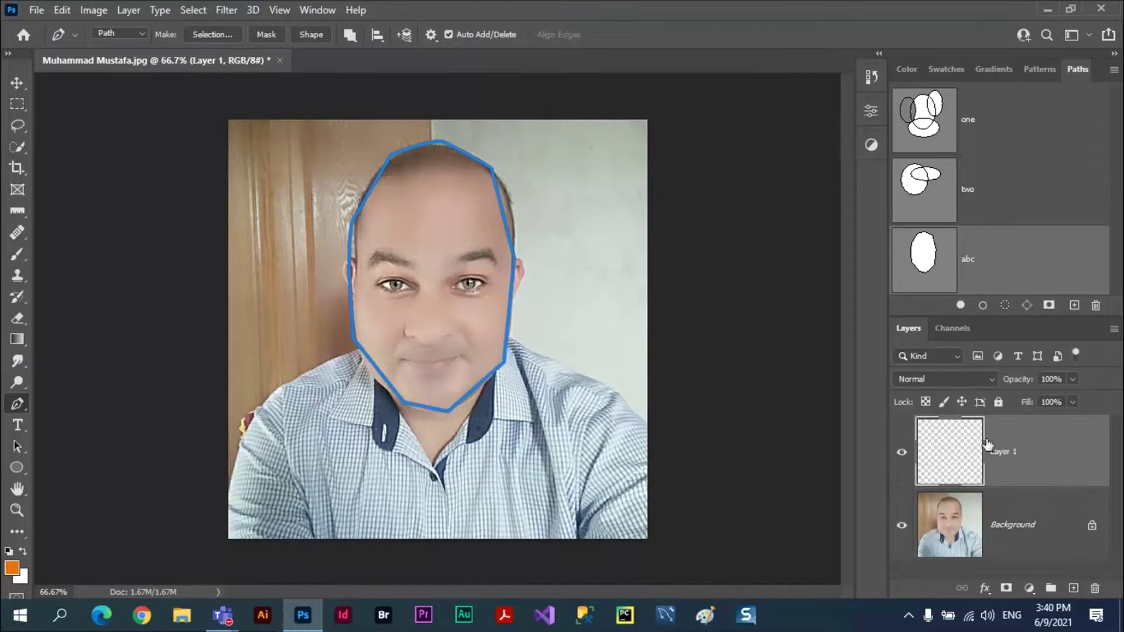
left_click(1046, 536)
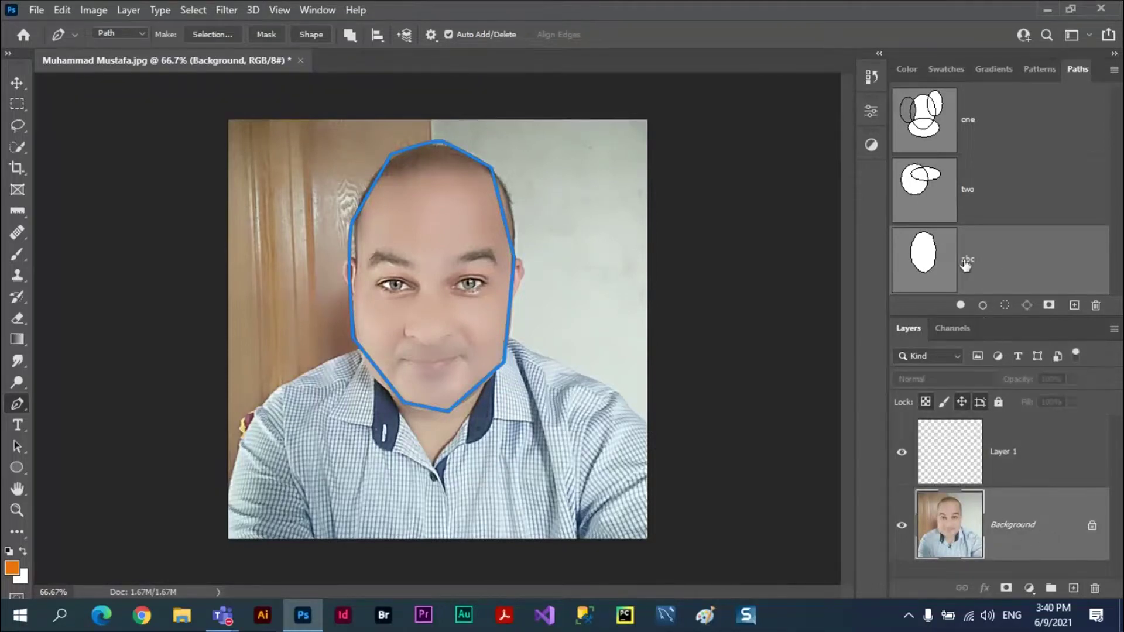
- Try filling path "abc" with the orange foreground color on the Background layer, and undo the fill
left_click(960, 305)
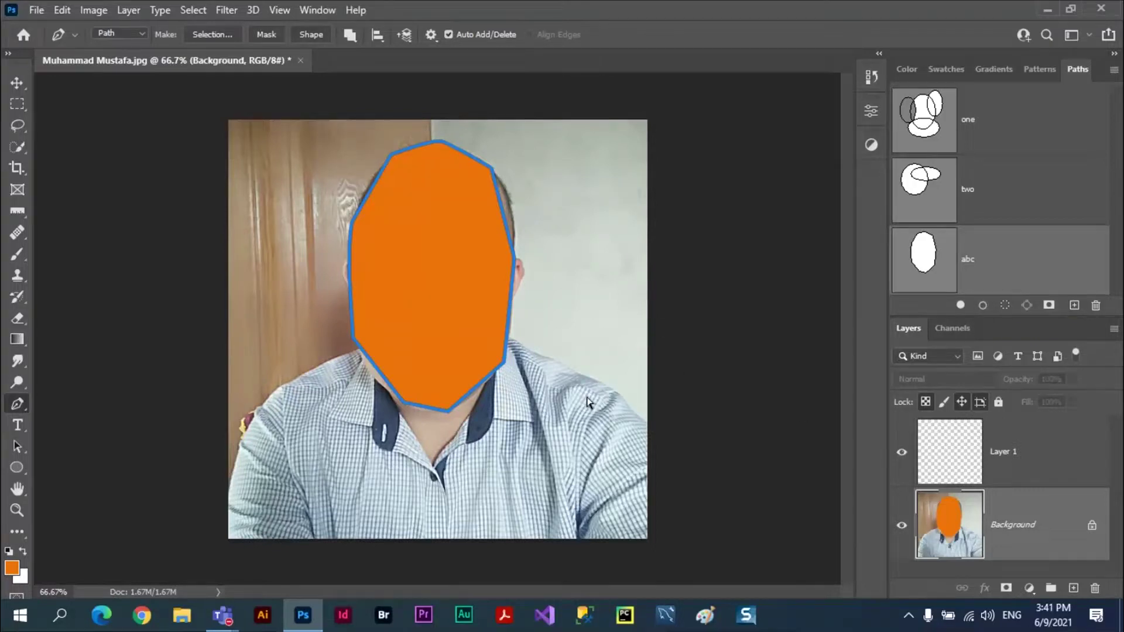
key("ctrl+z")
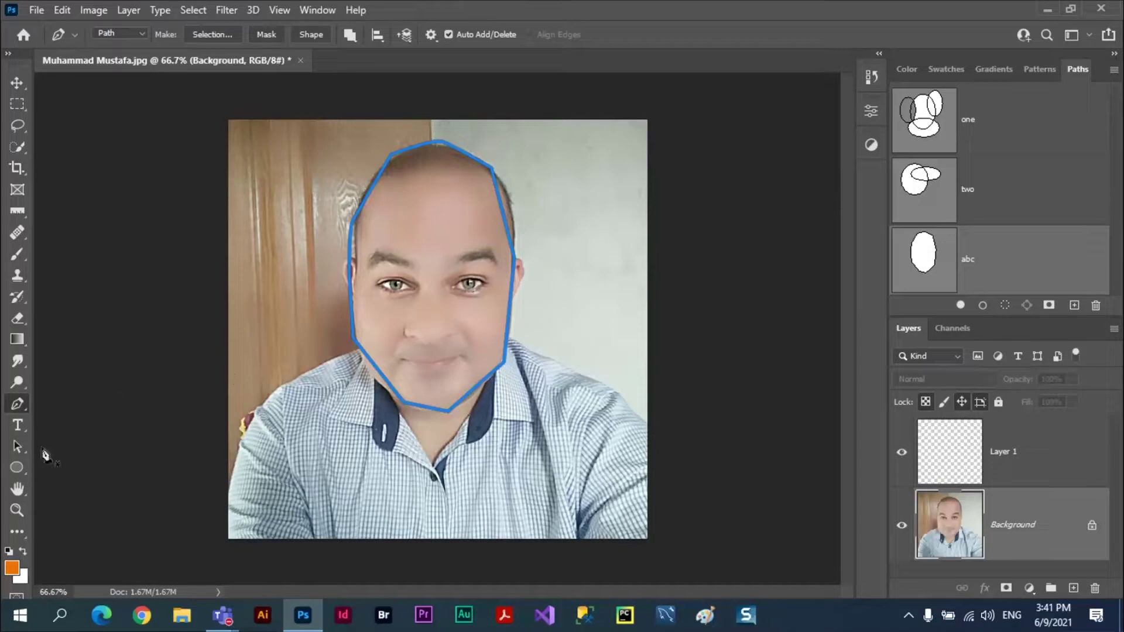
- With the Path Selection Tool, try moving path "abc" off the face past the photo's right edge, and undo the move
left_click(17, 447)
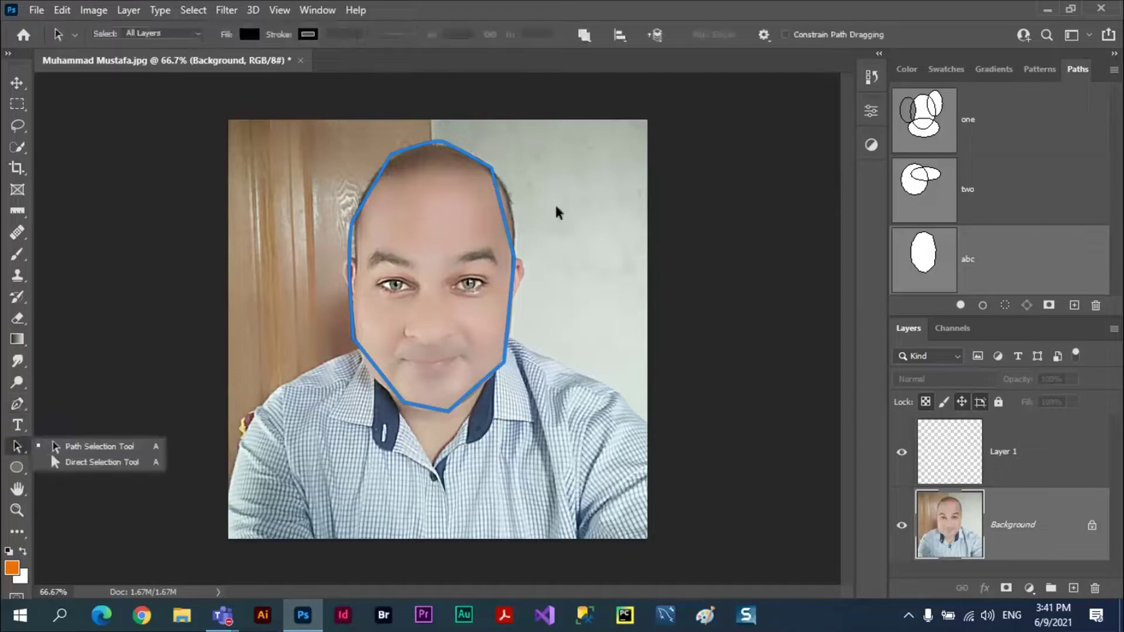
left_click(98, 446)
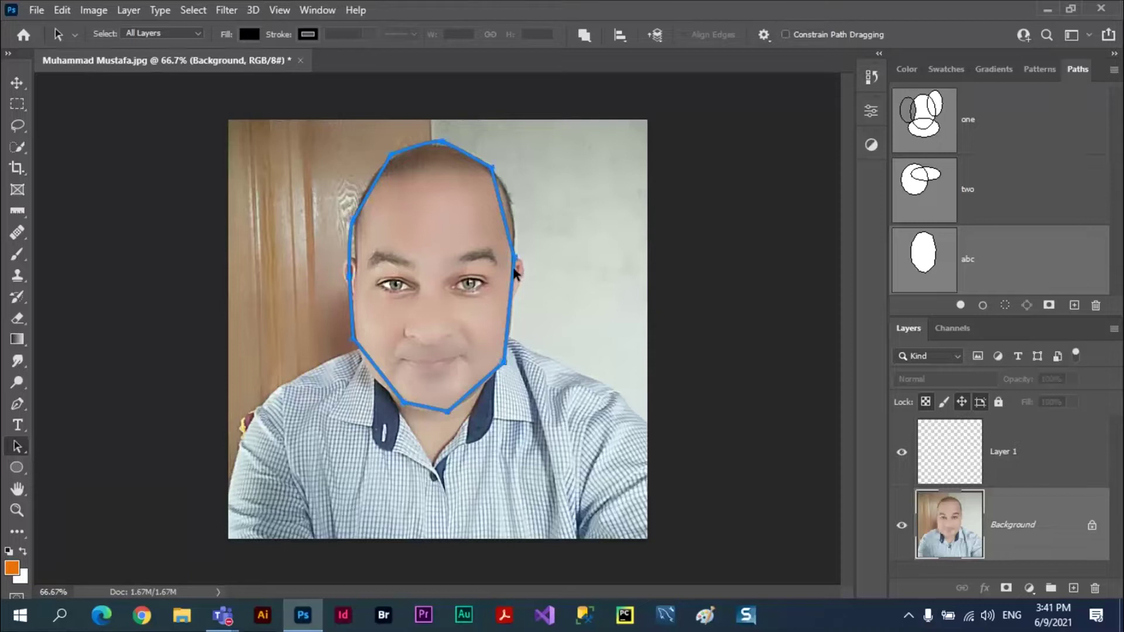
left_click_drag(518, 283, 773, 355)
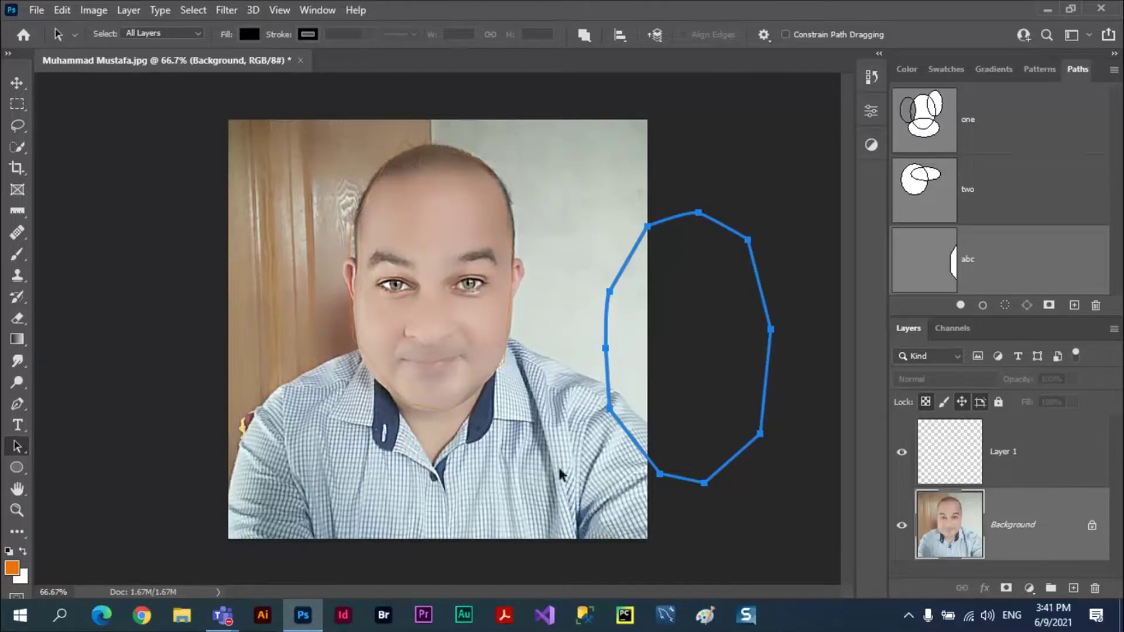
key("ctrl+z")
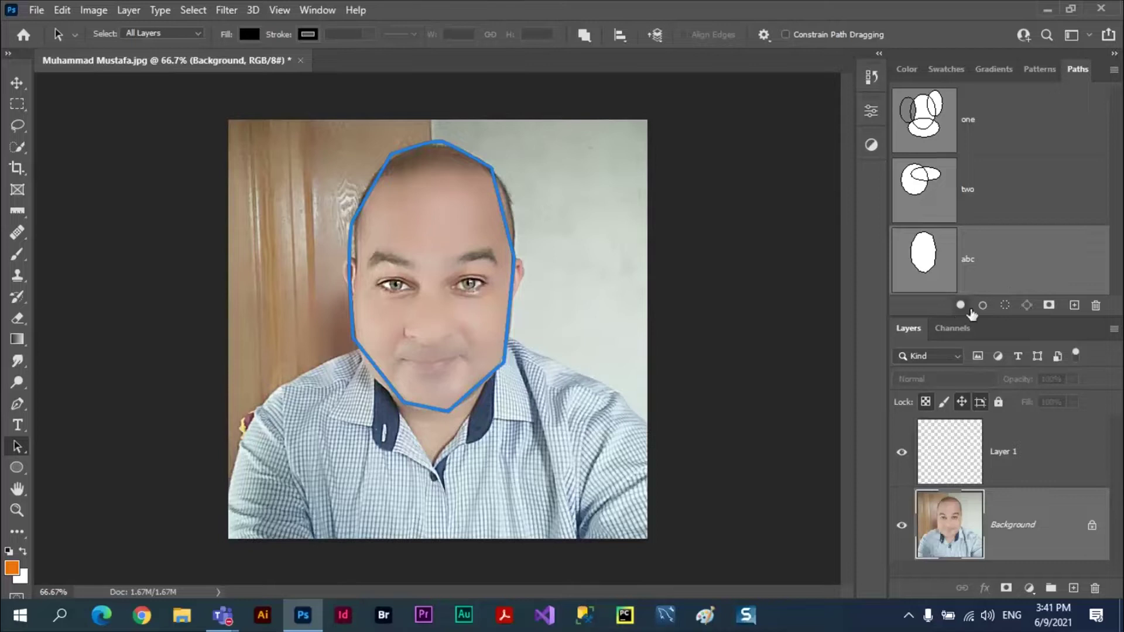
- Fill path "abc" with the orange foreground color two more times, undoing the fill each time
left_click(960, 306)
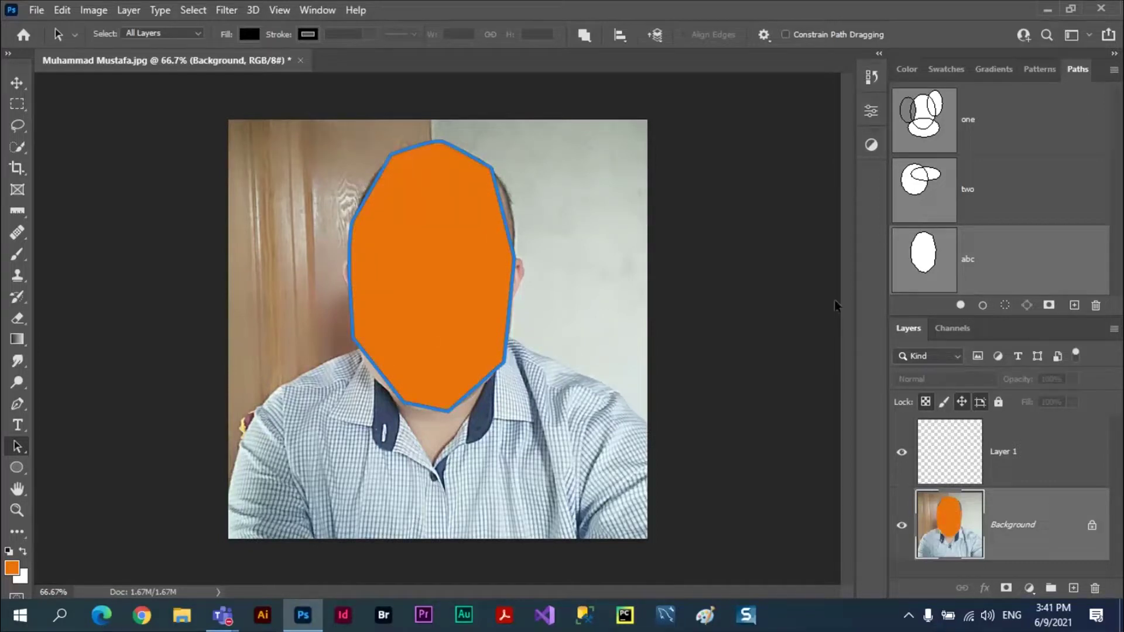
key("ctrl+z")
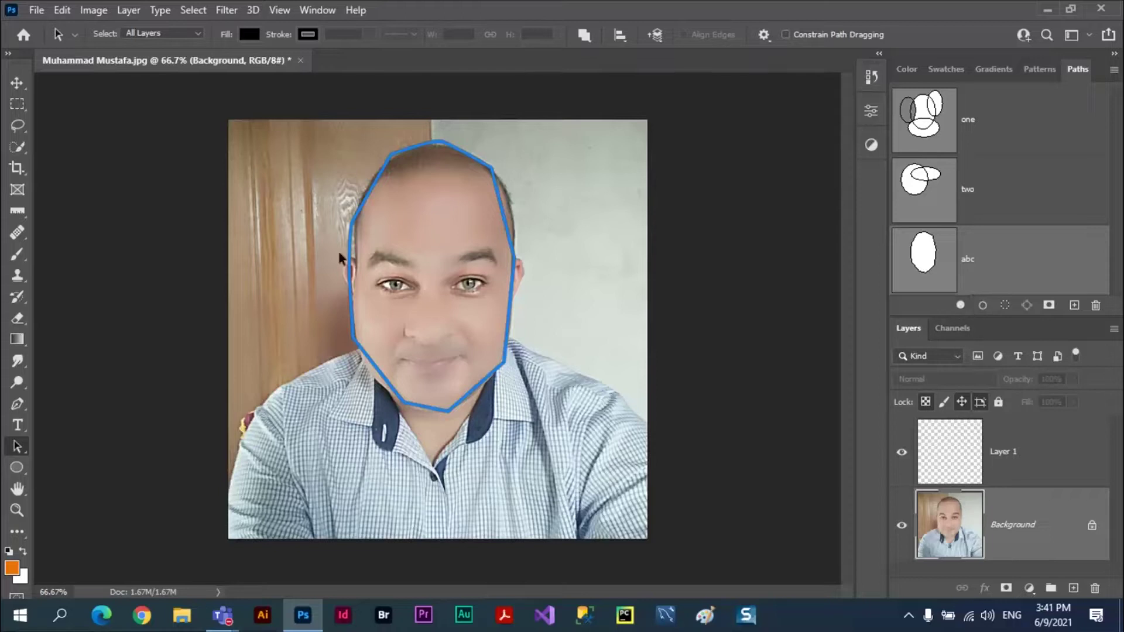
left_click(959, 305)
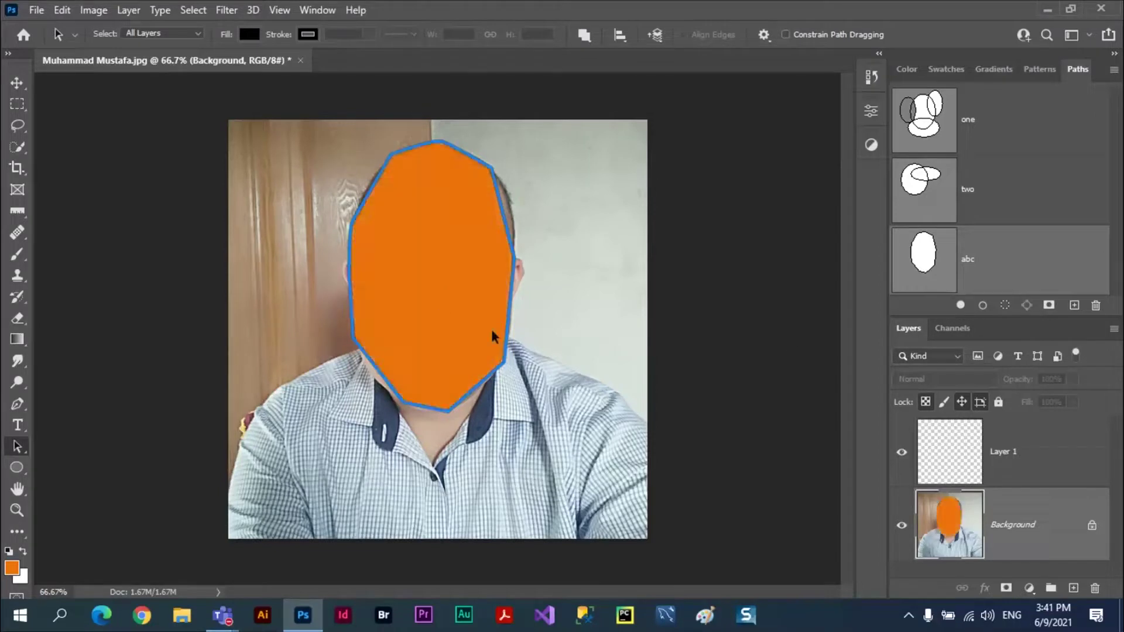
key("ctrl+z")
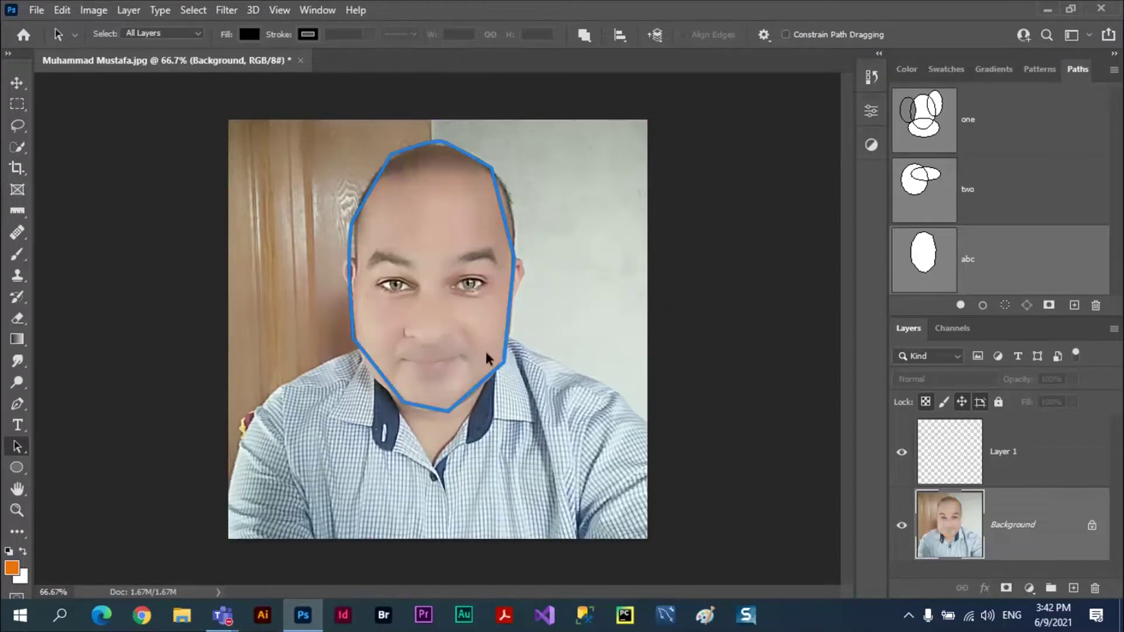
- Try filling path "abc" on the Background layer with a custom pattern using the Spiral script, and undo the fill
key("alt")
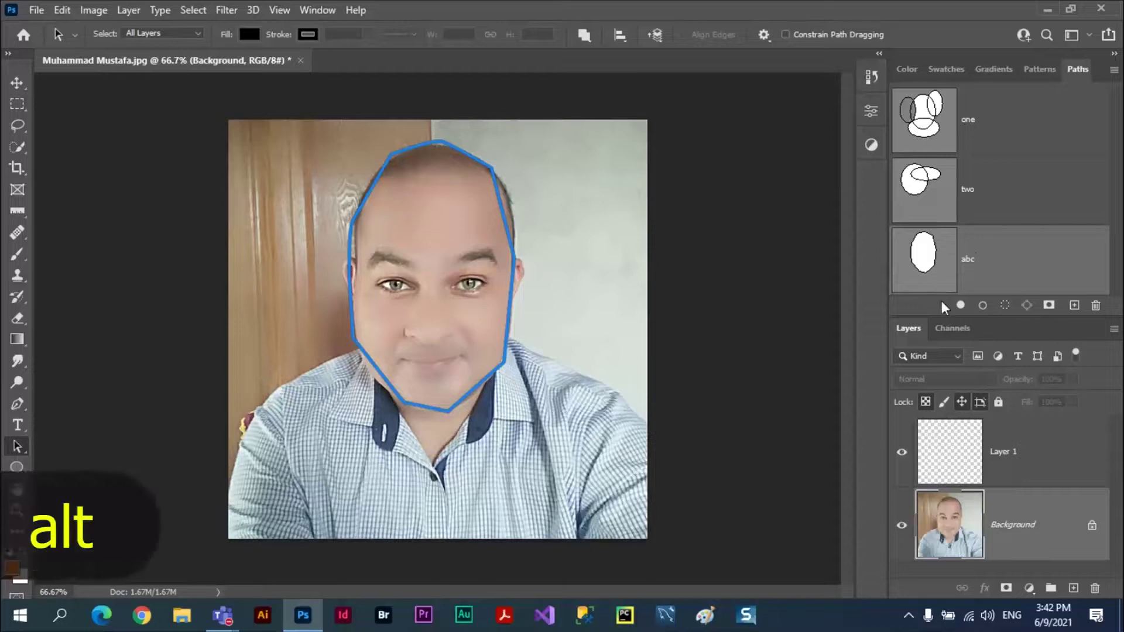
left_click(960, 305, "alt")
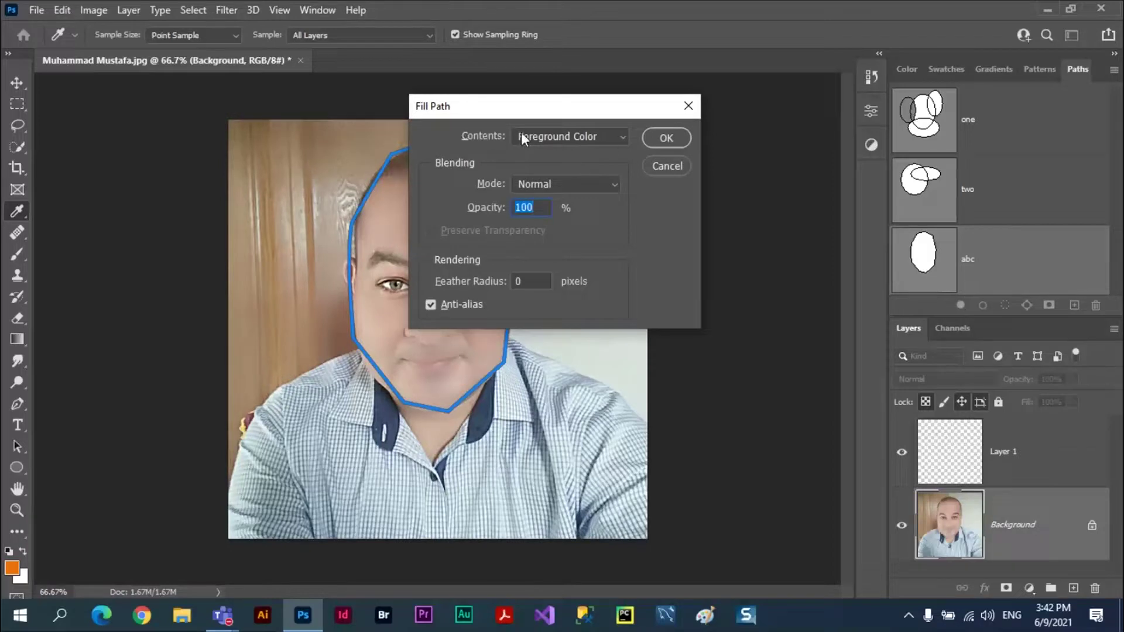
left_click(624, 138)
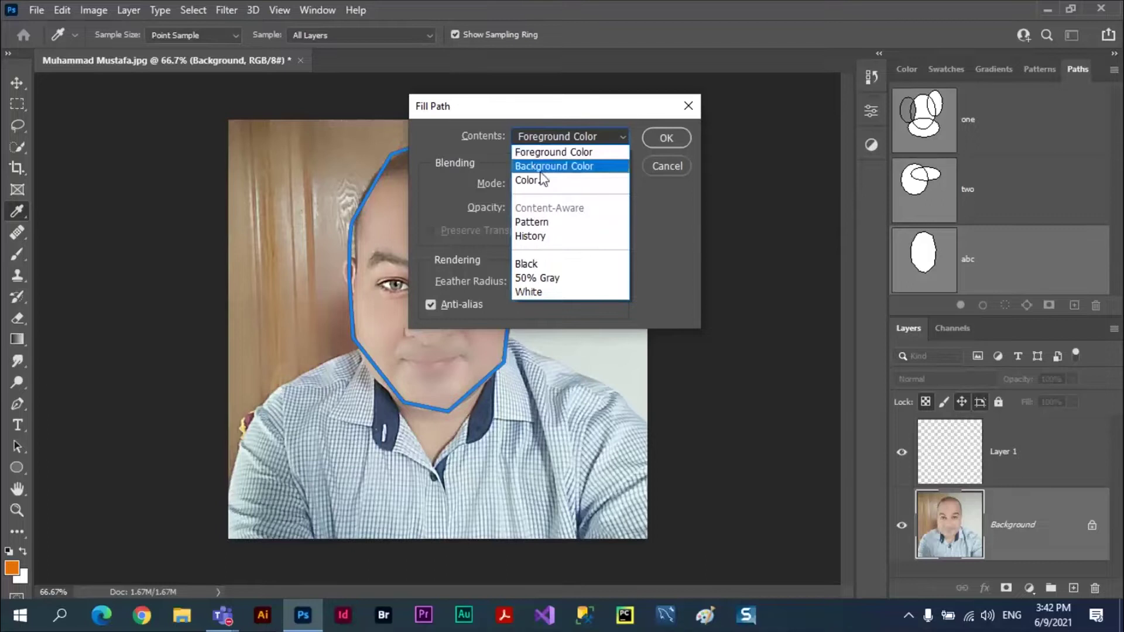
left_click(549, 224)
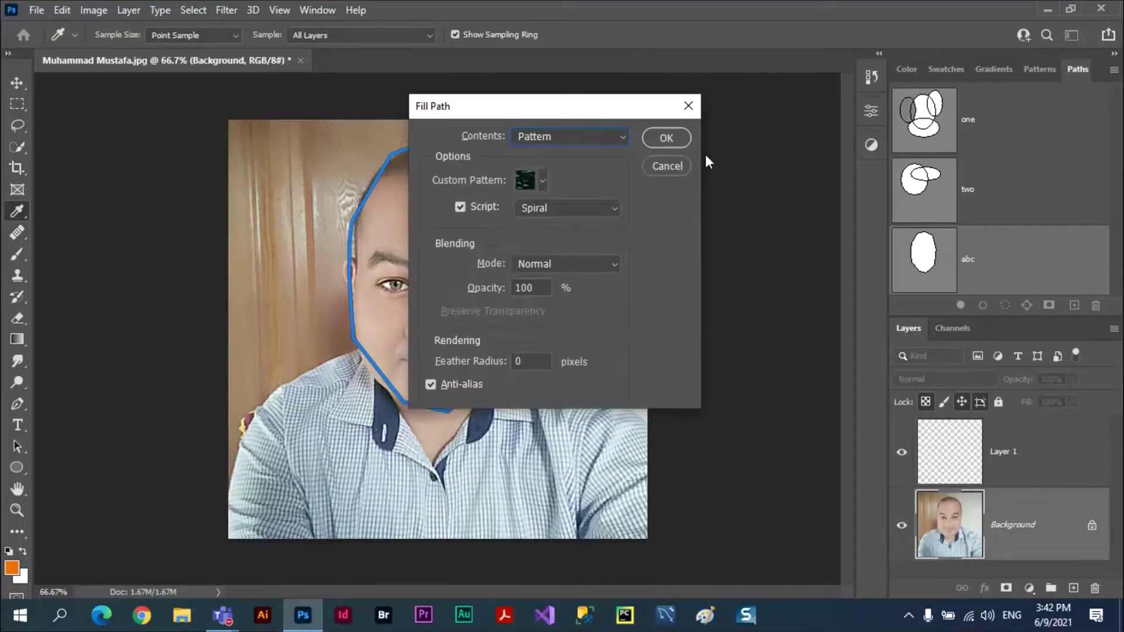
left_click(665, 138)
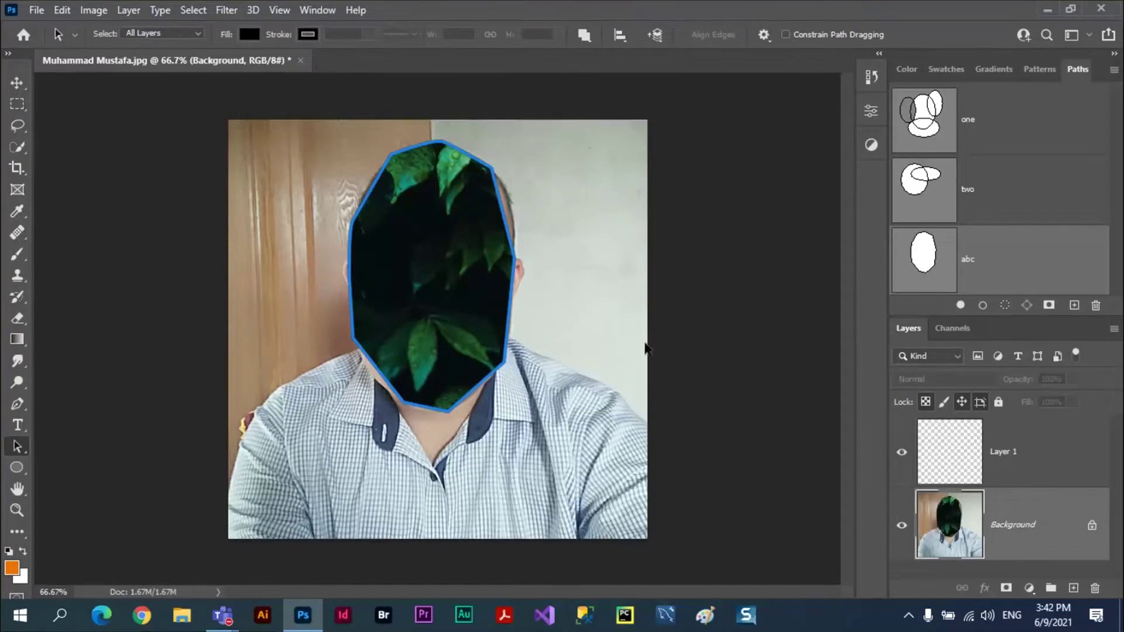
key("ctrl+z")
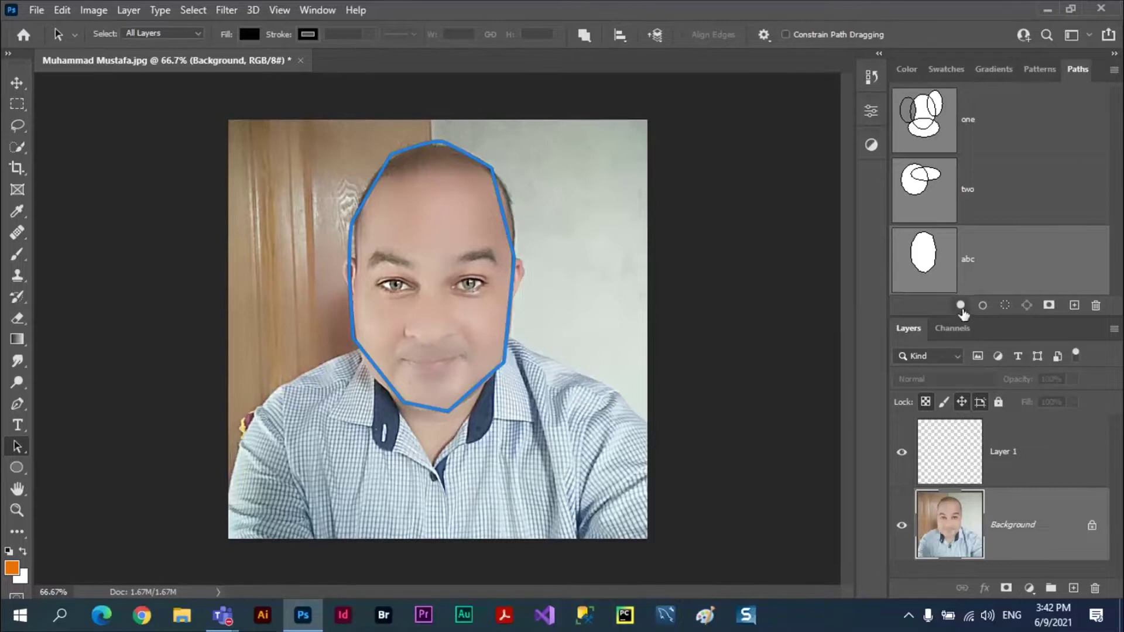
- Fill path "abc" with the orange foreground color, undo the fill, and open and dismiss the Fill Path options
left_click(960, 306)
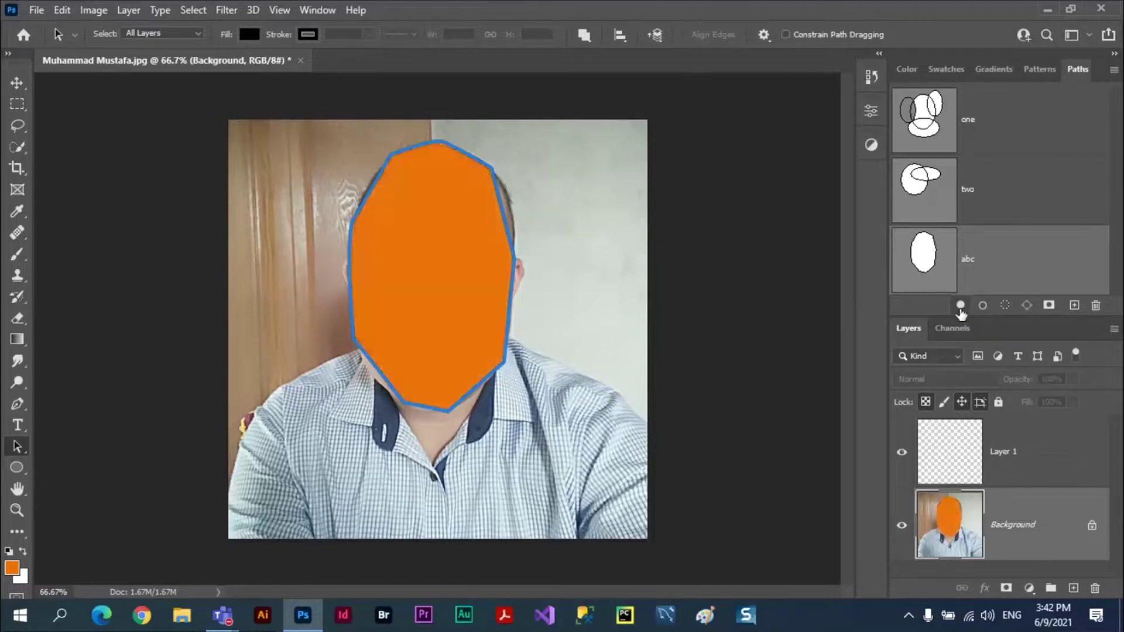
key("ctrl+z")
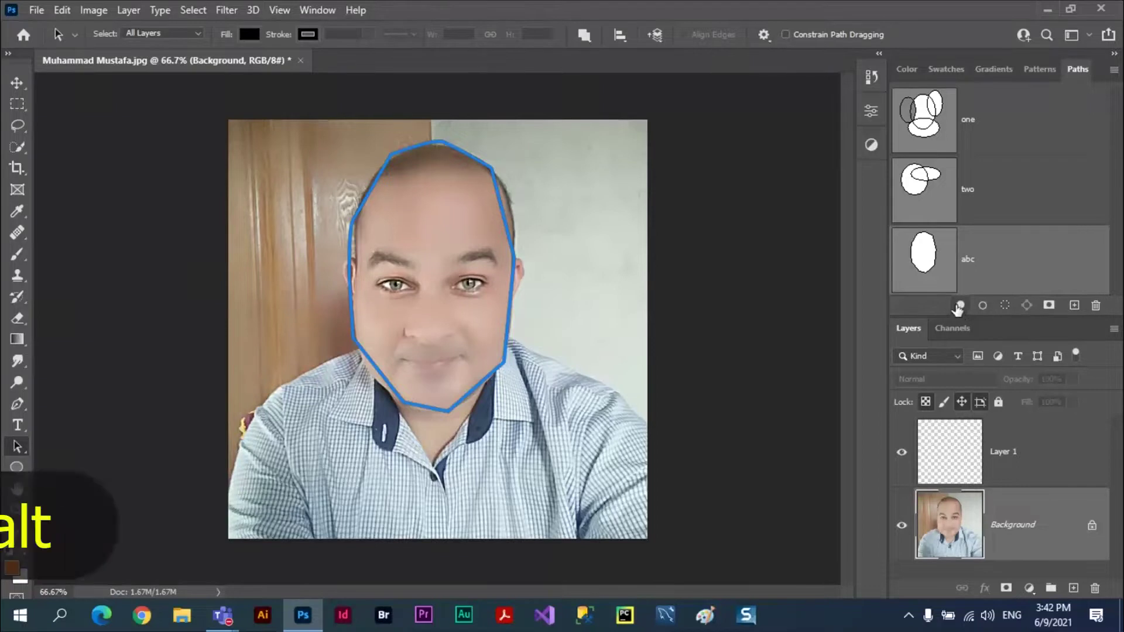
left_click(961, 305, "alt")
left_click(688, 107)
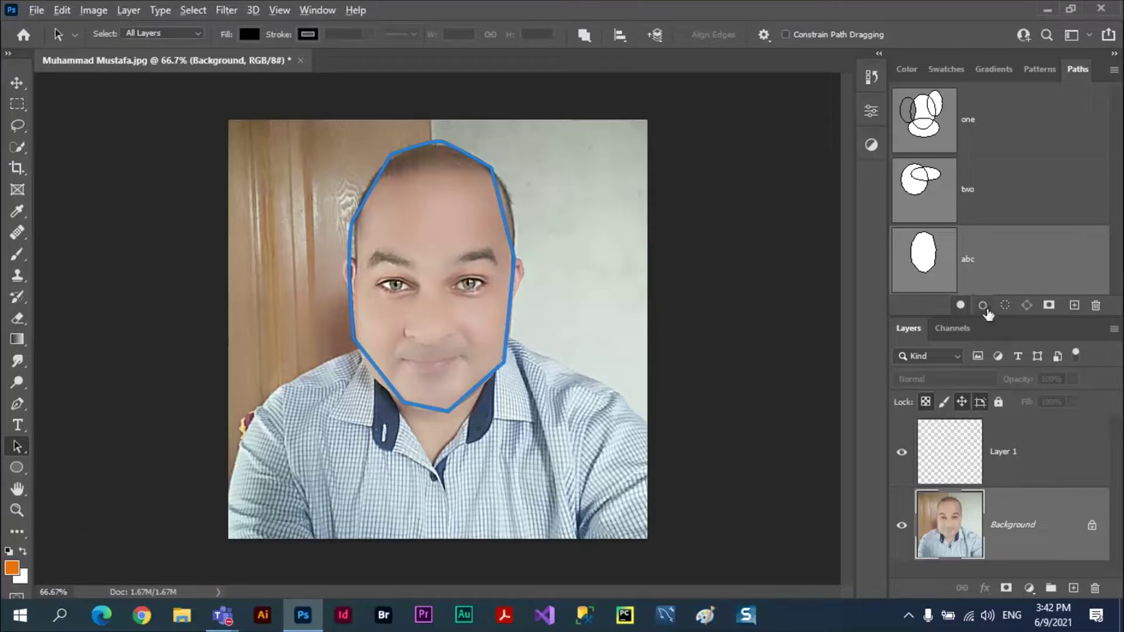
- Stroke path "abc" on the Background layer with the Brush as the stroke tool and Simulate Pressure off
left_click(982, 308, "alt")
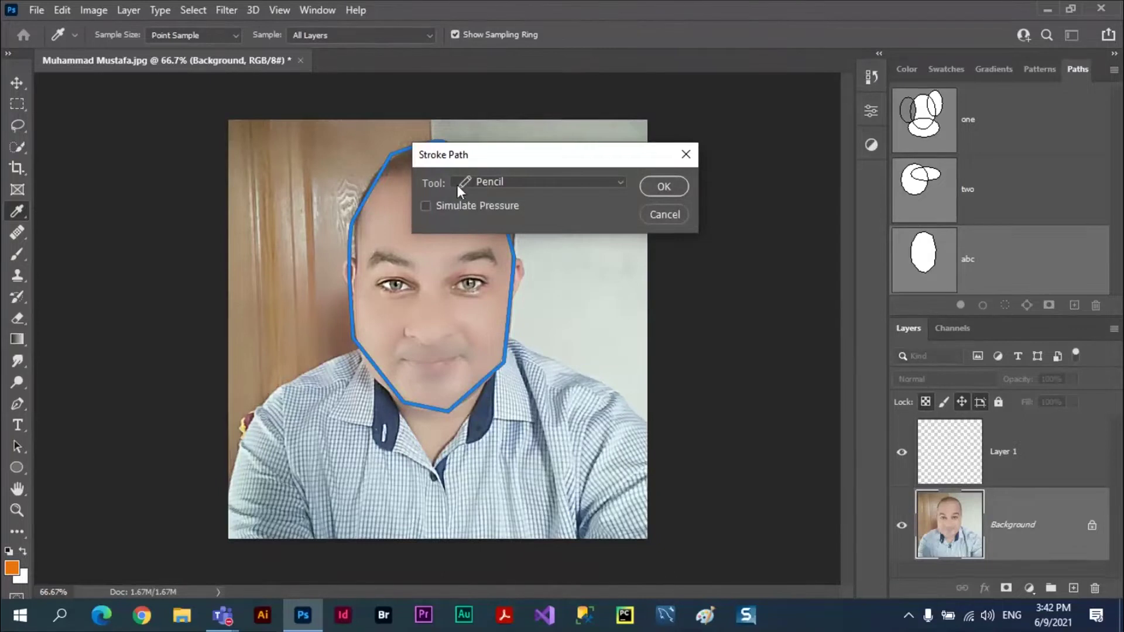
left_click(619, 181)
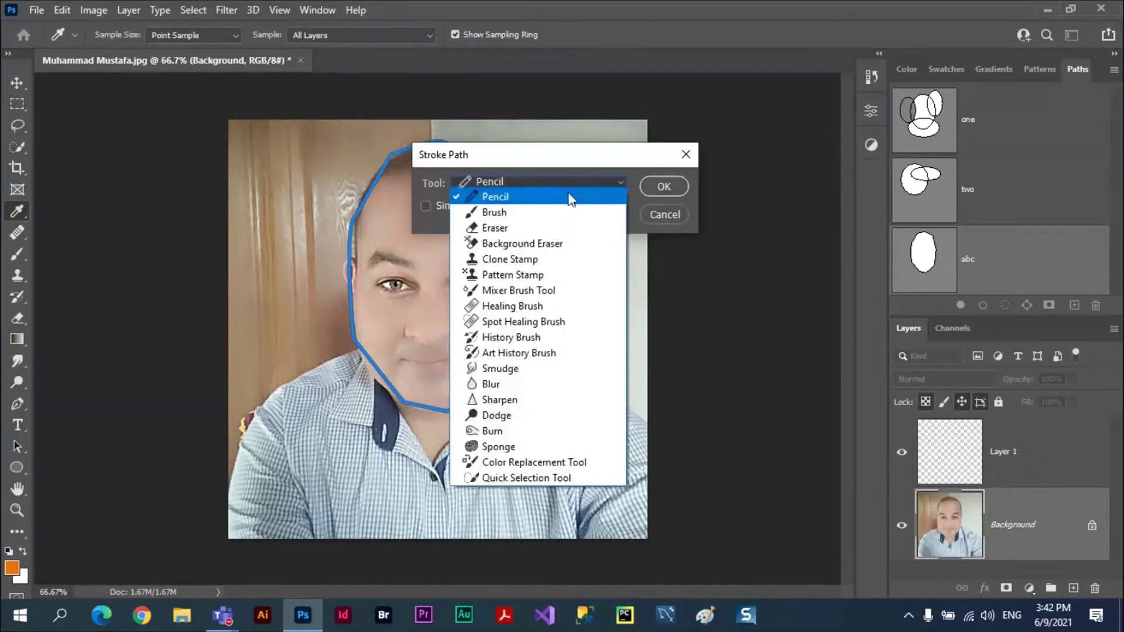
left_click(520, 213)
left_click(621, 182)
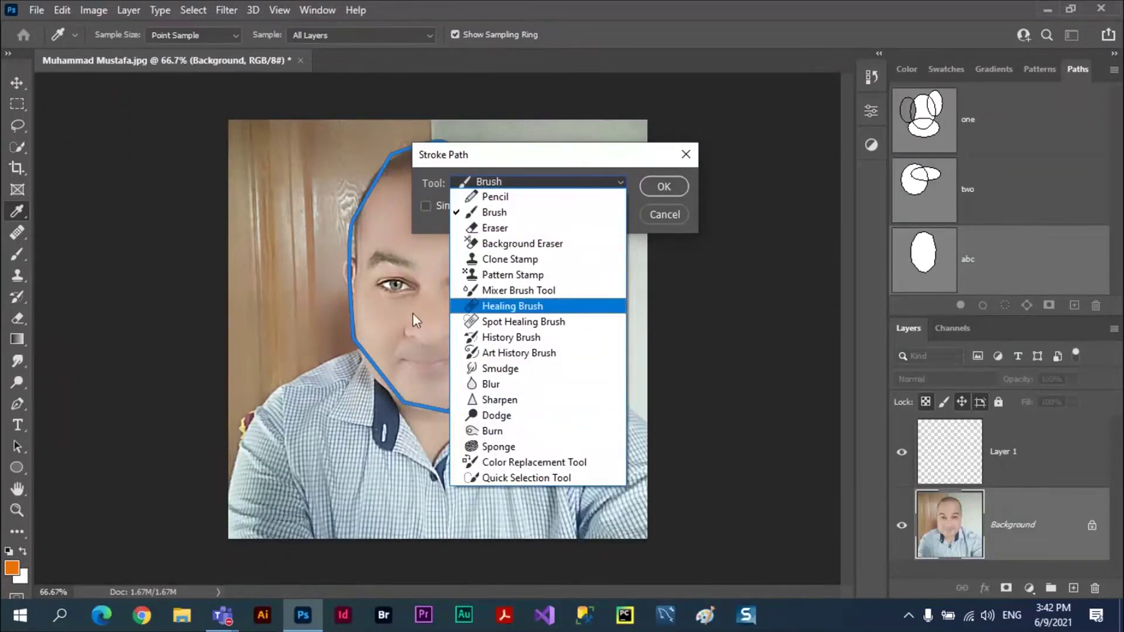
left_click(507, 200)
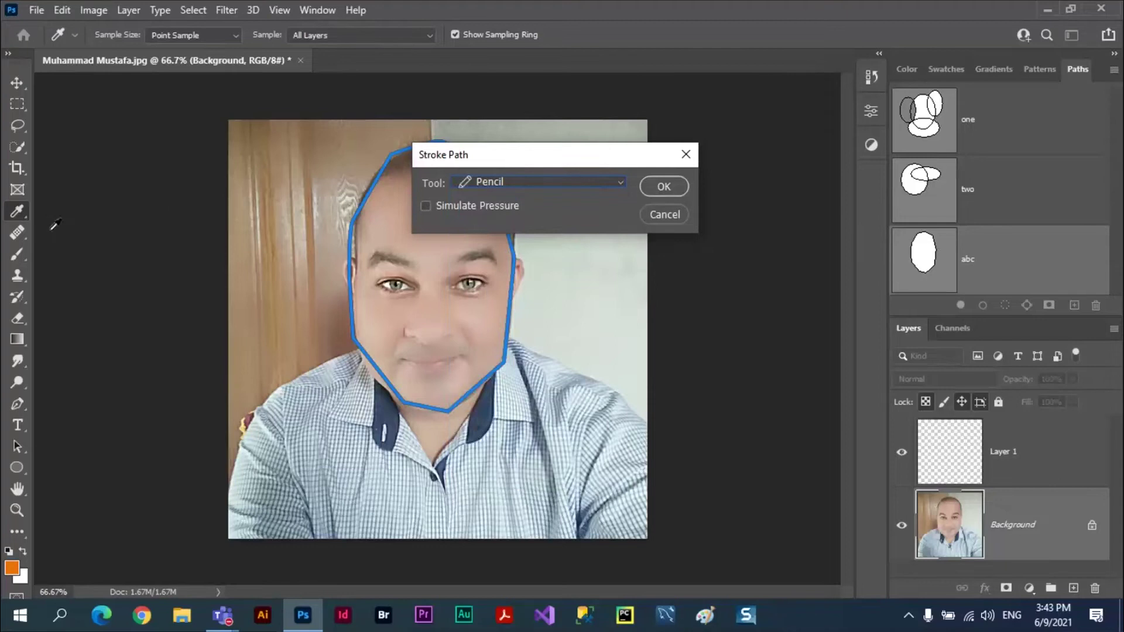
left_click(622, 182)
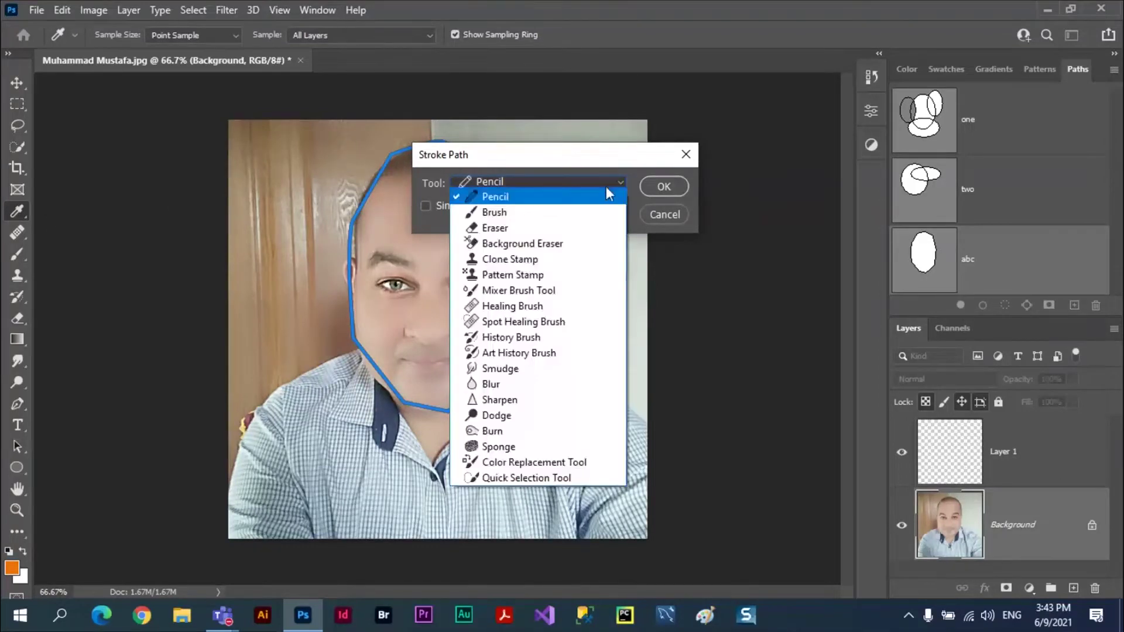
left_click(522, 214)
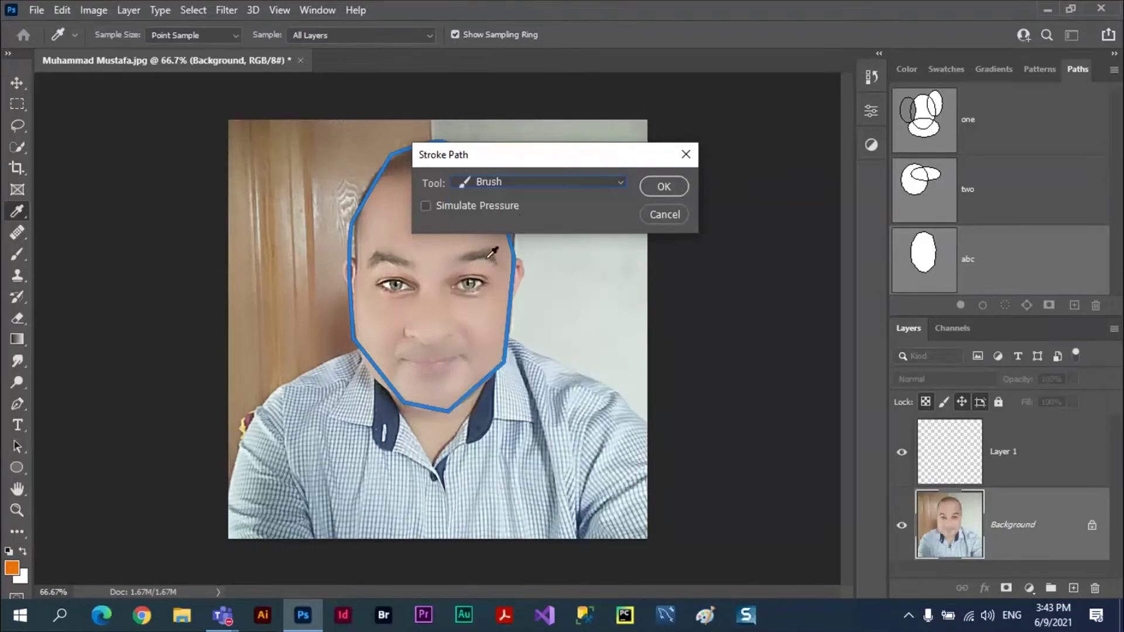
left_click(666, 188)
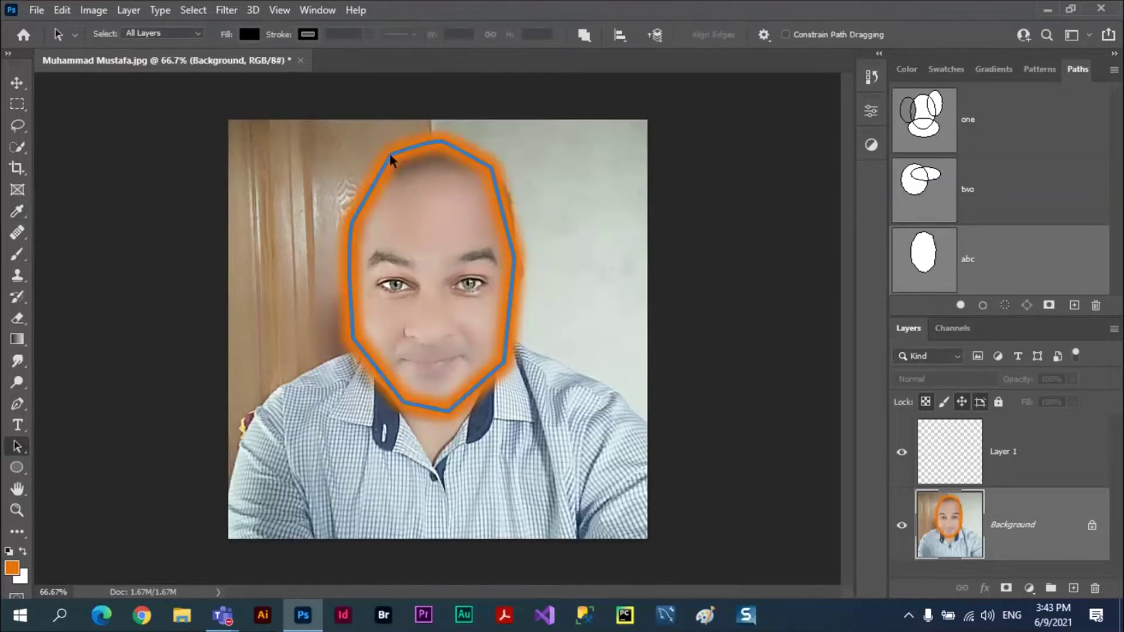
- Move path "abc" past the photo's right edge to expose the orange stroke, and undo both the move and the stroke
mouse_move(559, 283)
left_mouse_down()
mouse_move(803, 276)
mouse_move(857, 264)
left_mouse_up()
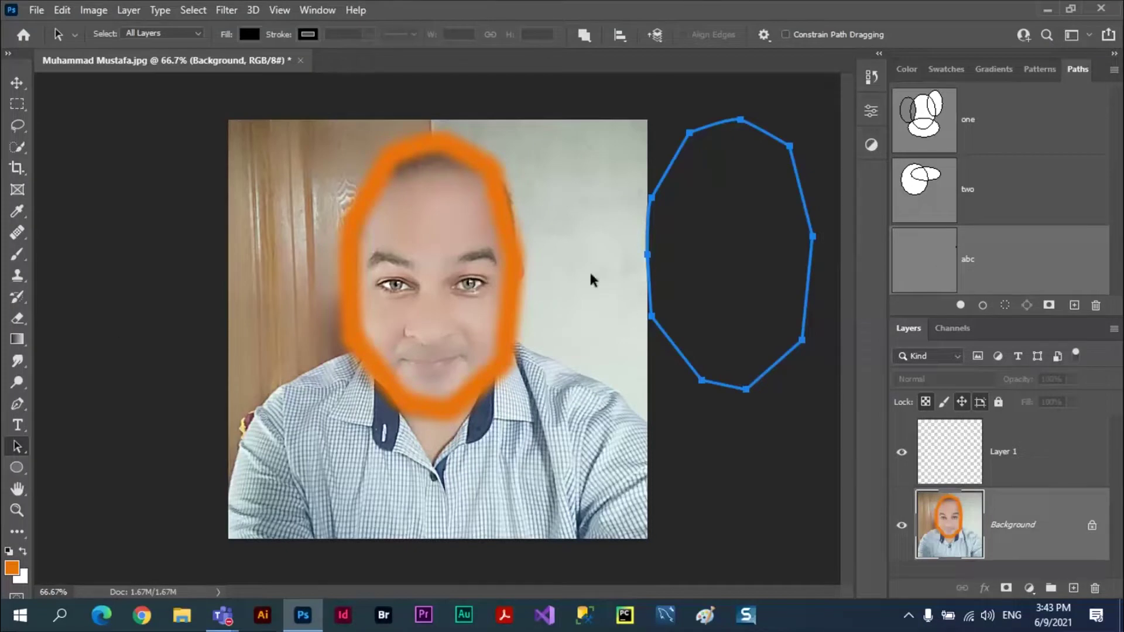
key("ctrl+z")
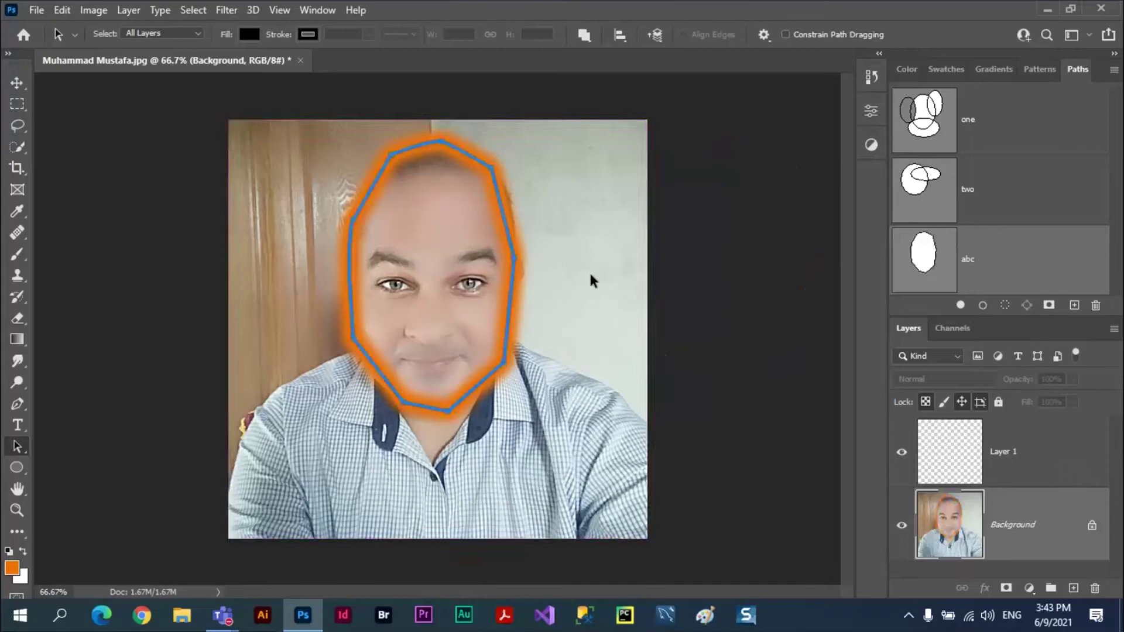
key("ctrl+z")
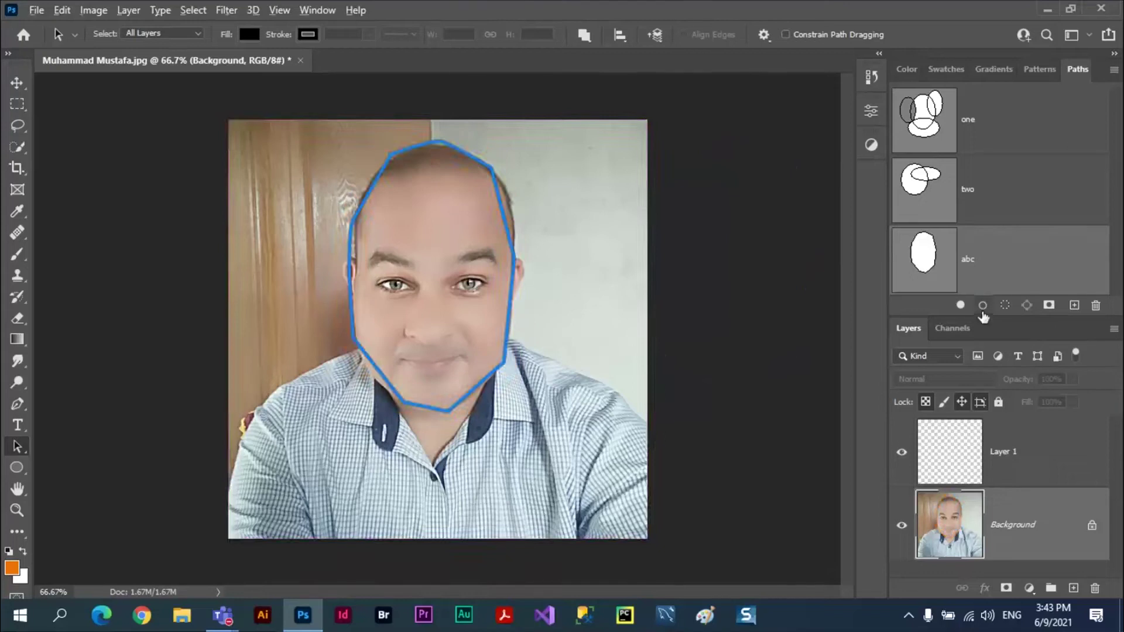
- Try stroking path "abc" on the Background layer with the Art History Brush, and undo the stroke
left_click(983, 307, "alt")
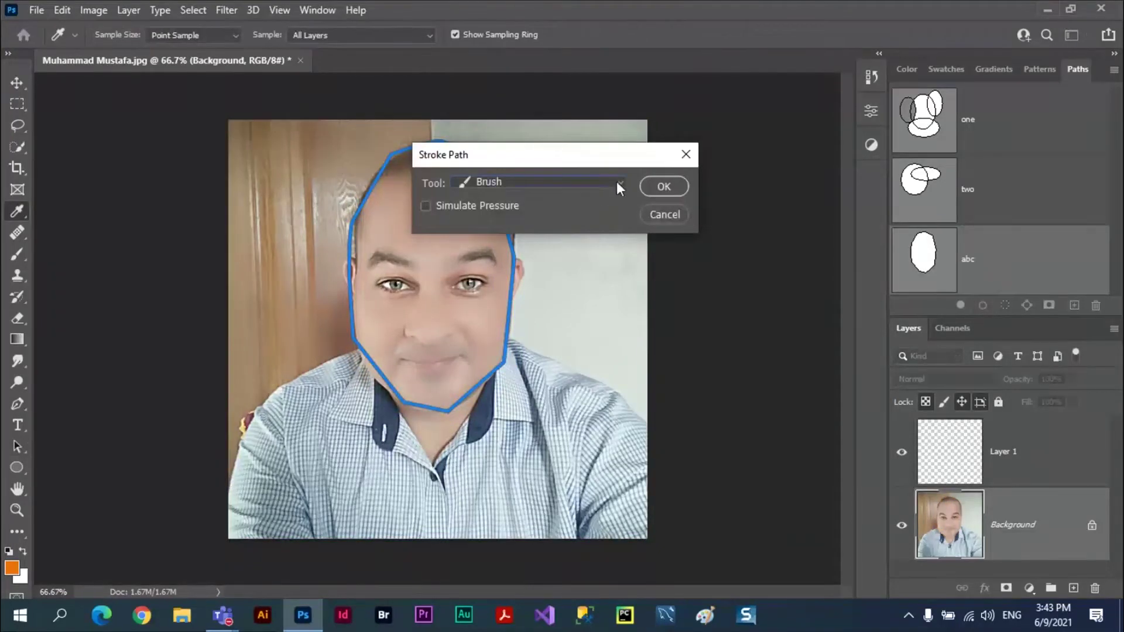
left_click(616, 182)
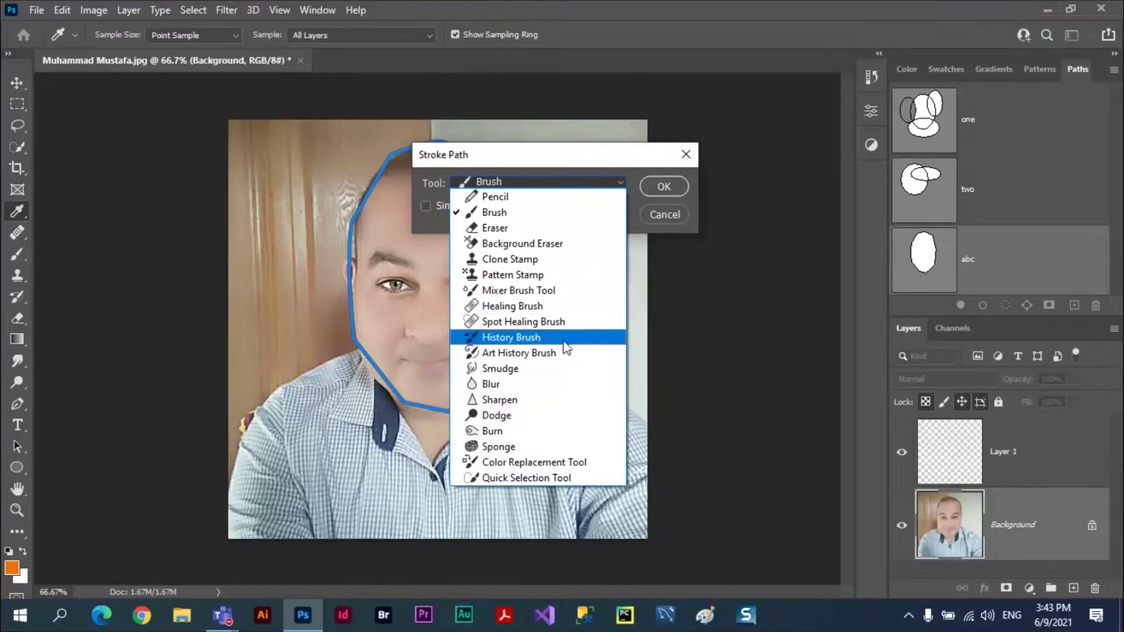
left_click(518, 354)
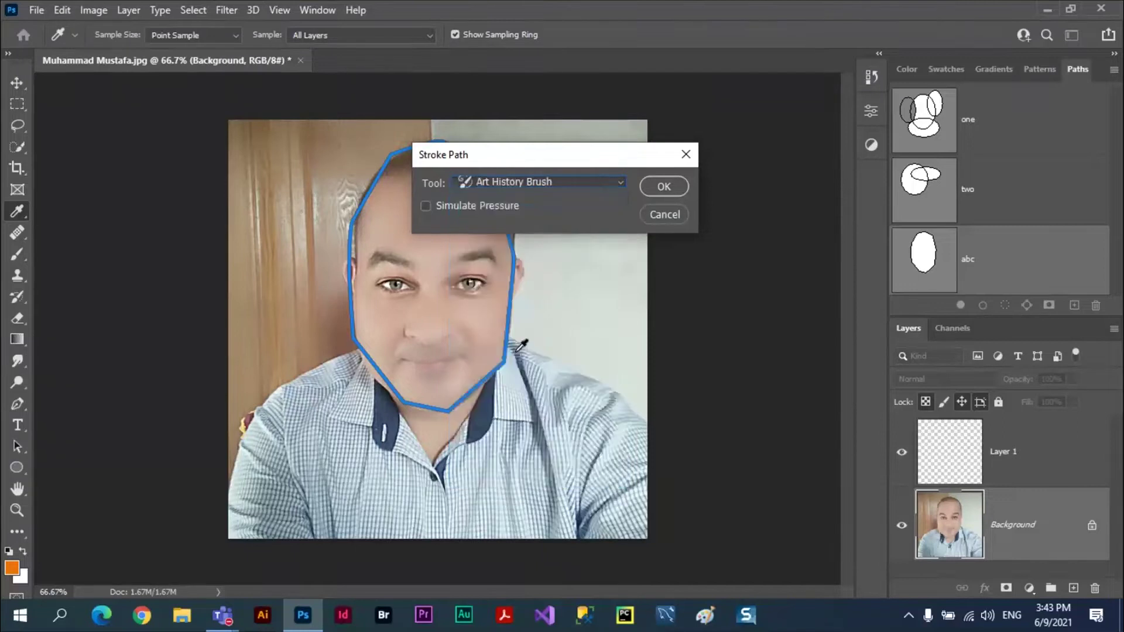
left_click(663, 186)
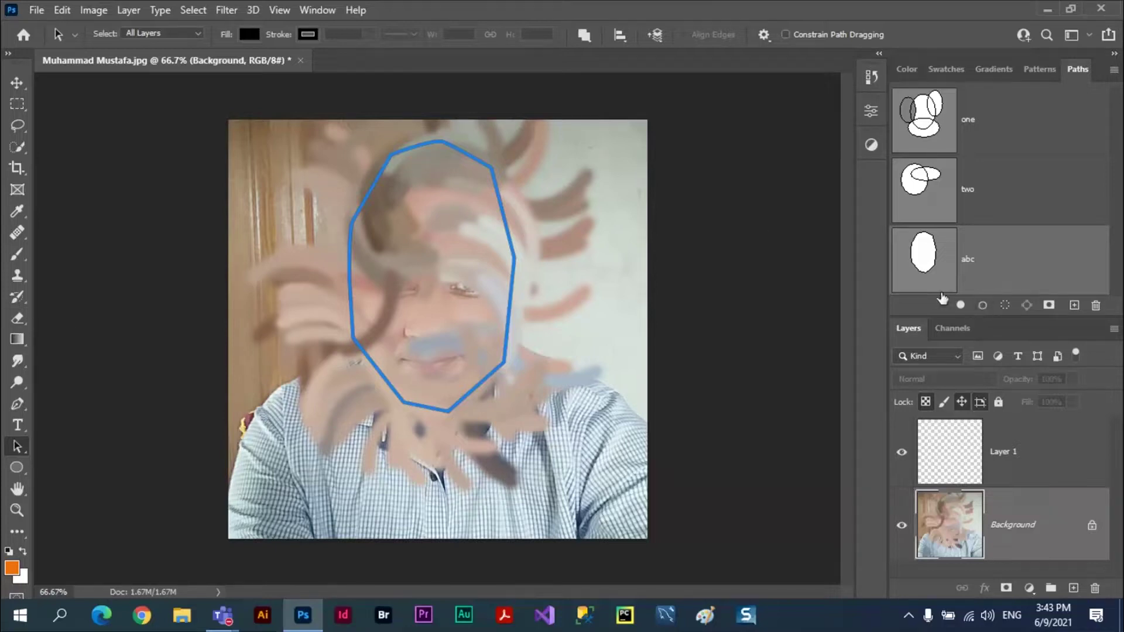
key("ctrl+z")
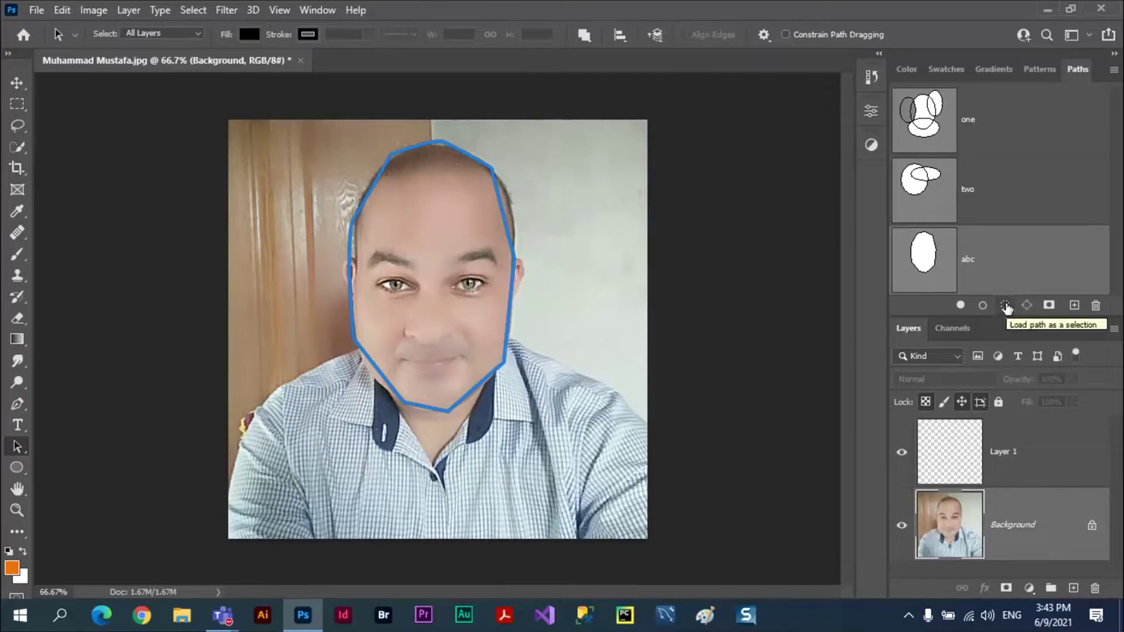
- Load path "abc" as a selection around the face, and undo it
left_click(1005, 307)
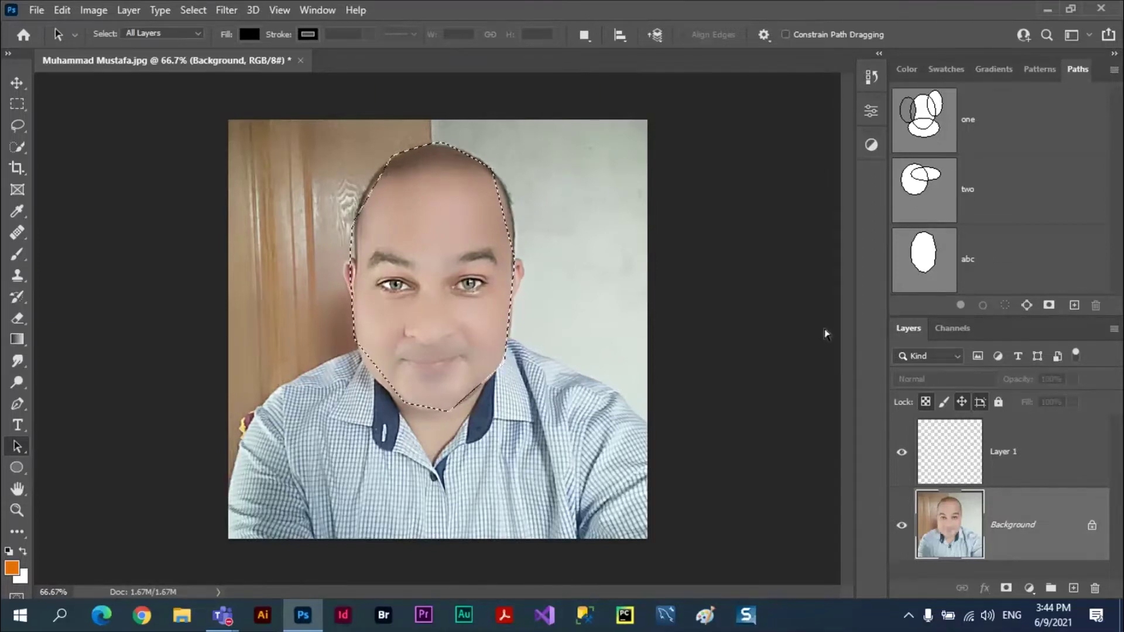
key("ctrl+z")
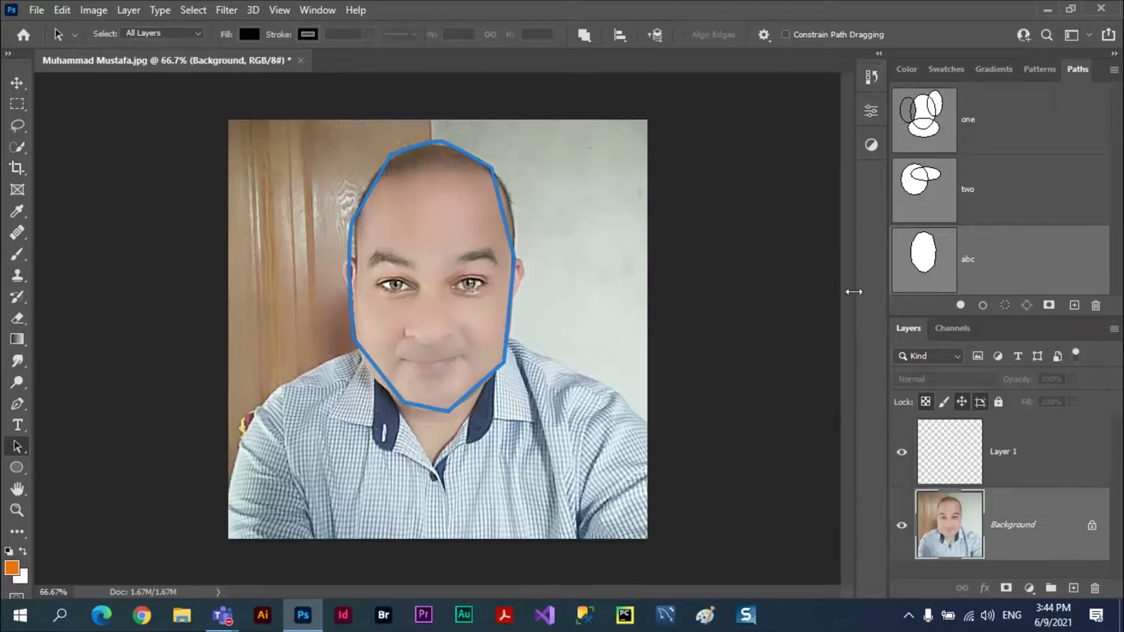
- Draw a freehand Lasso selection around the head and collar, try replacing it with path "abc" loaded as a selection, and undo the replacement
left_click(18, 128)
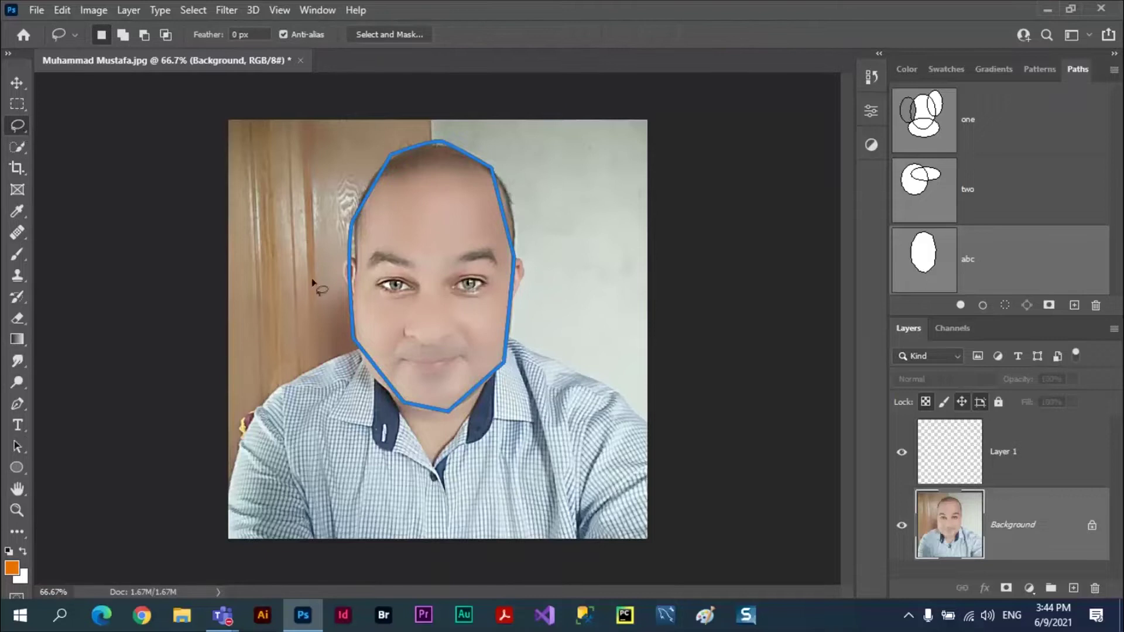
mouse_move(310, 279)
left_mouse_down()
mouse_move(354, 210)
mouse_move(474, 186)
mouse_move(574, 214)
mouse_move(594, 302)
mouse_move(540, 394)
mouse_move(386, 464)
mouse_move(331, 435)
mouse_move(280, 300)
left_mouse_up()
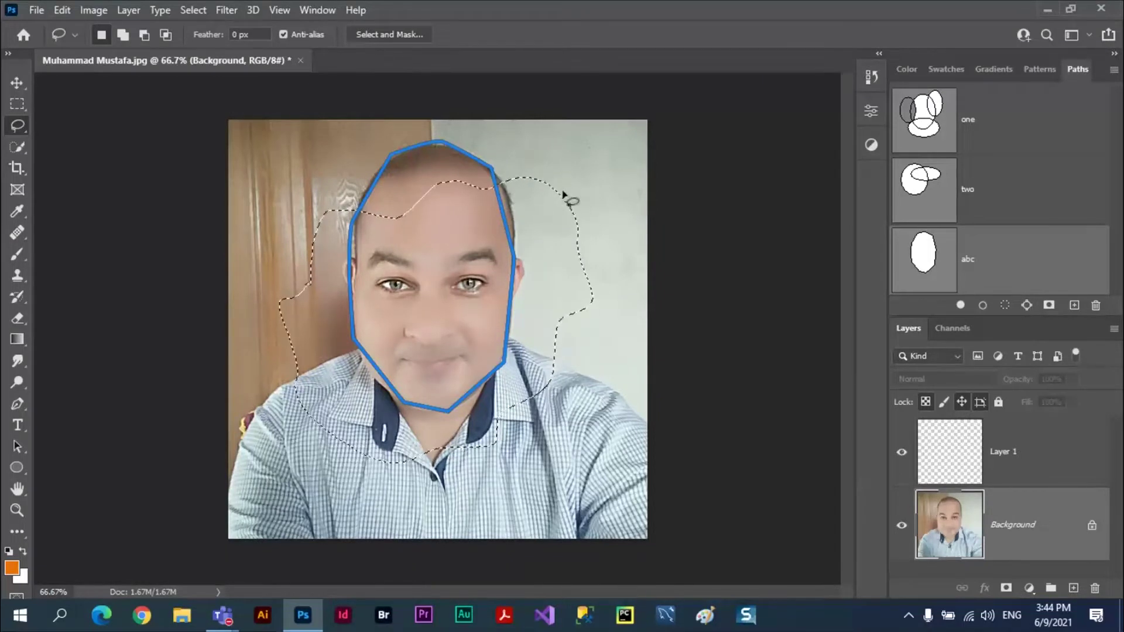
left_click(1004, 305)
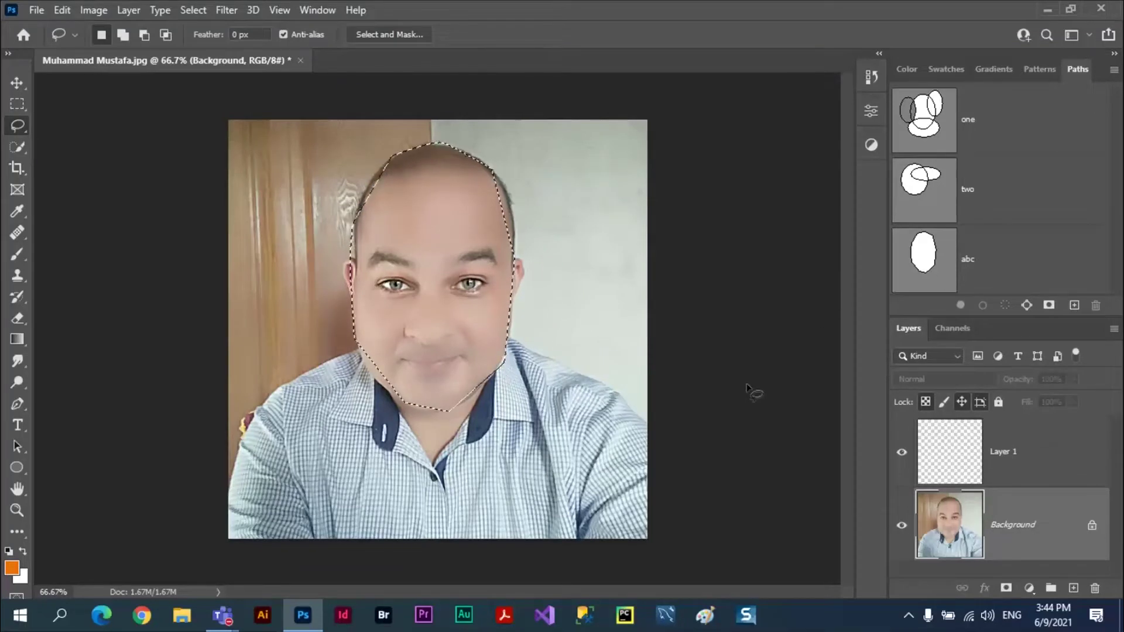
key("ctrl+z")
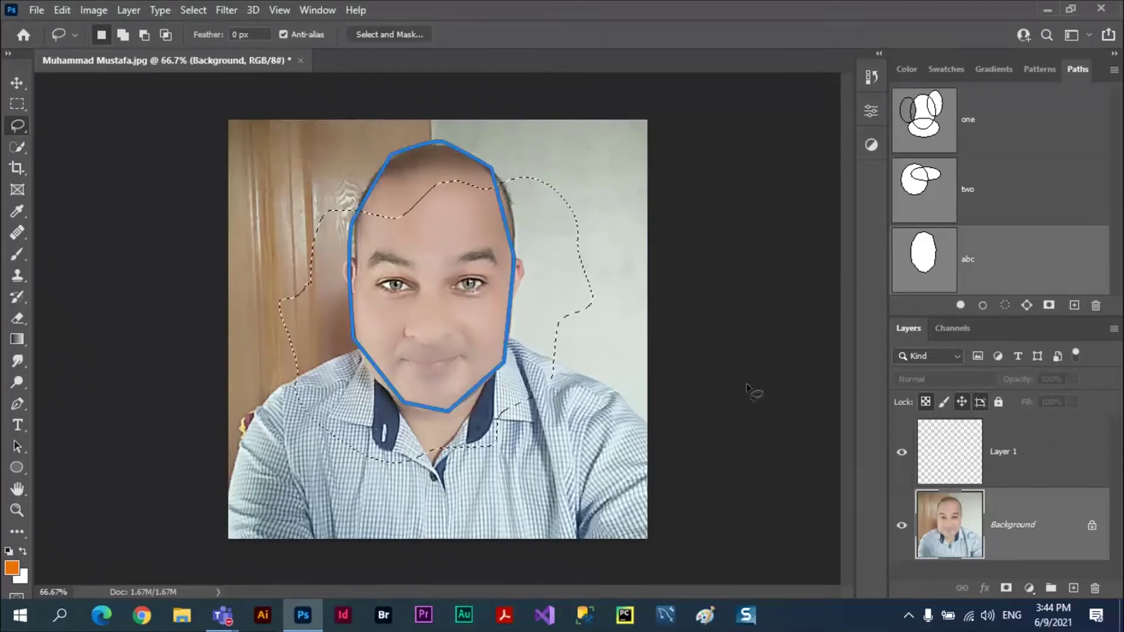
- Make a work path from the Lasso selection, and undo both the work path and the selection
left_click(1026, 306)
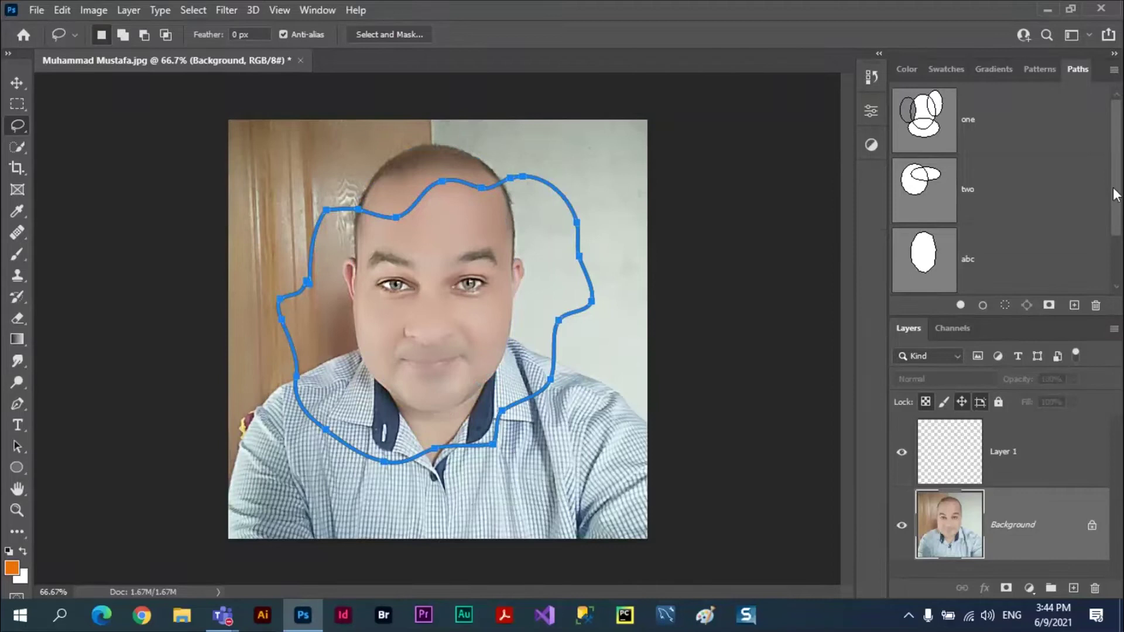
scroll(1115, 195, "down", 3)
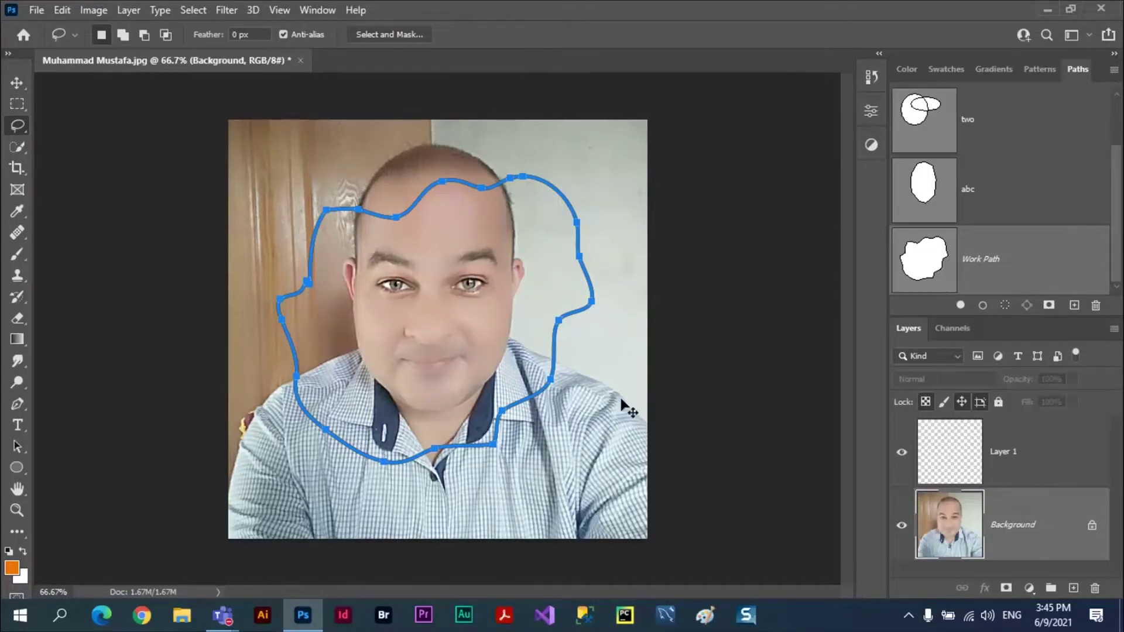
key("ctrl+z")
key("ctrl+z")
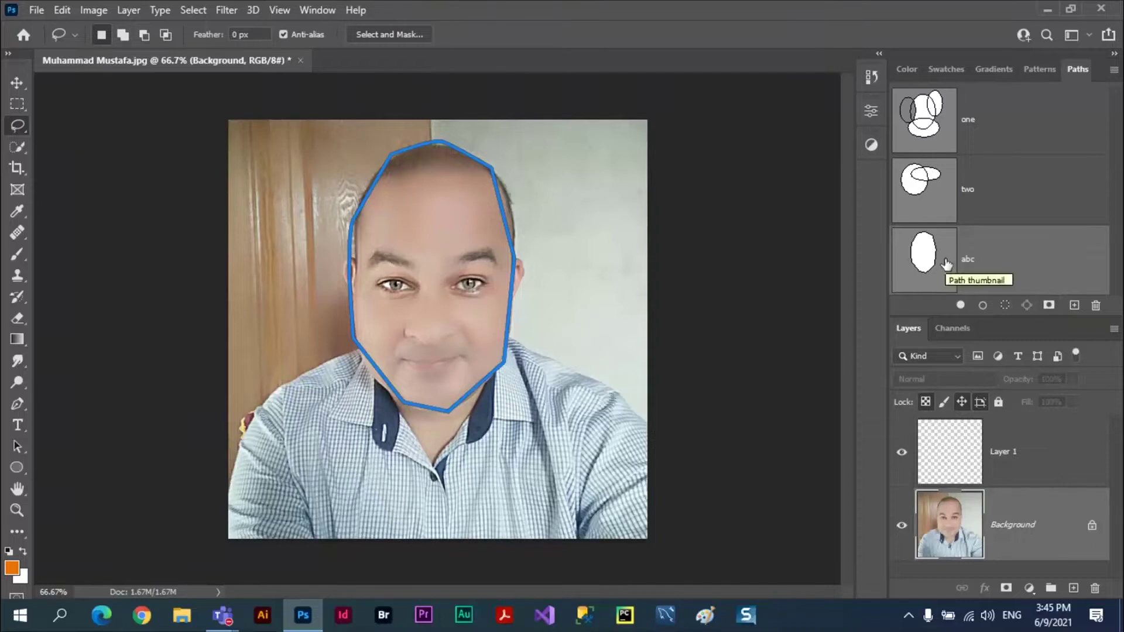
- Try adding a layer mask to the photo's Background layer, and switch to the Path Selection Tool
left_click(1048, 306)
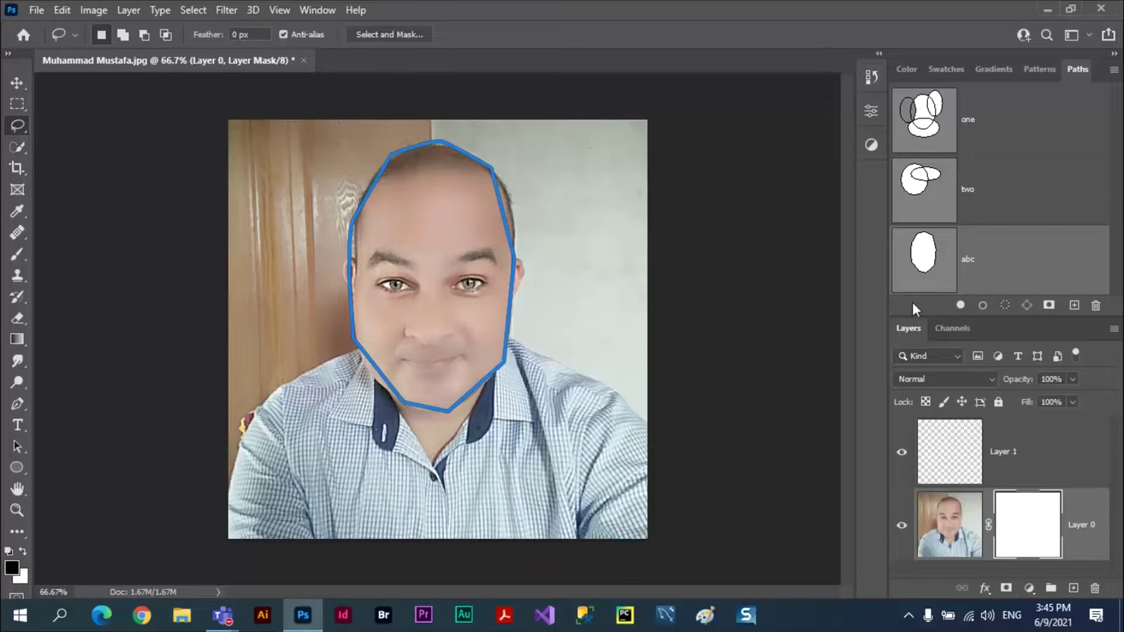
left_click(12, 445)
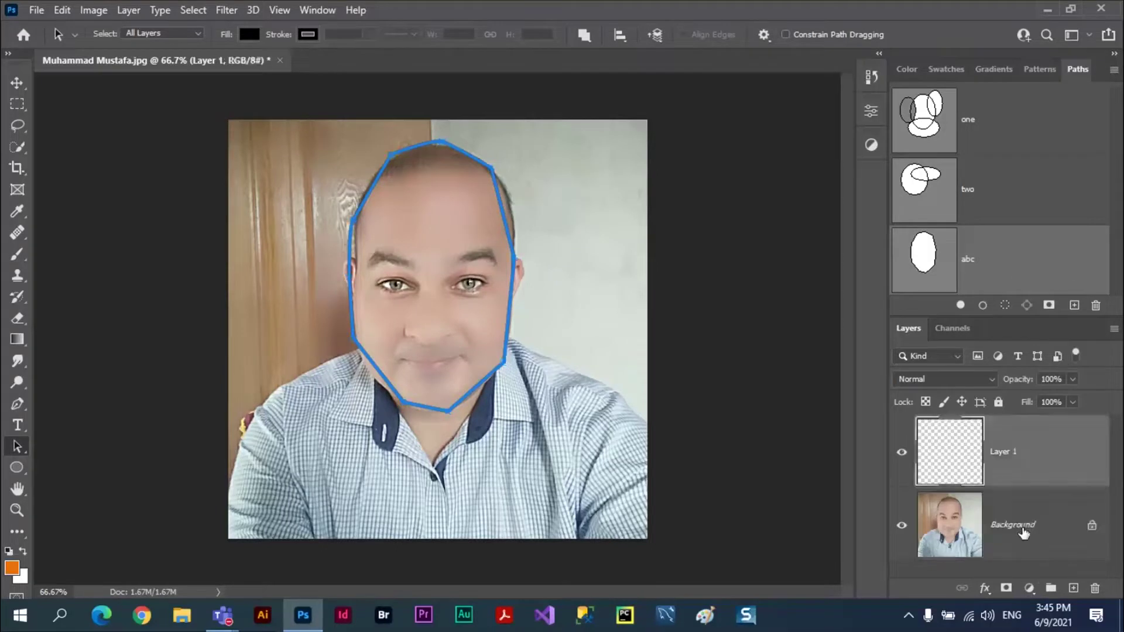
- Select the Background layer, try adding a layer mask to it, and undo the mask
left_click(1021, 527)
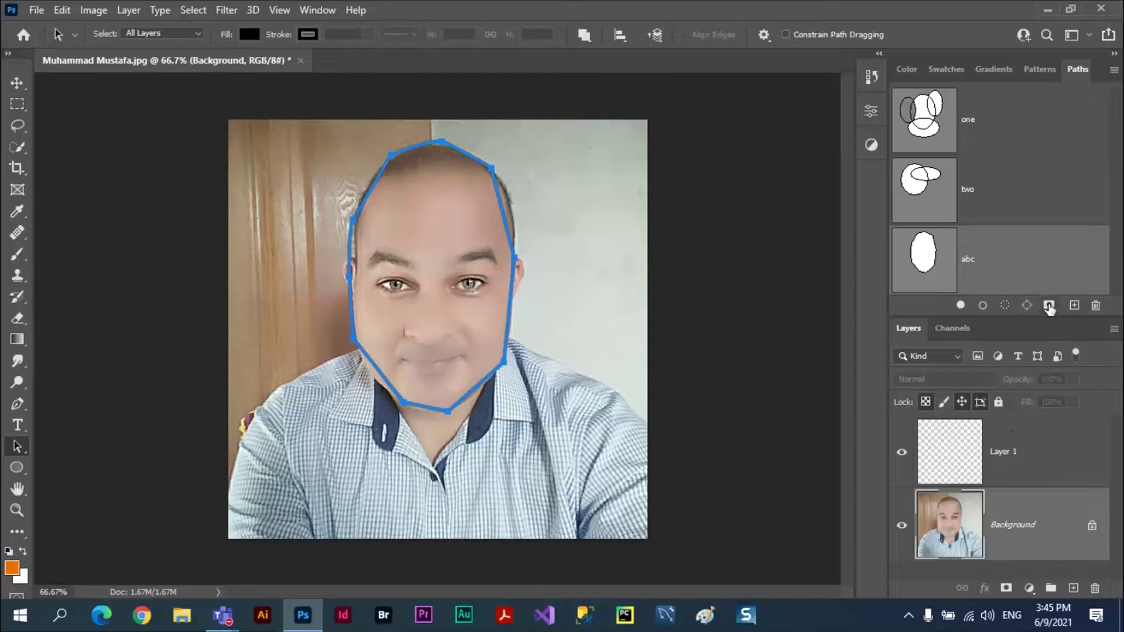
left_click(1048, 306)
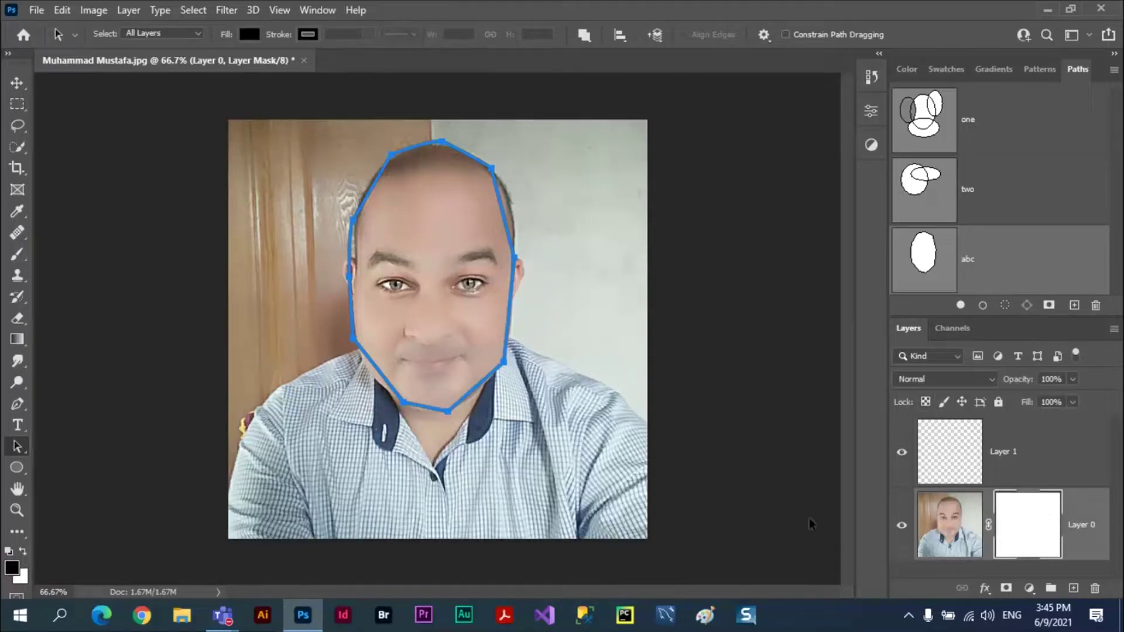
key("ctrl+z")
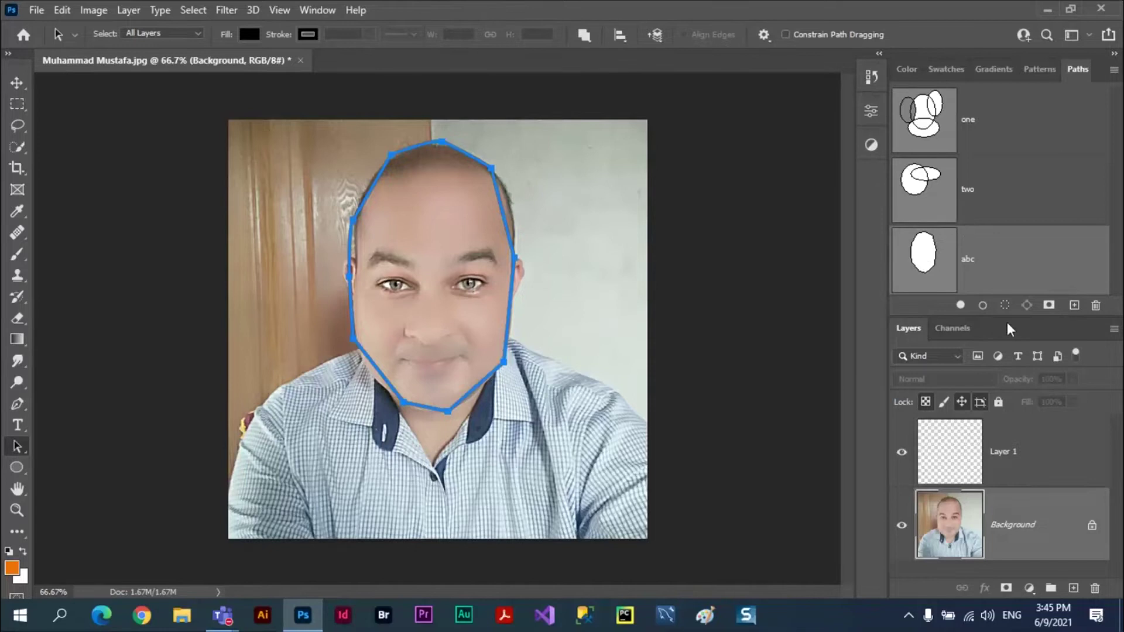
- Compare a reveal-all layer mask, a hide-all layer mask, and a vector mask from path "abc" on the Background layer, undoing each one
left_click_drag(1019, 317, 1016, 294)
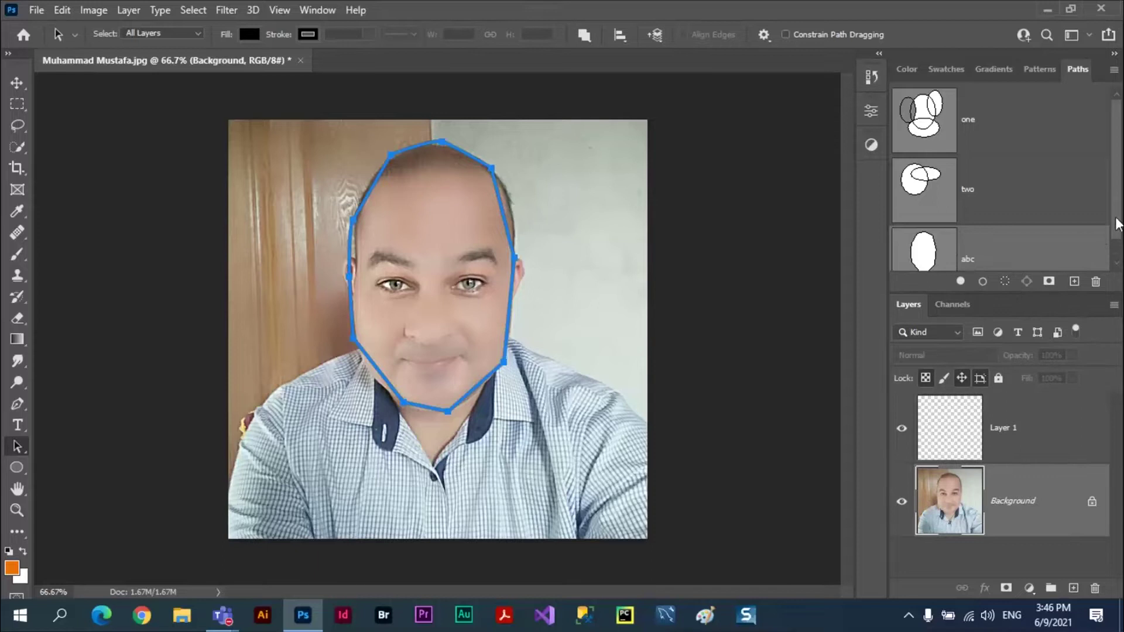
left_click_drag(1117, 212, 1116, 235)
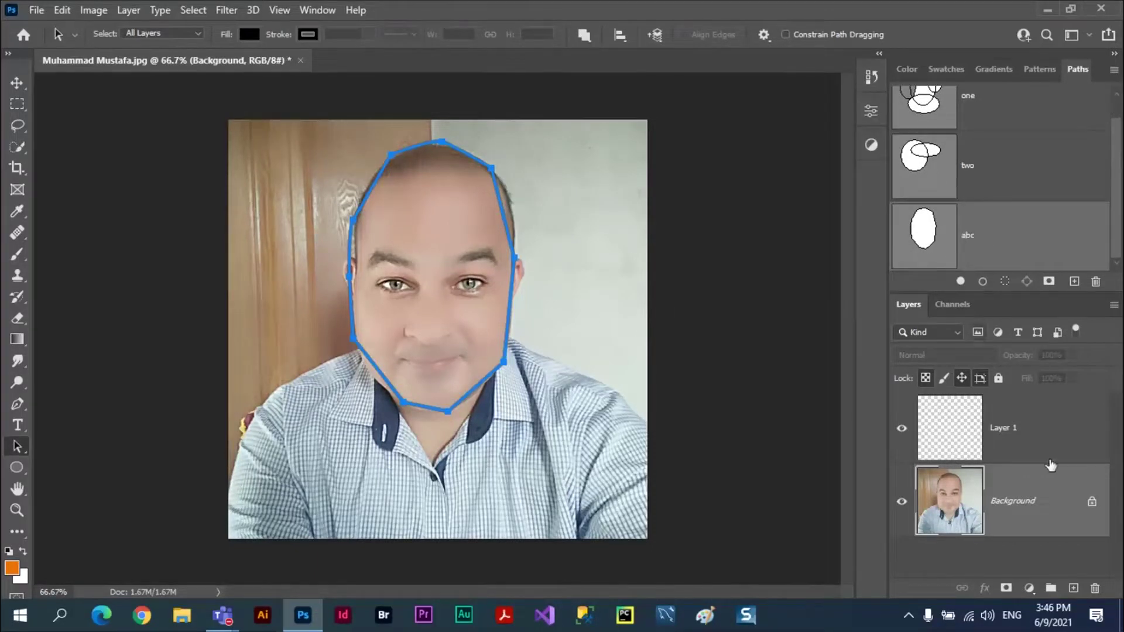
left_click(1005, 588)
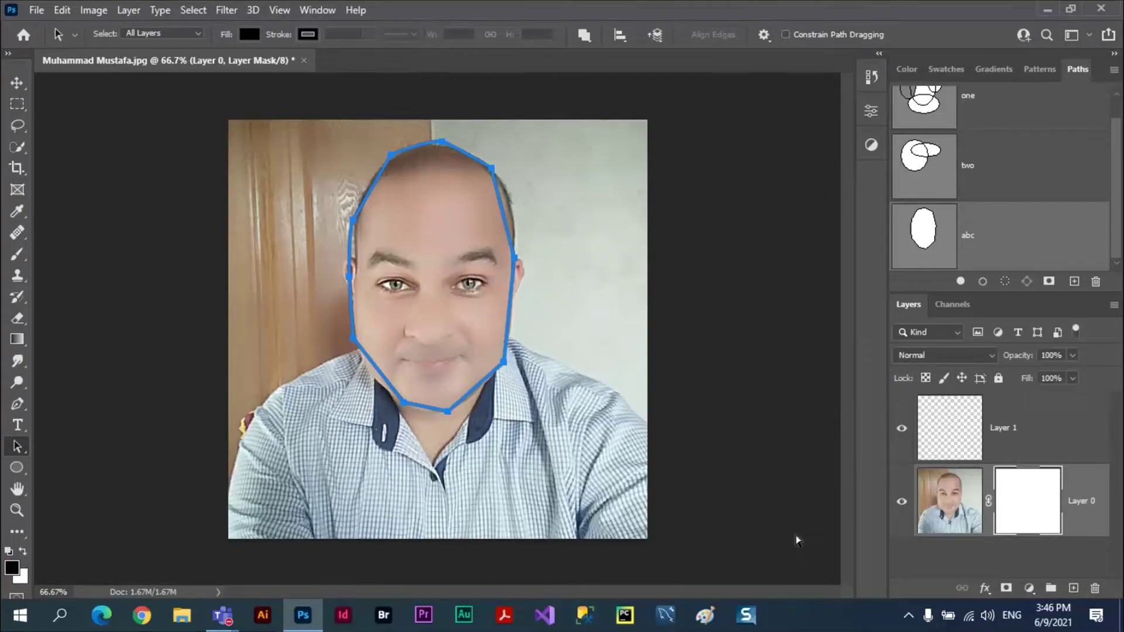
key("ctrl+z")
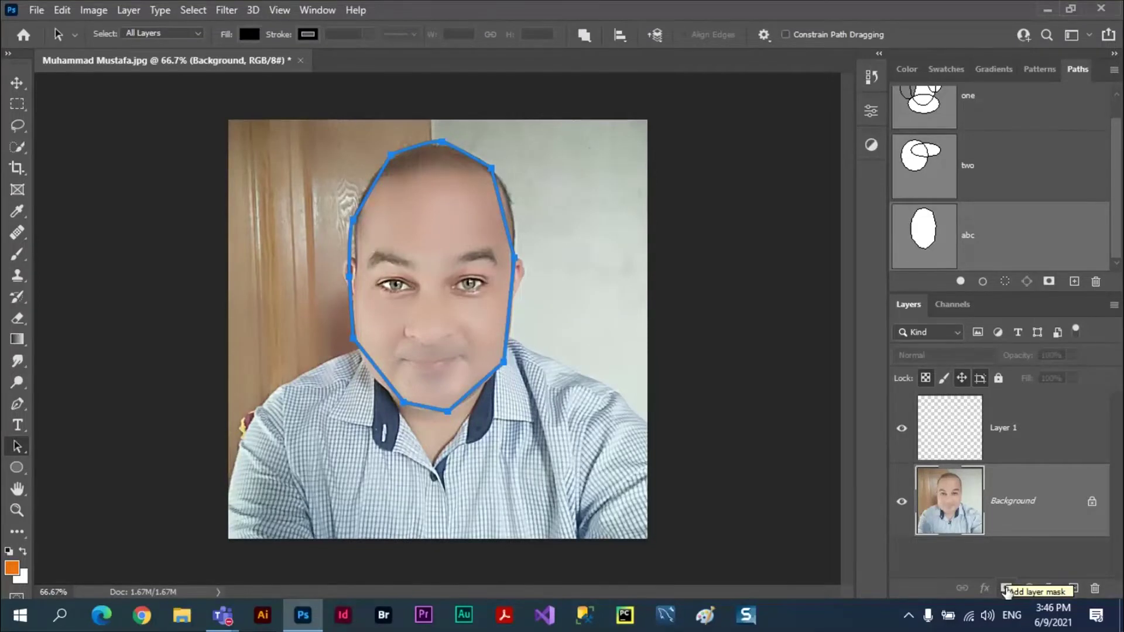
left_click(1005, 589, "alt")
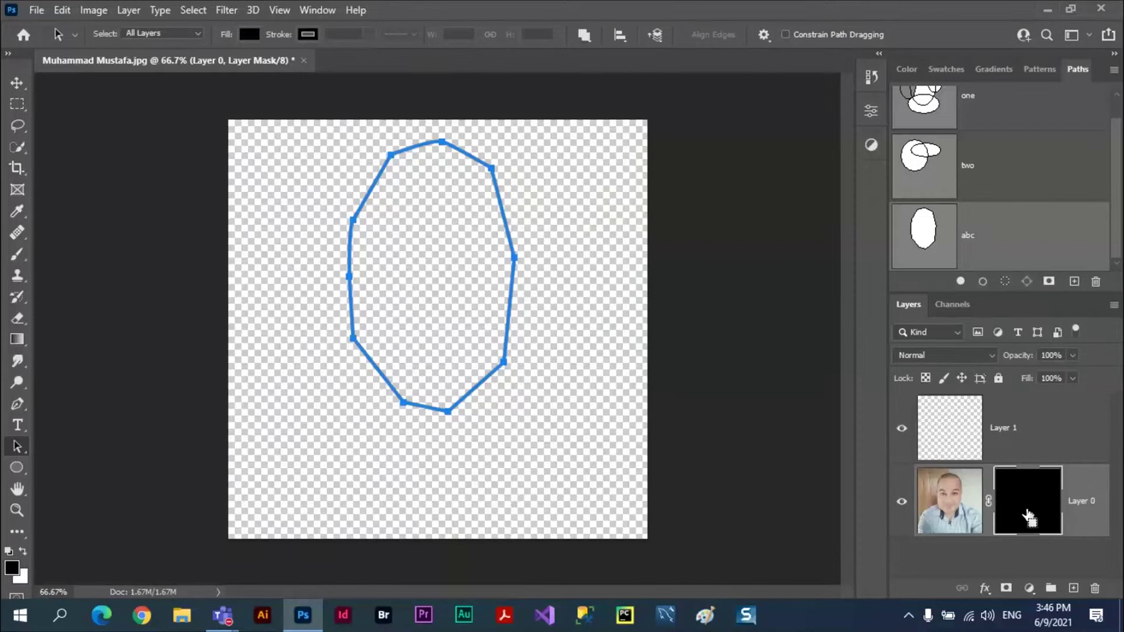
key("ctrl+z")
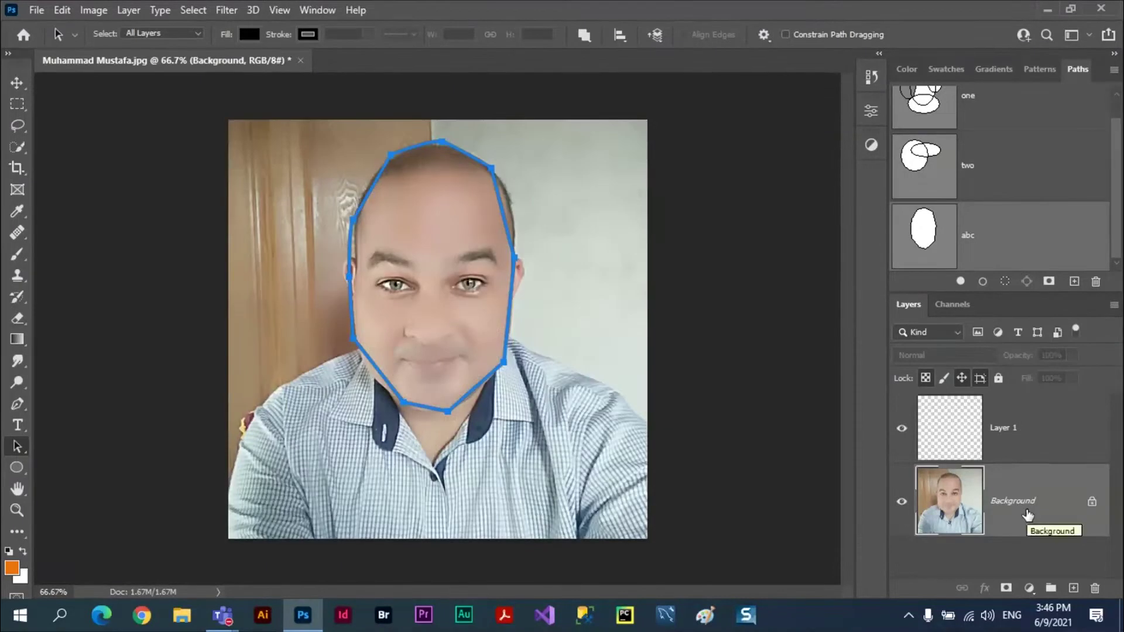
left_click(1005, 589)
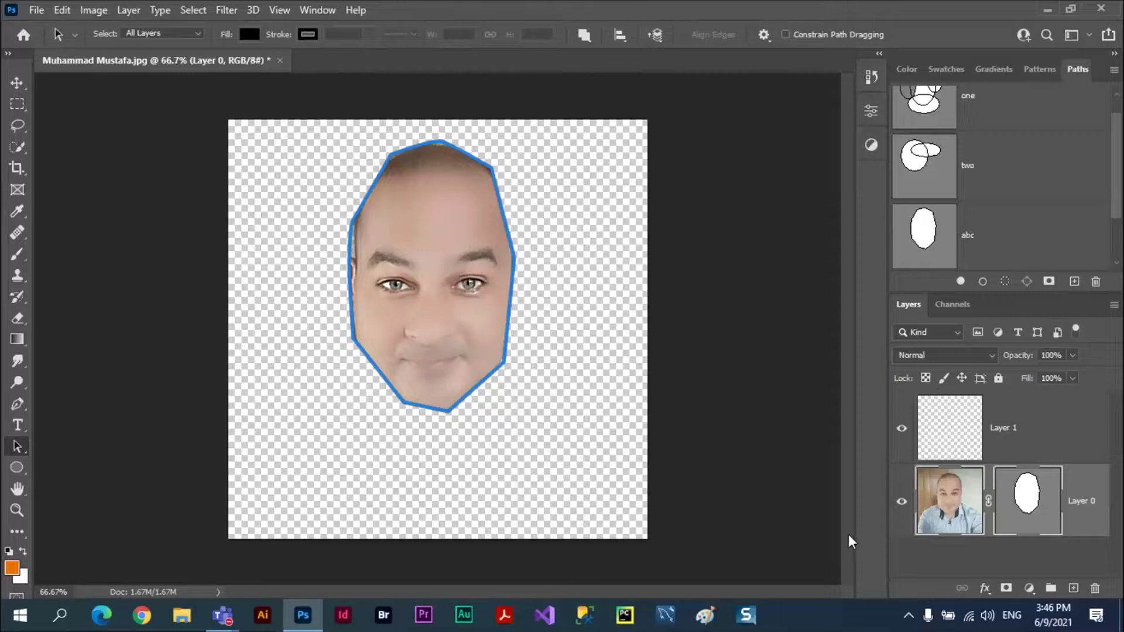
key("ctrl+z")
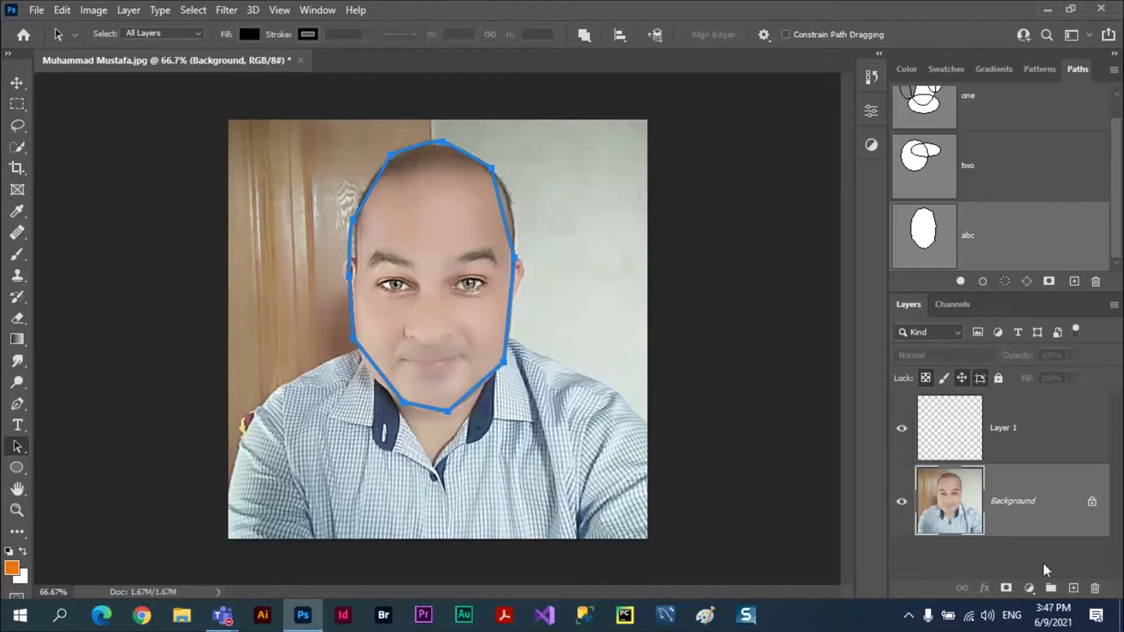
- Repeat the white, black and path-shaped mask comparison on the Background layer, undoing each mask in turn
left_click(1011, 586)
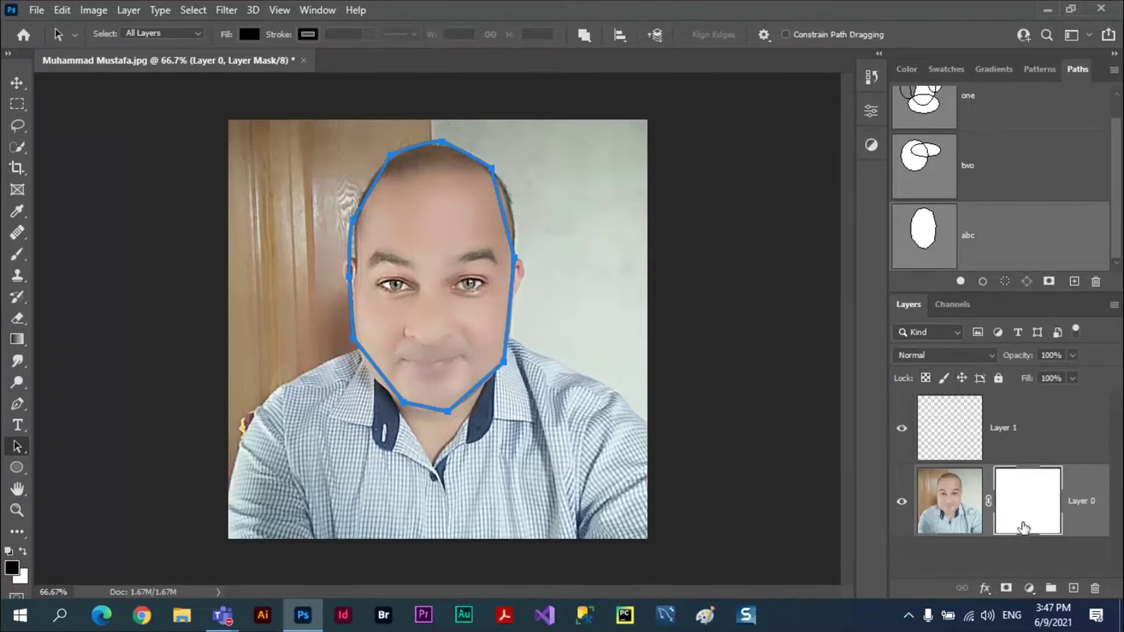
key("ctrl+z")
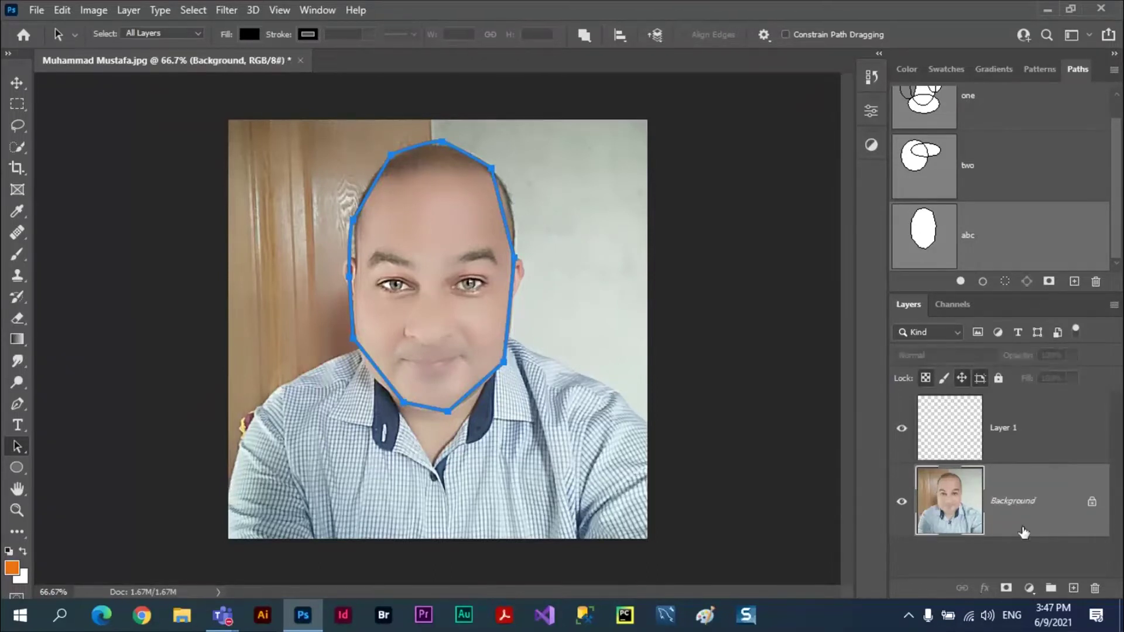
left_click(1005, 588, "alt")
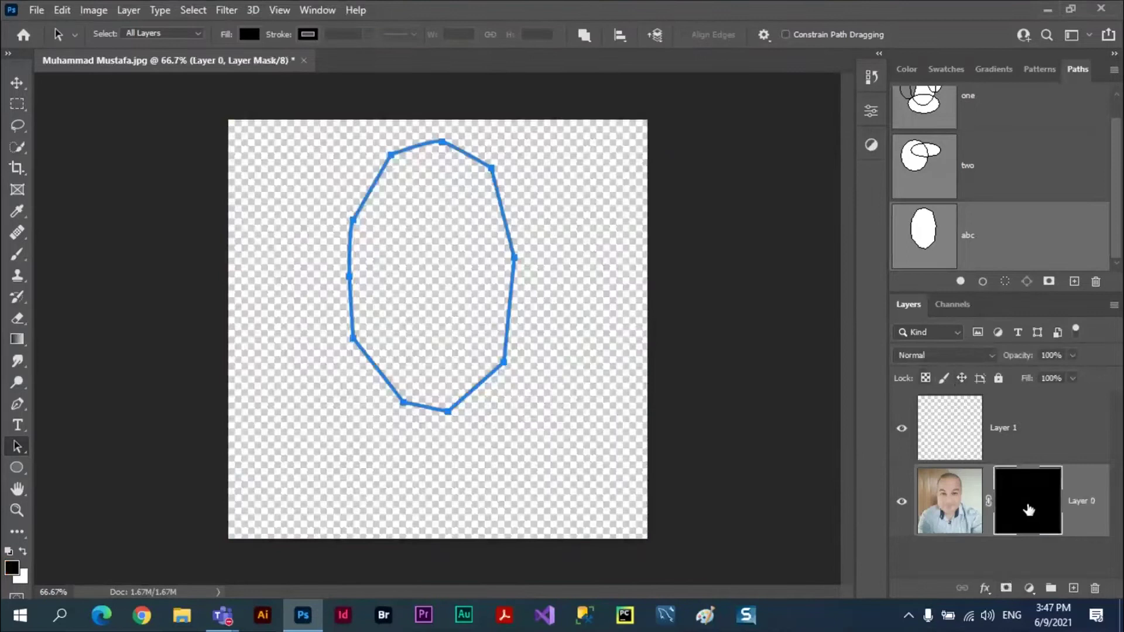
key("ctrl+z")
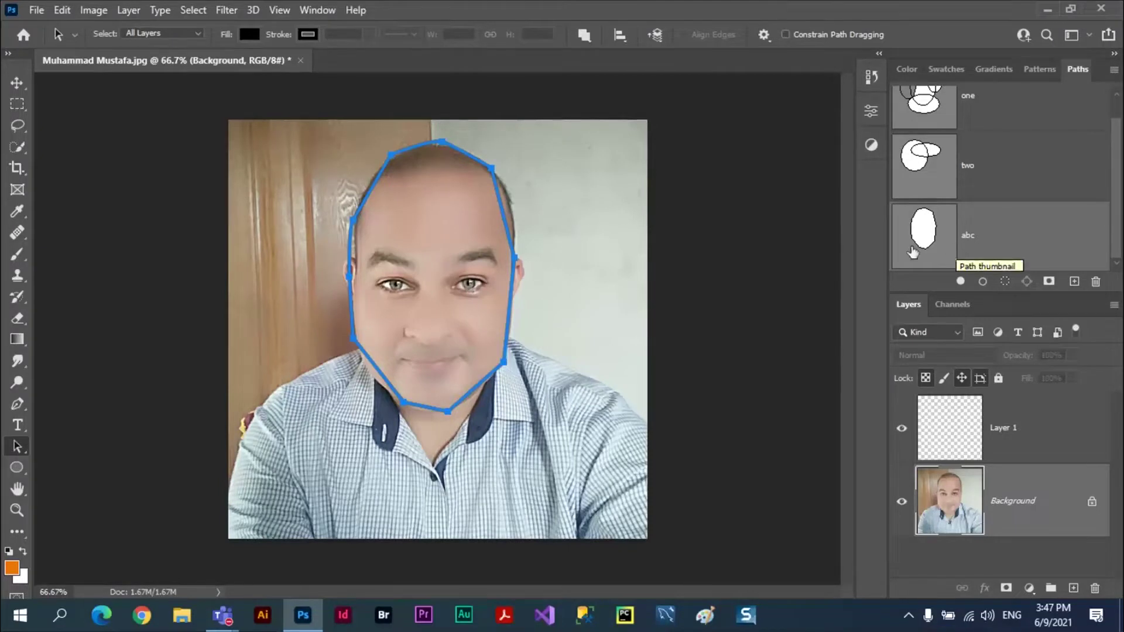
left_click(1006, 589)
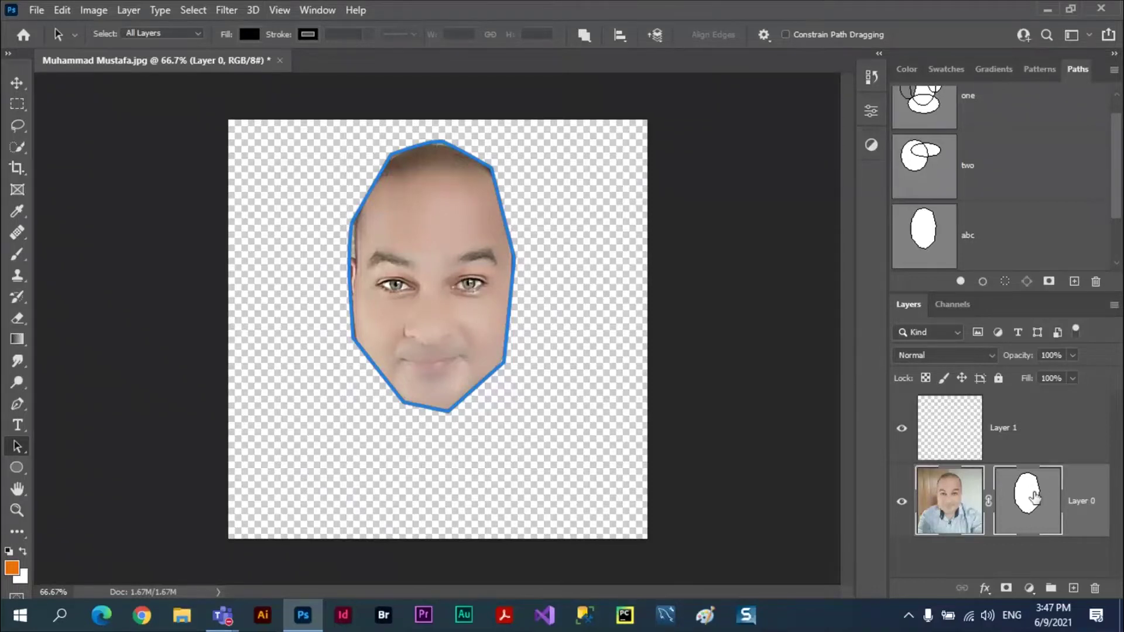
key("ctrl+z")
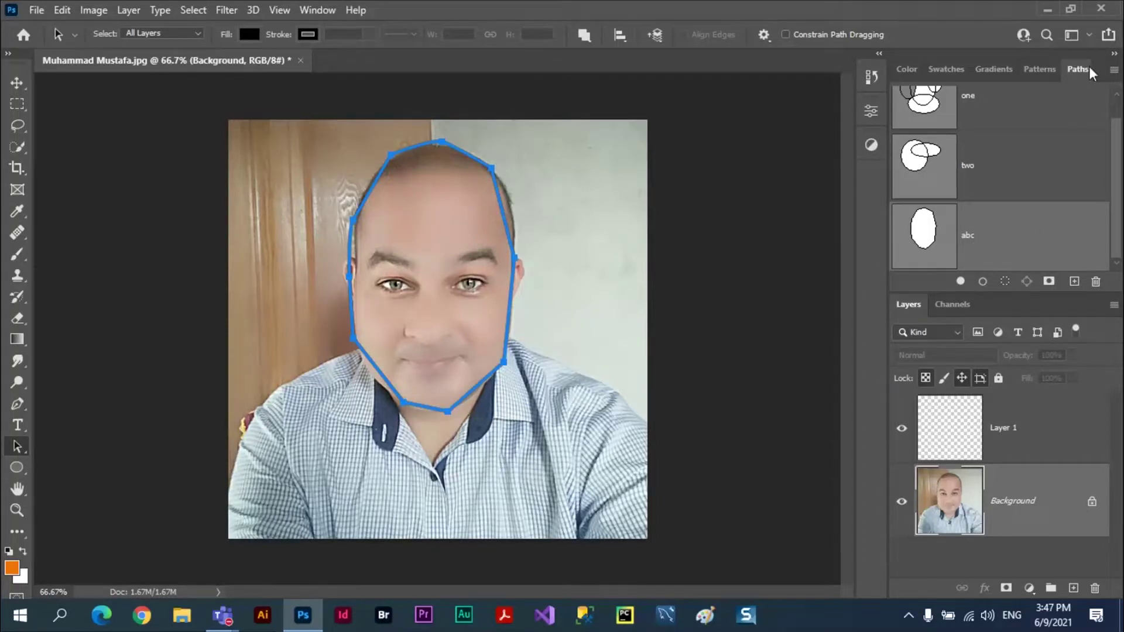
- Add a vector mask to the Background layer from the current path "abc"
left_click(129, 11)
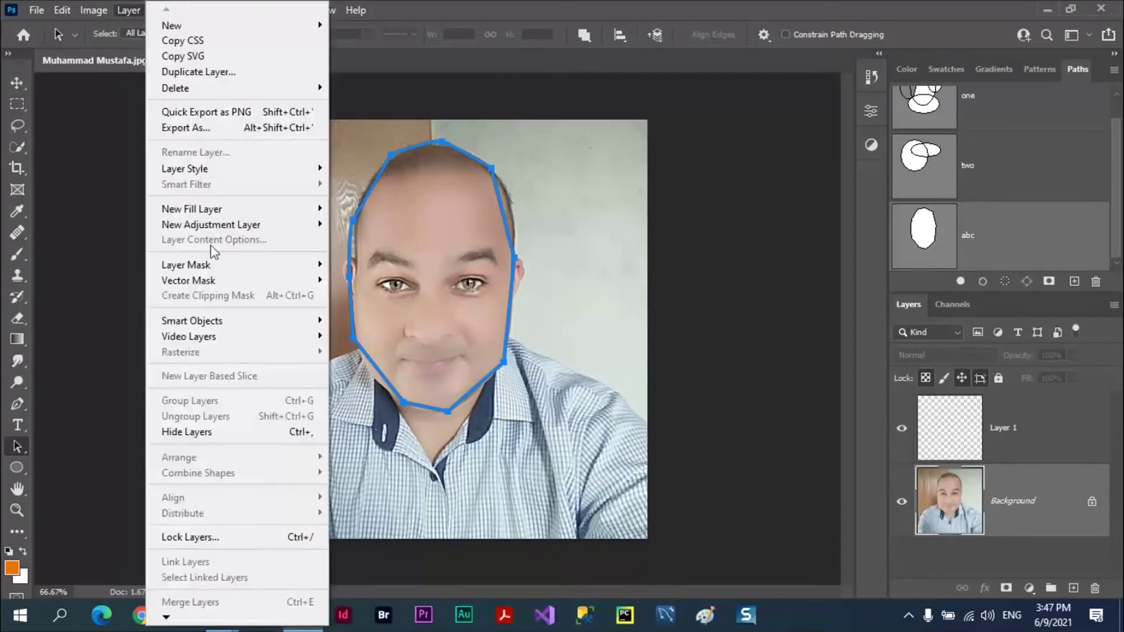
mouse_move(198, 269)
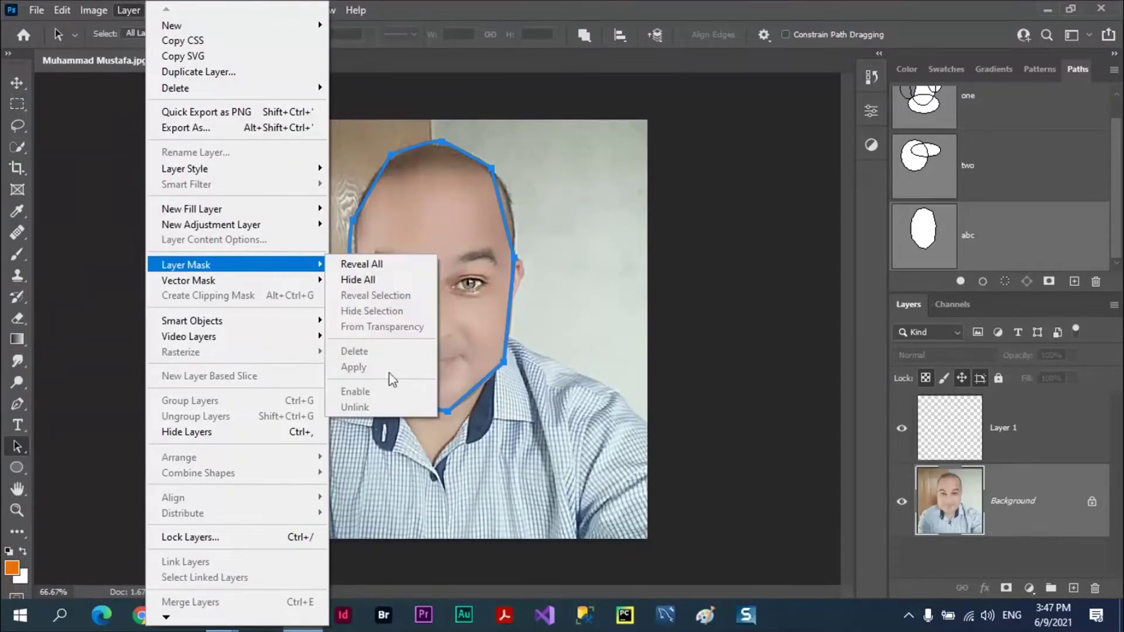
mouse_move(271, 287)
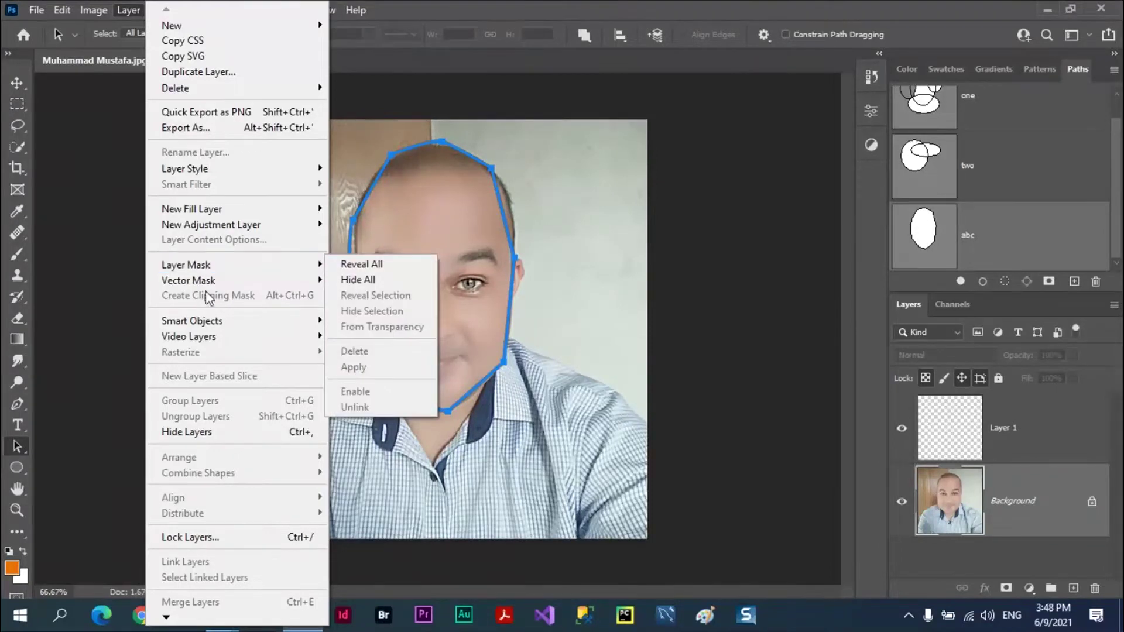
mouse_move(216, 287)
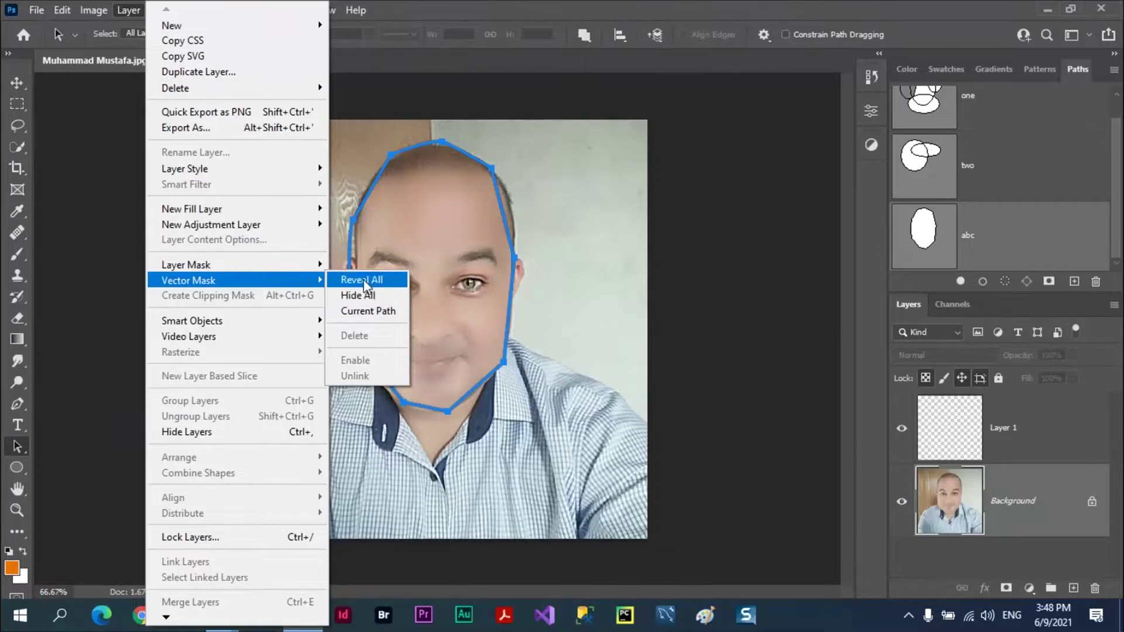
left_click(368, 310)
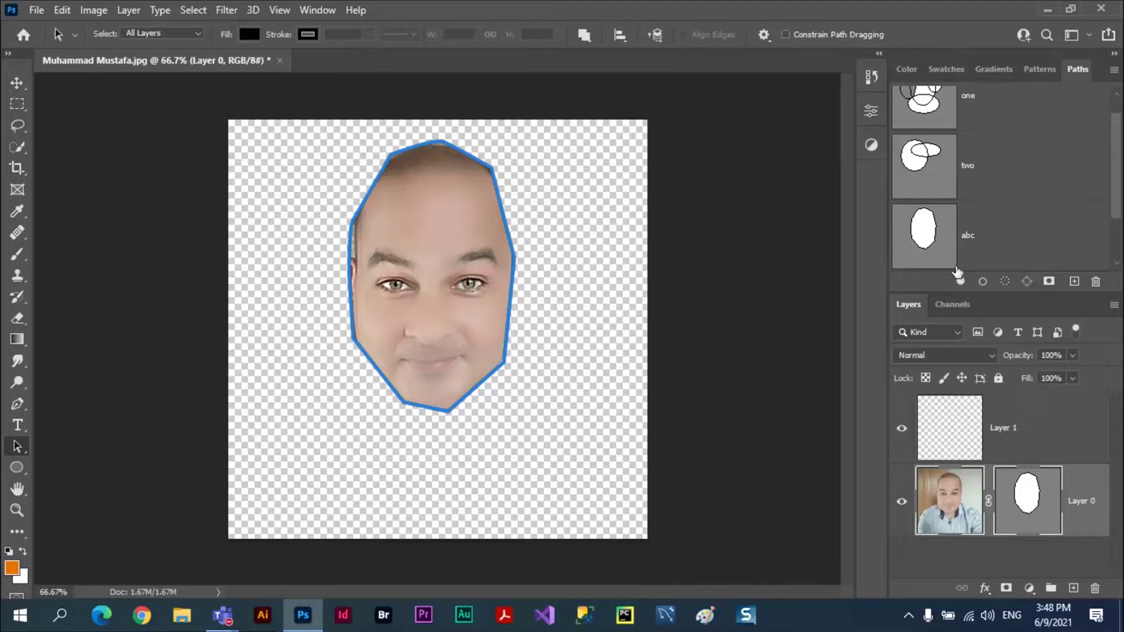
- Delete the saved path "abc", keeping the vector mask on Layer 0
left_click(996, 244)
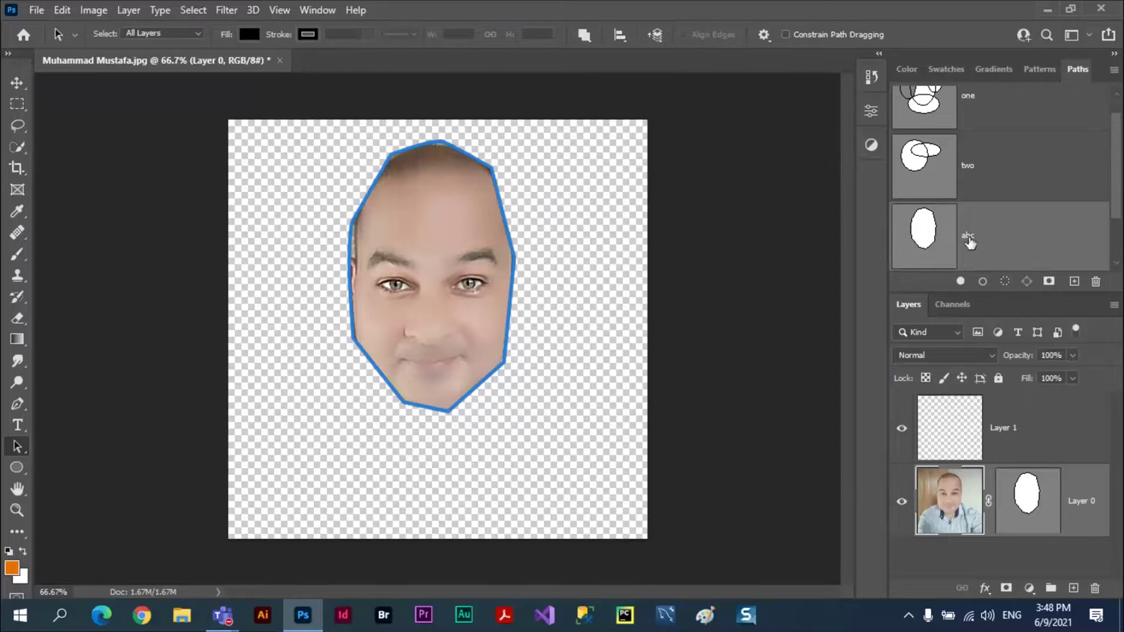
left_click(1096, 282)
left_click(484, 239)
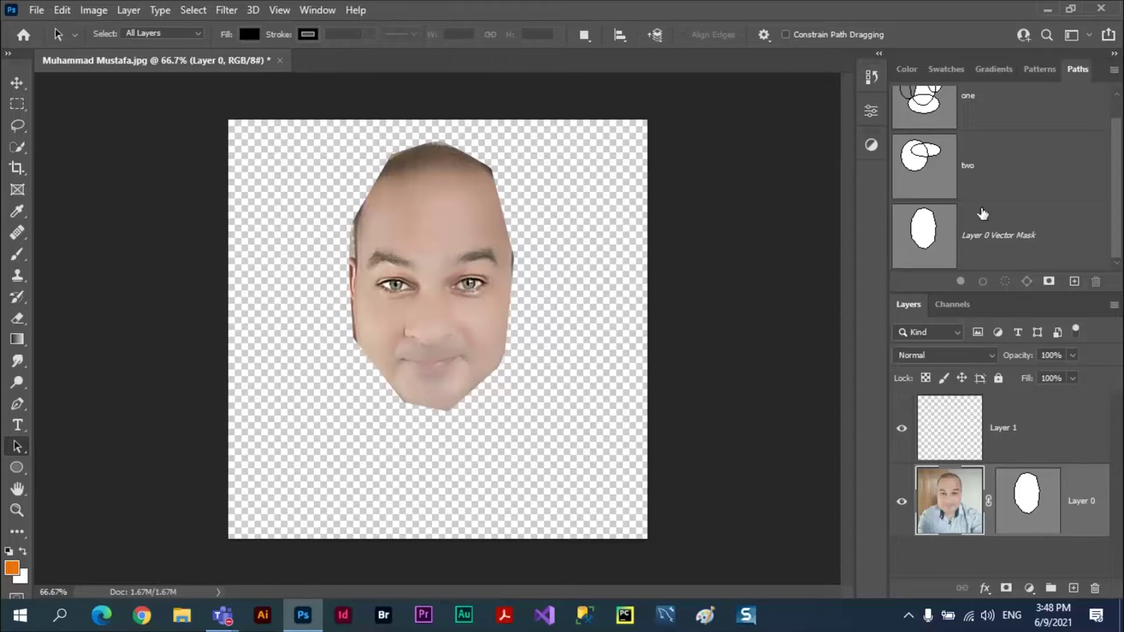
- Alternate between Layer 1, Layer 0 and its mask to examine when the vector mask path is listed and active
left_click_drag(1041, 433, 1089, 273)
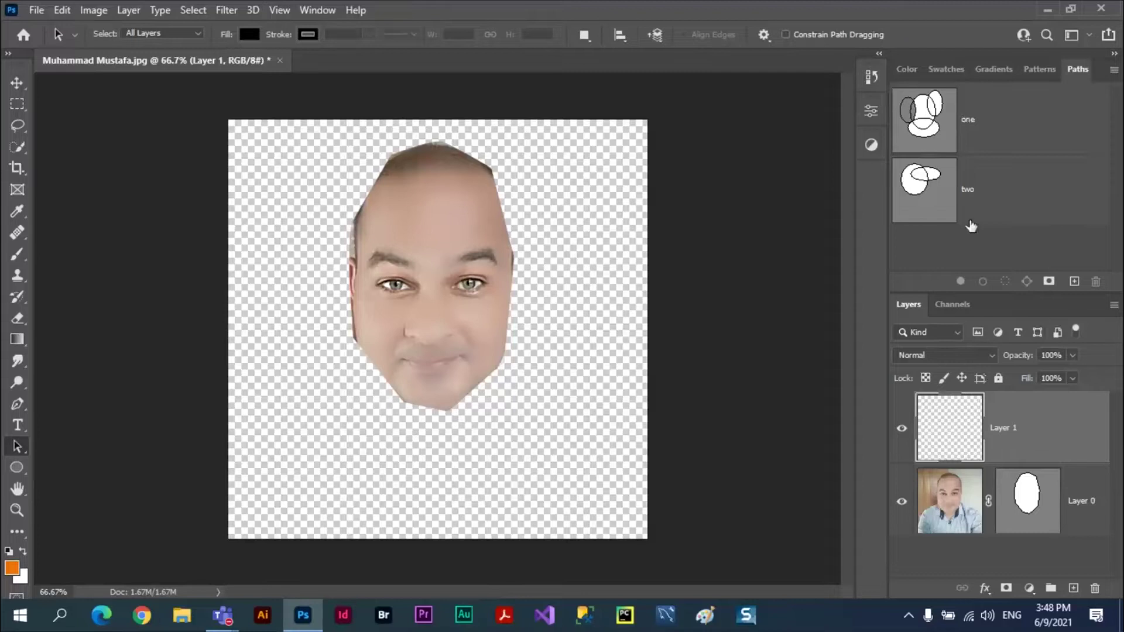
left_click(1043, 506)
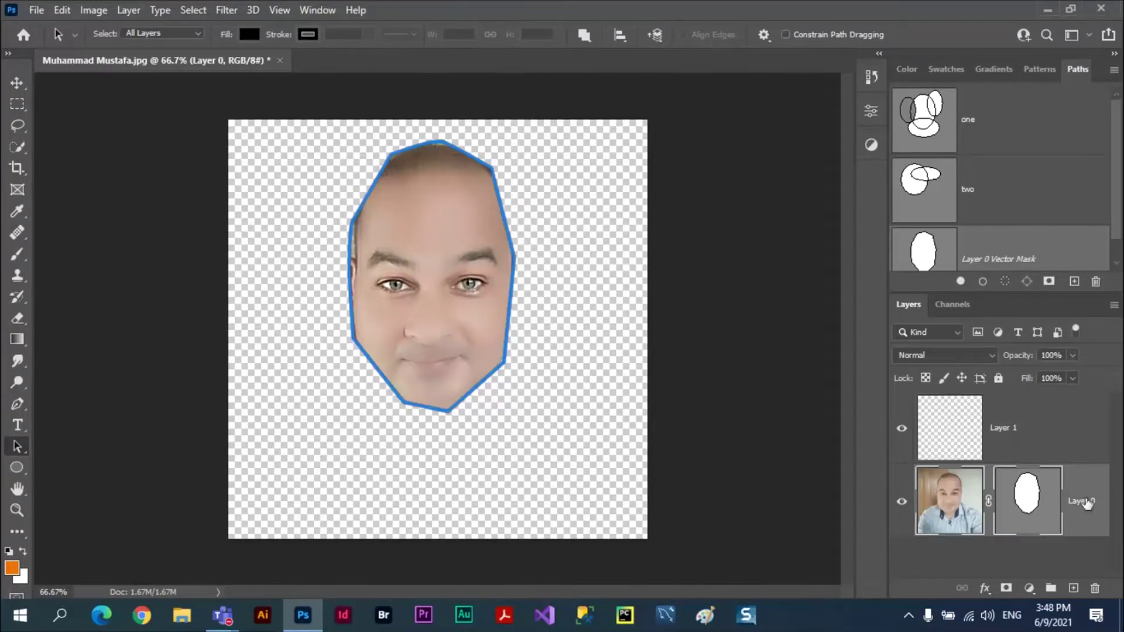
left_click(1025, 507)
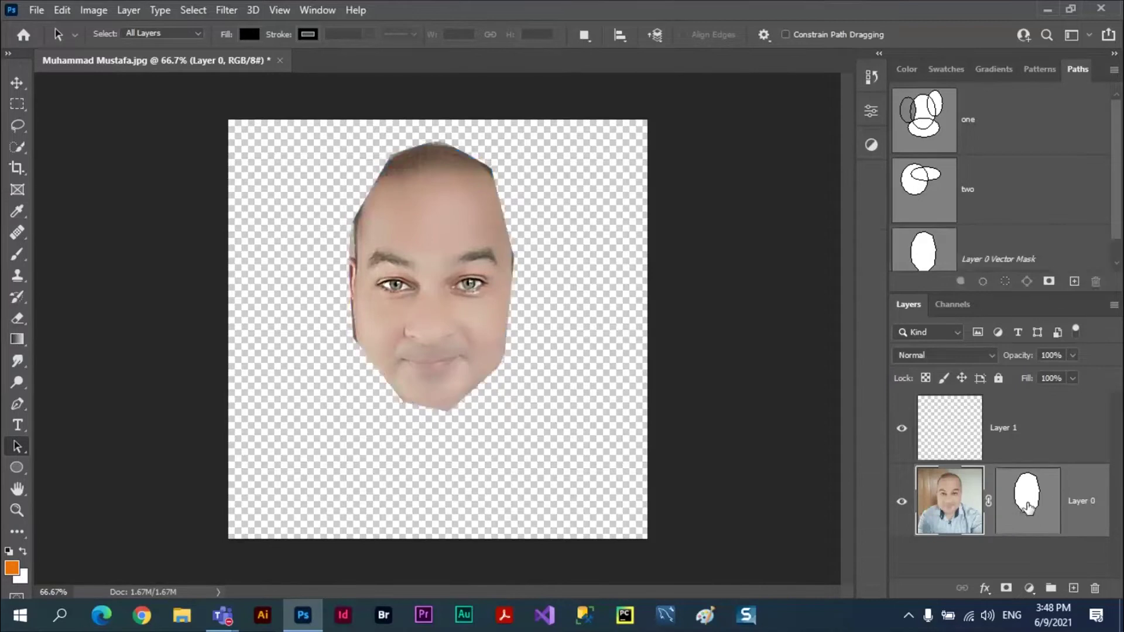
left_click(940, 507)
- Select Layer 0's vector mask and shift its path off the face and back, ending slightly right of the original outline
left_click(19, 84)
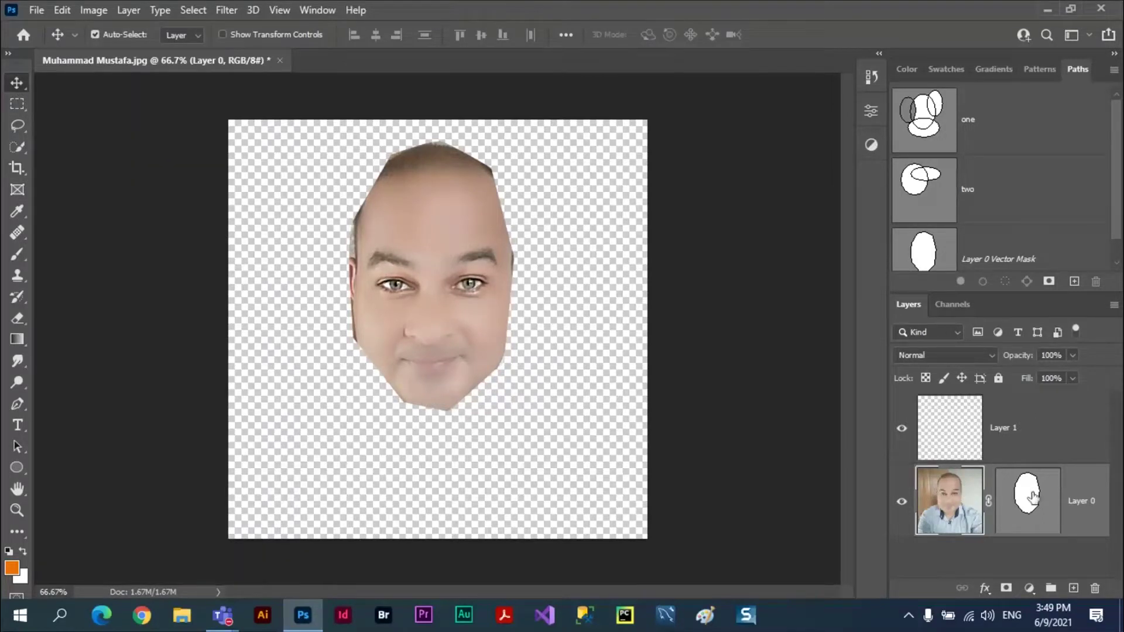
left_click(1033, 496)
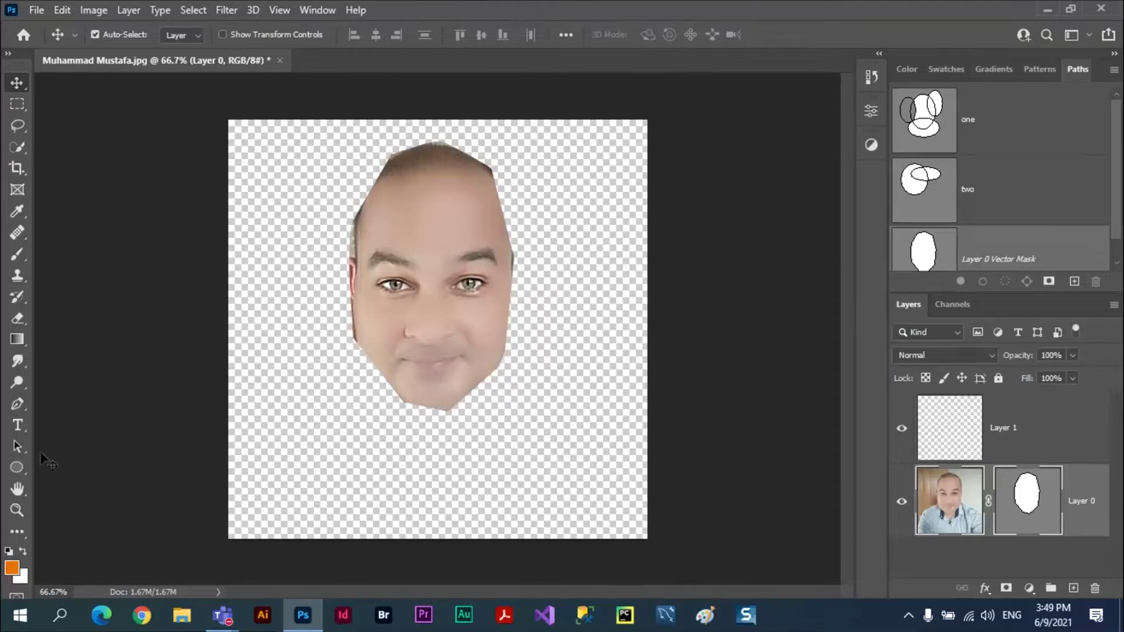
left_click(18, 448)
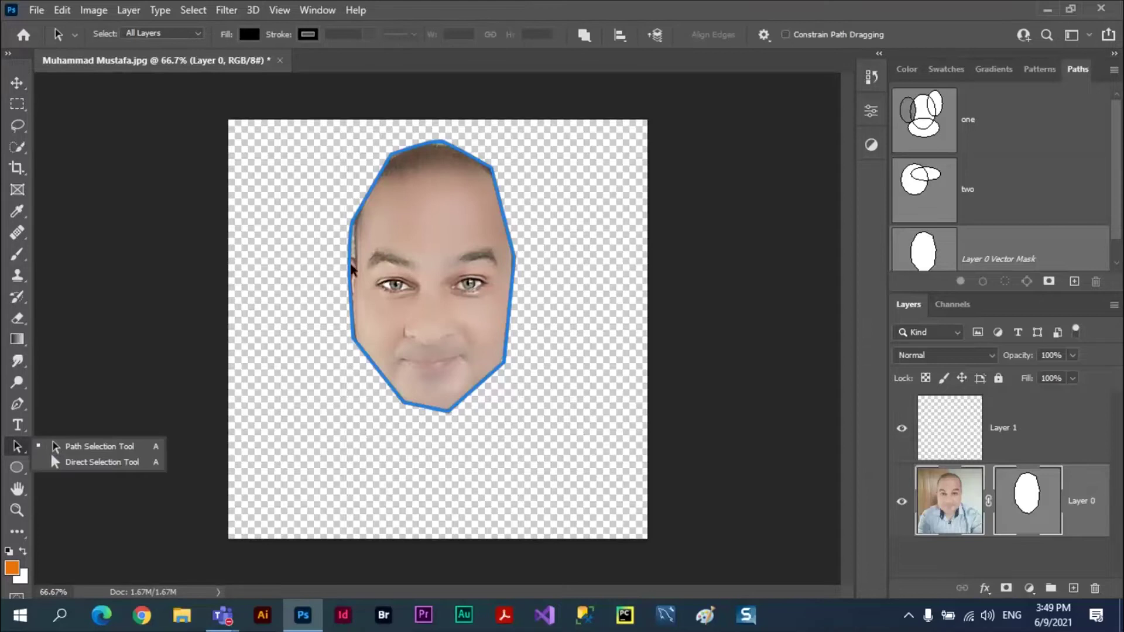
left_click(88, 446)
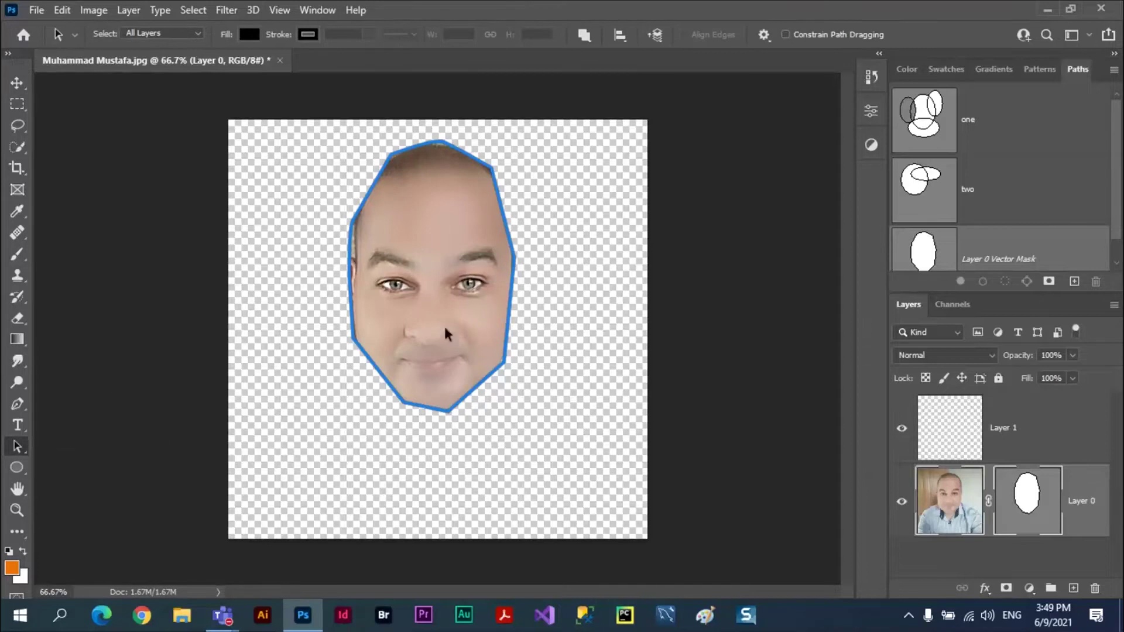
left_click_drag(514, 258, 532, 292)
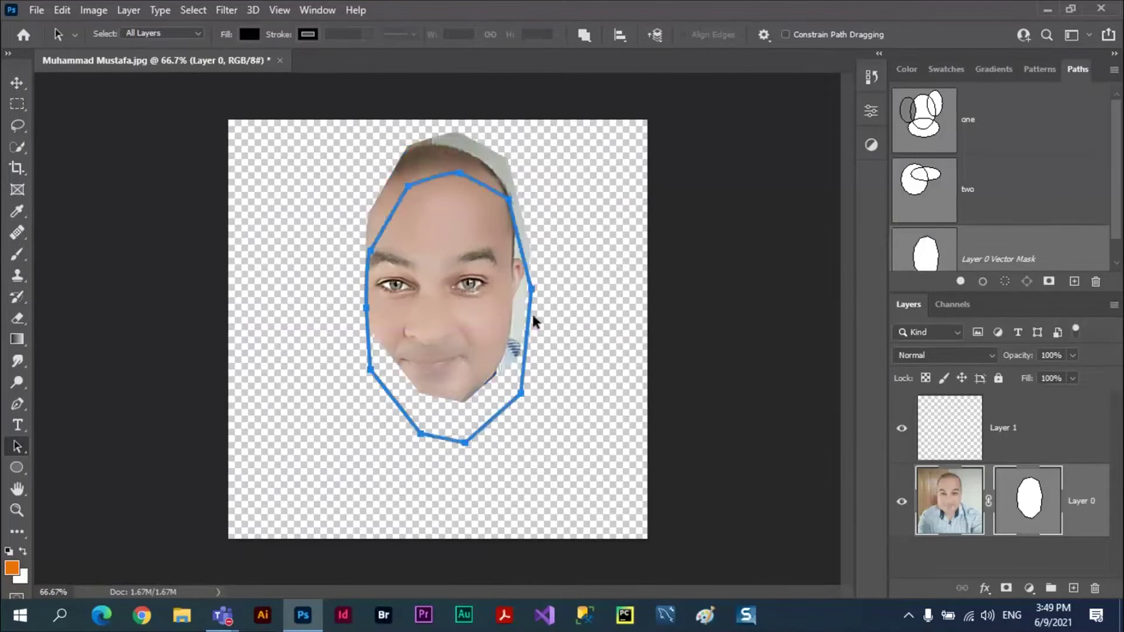
left_click_drag(527, 346, 516, 306)
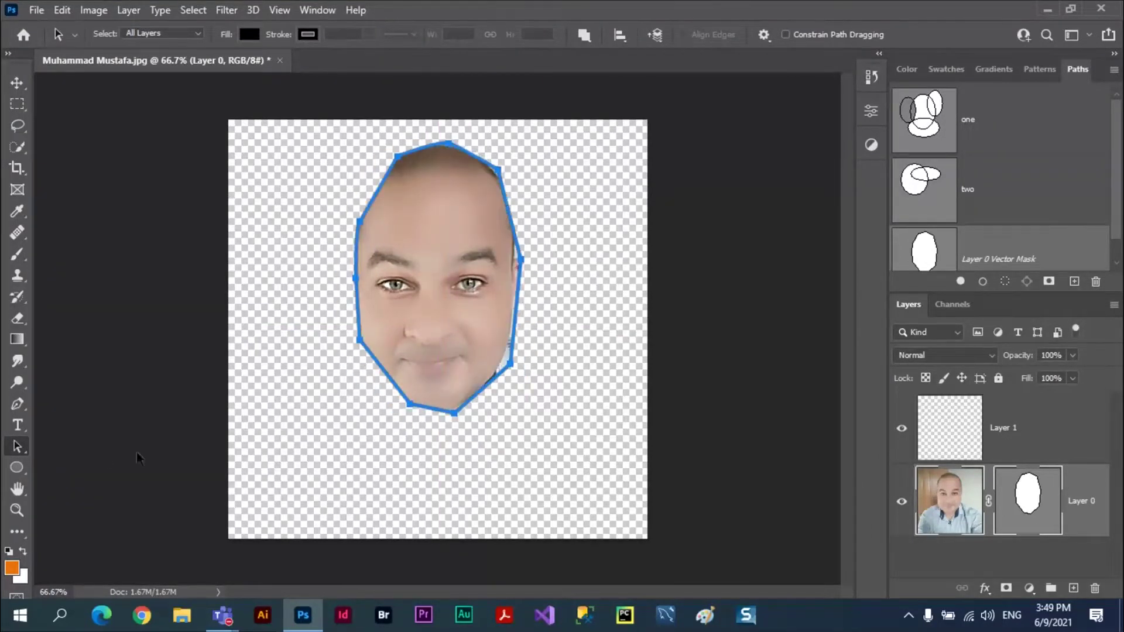
- Reshape Layer 0's vector mask with the Direct Selection tool by moving the anchor points at the left temple and upper-left forehead
right_click(36, 446)
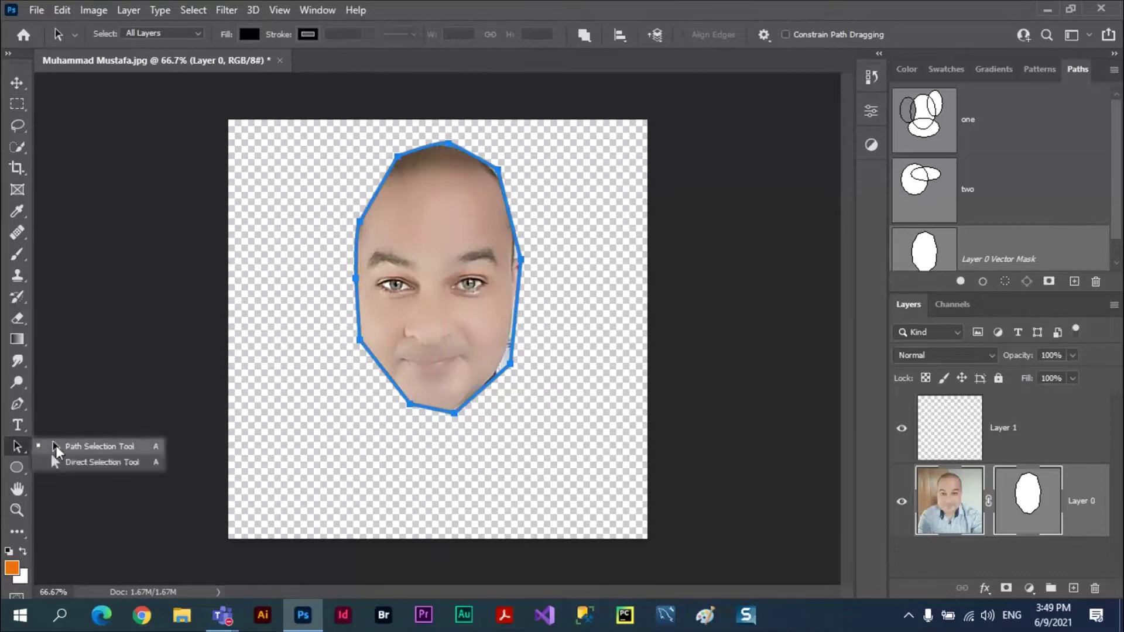
left_click(86, 462)
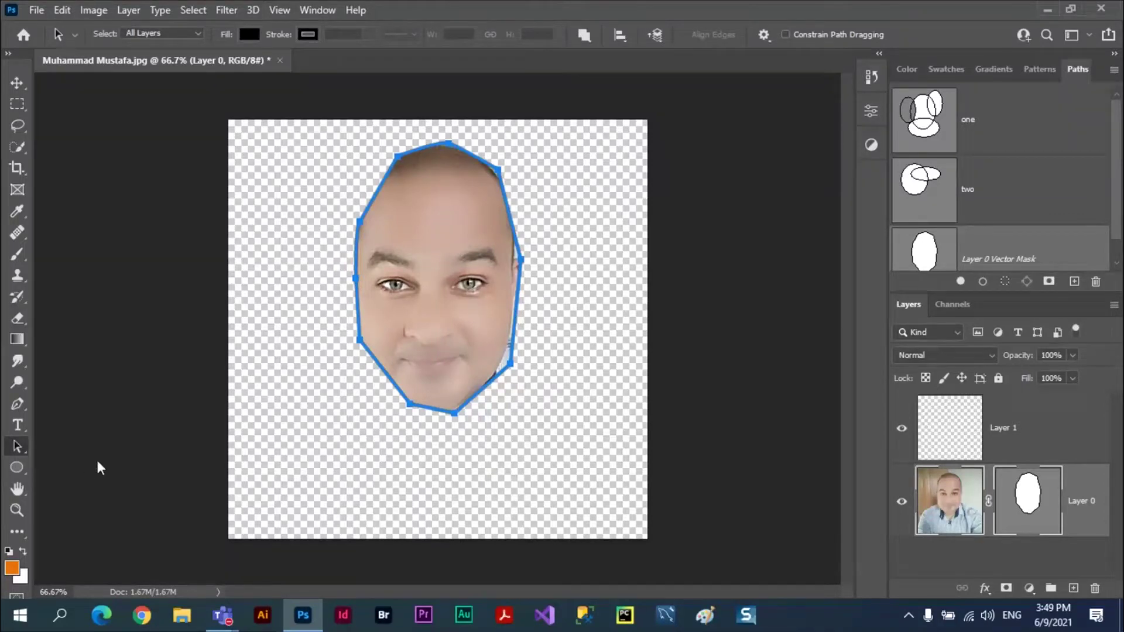
left_click(359, 229)
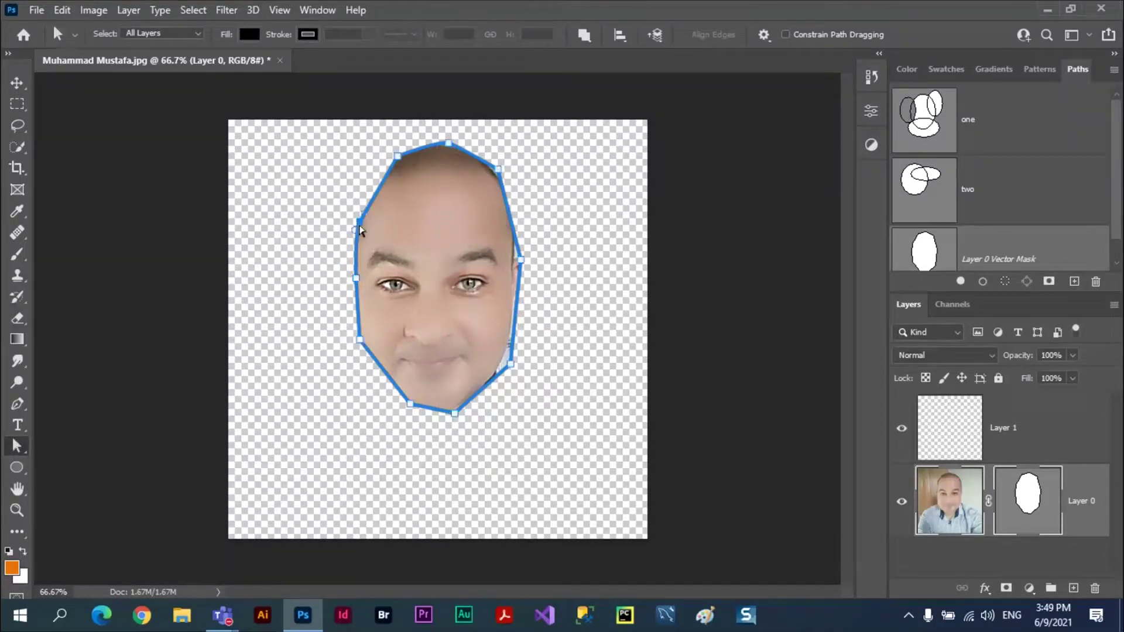
left_click_drag(362, 228, 392, 250)
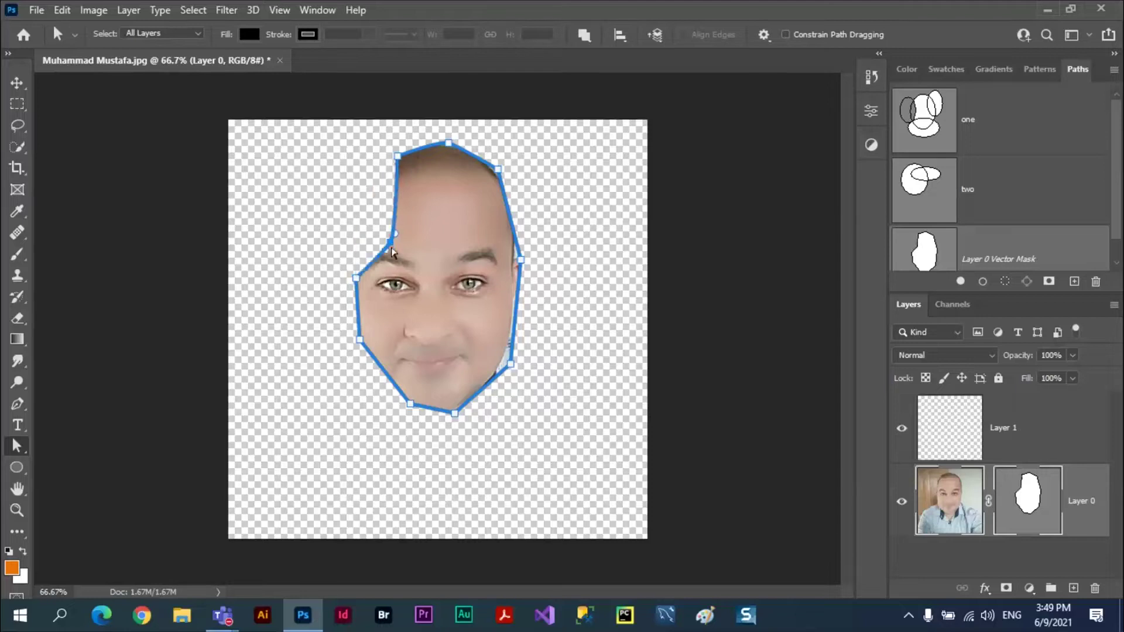
left_click_drag(397, 157, 362, 158)
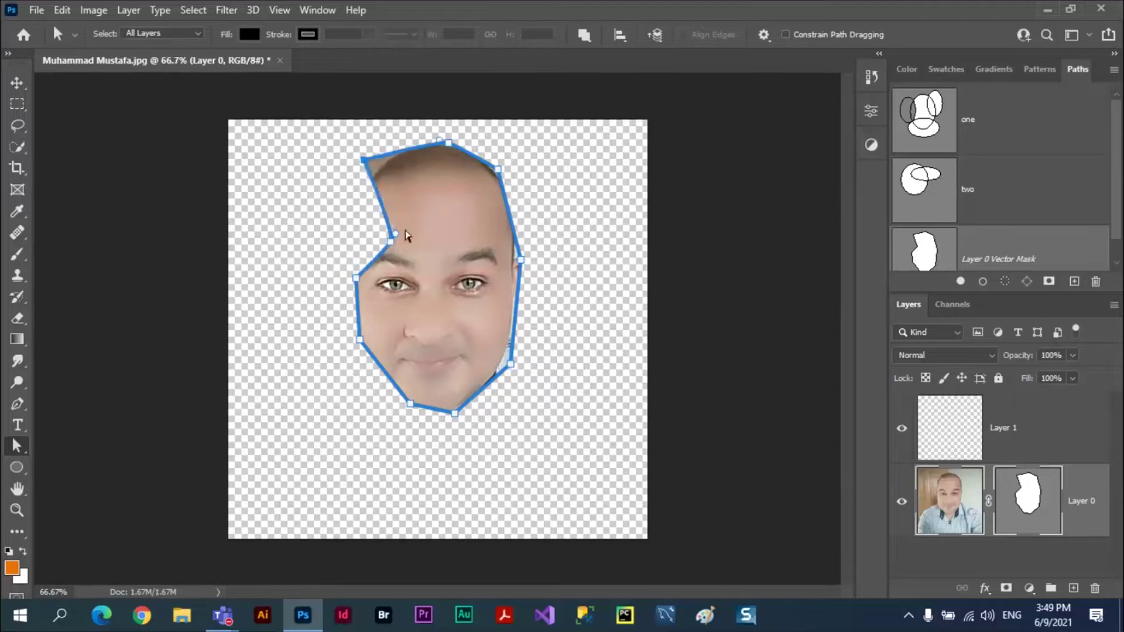
left_click_drag(392, 245, 357, 239)
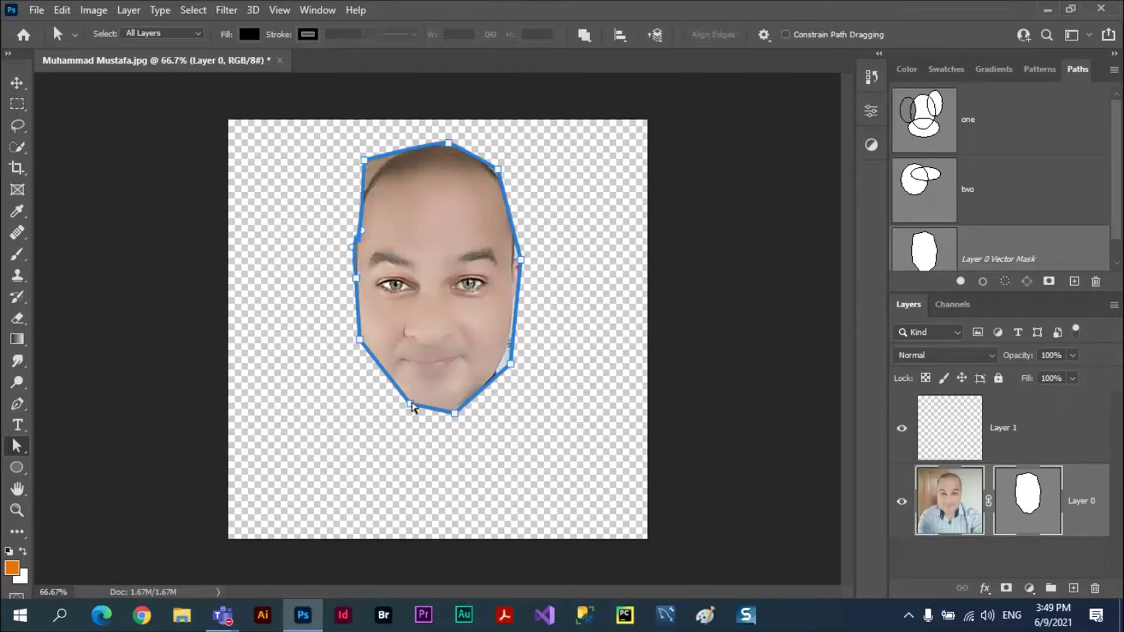
- Pull the vector mask's chin, right jaw and right ear anchor points outward to reveal parts of the collar and background
left_click_drag(410, 404, 385, 418)
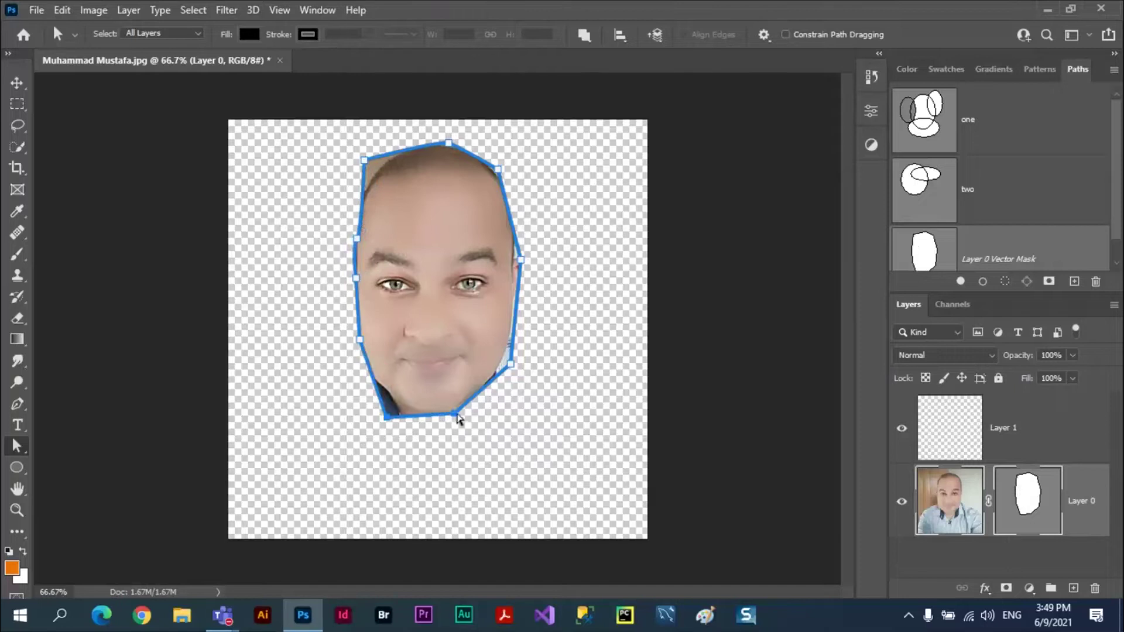
left_click_drag(457, 418, 472, 457)
left_click_drag(511, 364, 547, 353)
left_click_drag(520, 259, 556, 205)
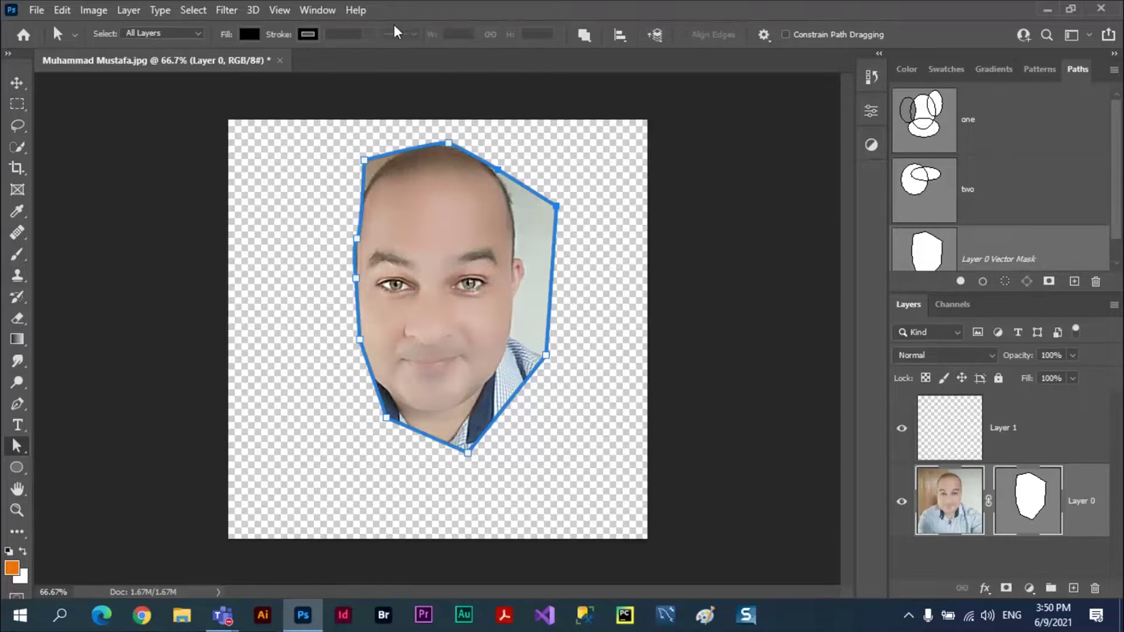
- Close the portrait without saving its changes and reopen the original photo from the recent files
left_click(279, 61)
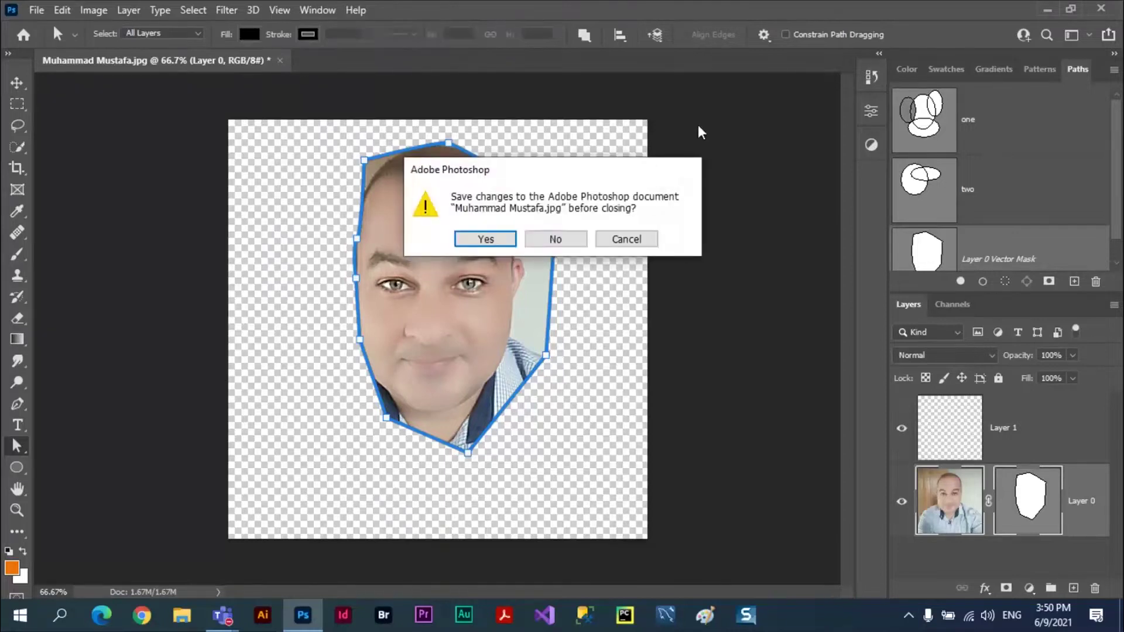
left_click(556, 240)
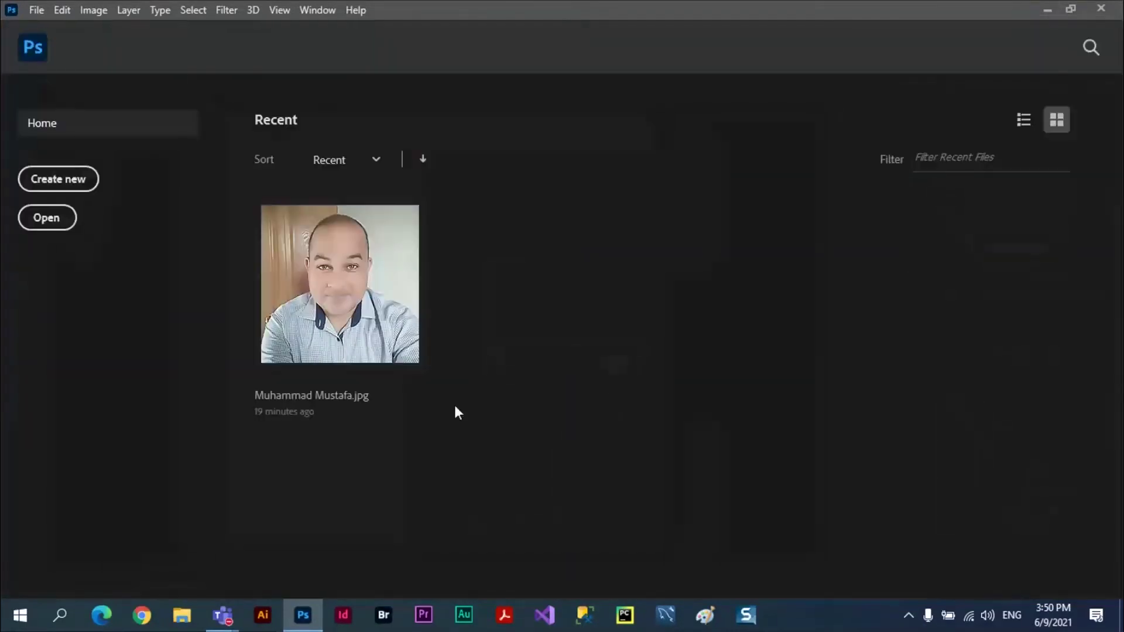
left_click(343, 289)
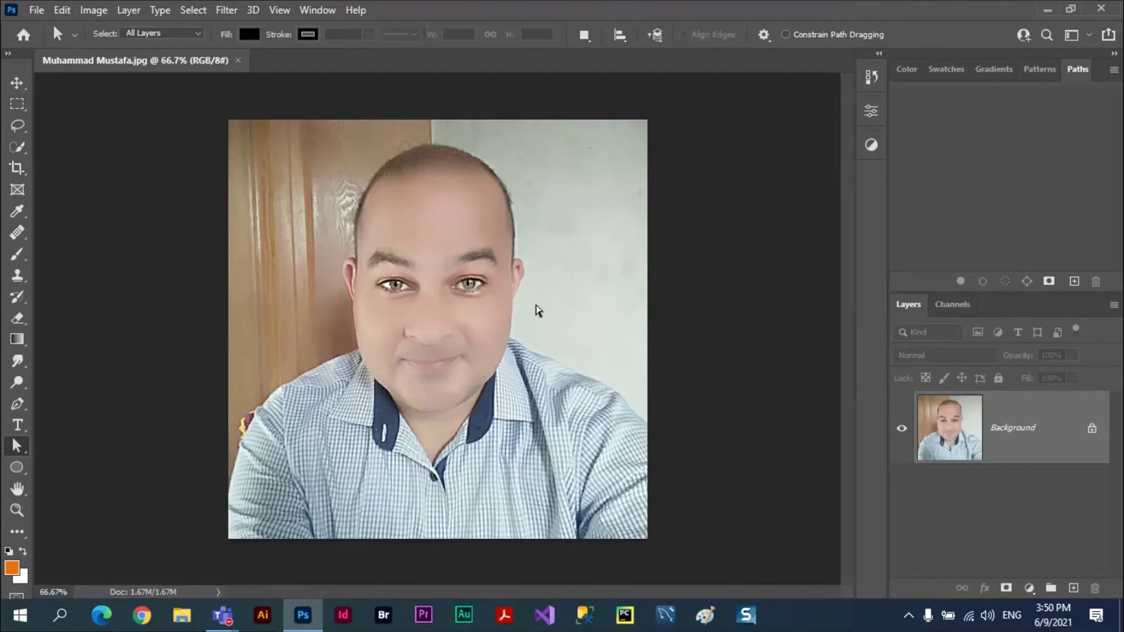
- Trace a Pen tool path from the photo's lower-left corner along the left shoulder, neck and ear to the top of the head
left_click(13, 404)
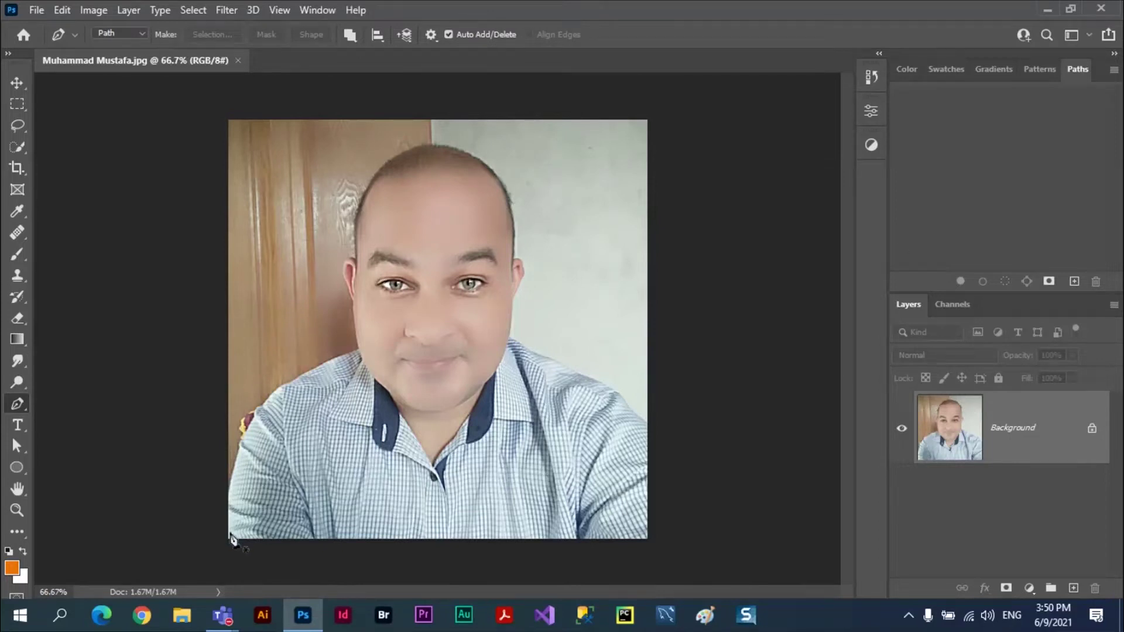
left_click(228, 536)
left_click(242, 441)
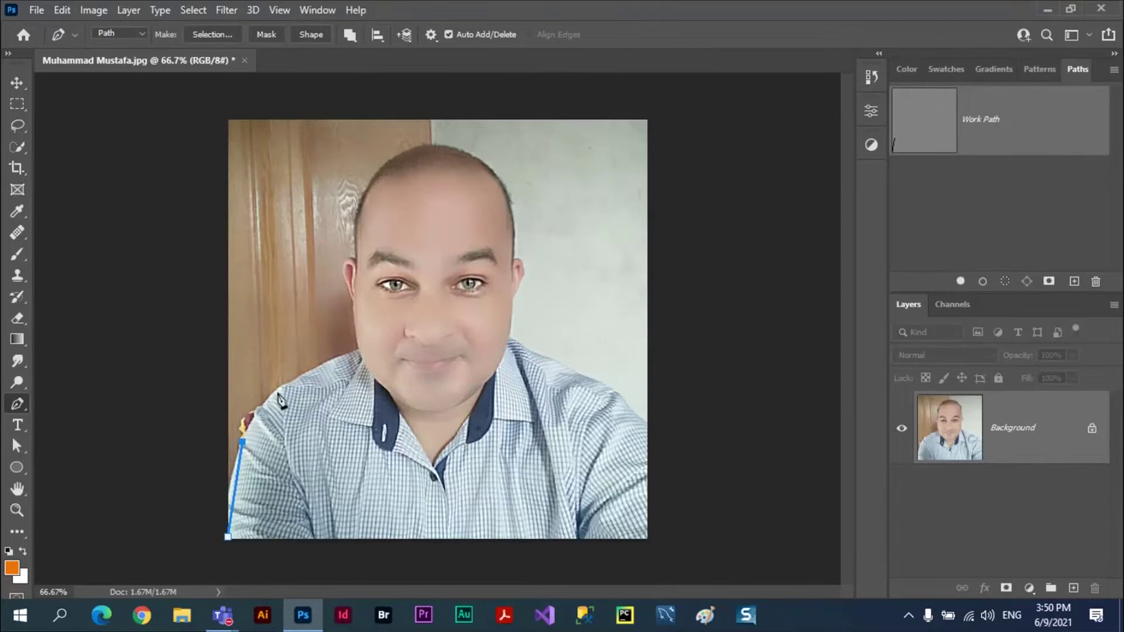
left_click(278, 392)
left_click(326, 361)
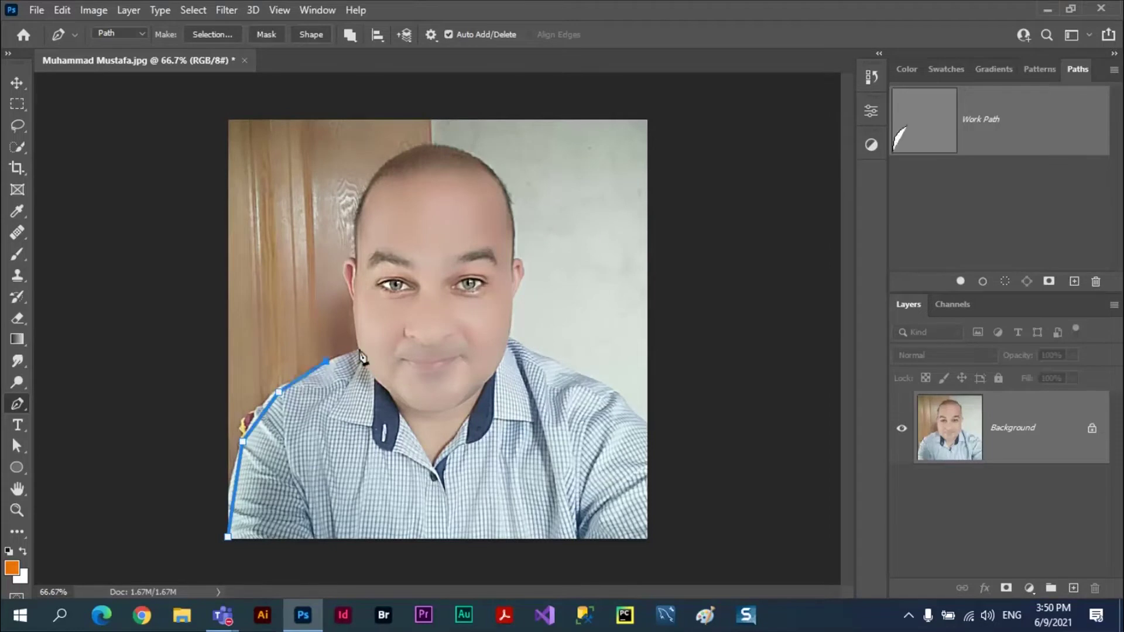
left_click(360, 350)
left_click(353, 297)
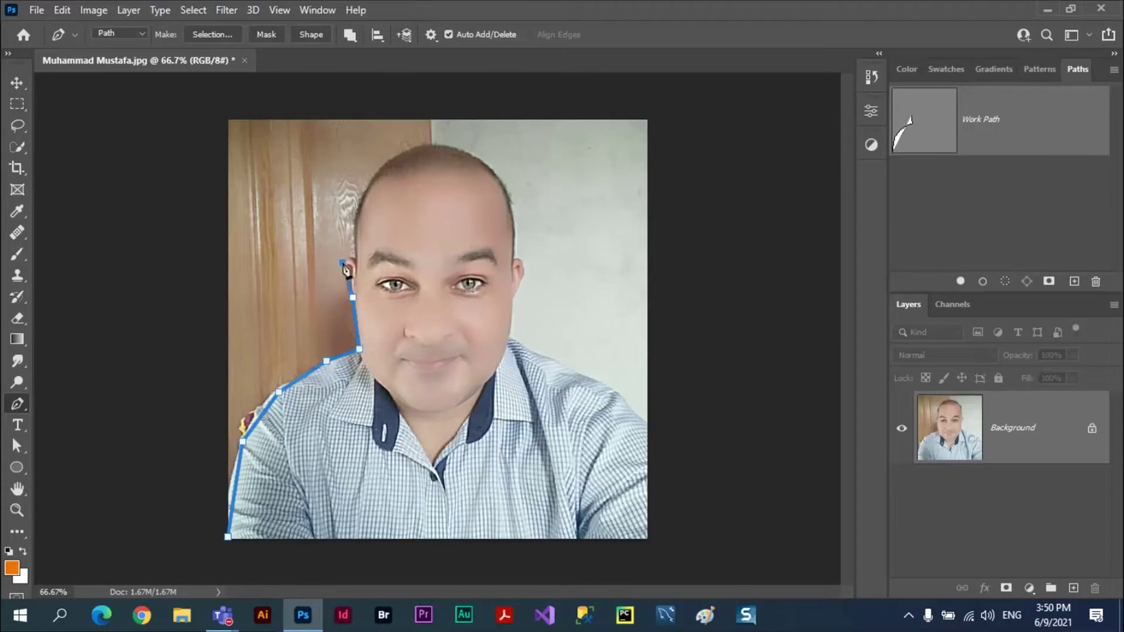
left_click(343, 261)
left_click(360, 203)
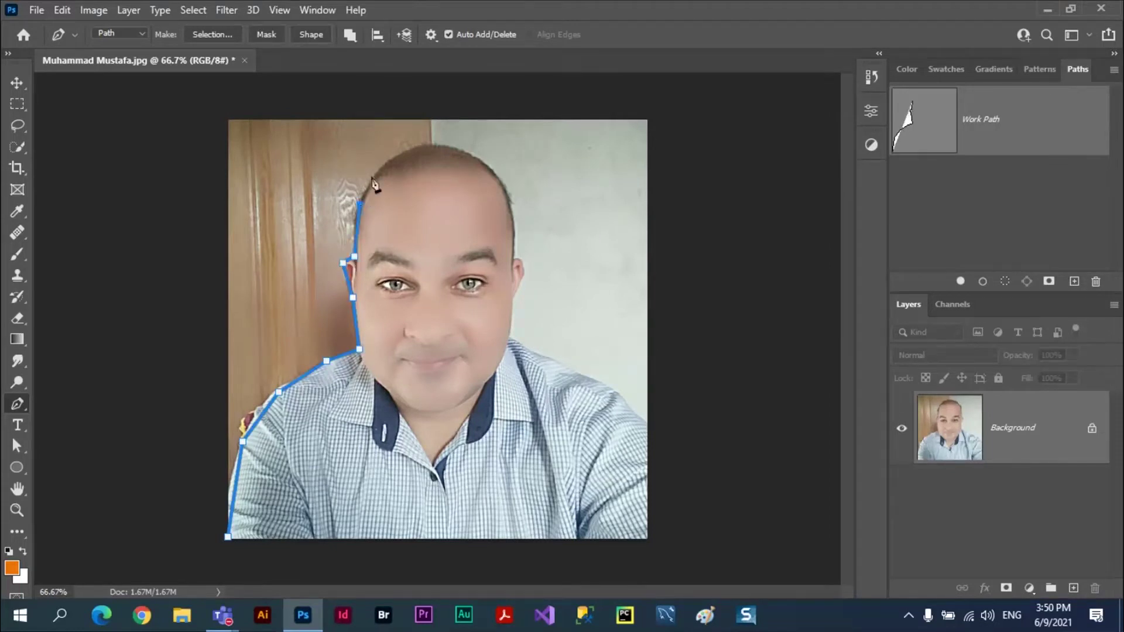
left_click(400, 152)
left_click_drag(454, 143, 464, 143)
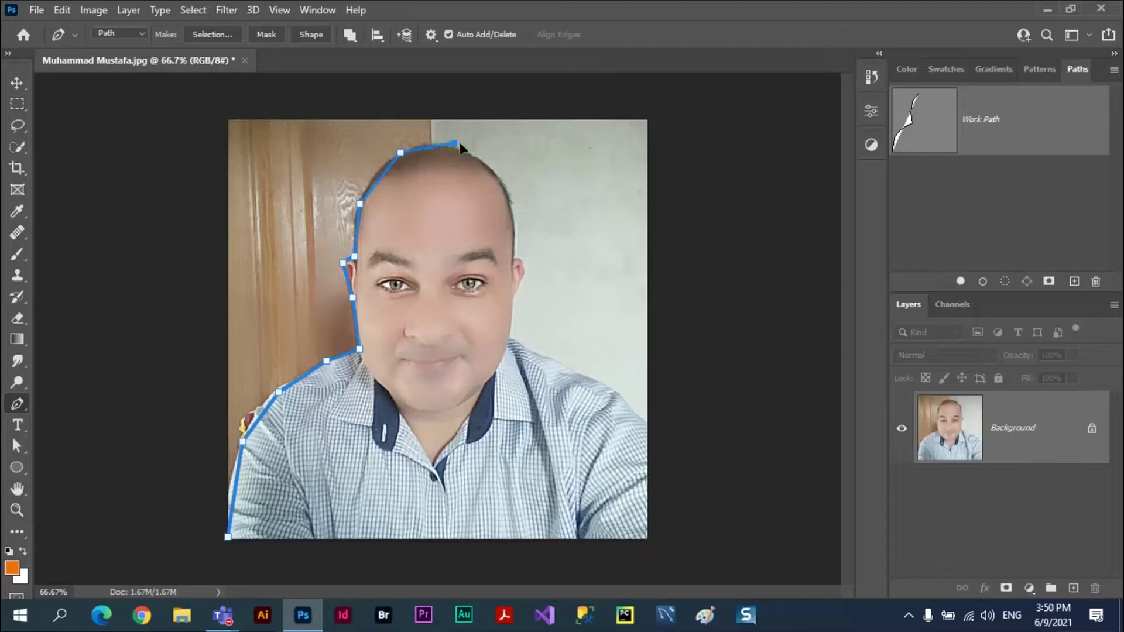
- Continue the path down the right side of the head, ear and shoulder to the lower-right corner and close it at its start
left_click(494, 171)
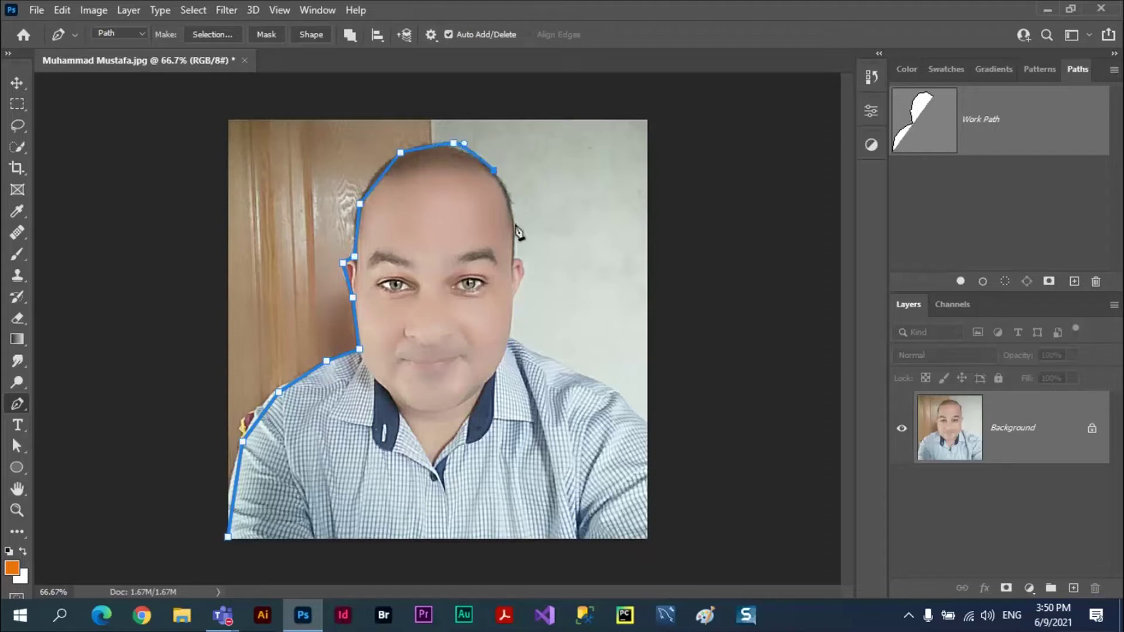
left_click_drag(515, 225, 516, 246)
left_click(514, 263)
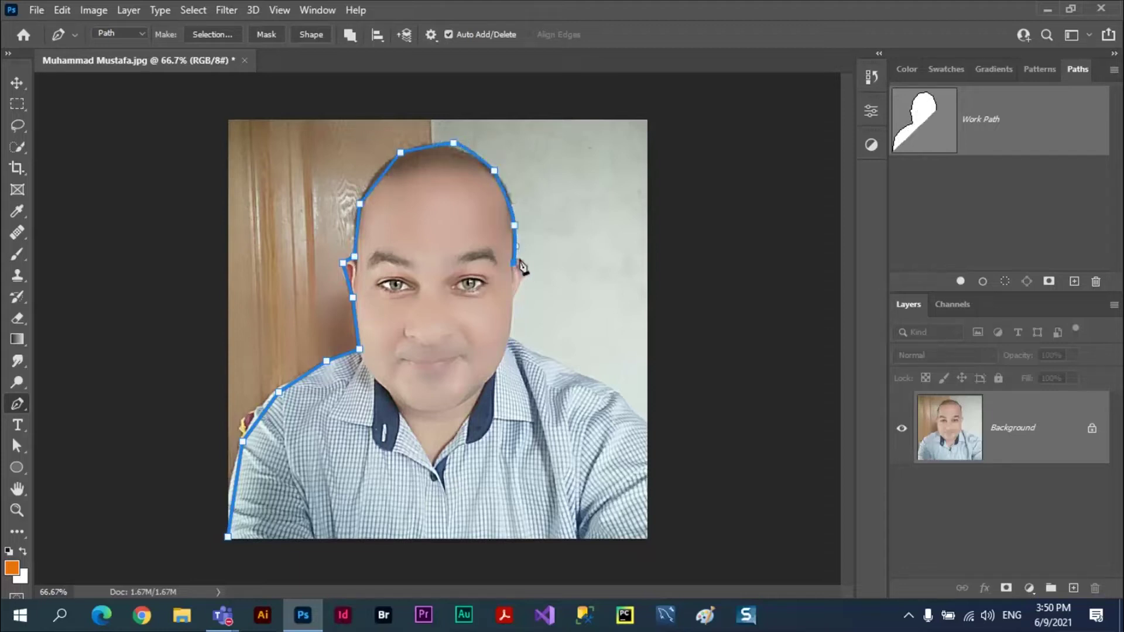
left_click(526, 272)
left_click(513, 298)
left_click(511, 338)
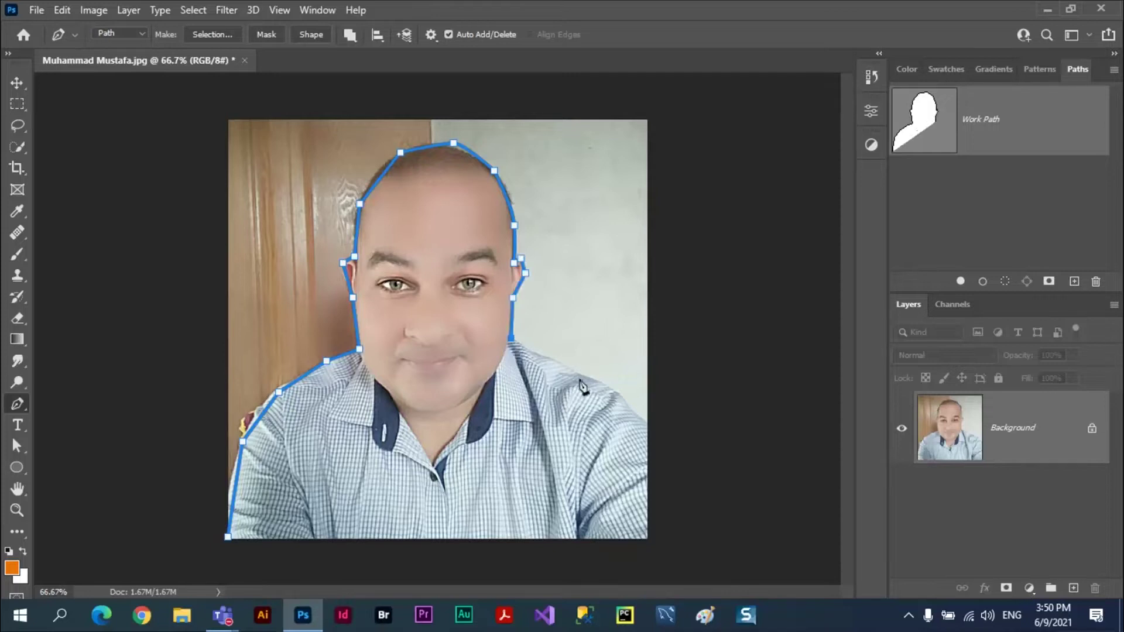
left_click(585, 373)
left_click(635, 410)
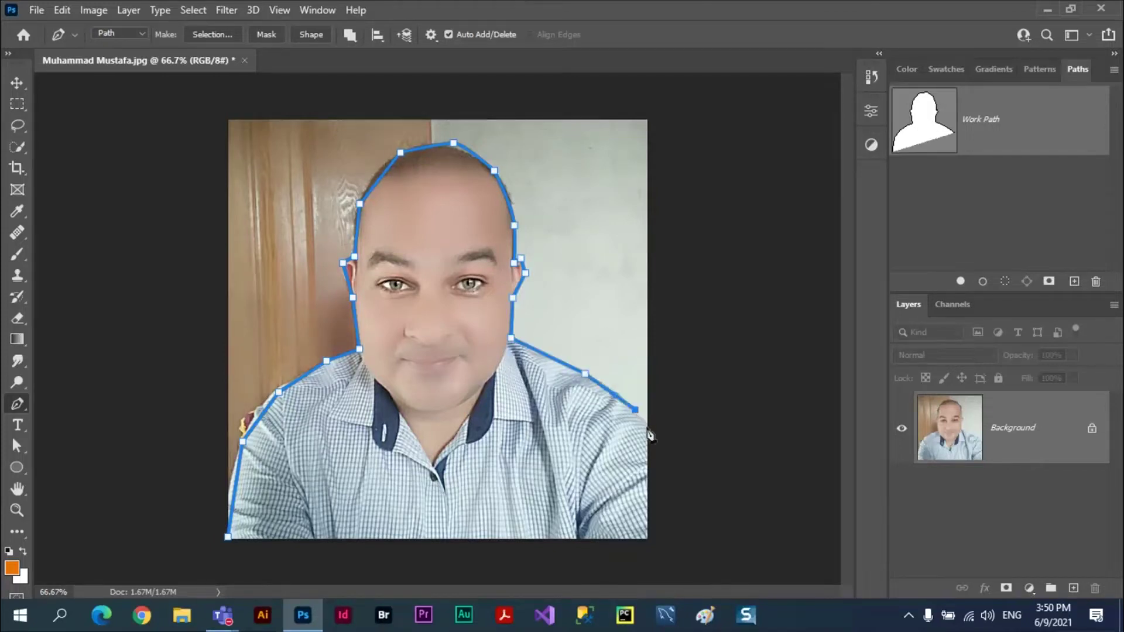
left_click(647, 427)
left_click(647, 539)
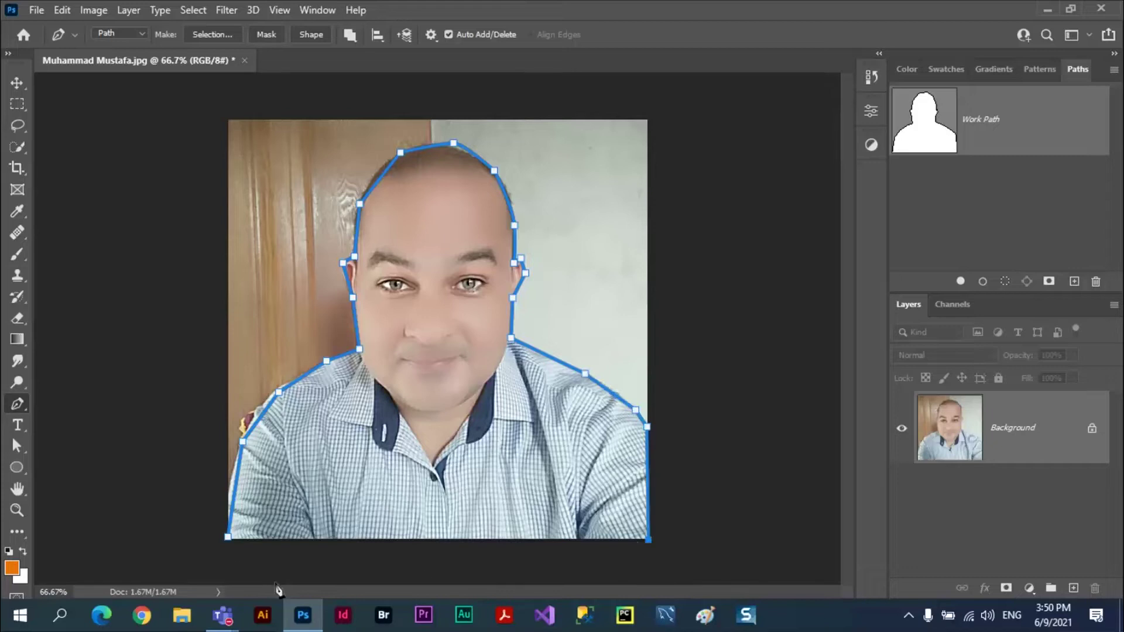
left_click(228, 537)
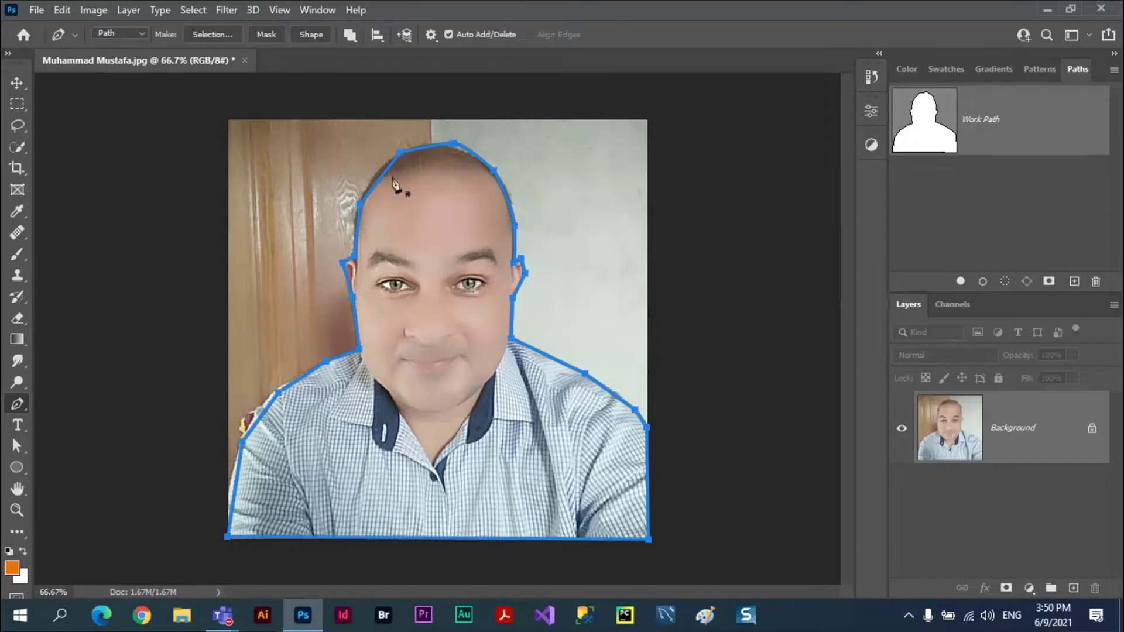
- Move the path's upper-left head anchor points slightly outward with the Direct Selection tool to fit the head outline
right_click(20, 405)
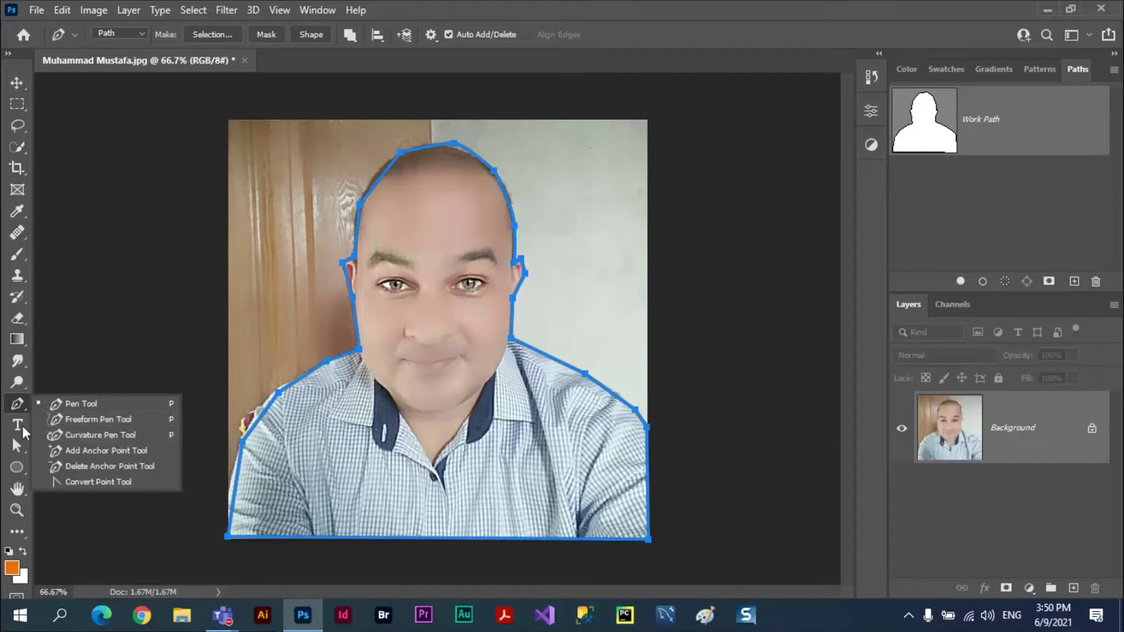
left_click(17, 445)
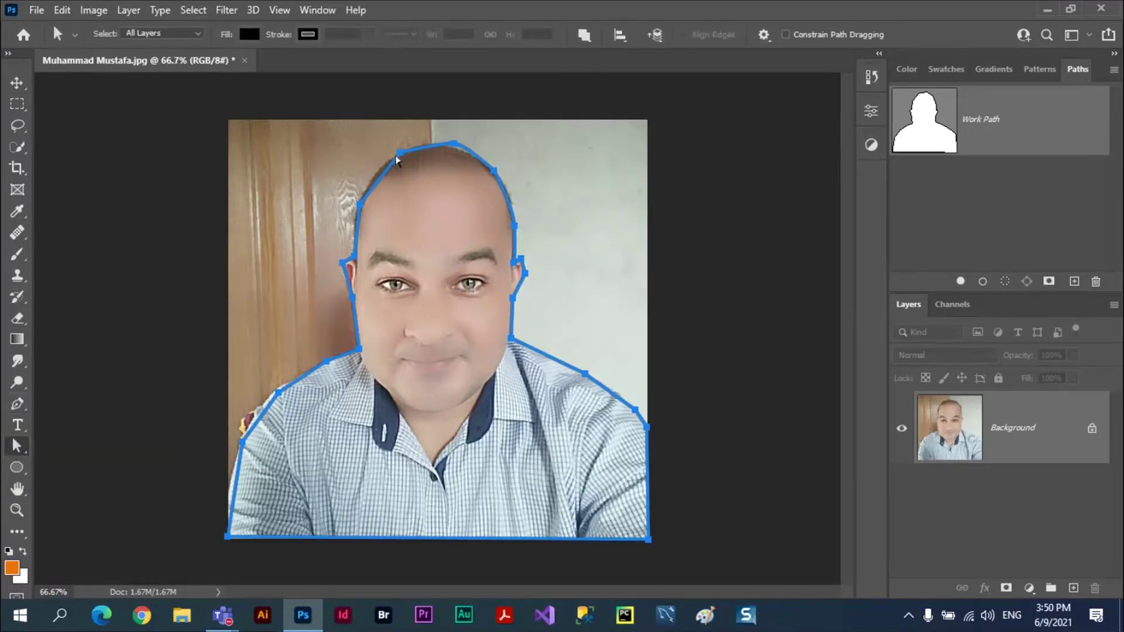
left_click_drag(401, 157, 393, 158)
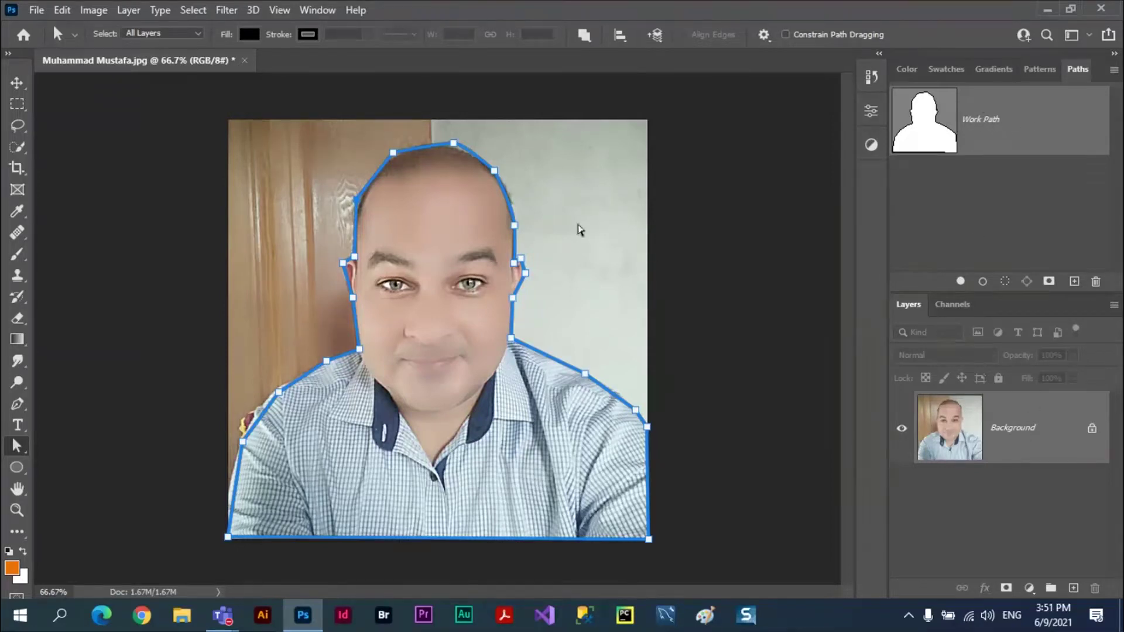
- Add a vector mask to the Background layer from the current path
left_click(130, 13)
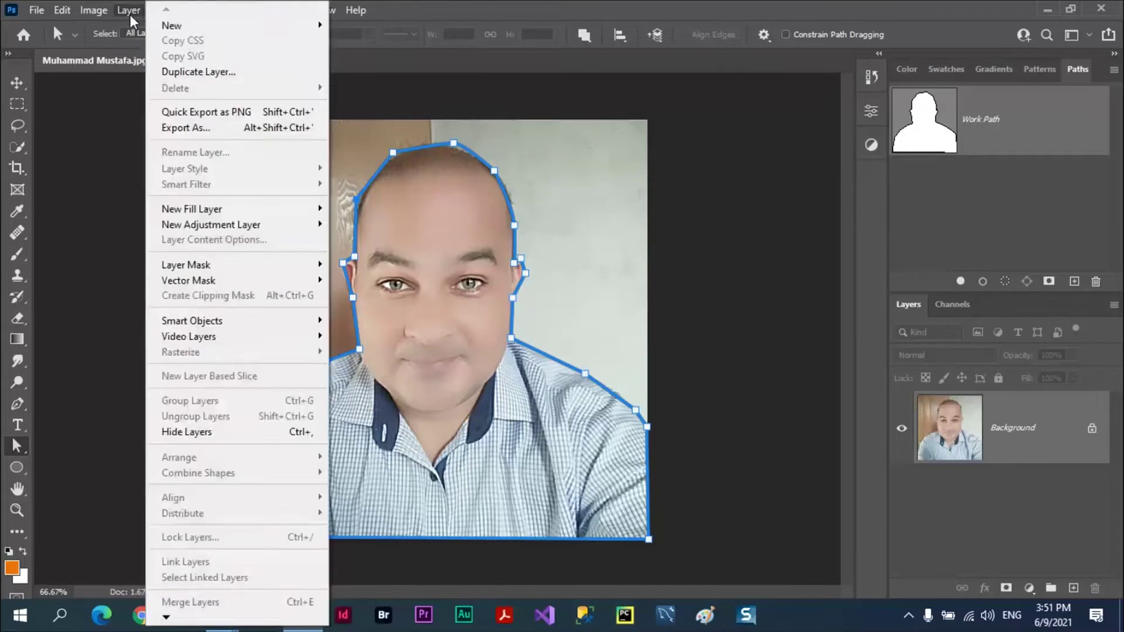
mouse_move(251, 290)
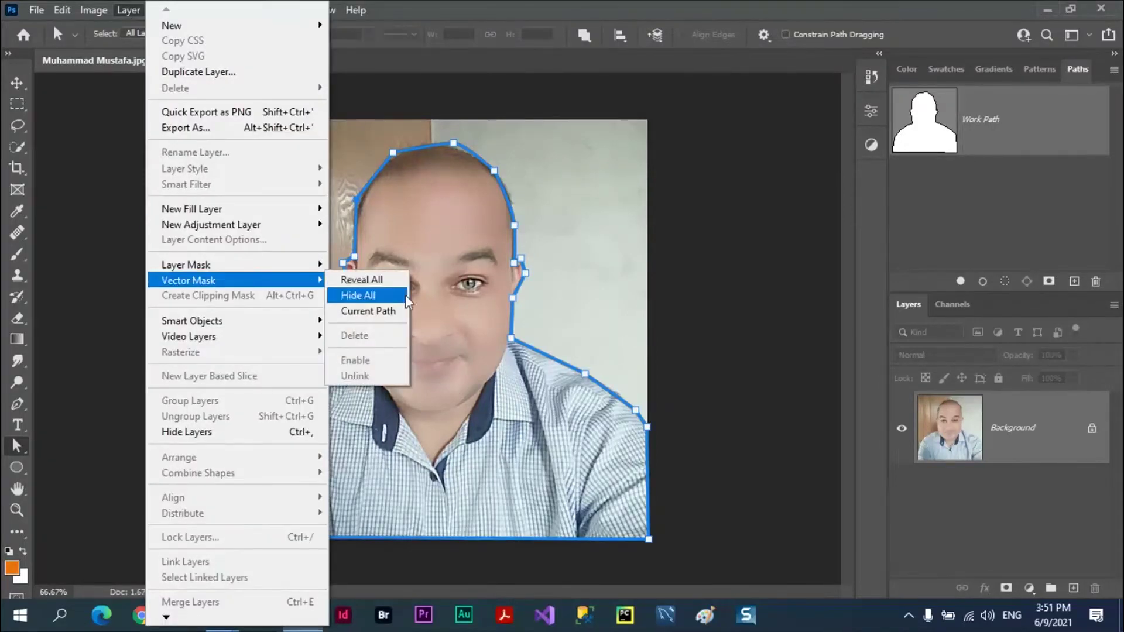
left_click(385, 316)
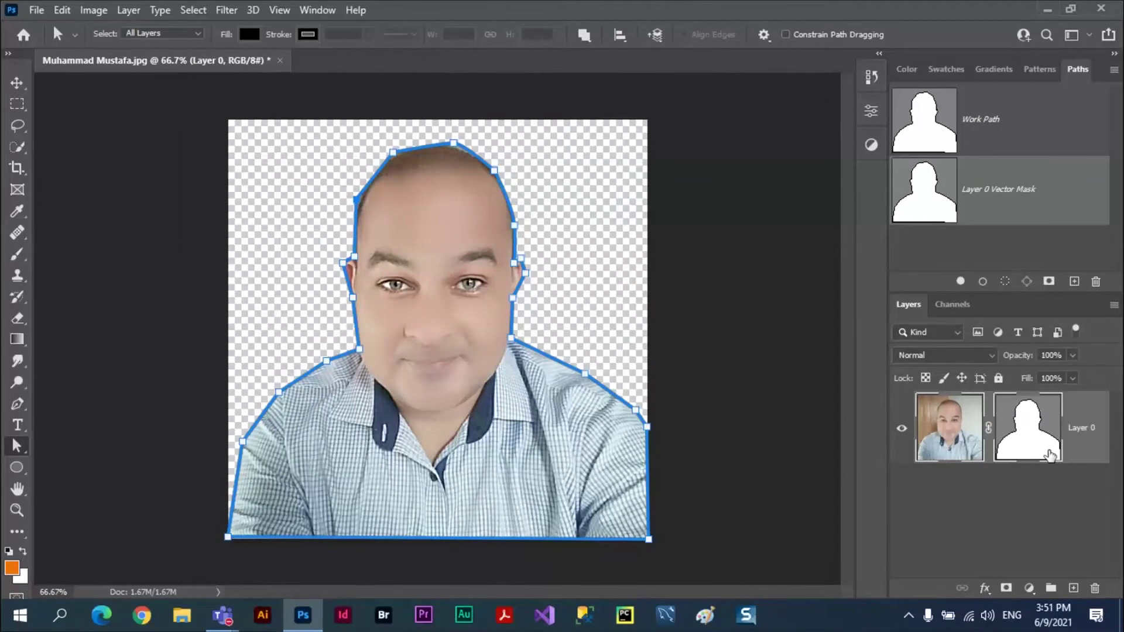
- Delete the Work Path, keeping the vector mask on Layer 0
left_click(1013, 126)
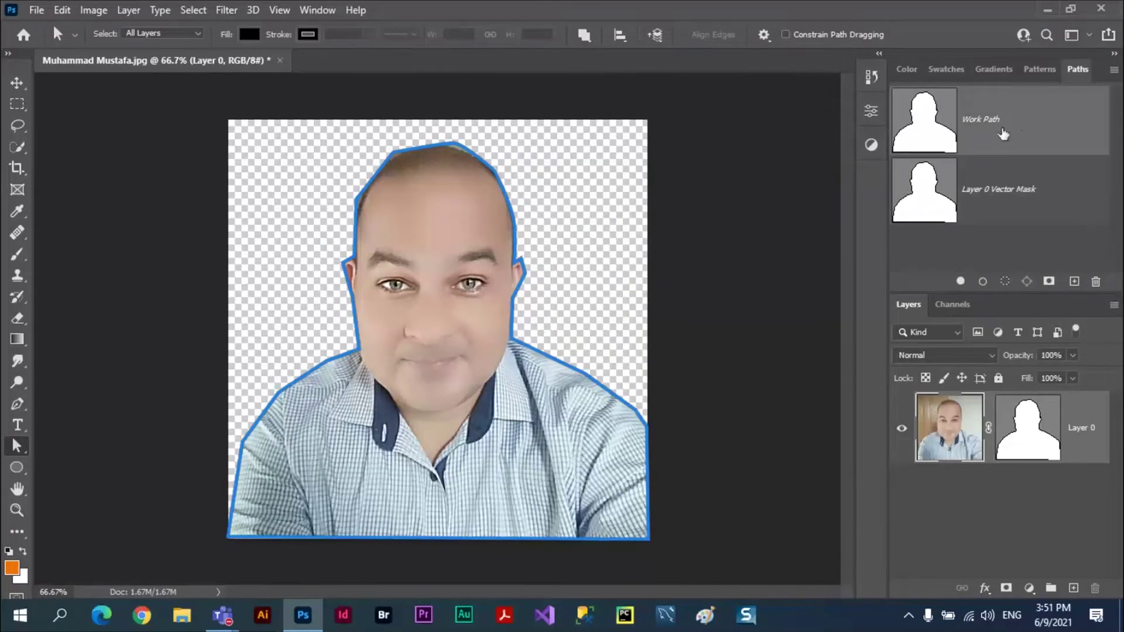
left_click(1095, 282)
left_click(486, 240)
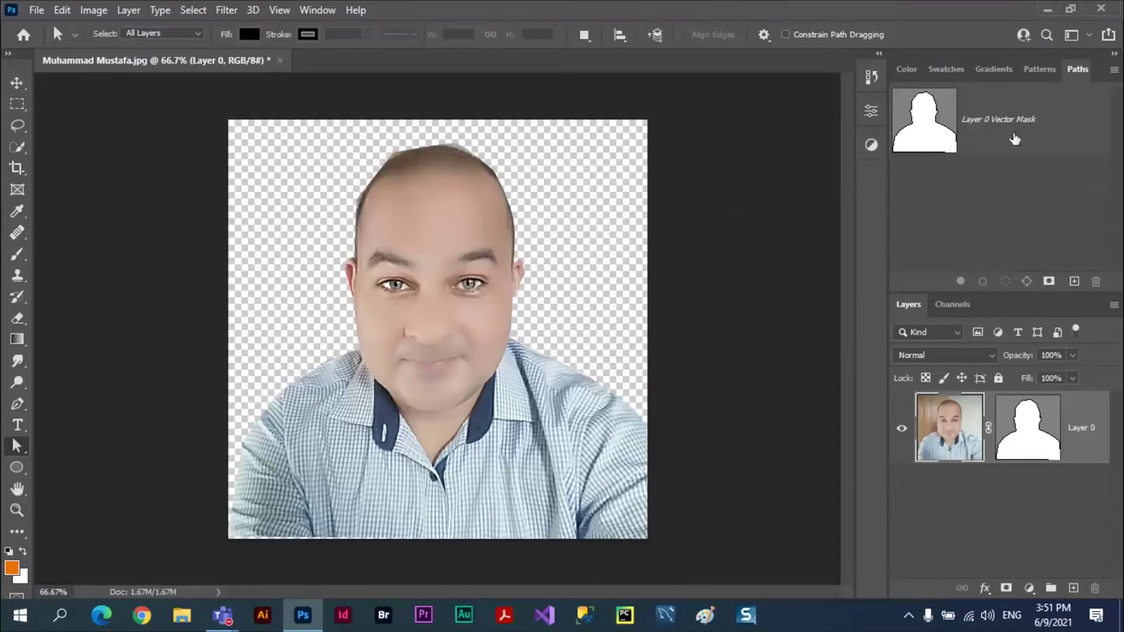
- Delete the Layer 0 Vector Mask path, undo that deletion, and deselect the layer
left_click(1014, 135)
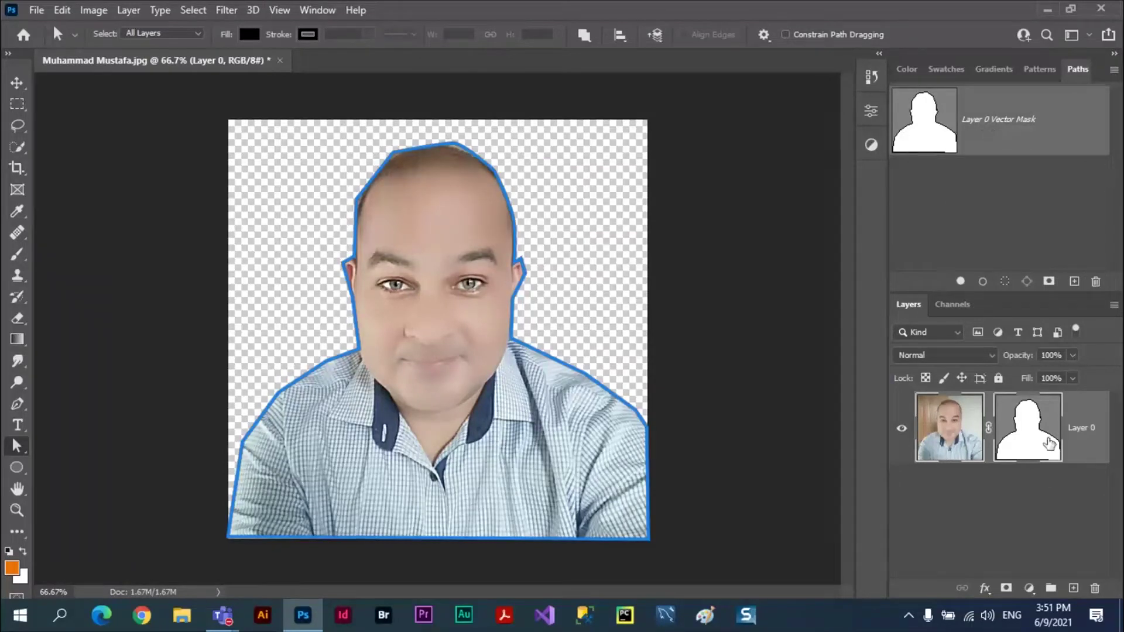
left_click(1095, 282)
left_click(498, 245)
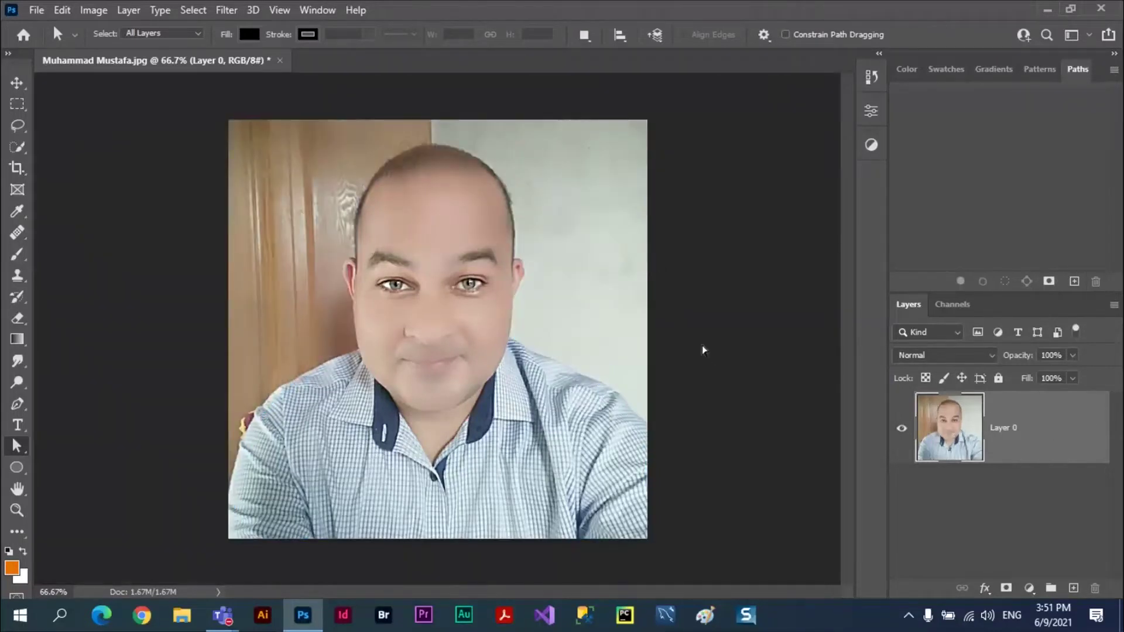
key("ctrl+z")
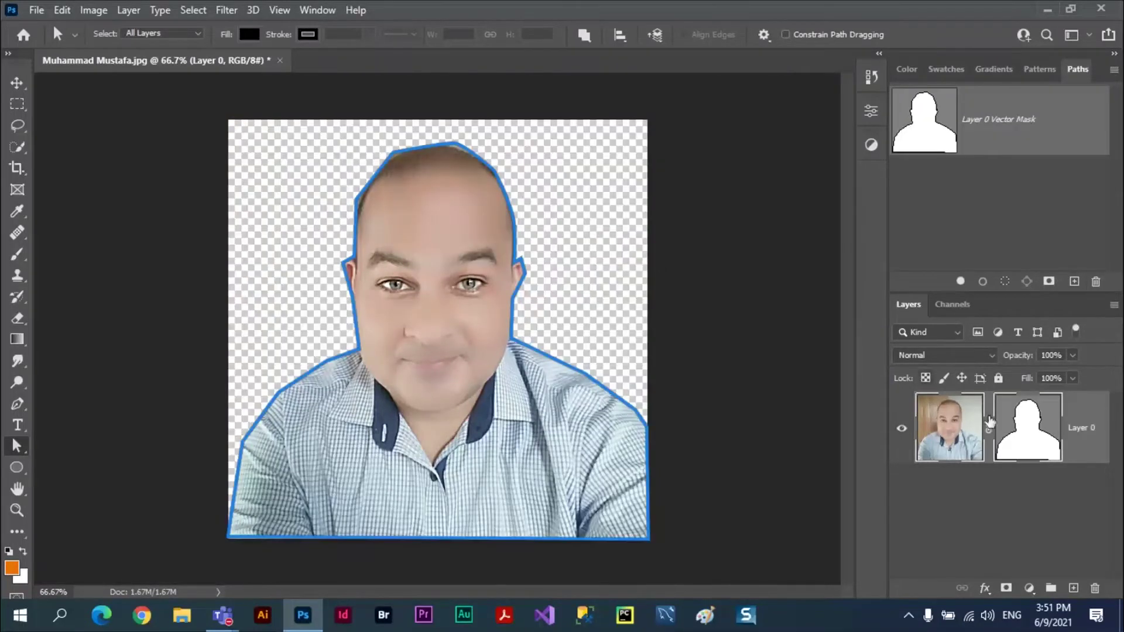
left_click(1041, 493)
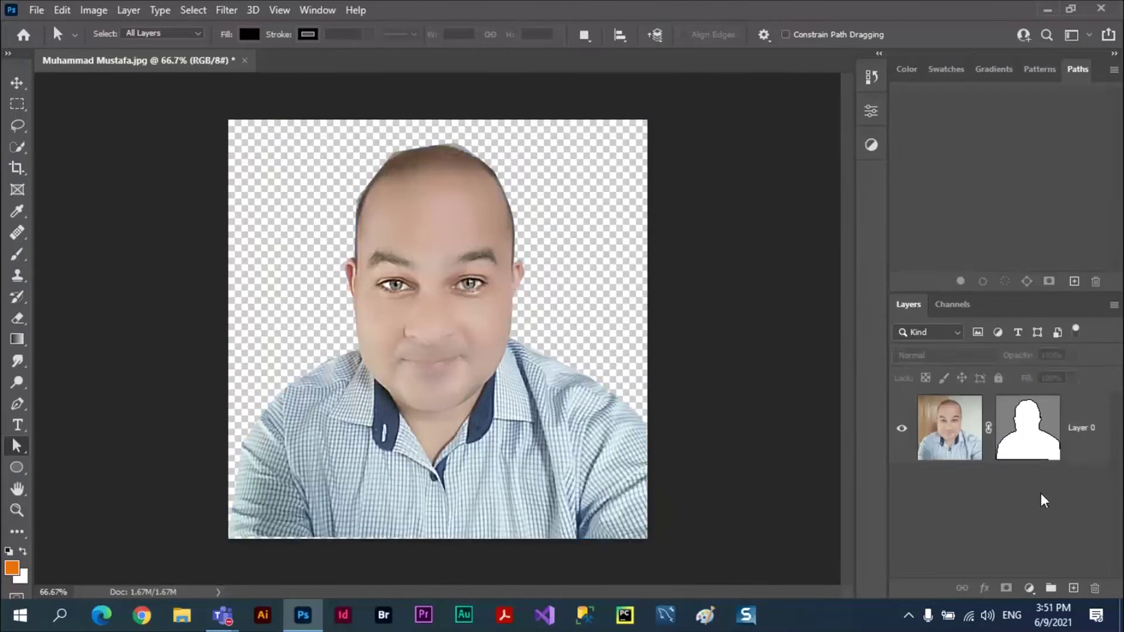
- Distort the head outline of Layer 0's vector mask by moving its side and crown anchor points with the Direct Selection tool
left_click(1052, 459)
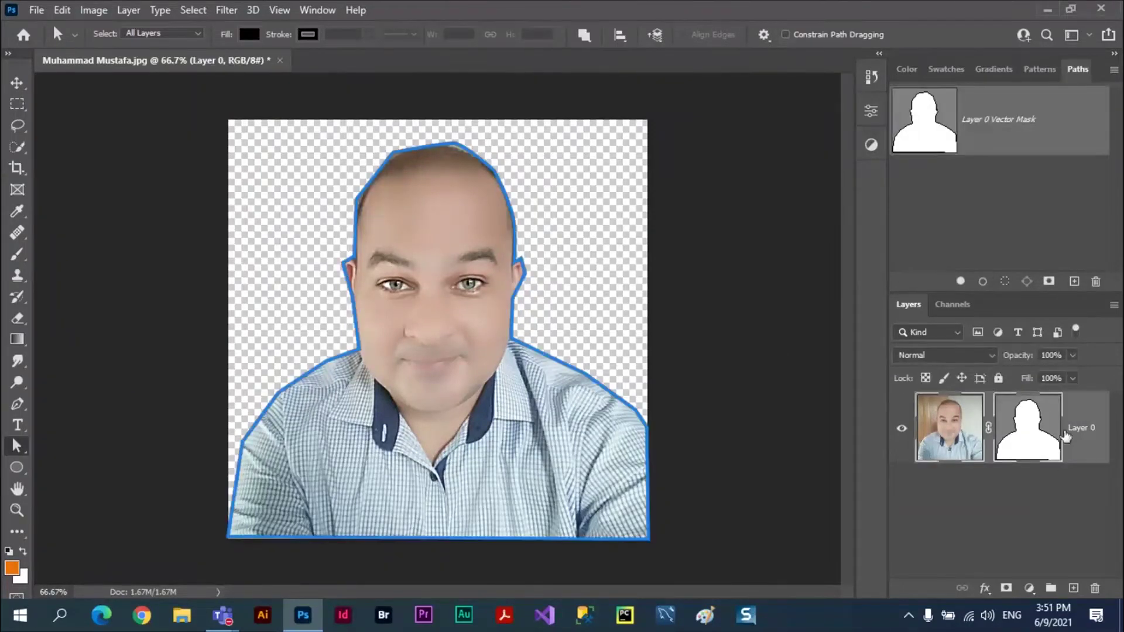
left_click(1024, 431)
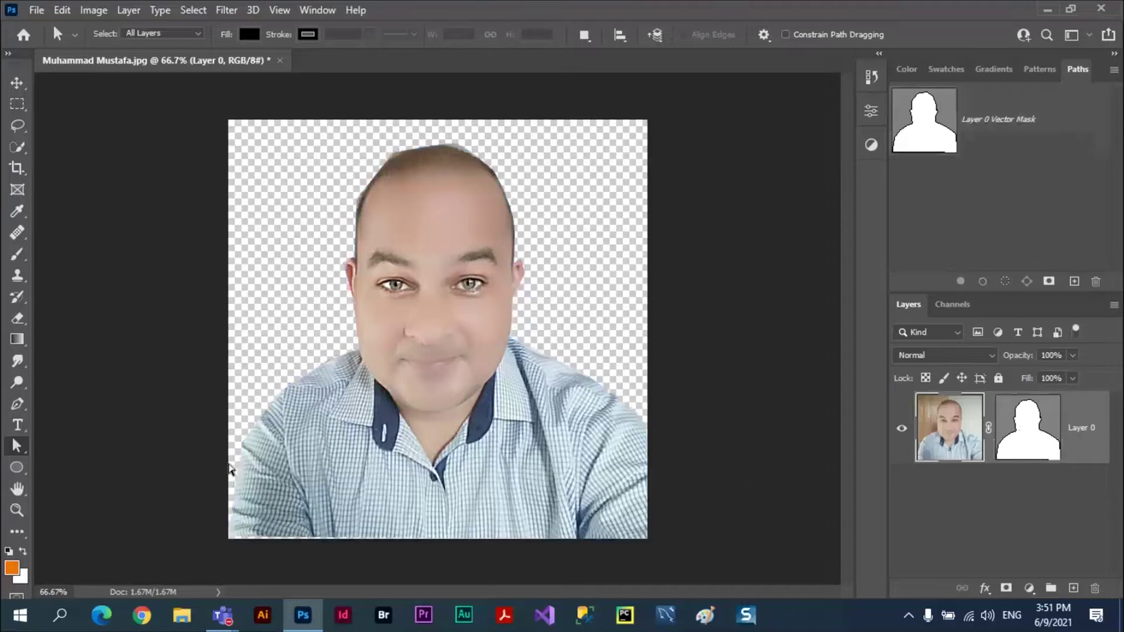
left_click_drag(16, 451, 61, 458)
left_click(1033, 436)
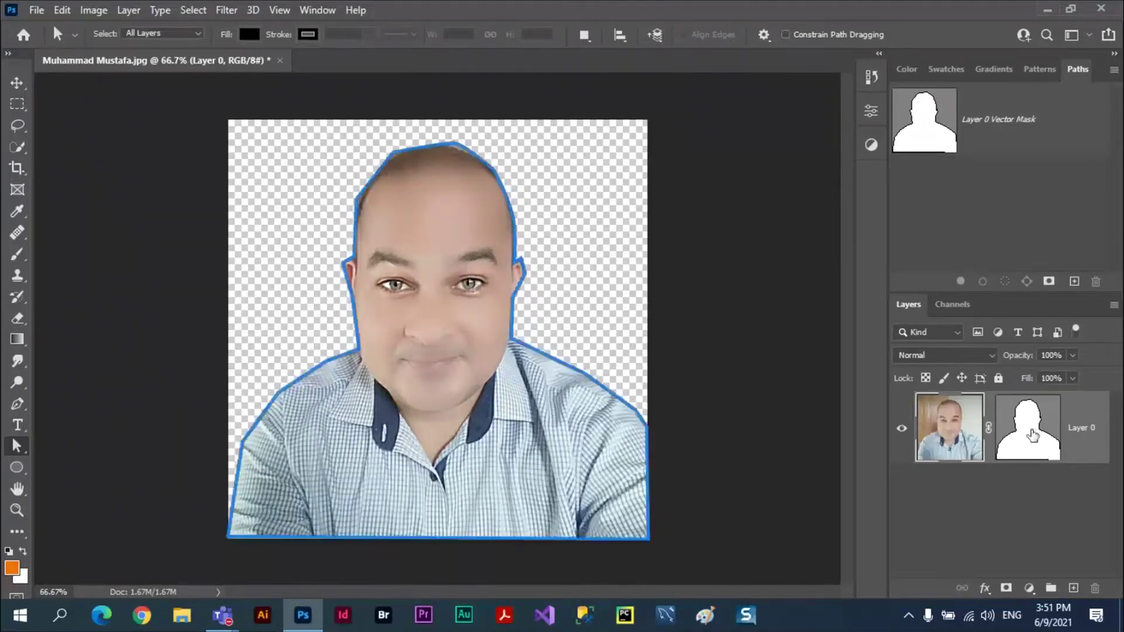
left_click(515, 268)
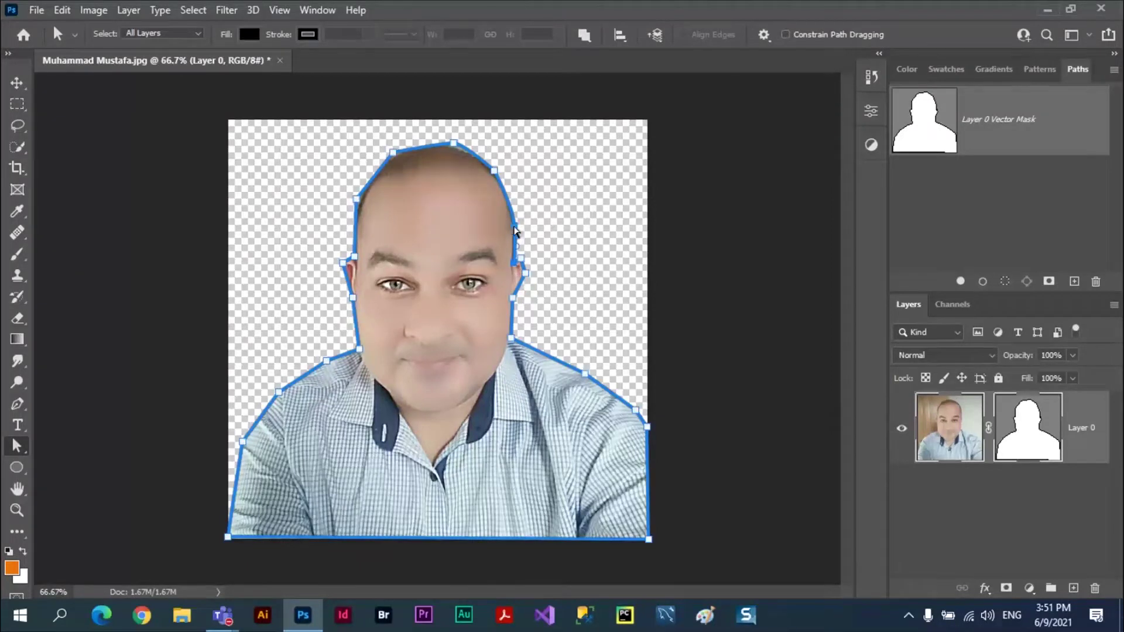
left_click_drag(515, 231, 532, 198)
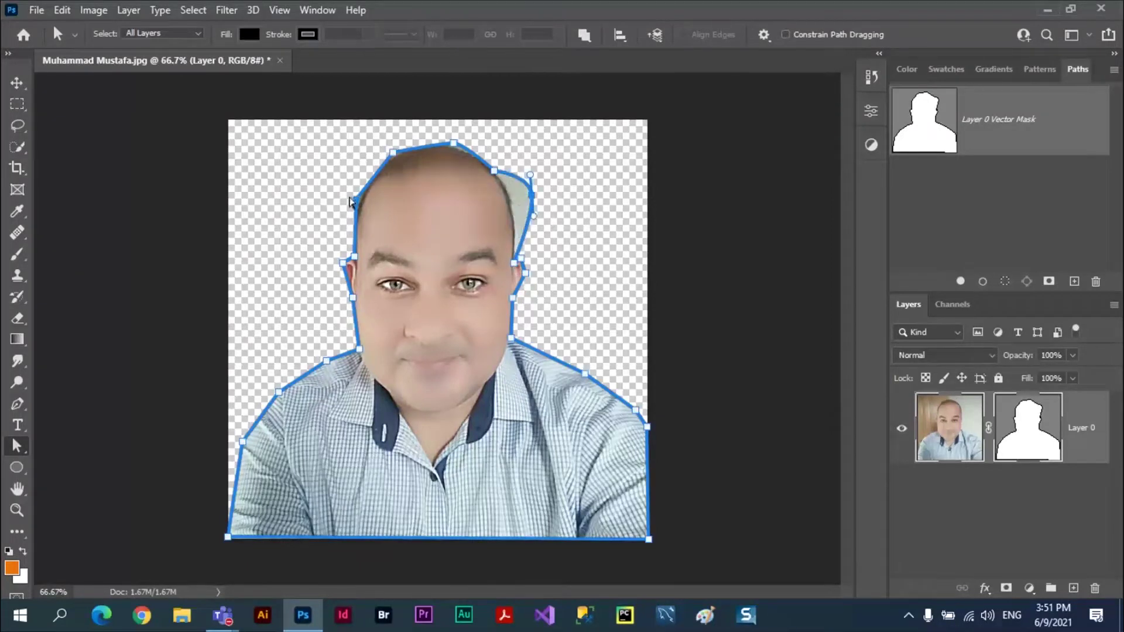
left_click_drag(354, 203, 323, 173)
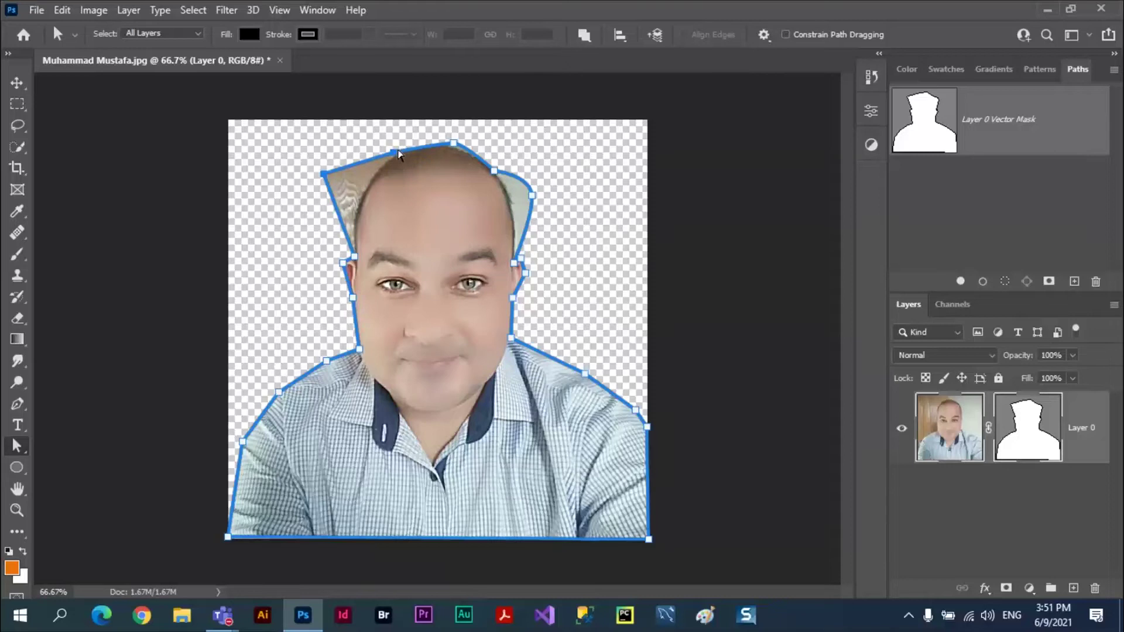
left_click_drag(398, 154, 394, 171)
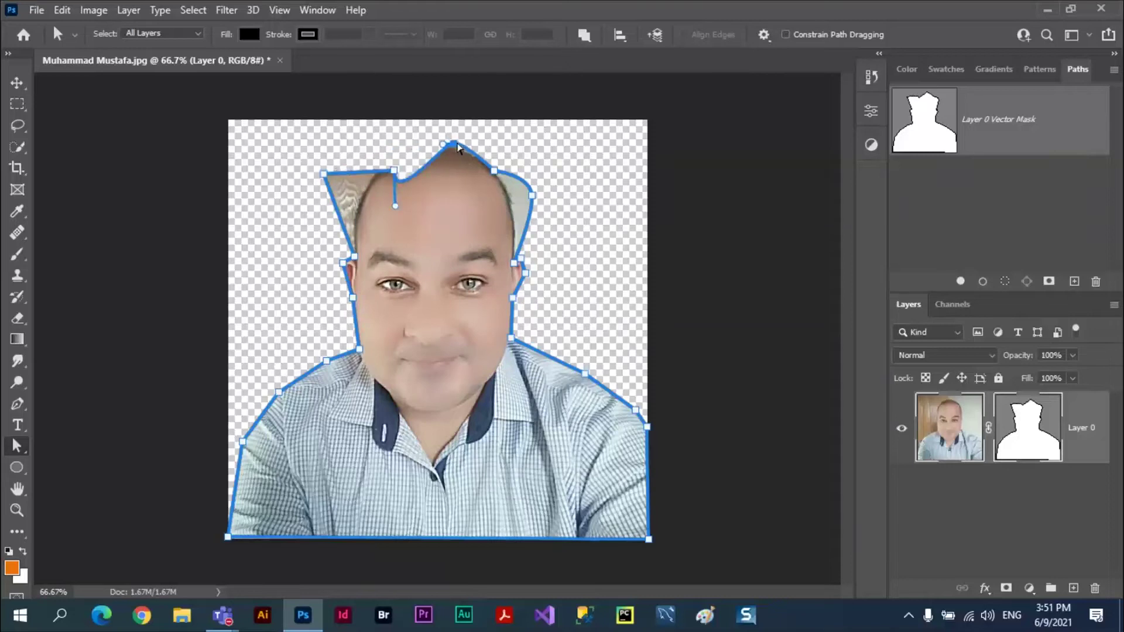
left_click_drag(455, 146, 455, 212)
left_click(492, 187)
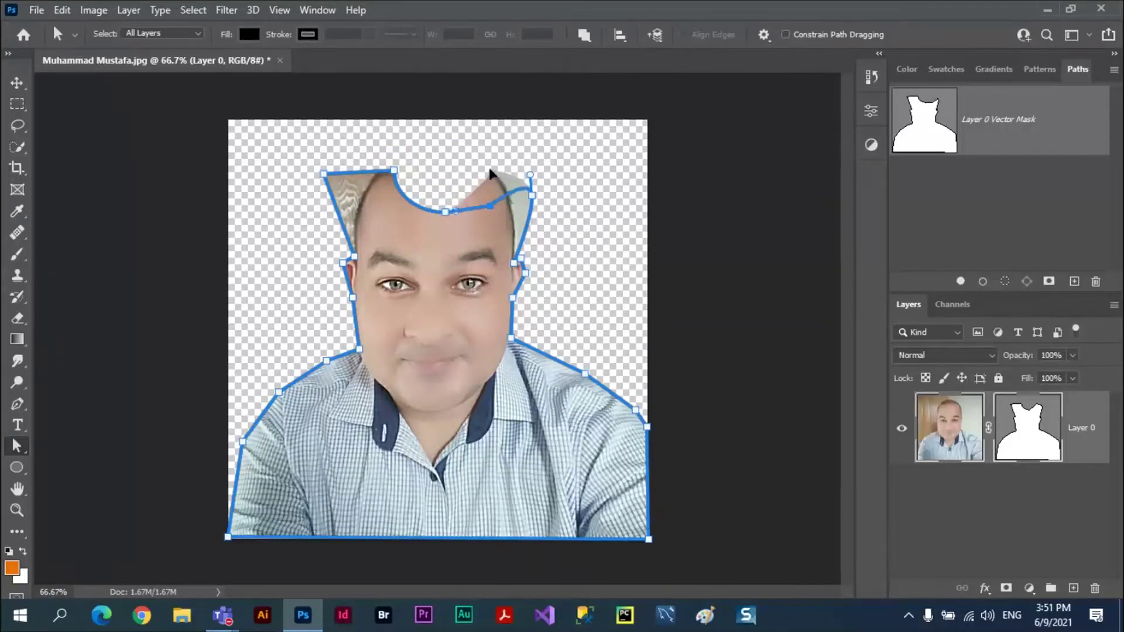
left_click_drag(489, 169, 489, 141)
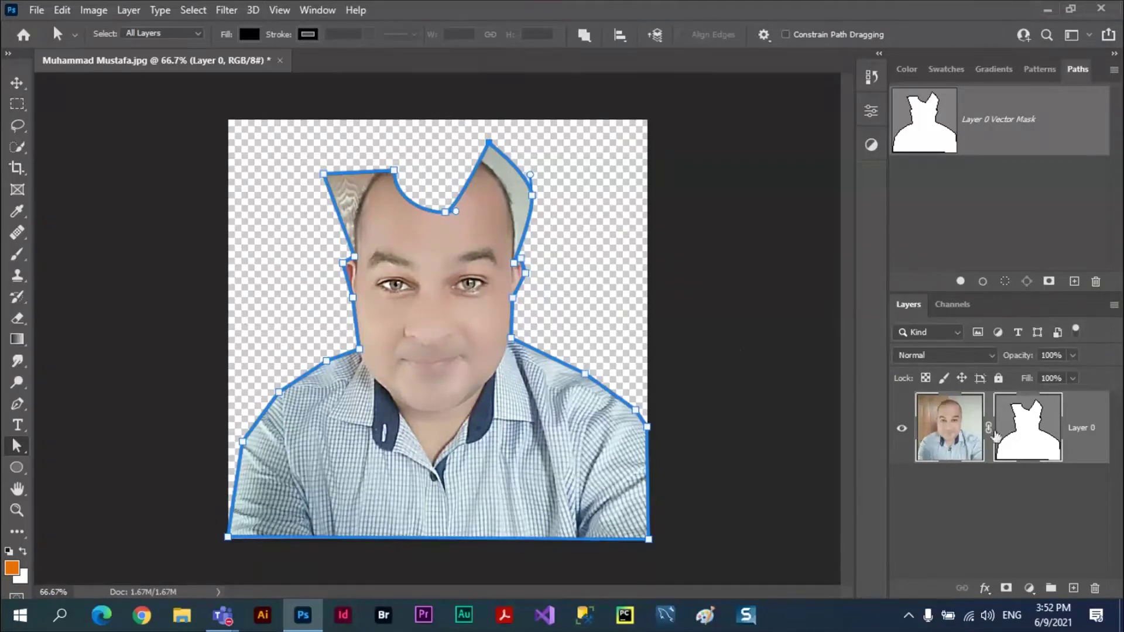
- Delete the vector mask from Layer 0
left_click(1095, 282)
left_click(503, 241)
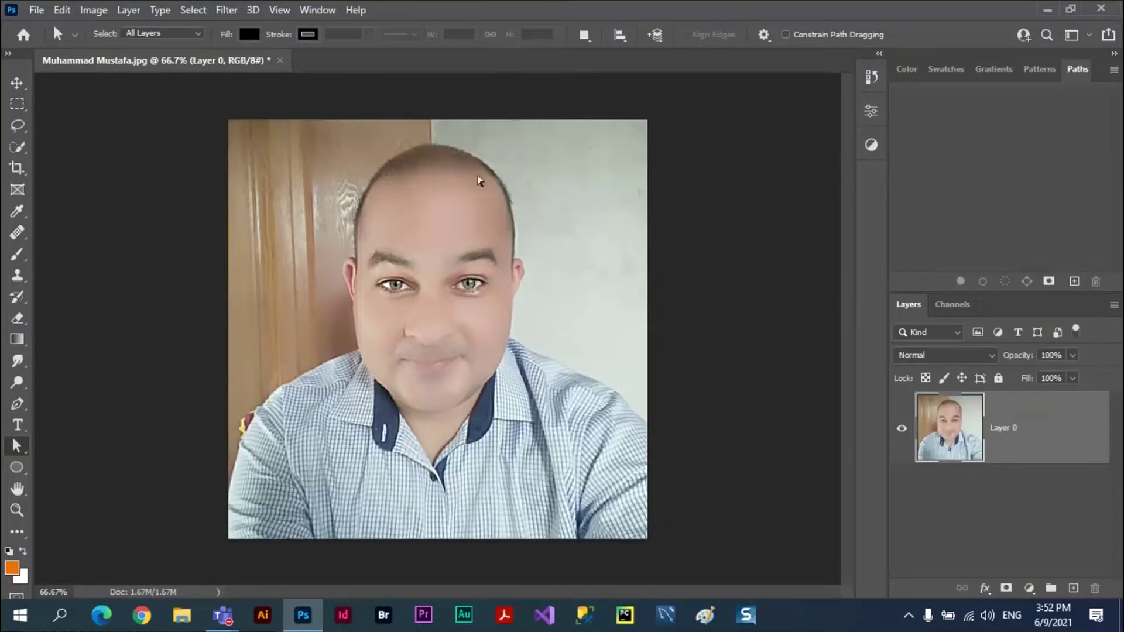
- With the Ellipse tool in Path mode, draw a large ellipse around the head and a small ellipse on each side for the ears
left_click(20, 465)
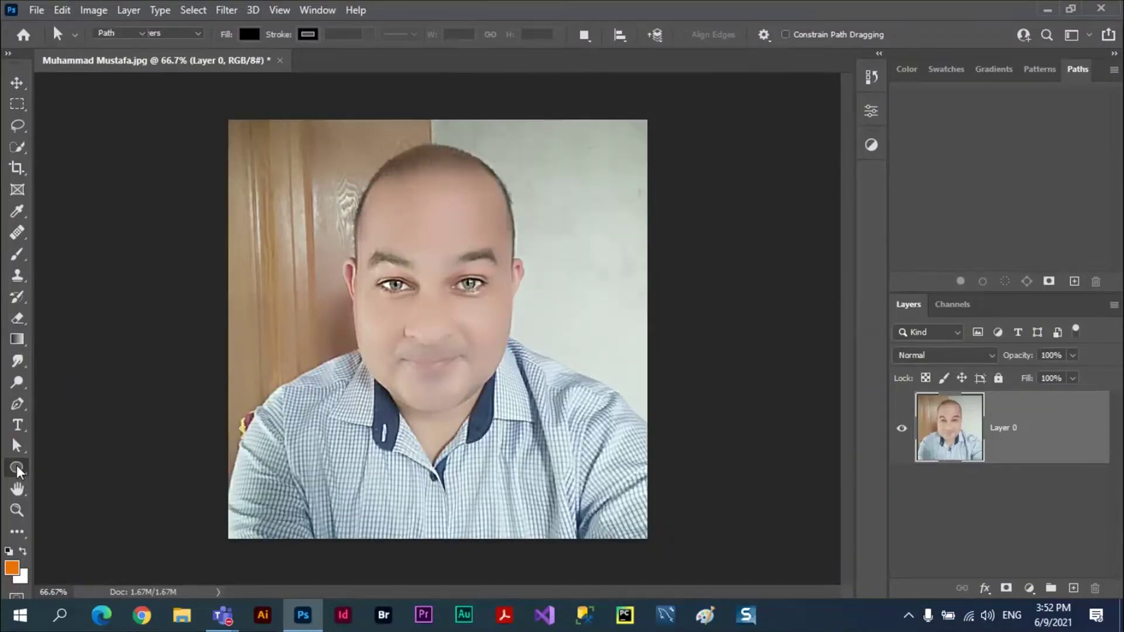
left_click(61, 498)
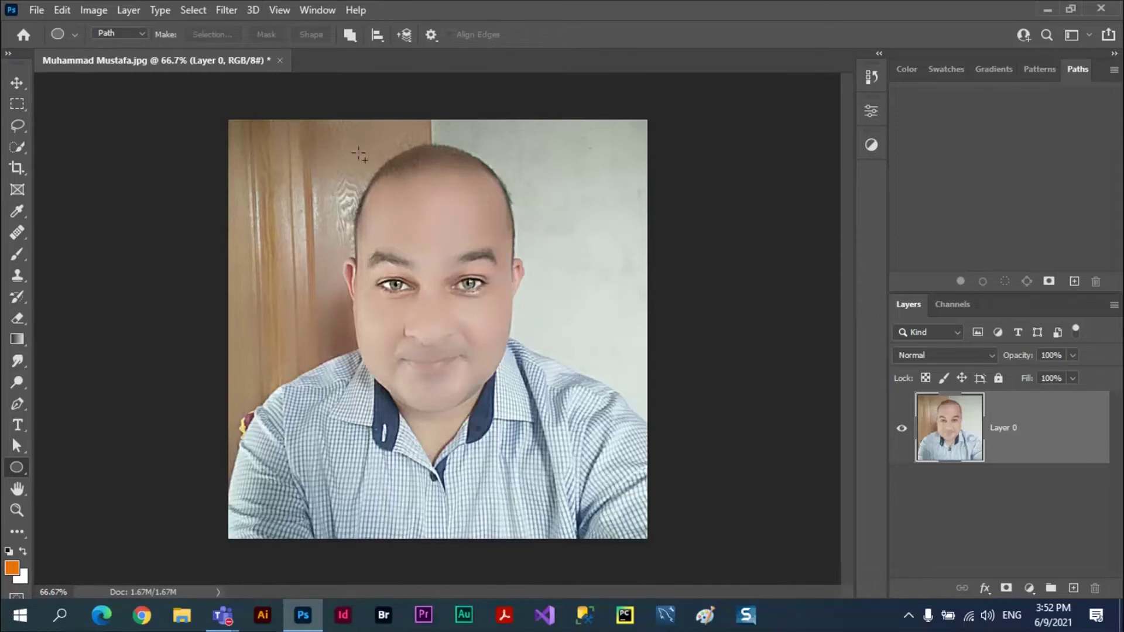
left_click_drag(356, 146, 522, 408)
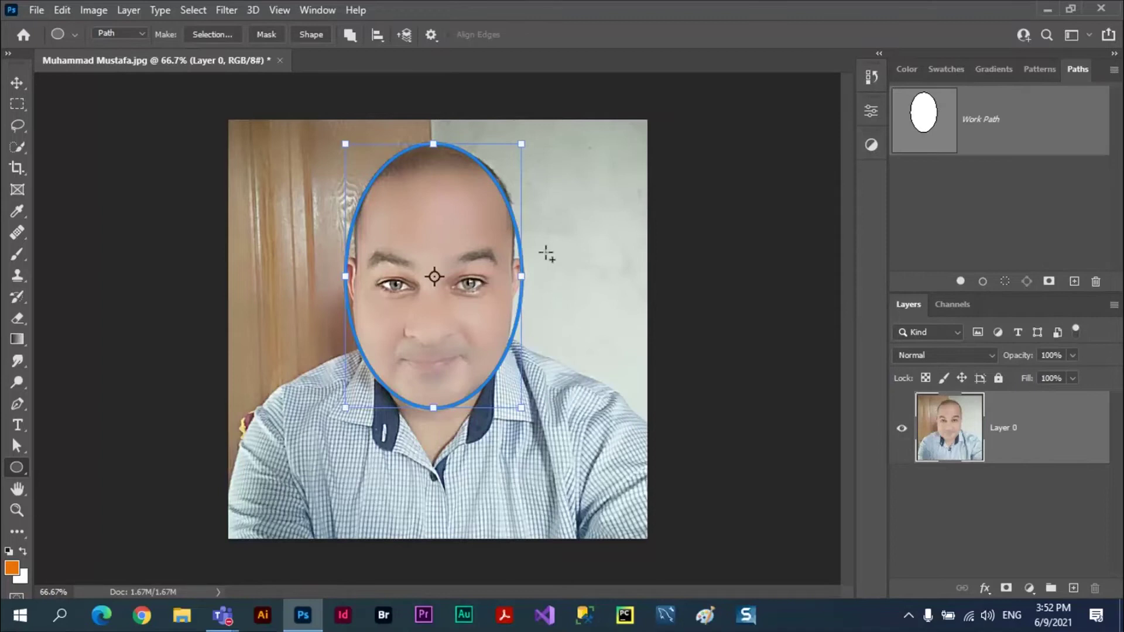
left_click_drag(542, 239, 564, 288)
left_click_drag(312, 237, 337, 289)
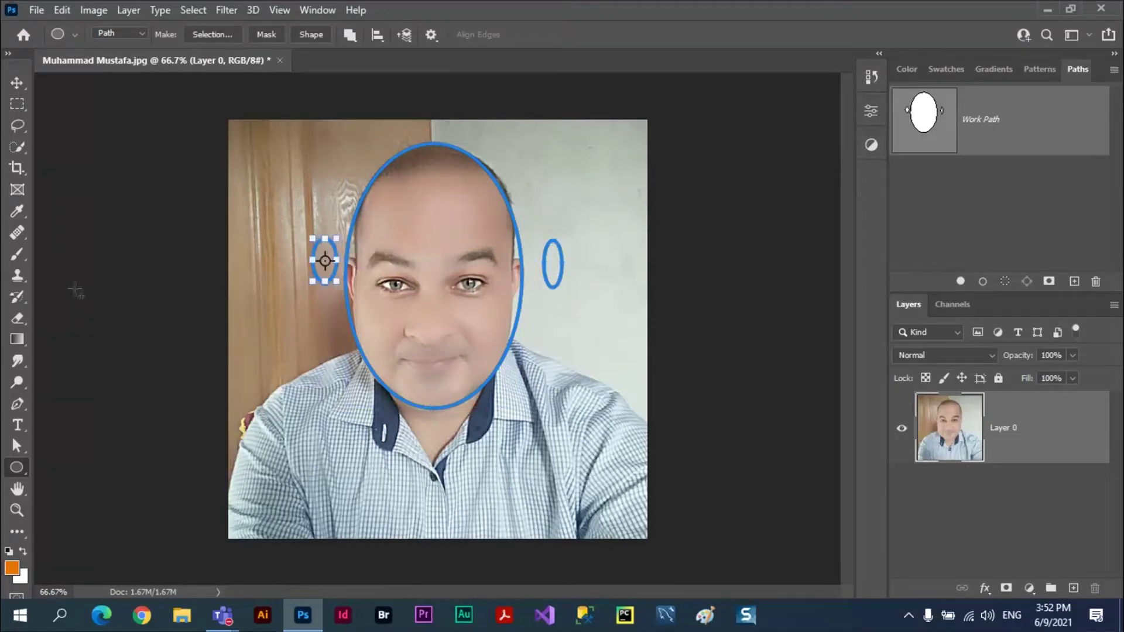
- Lower the head ellipse's top edge slightly and move the two small ellipses over the ears with the Path Selection tool
left_click(17, 447)
left_click(73, 443)
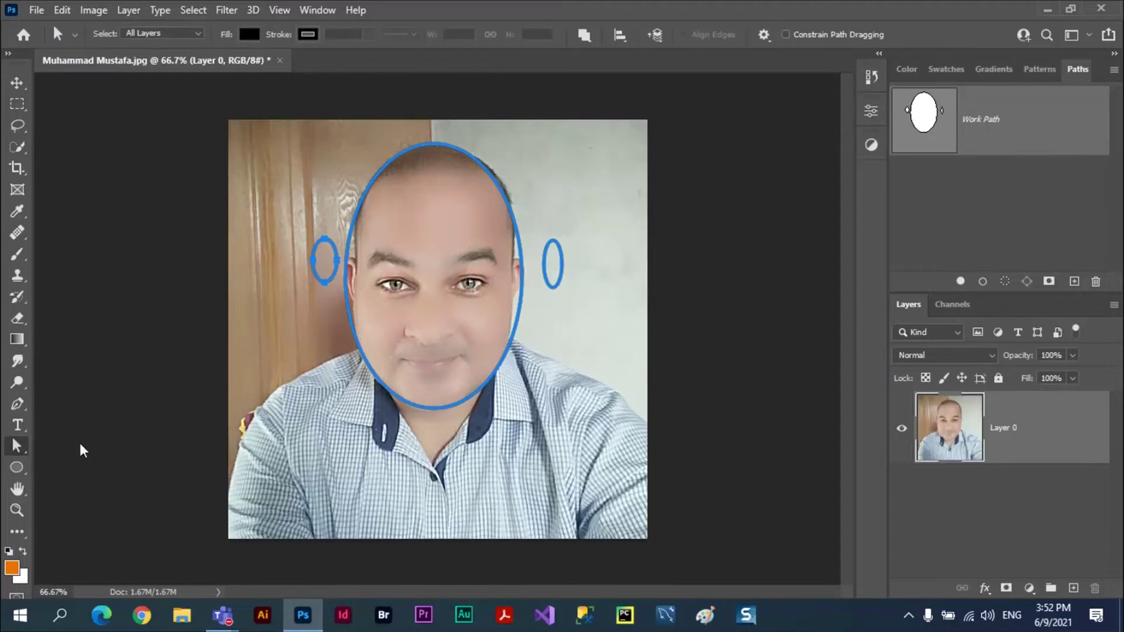
left_click(438, 144)
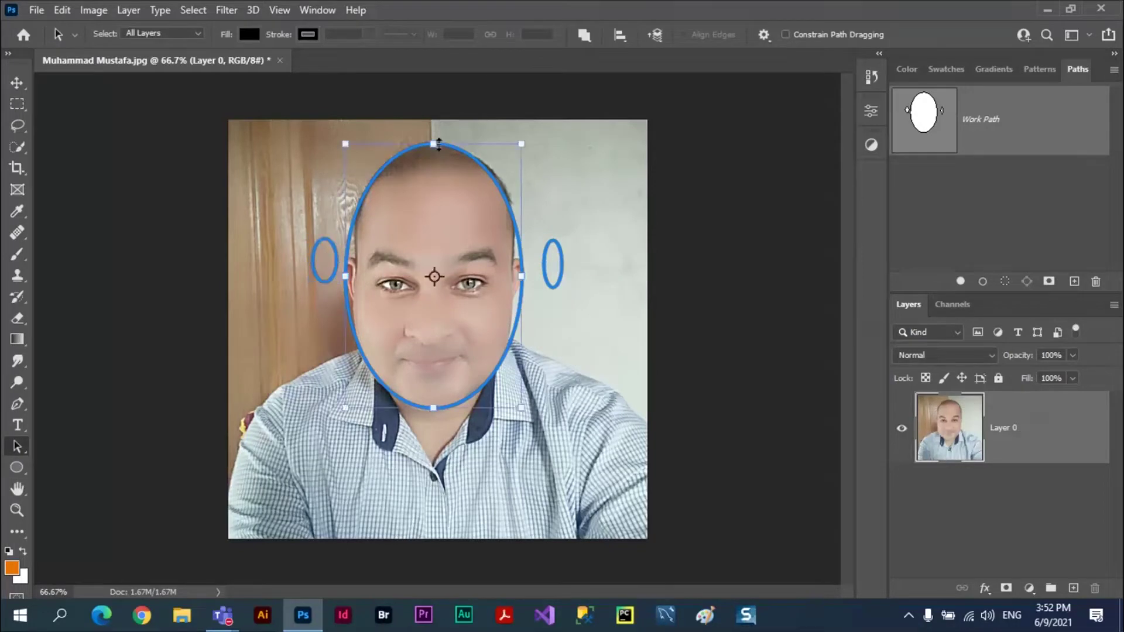
left_click_drag(441, 147, 445, 149)
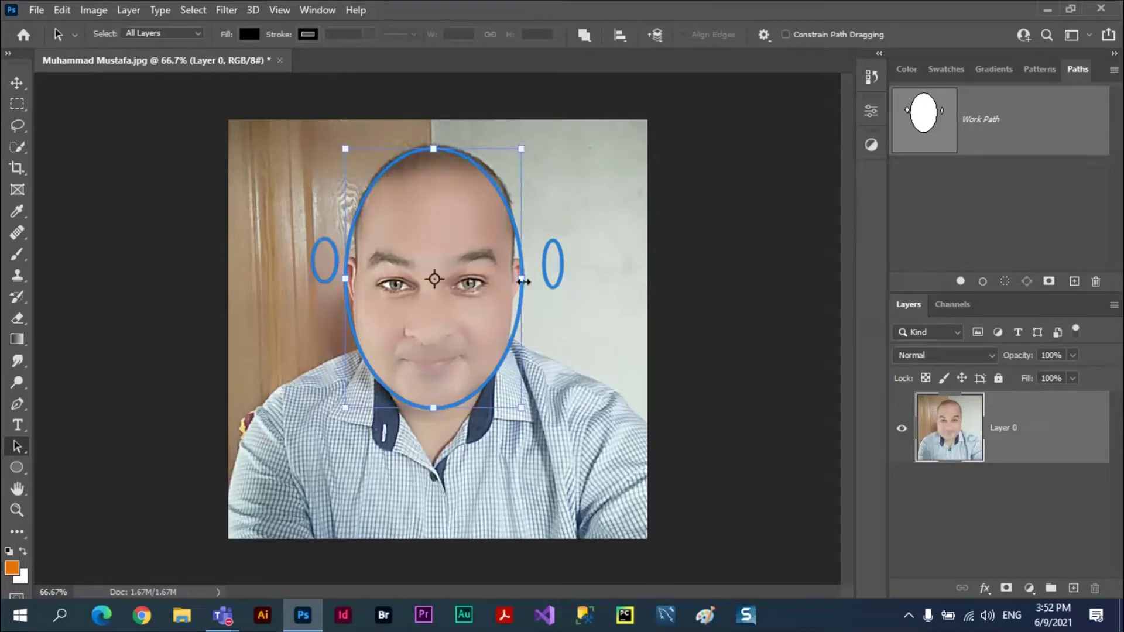
left_click(551, 251)
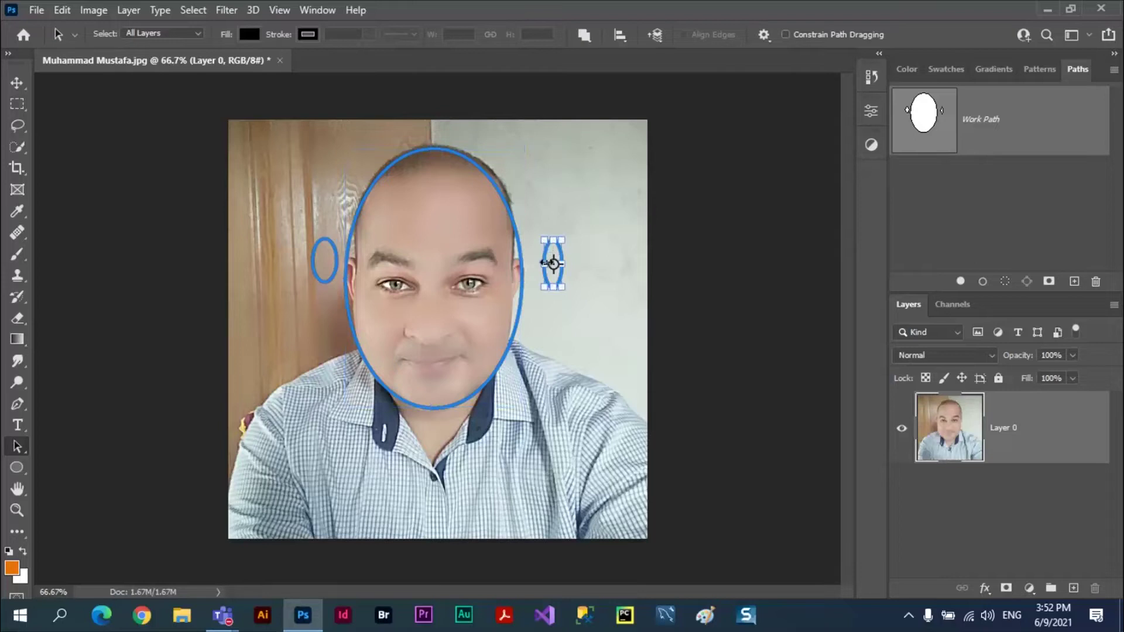
left_click_drag(546, 275, 501, 298)
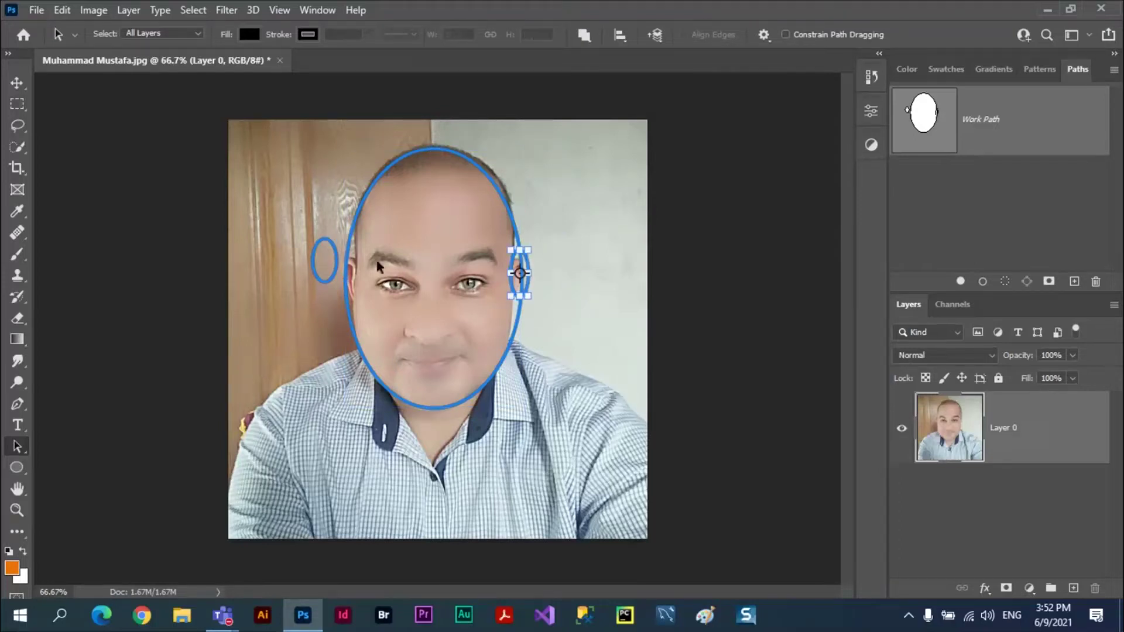
left_click(337, 265)
left_click_drag(335, 253, 357, 272)
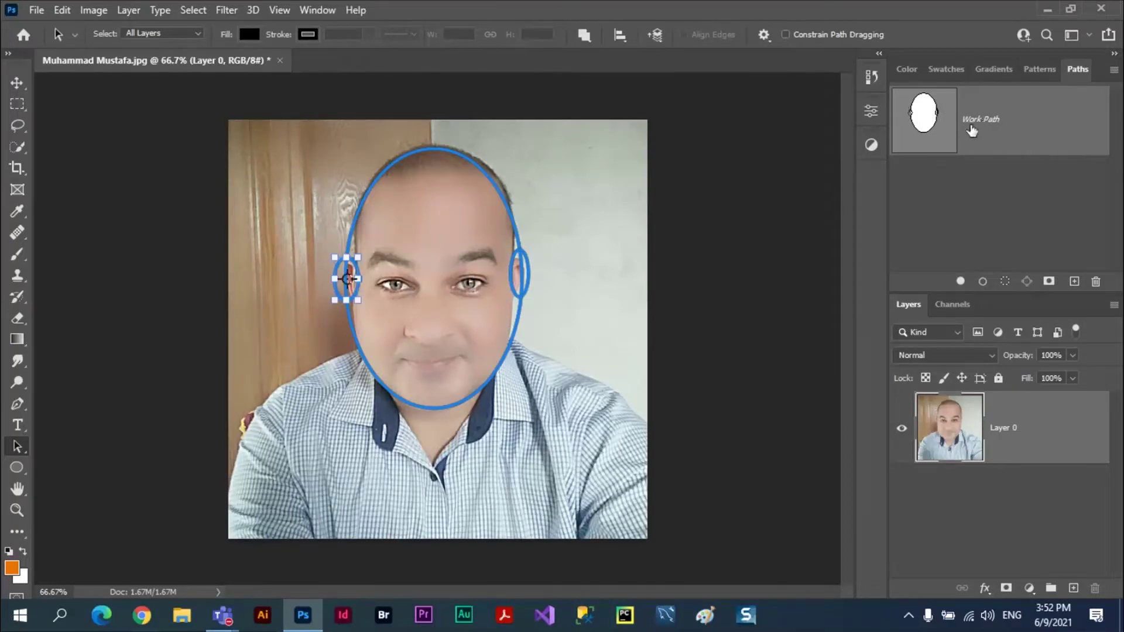
left_click(335, 194)
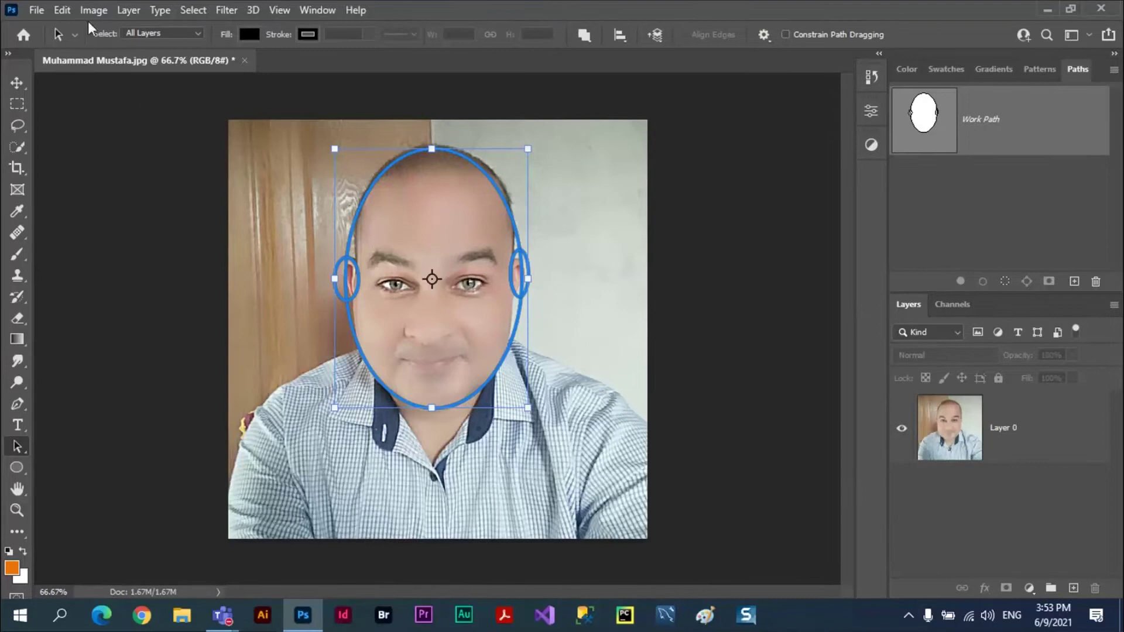
left_click(127, 10)
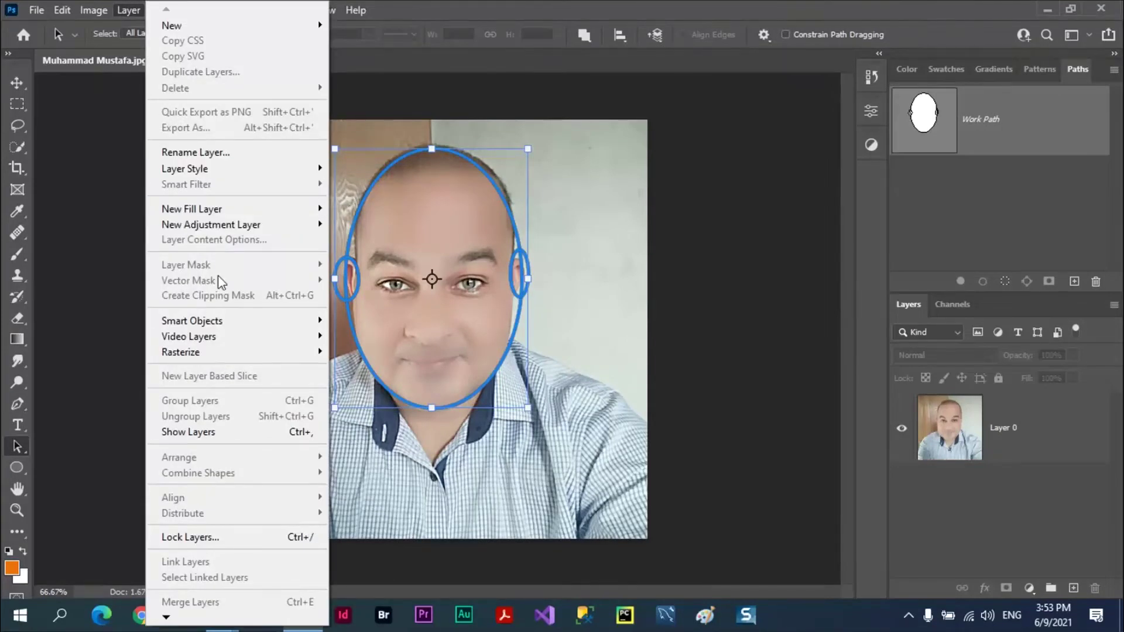
left_click(1021, 214)
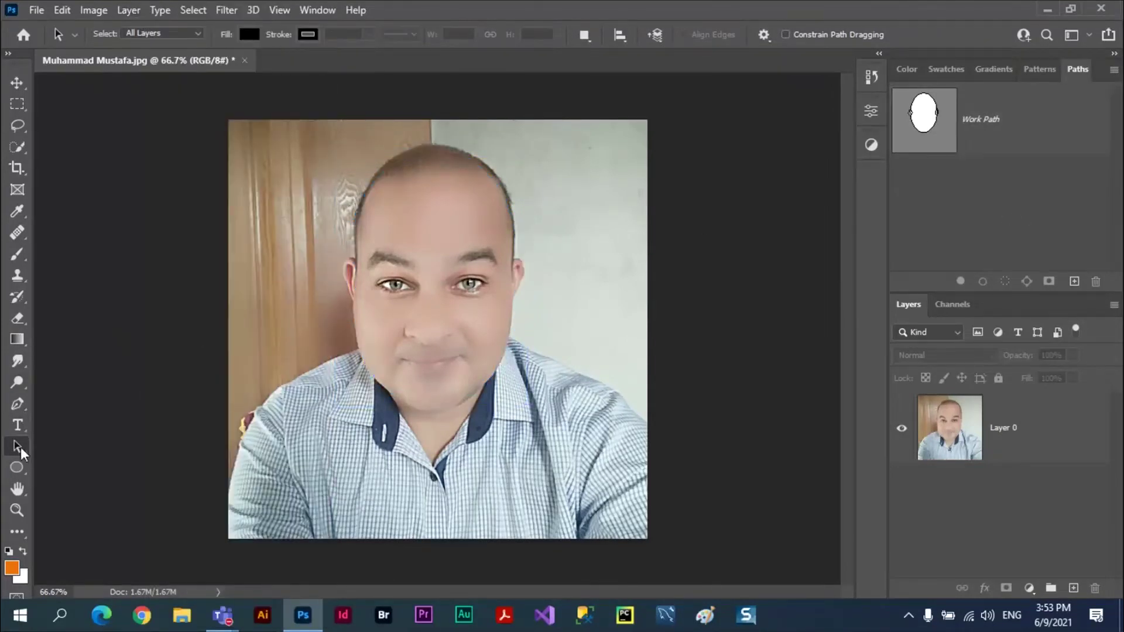
- Add a vector mask to Layer 0 from the current Work Path, and deselect the layer
left_click(1045, 440)
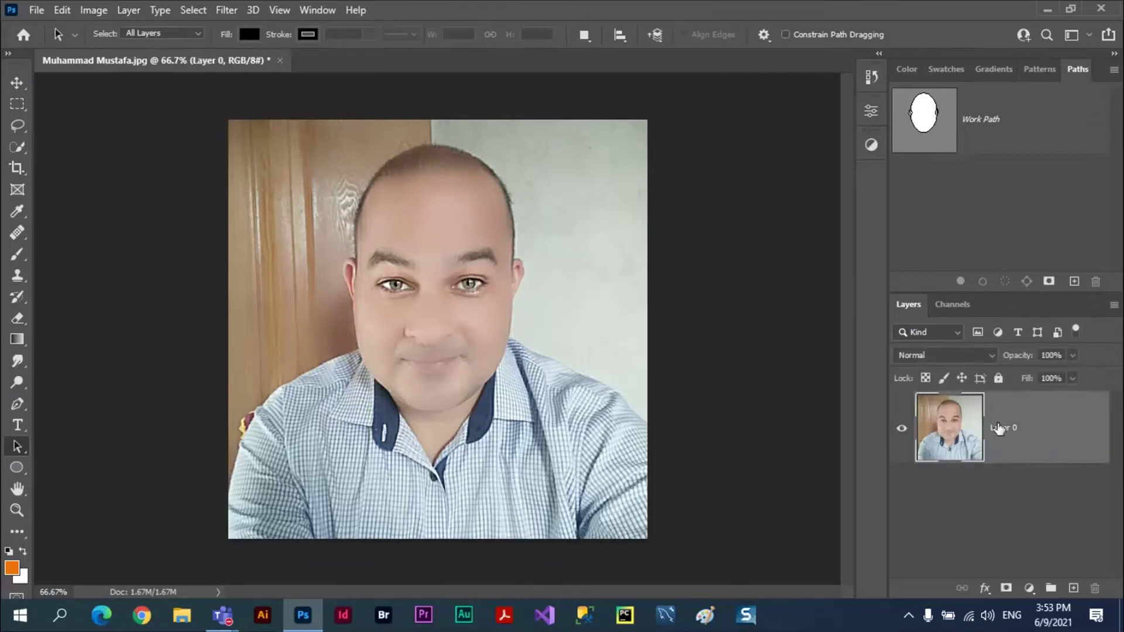
left_click(1001, 128)
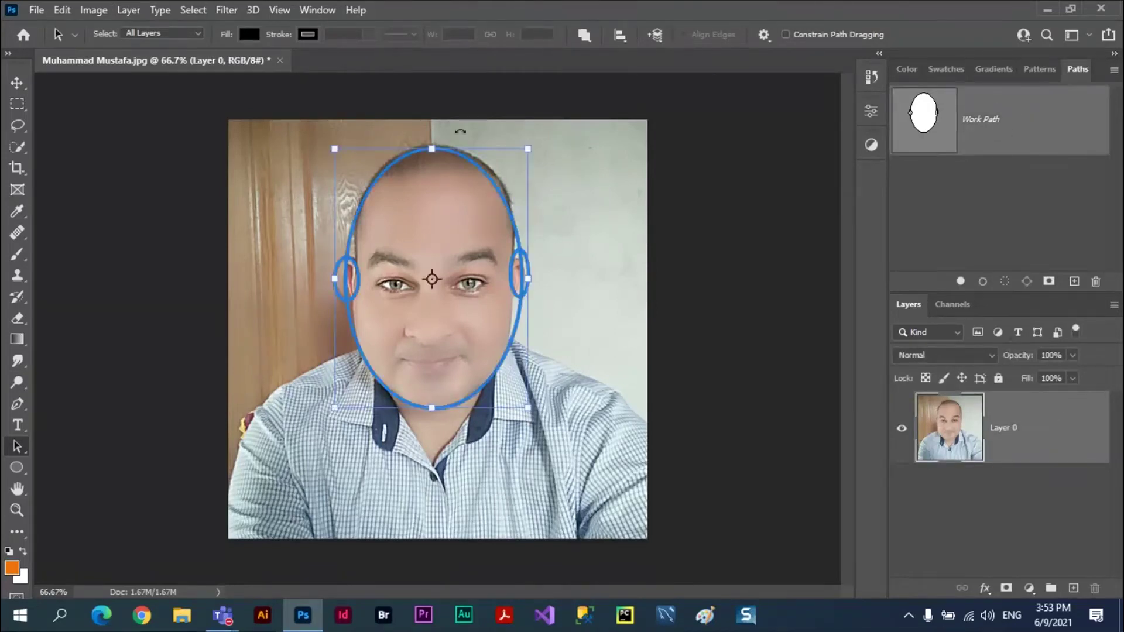
left_click(127, 12)
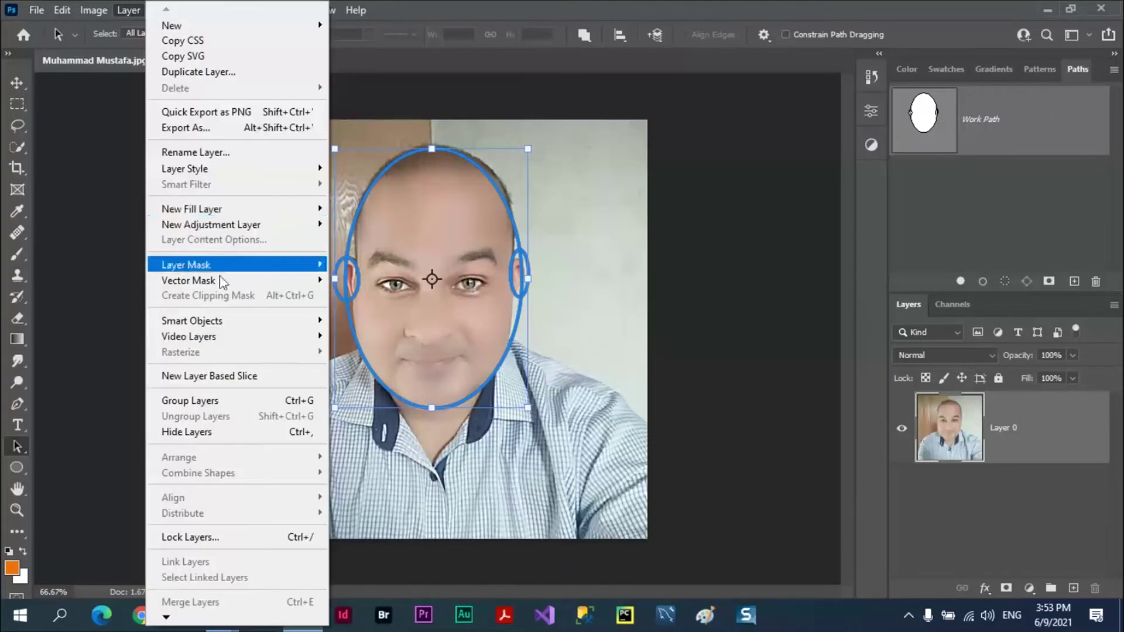
mouse_move(221, 283)
left_click(359, 312)
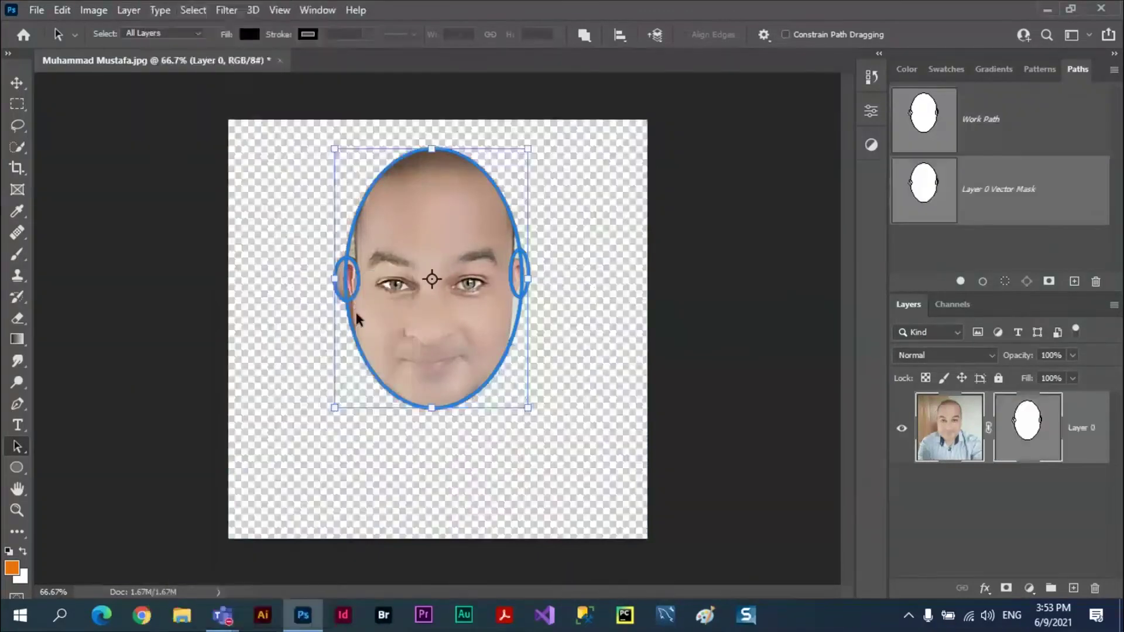
left_click(694, 237)
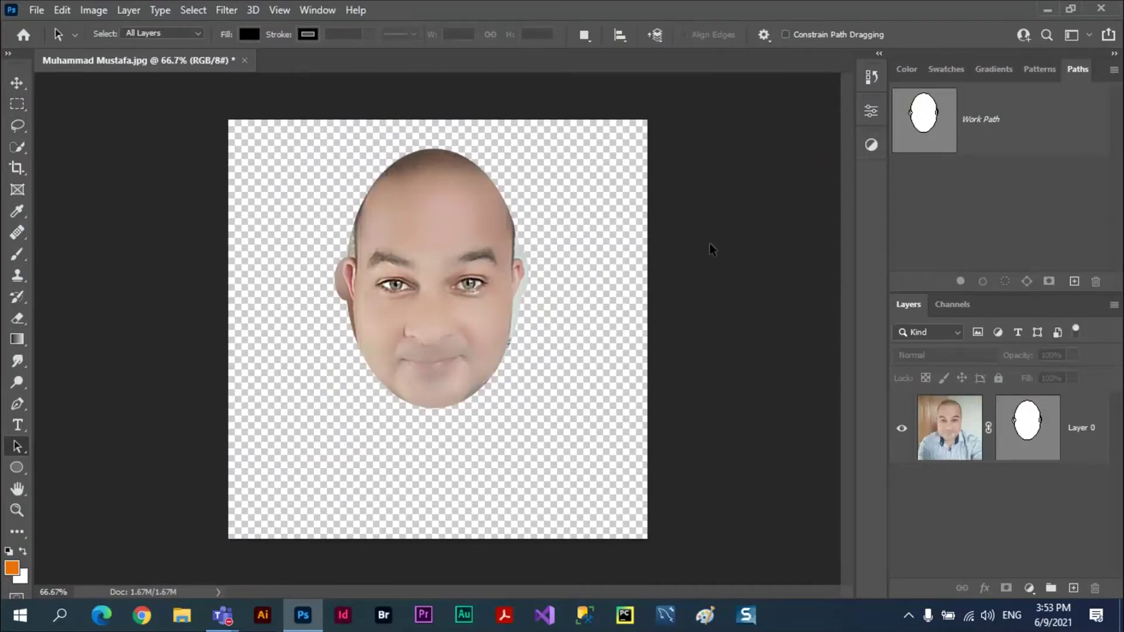
- Close the portrait without saving and create a new Web Most Common document of 1366 x 768 px at 72 ppi
left_click(243, 60)
left_click(556, 239)
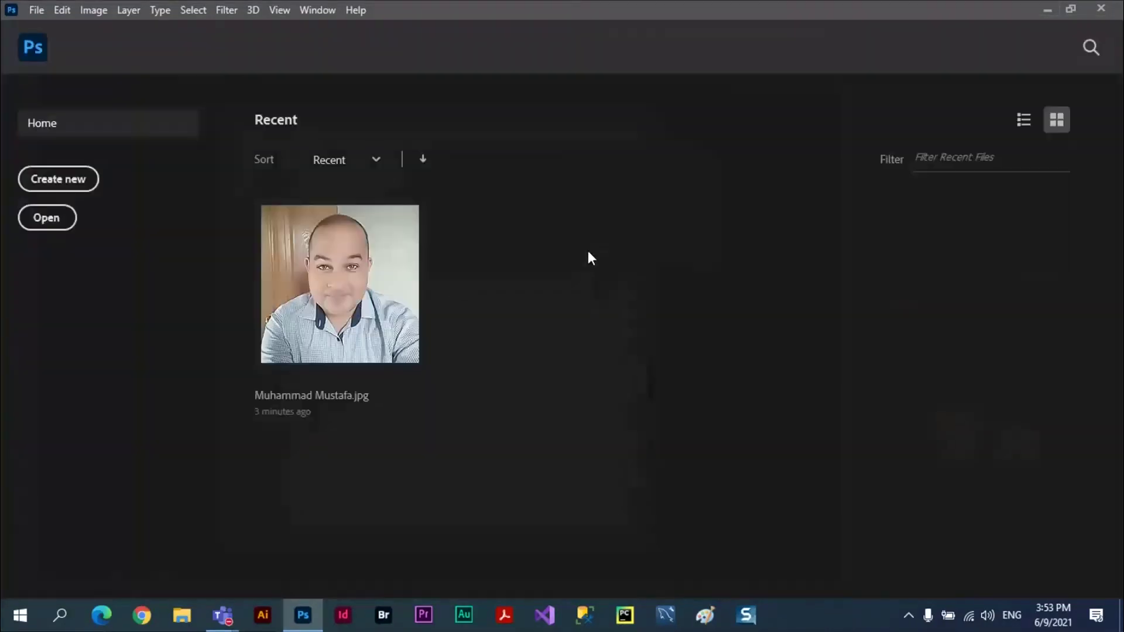
left_click(82, 185)
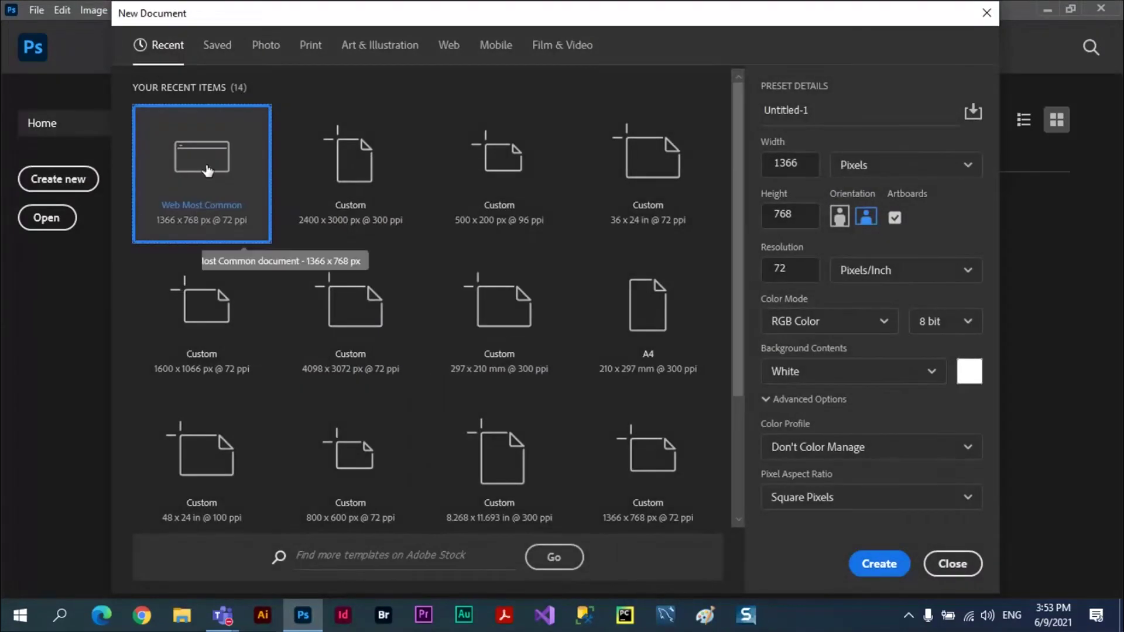
left_click(850, 557)
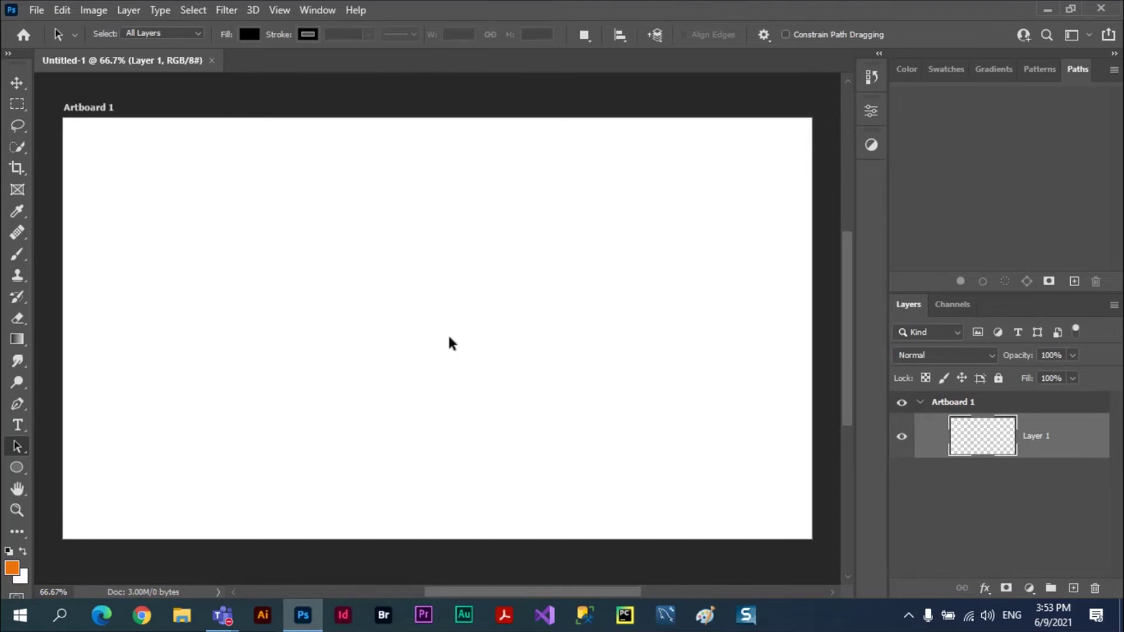
- Switch to Adobe Bridge to browse for image files
left_click(24, 35)
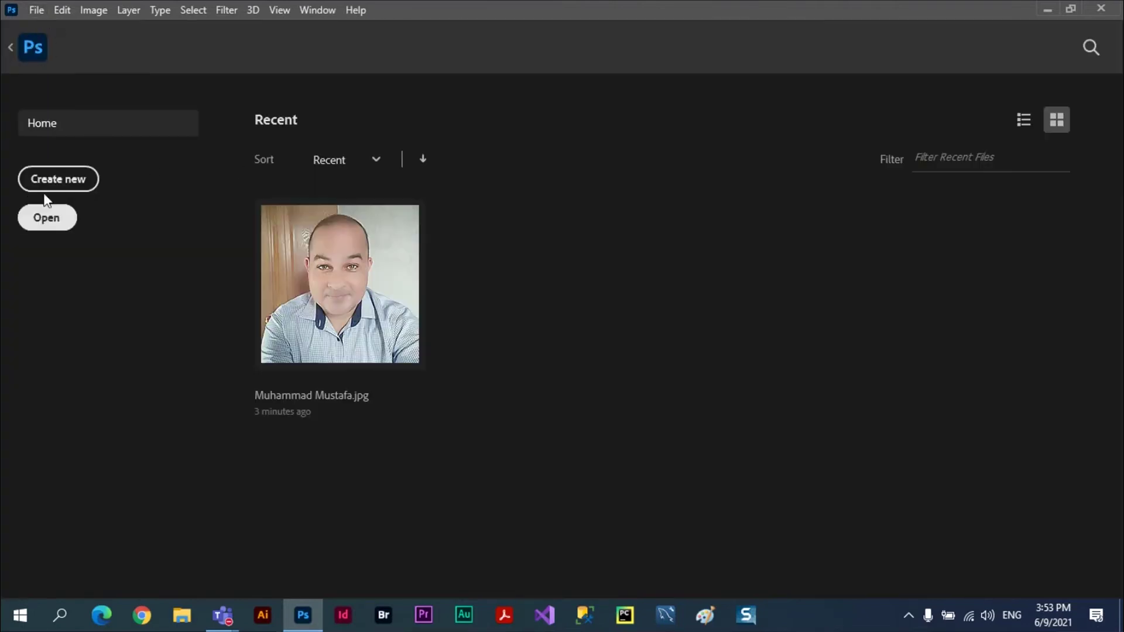
left_click(36, 10)
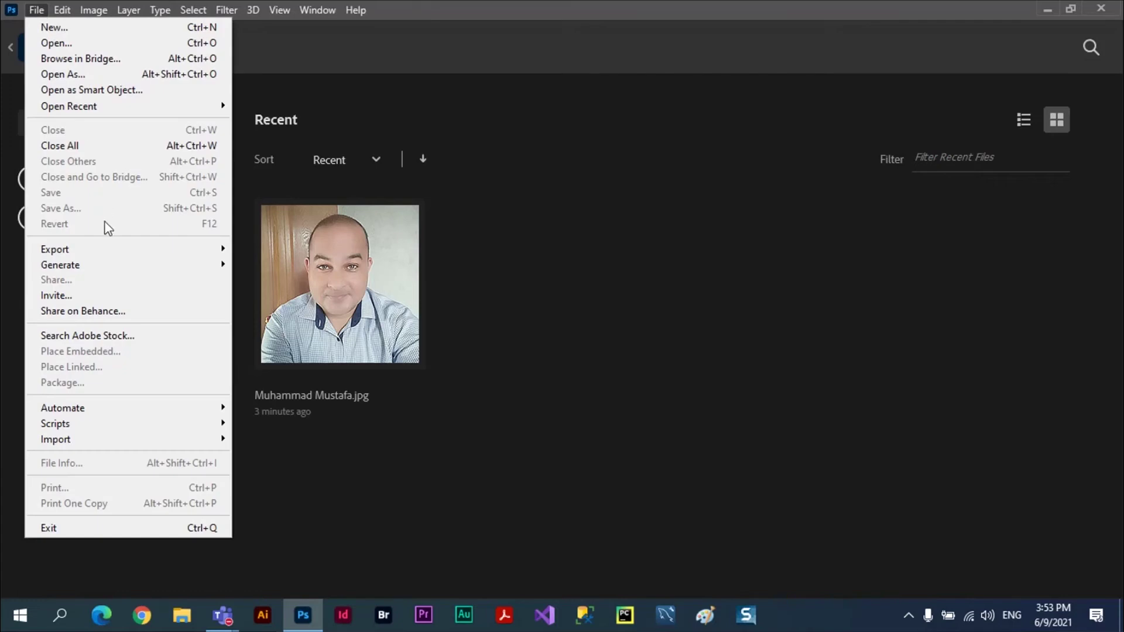
left_click(82, 59)
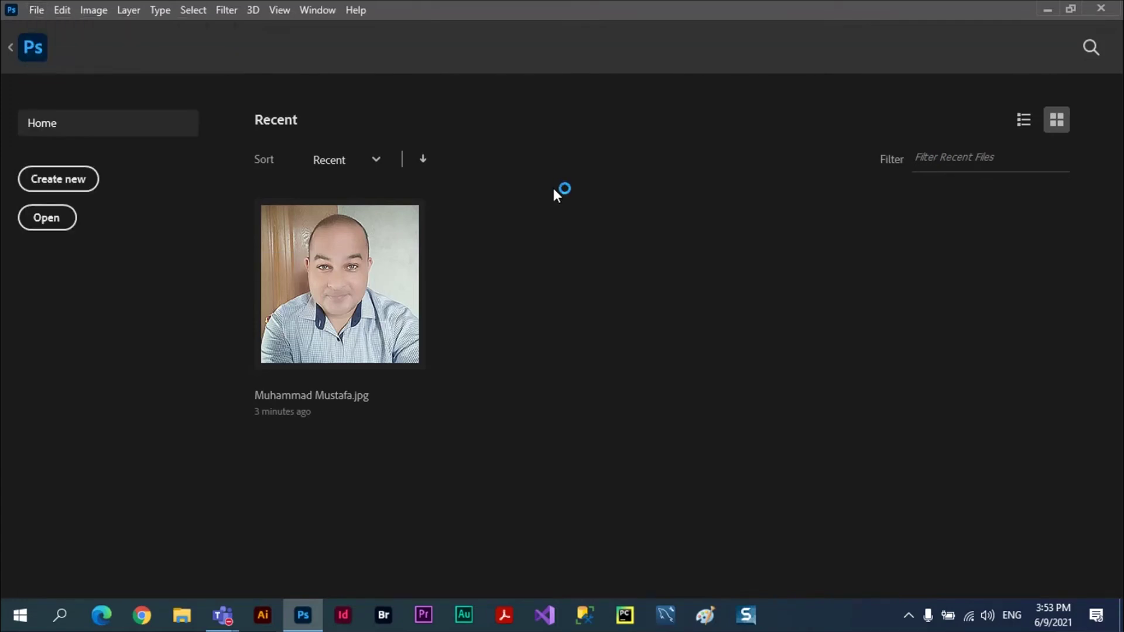
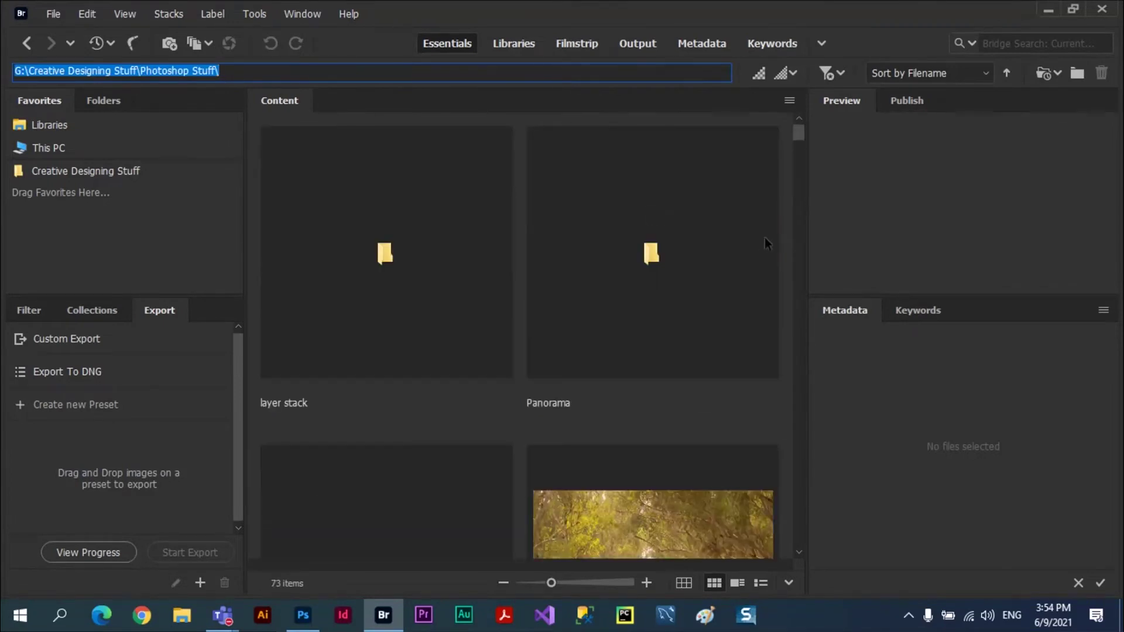
- Find the red cardinal image 17f2633bdb318d020ef0e7207de7209c.jpg among the files and open it in Photoshop
left_click_drag(799, 136, 799, 184)
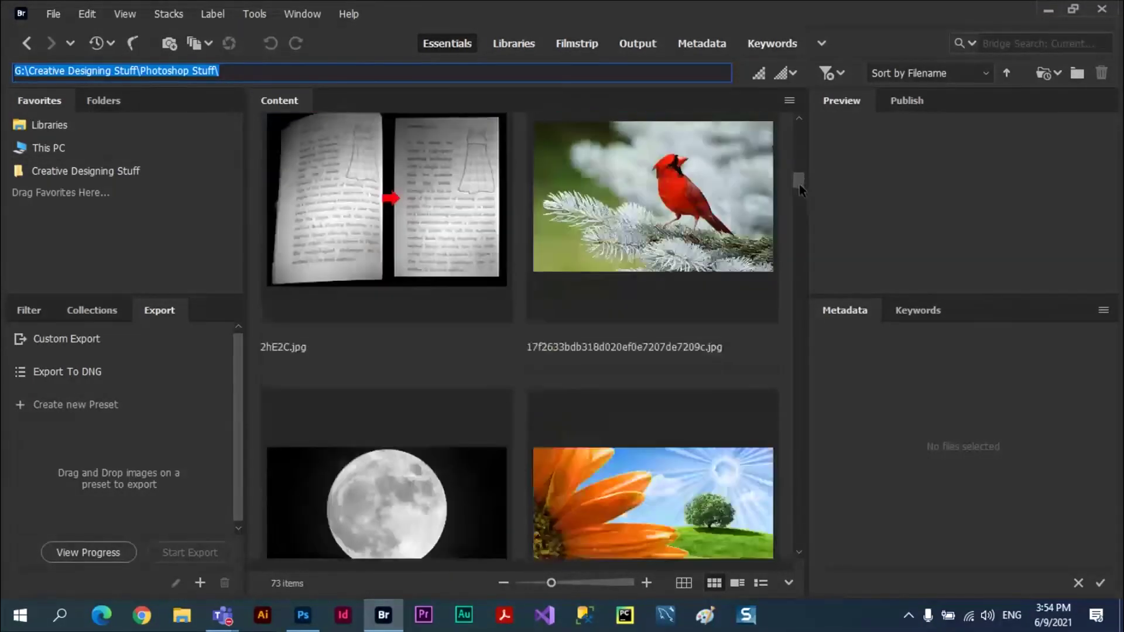
left_click(681, 221)
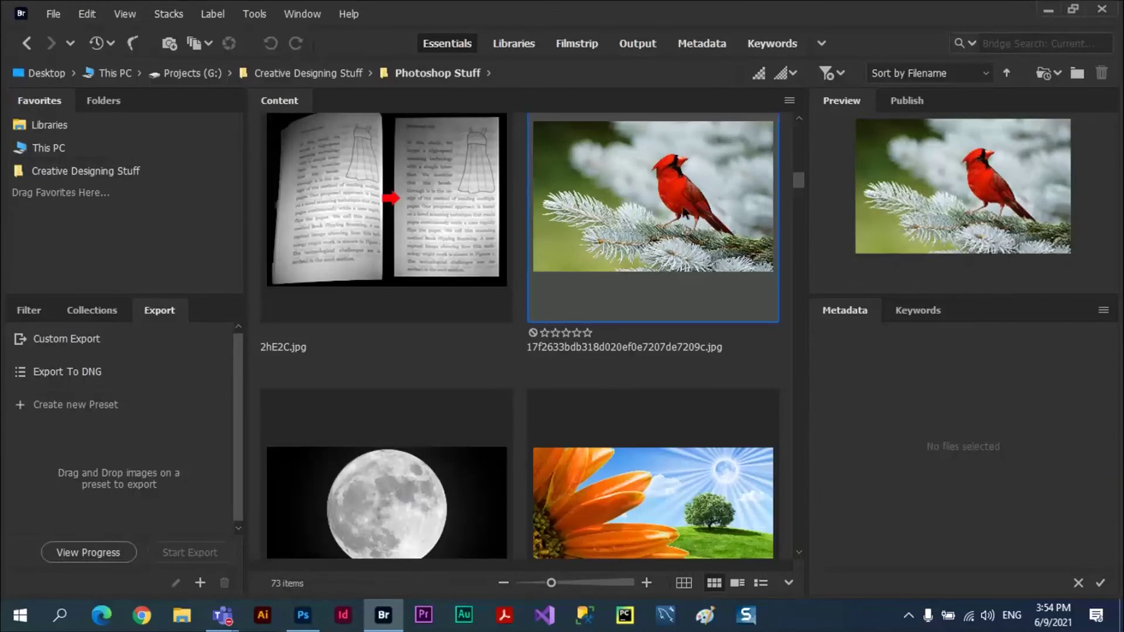
double_click(570, 297)
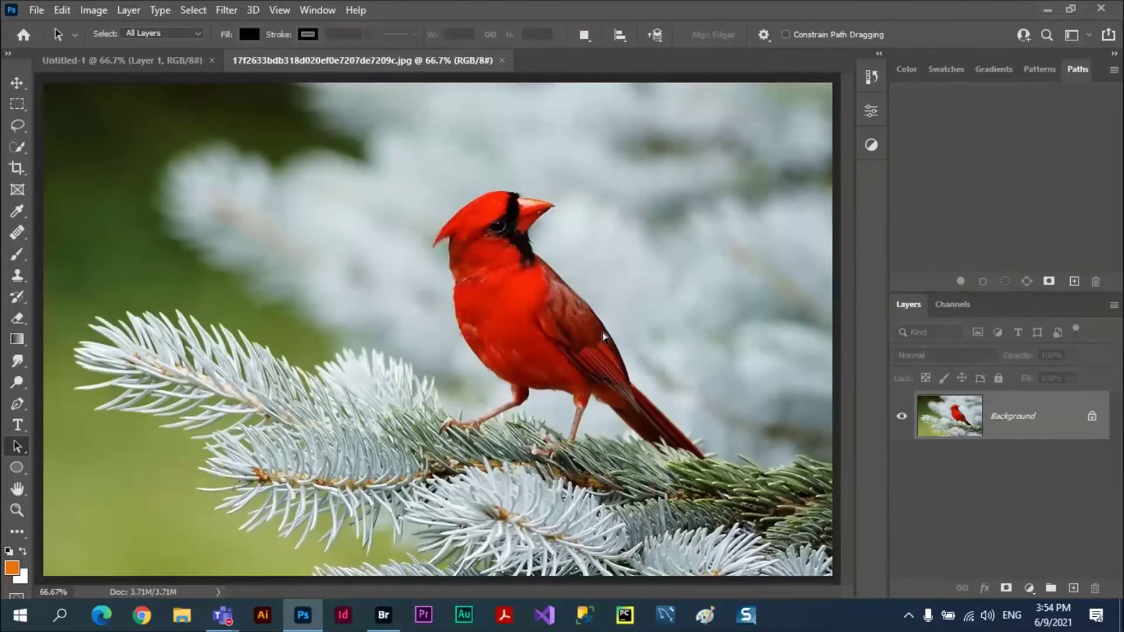
- Copy the entire cardinal image and paste it into the Untitled-1 document
key("ctrl+a")
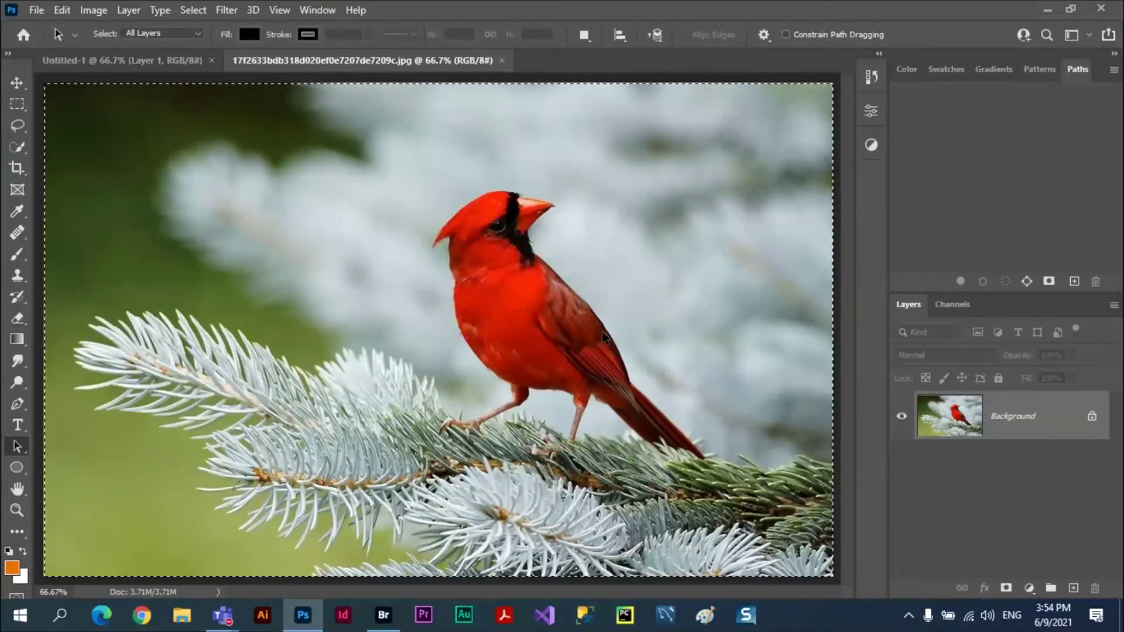
left_click(120, 61)
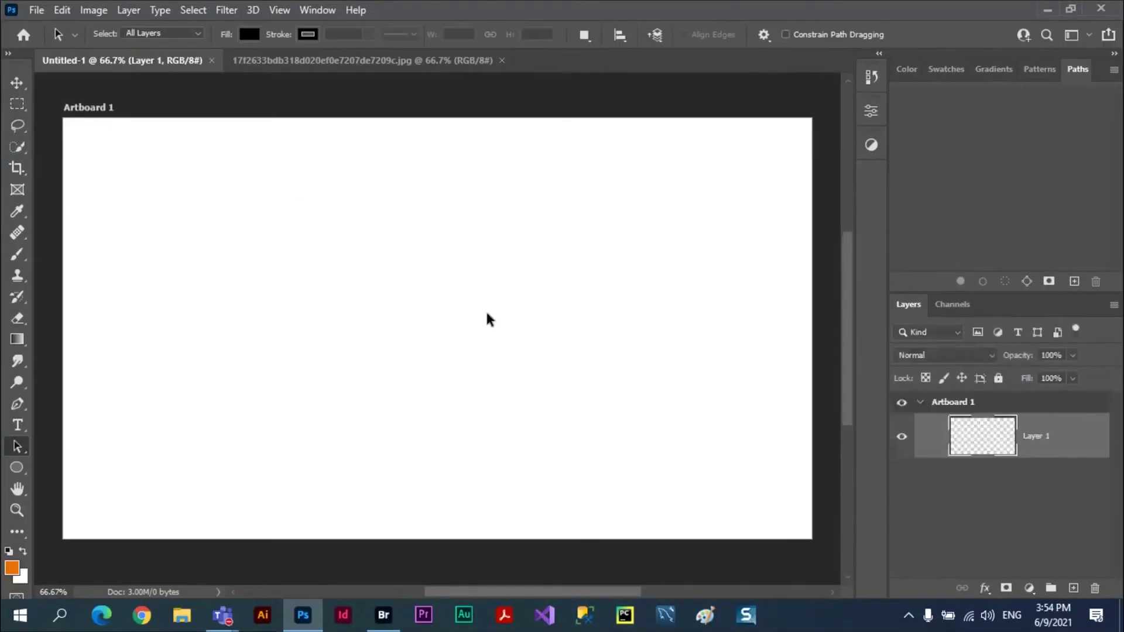
key("ctrl+v")
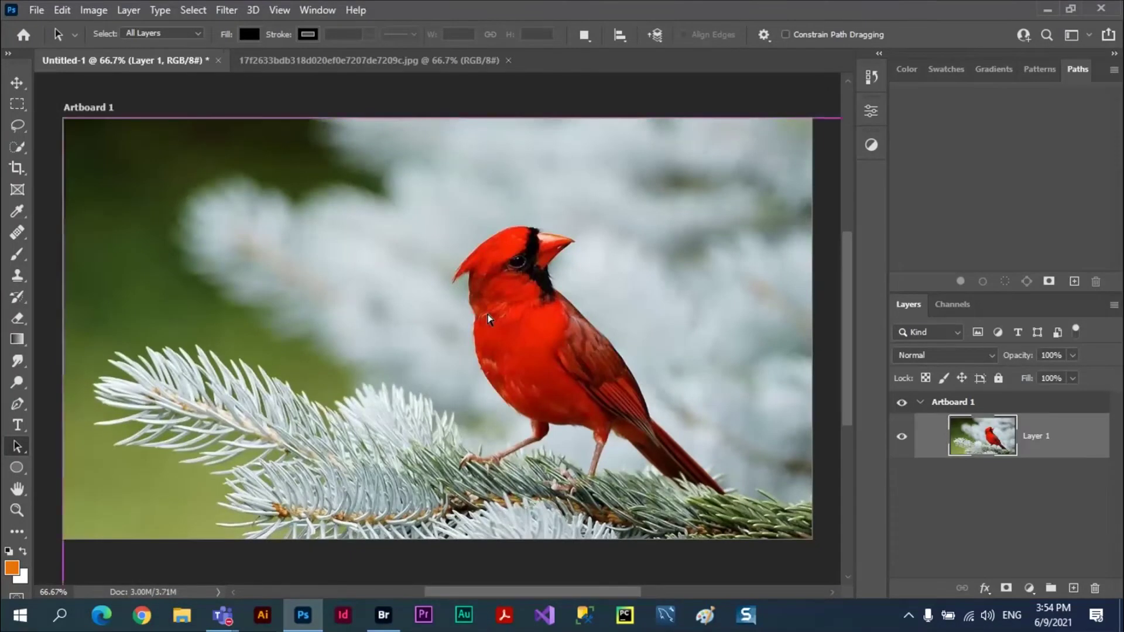
- Free-transform the pasted cardinal image to about 70% width and 82% height, placing it against the artboard's right side
key("ctrl+t")
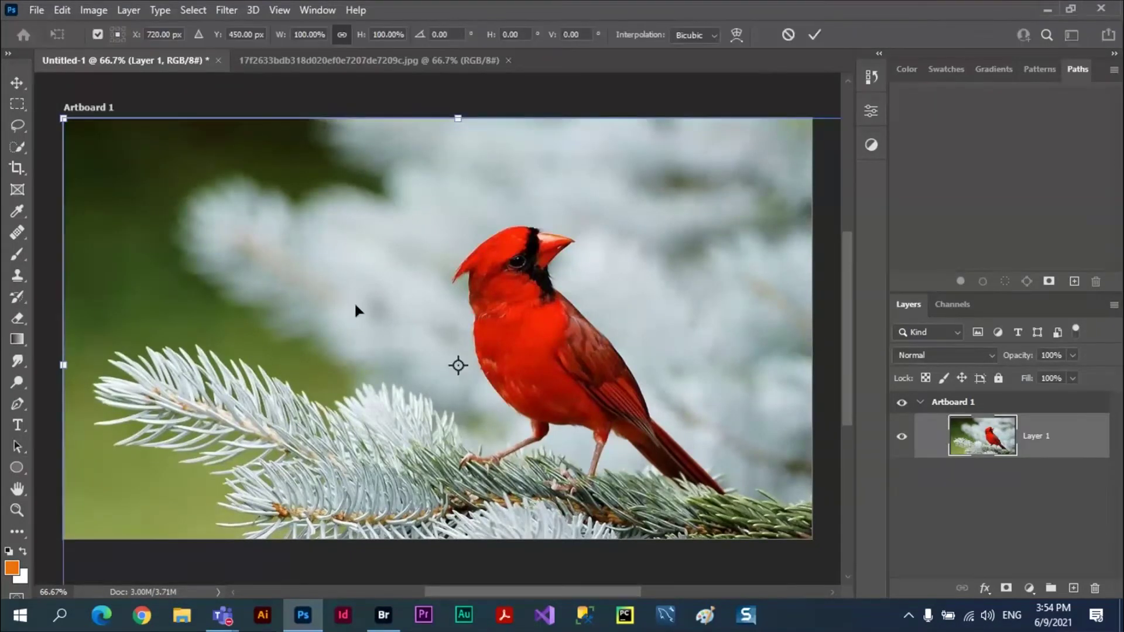
left_click_drag(63, 118, 416, 291)
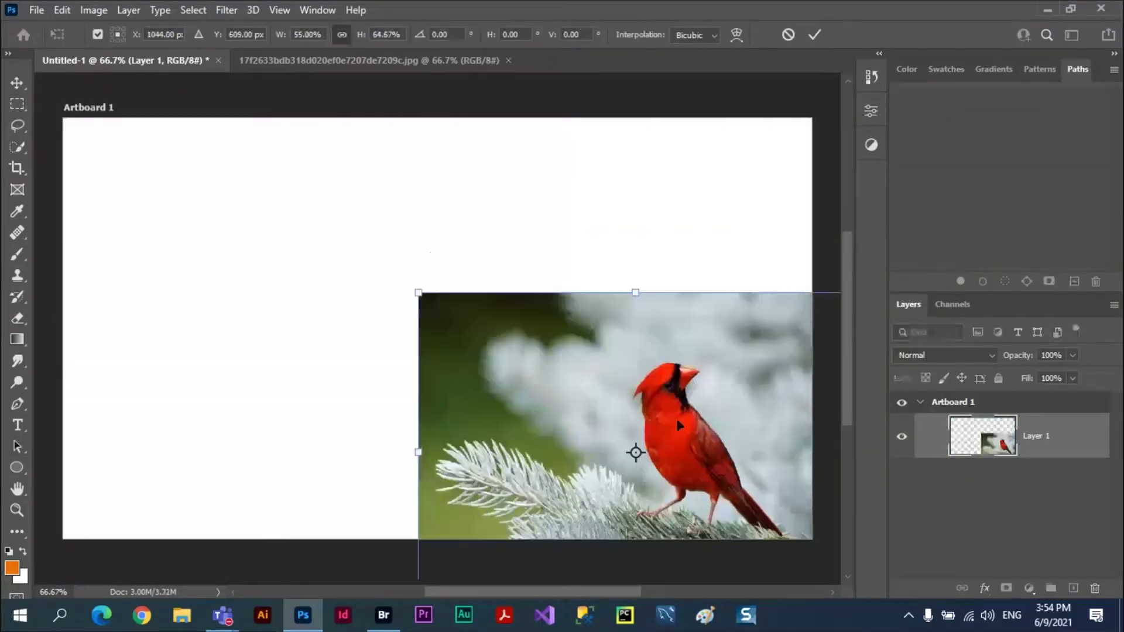
left_click_drag(618, 374, 537, 231)
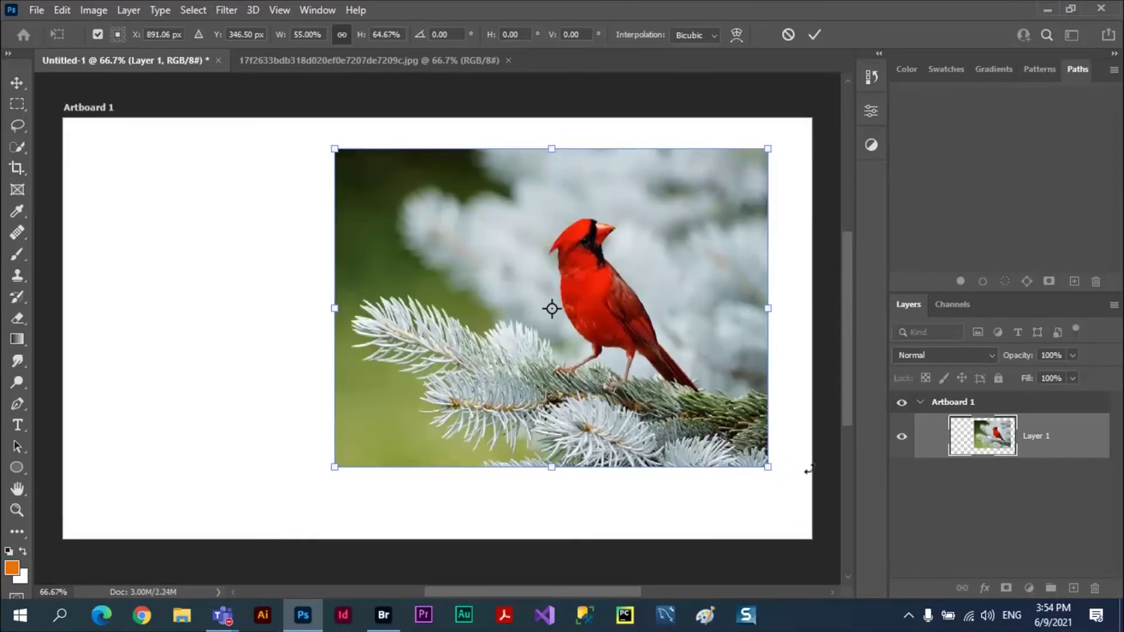
left_click_drag(776, 477, 820, 511)
left_click_drag(333, 148, 291, 127)
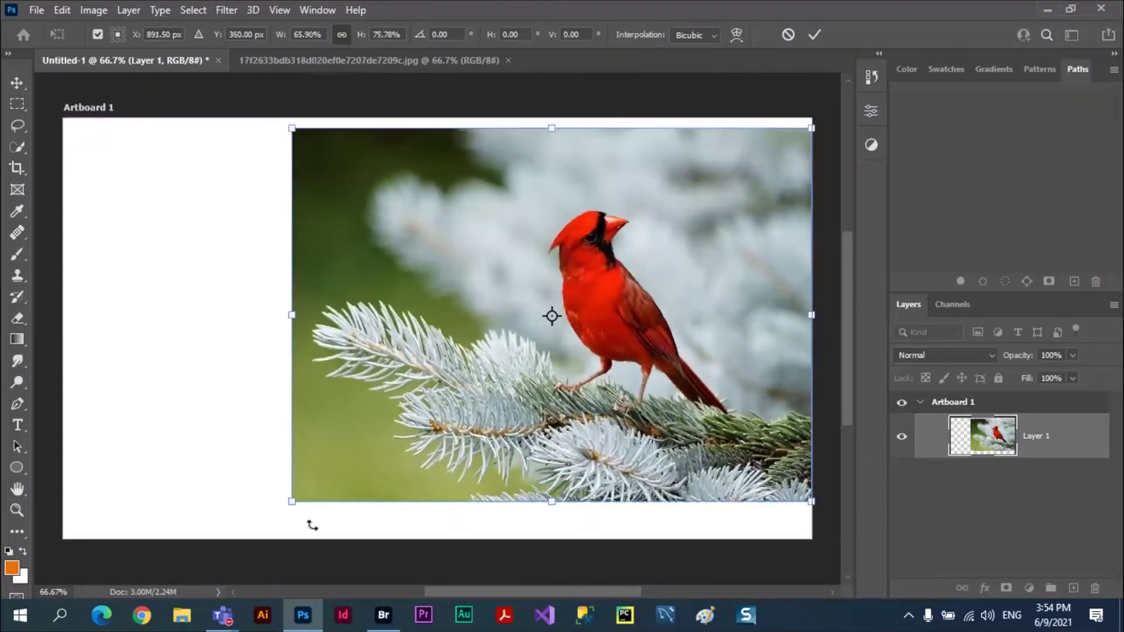
left_click_drag(293, 502, 235, 549)
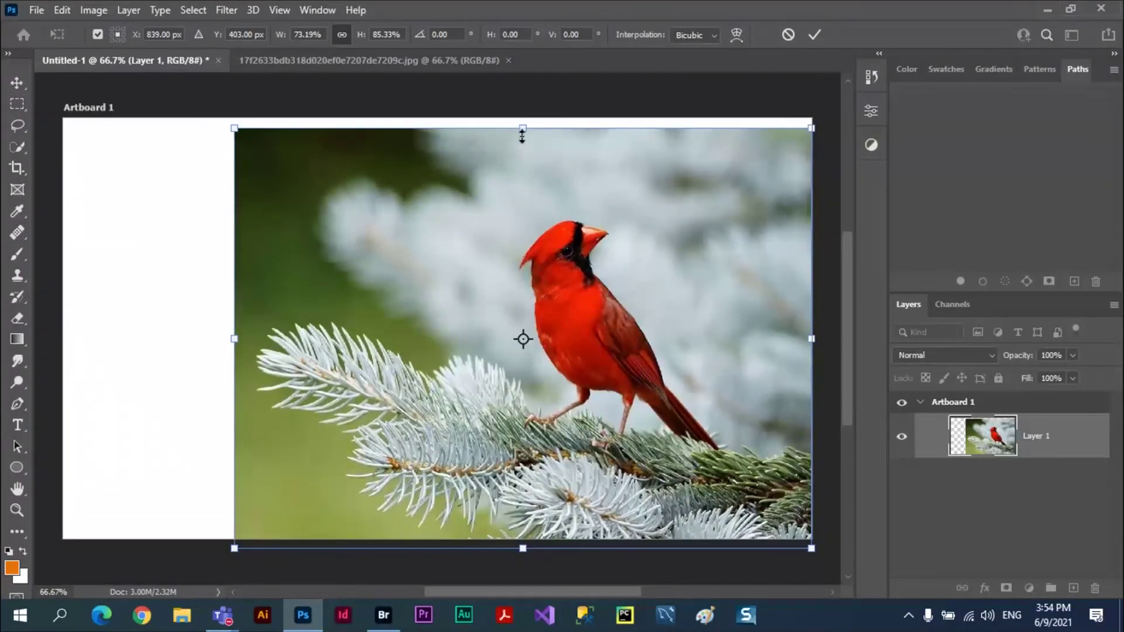
left_click_drag(522, 136, 522, 204)
left_click_drag(614, 353, 668, 304)
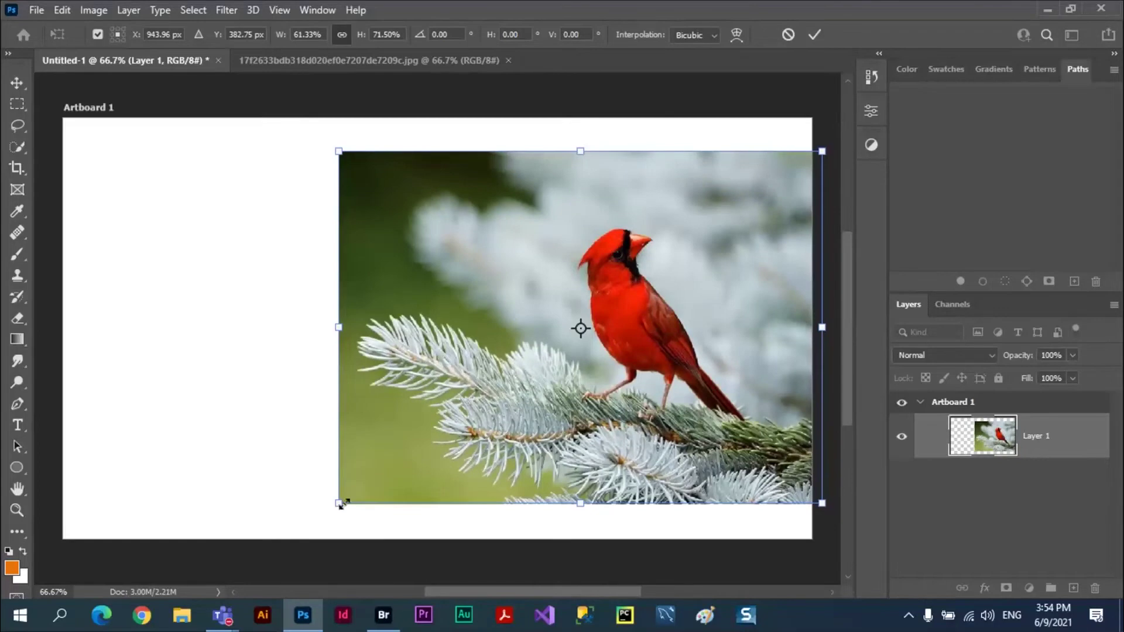
left_click_drag(340, 503, 312, 522)
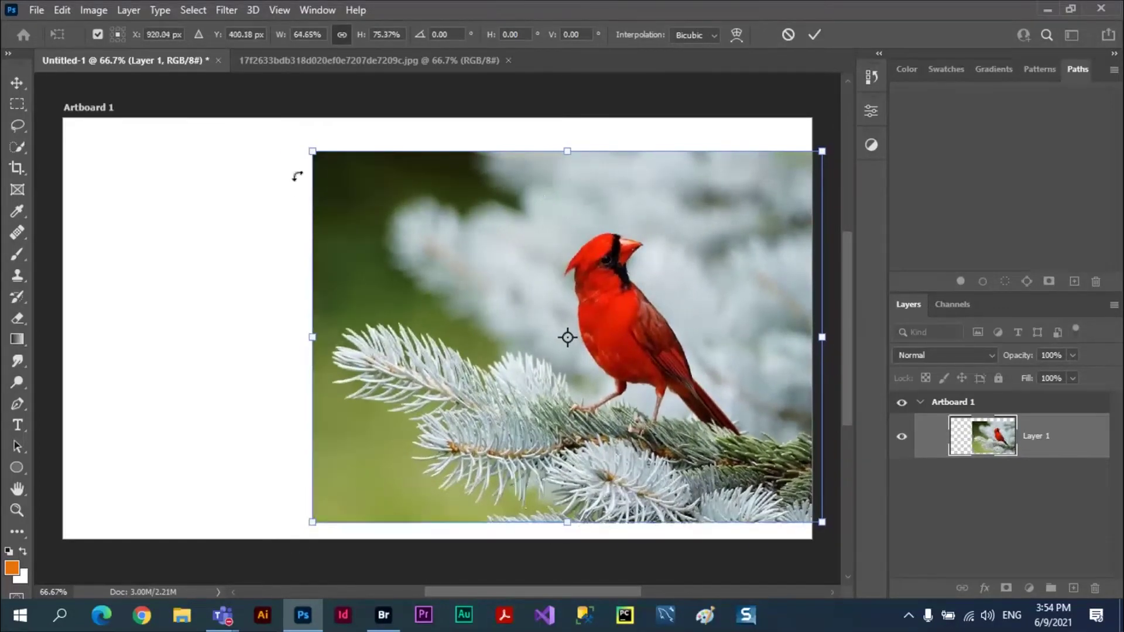
left_click_drag(310, 151, 269, 120)
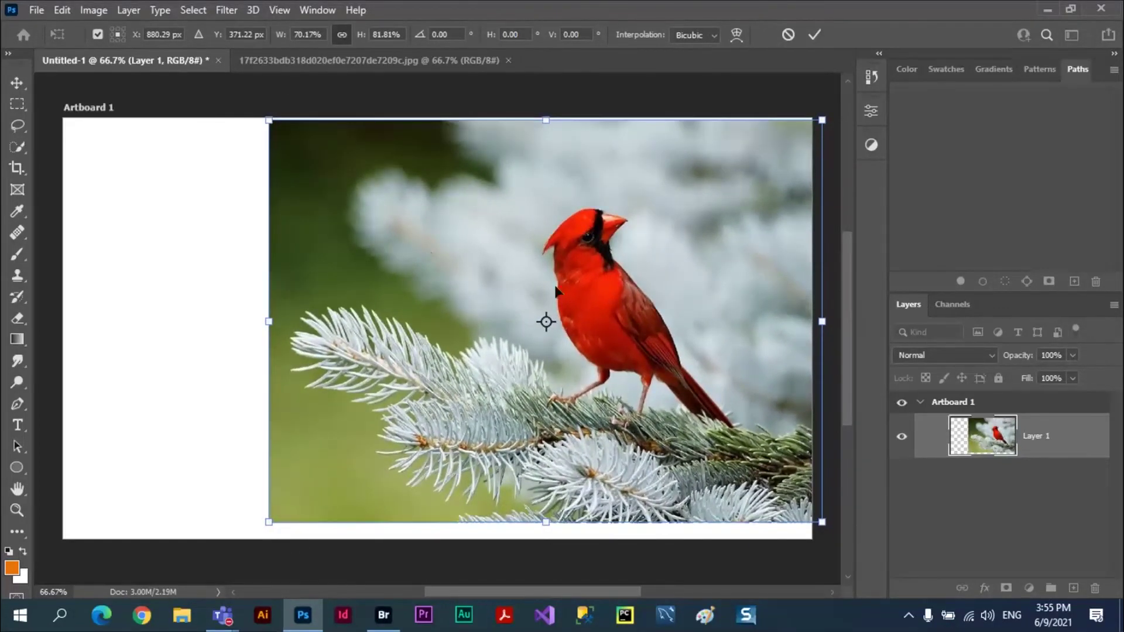
left_click(813, 35)
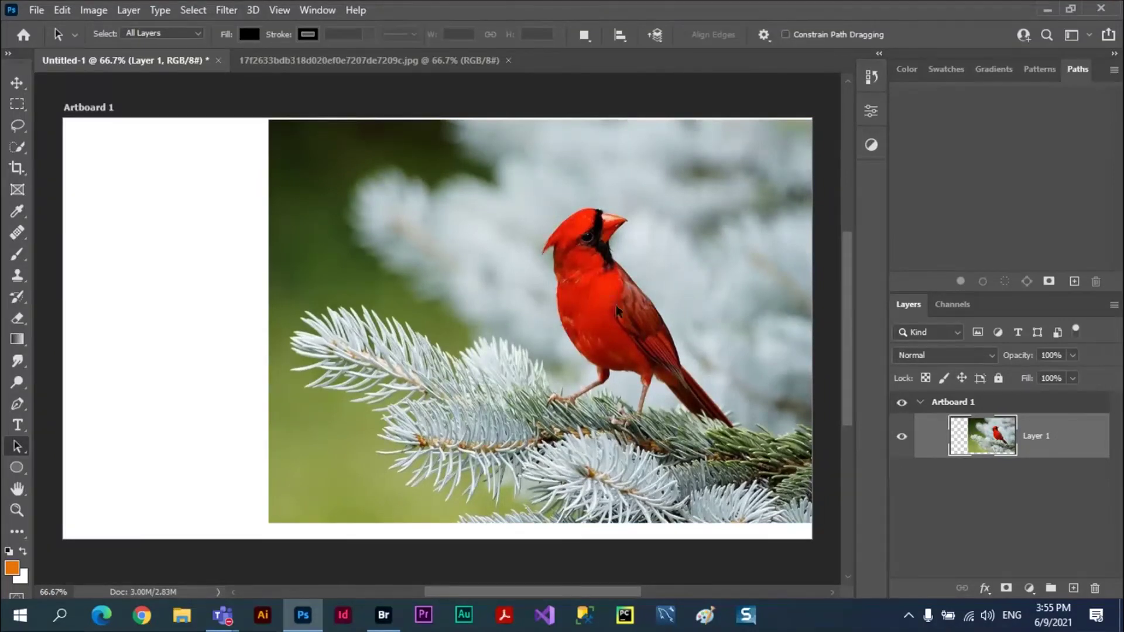
- Draw a large elliptical path around the cardinal with the Ellipse tool, extending past the artboard's top, right and bottom edges
left_click(577, 319)
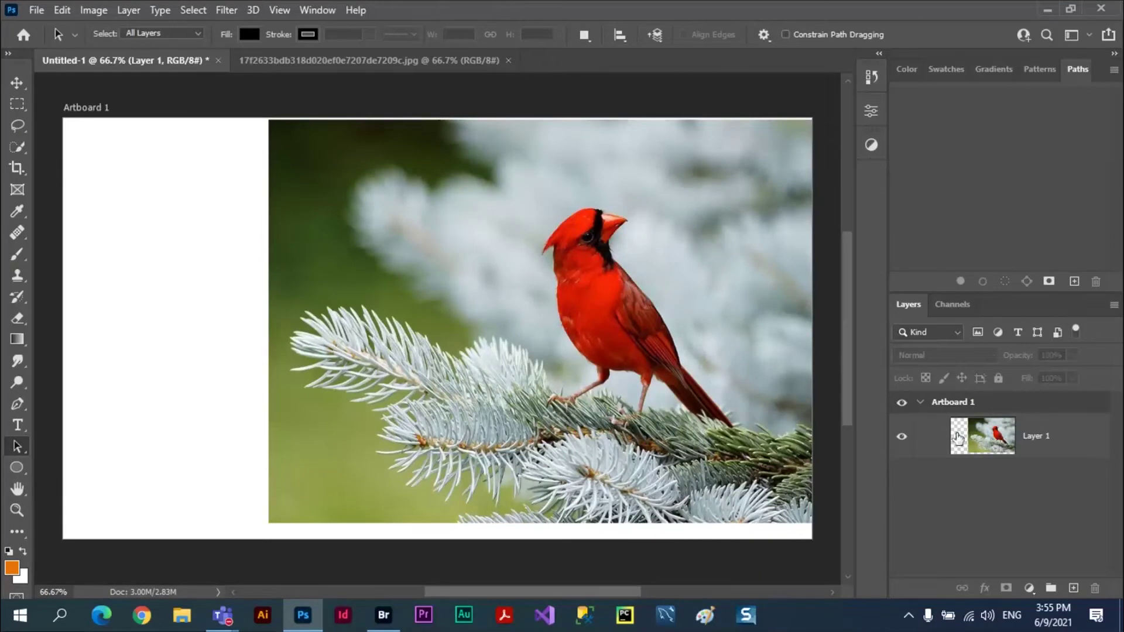
left_click(15, 465)
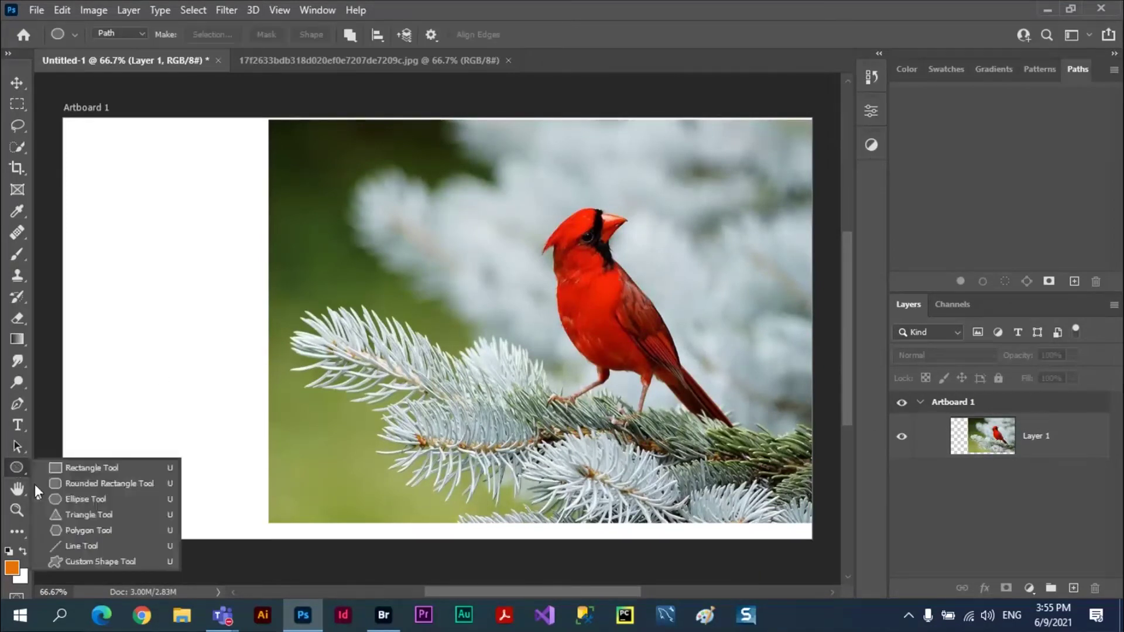
left_click(72, 499)
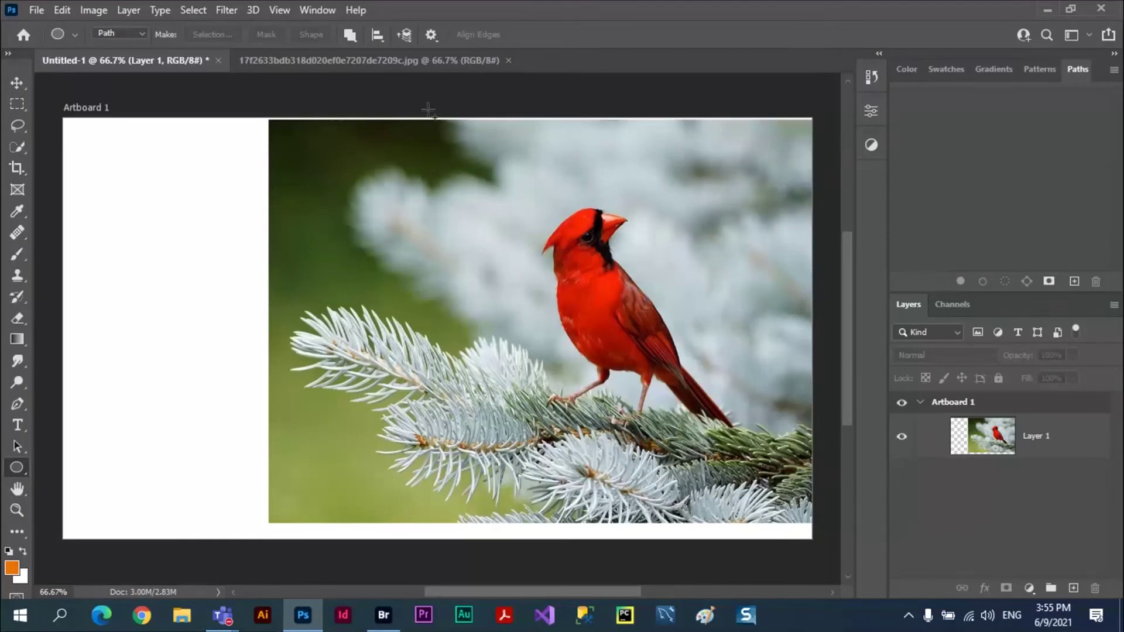
left_click_drag(387, 80, 831, 557)
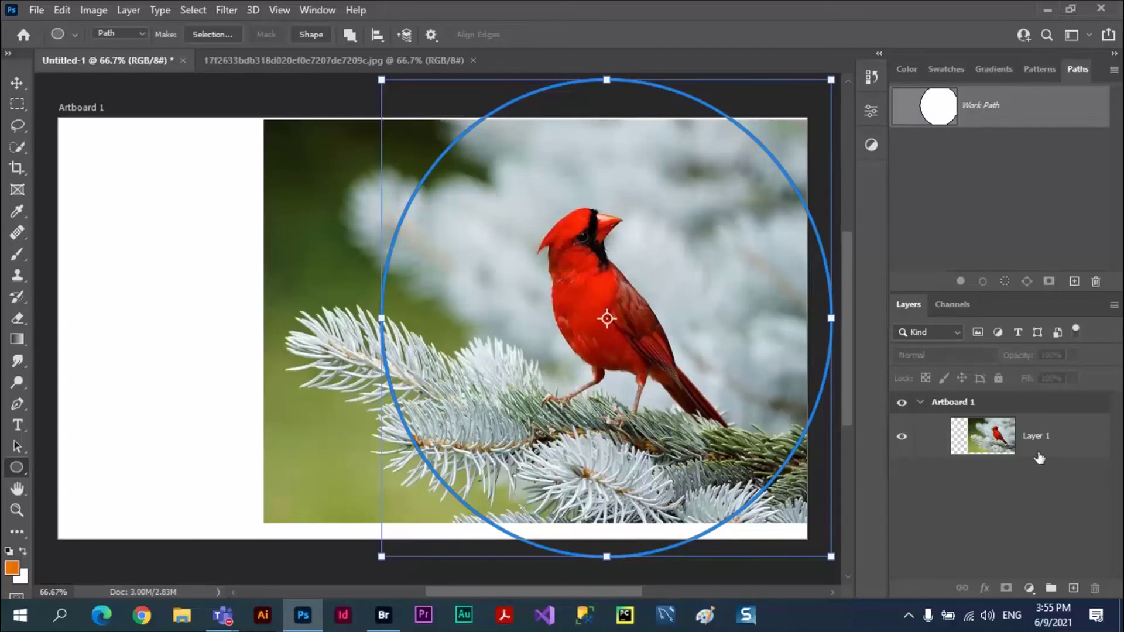
- Add a vector mask to Layer 1 from the current elliptical path
left_click(1049, 443)
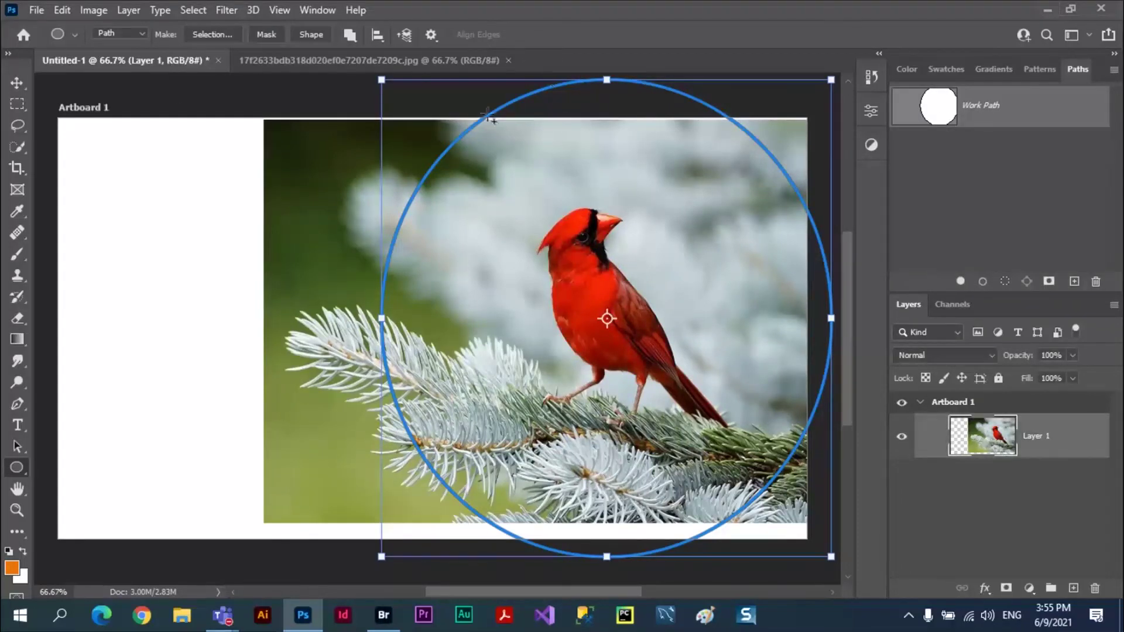
left_click(124, 12)
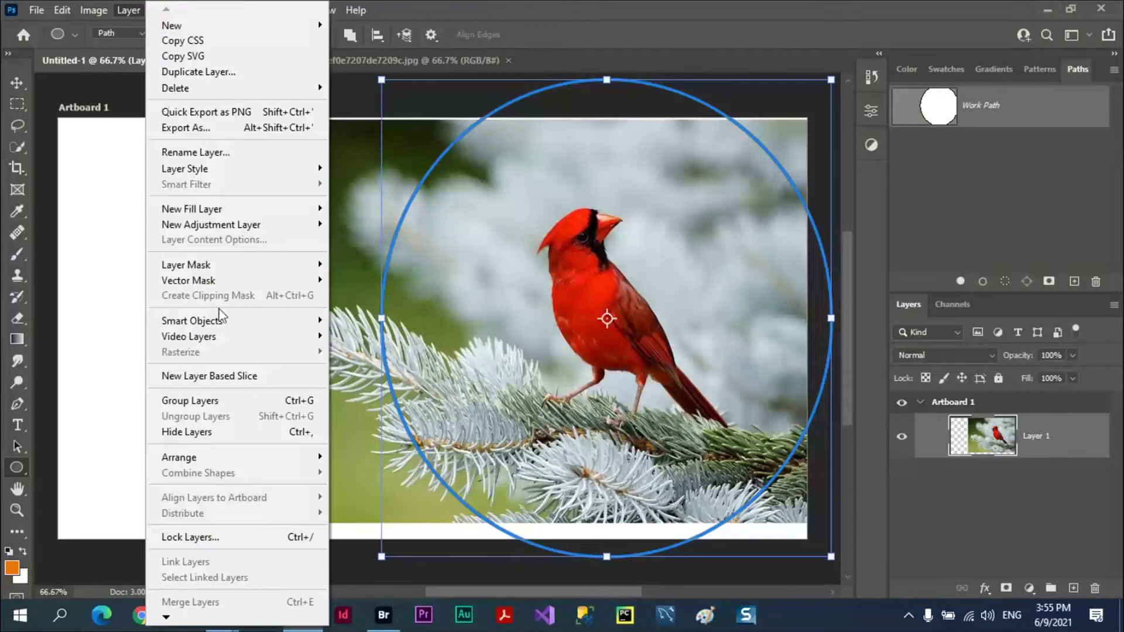
mouse_move(245, 282)
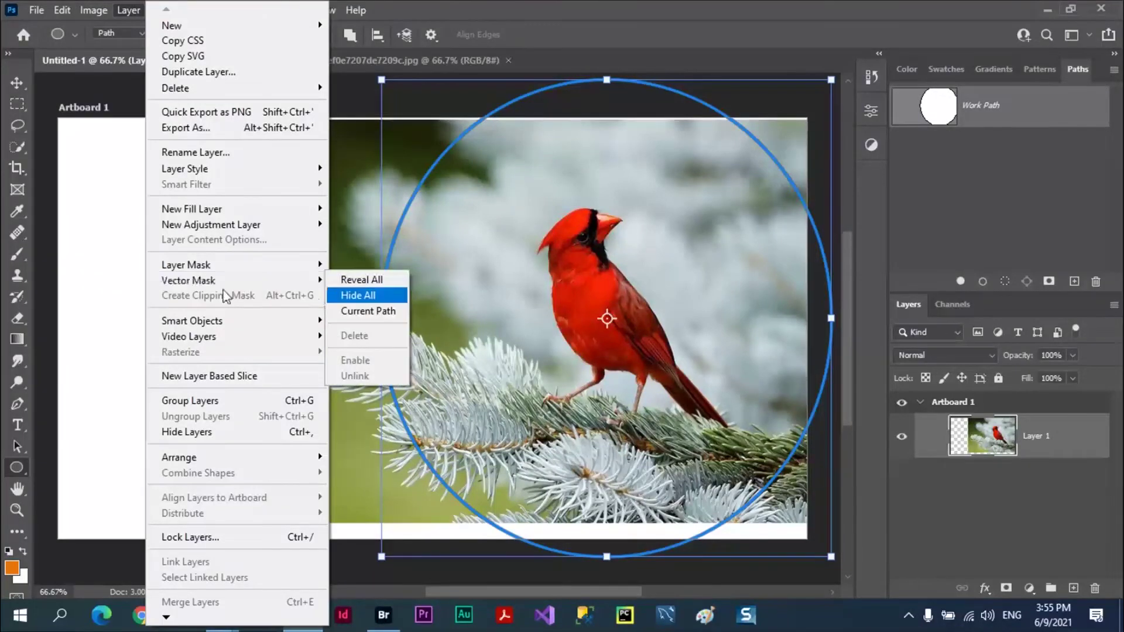
left_click(367, 312)
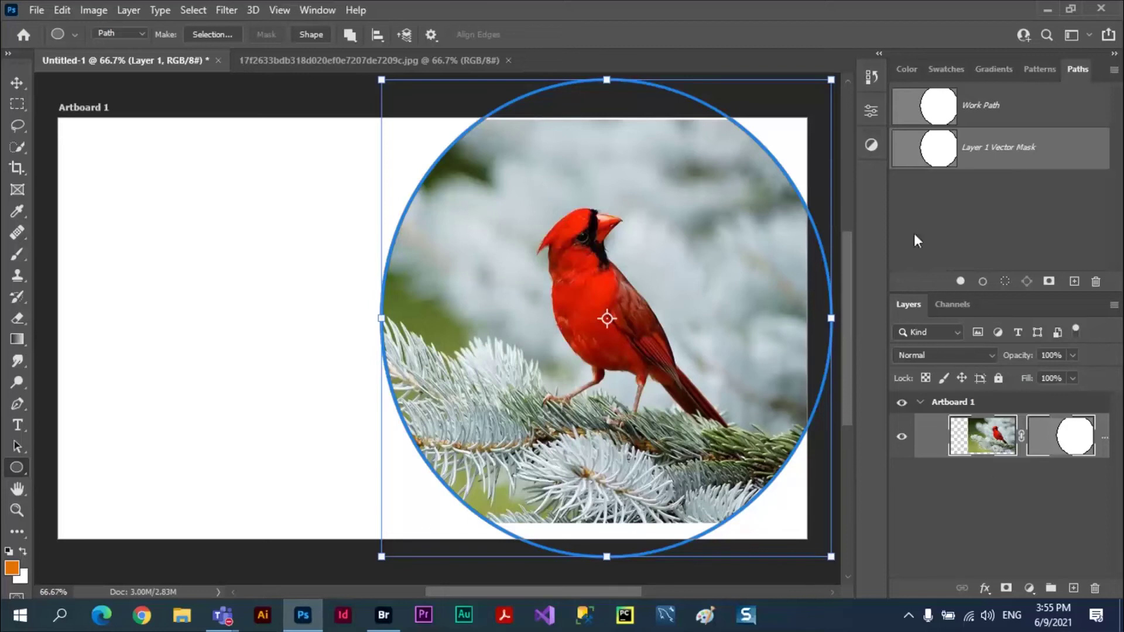
- Activate the Layer 1 vector mask for the Curvature Pen tool, and add and delete a trial anchor on its upper-left curve
left_click(1074, 444)
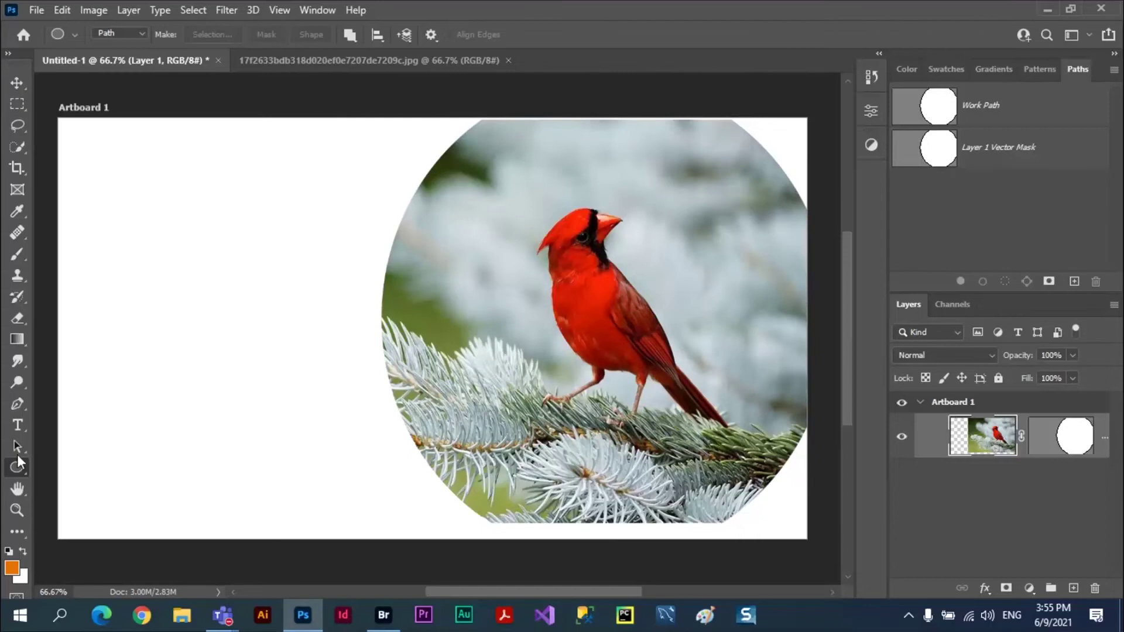
left_click(1060, 448)
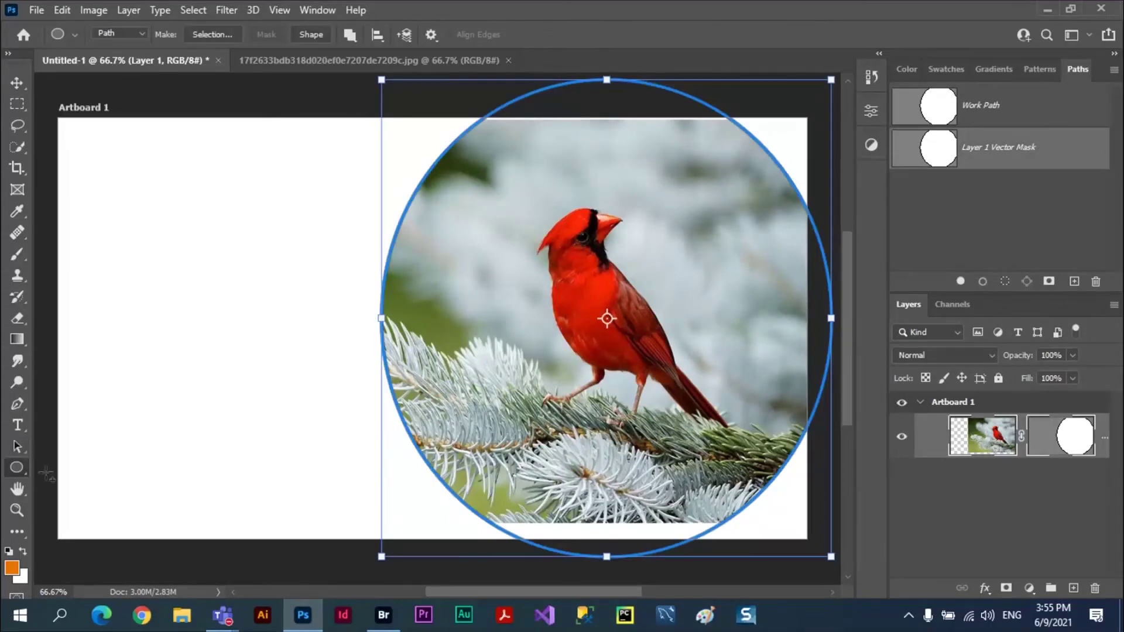
left_click_drag(13, 404, 82, 432)
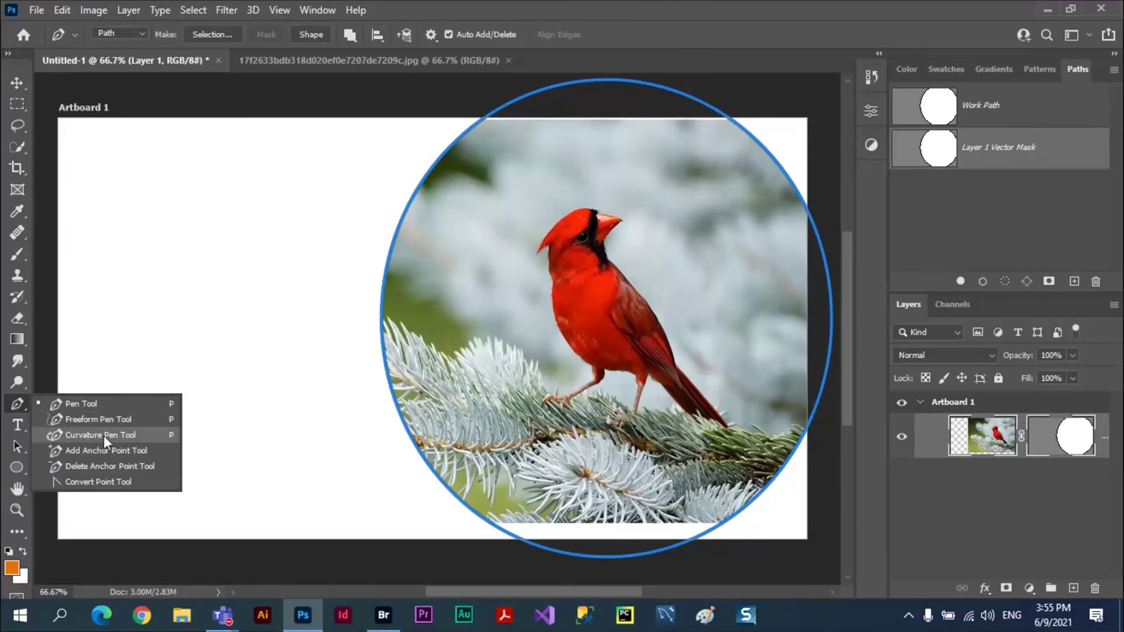
left_click(103, 435)
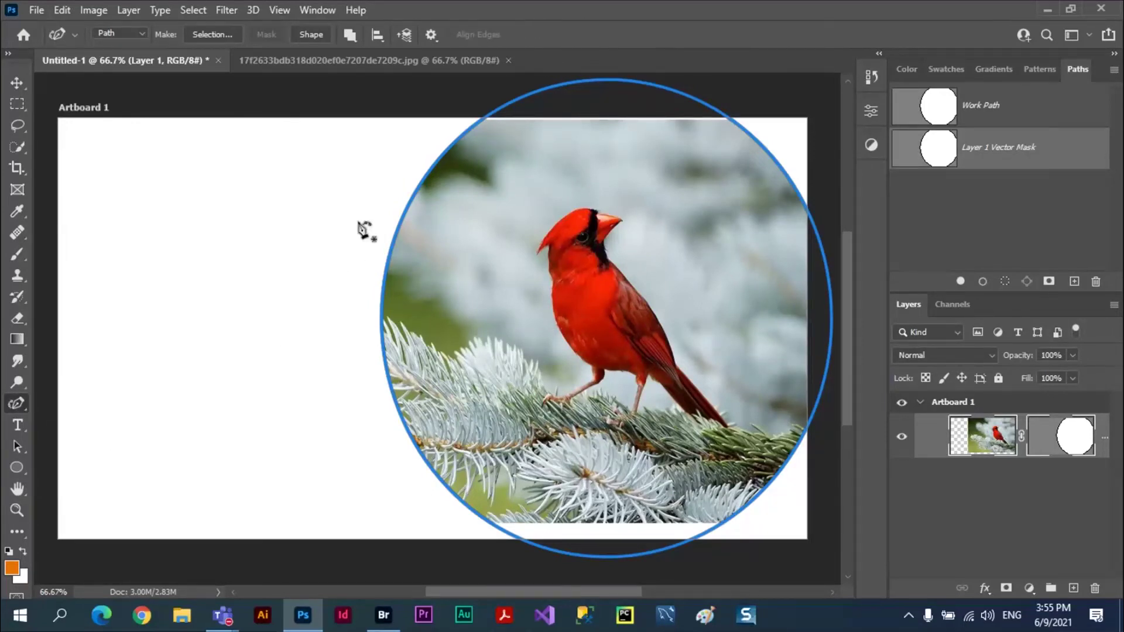
left_click(407, 206)
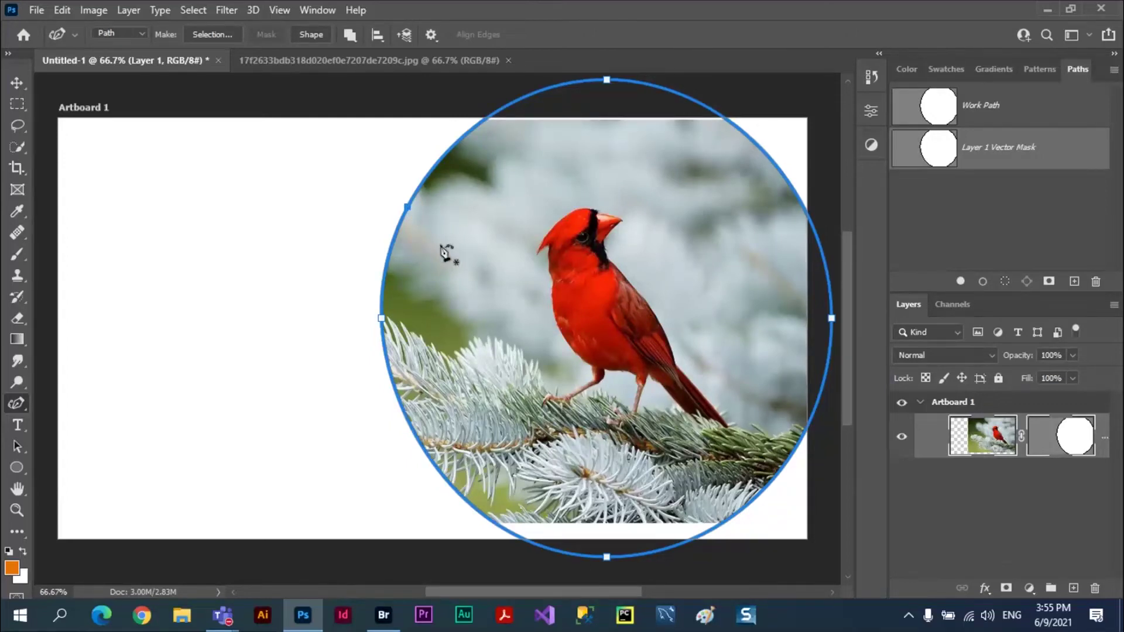
key("Delete")
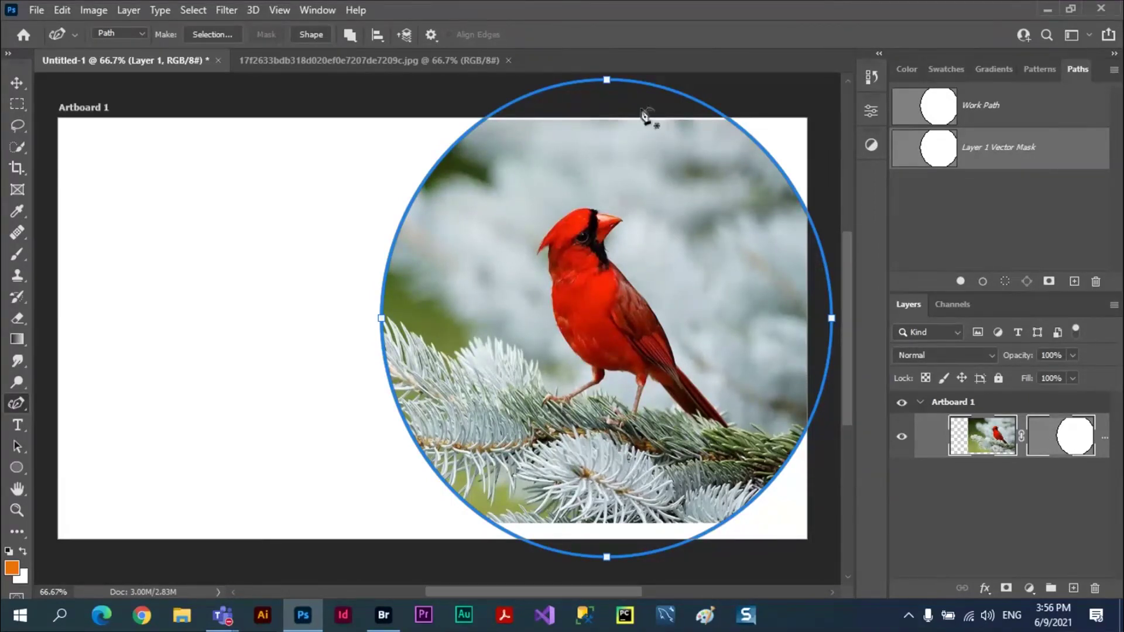
- Add anchor points on the mask ellipse's upper-right and lower-right curves, and delete the rightmost anchor between them
left_click(755, 142)
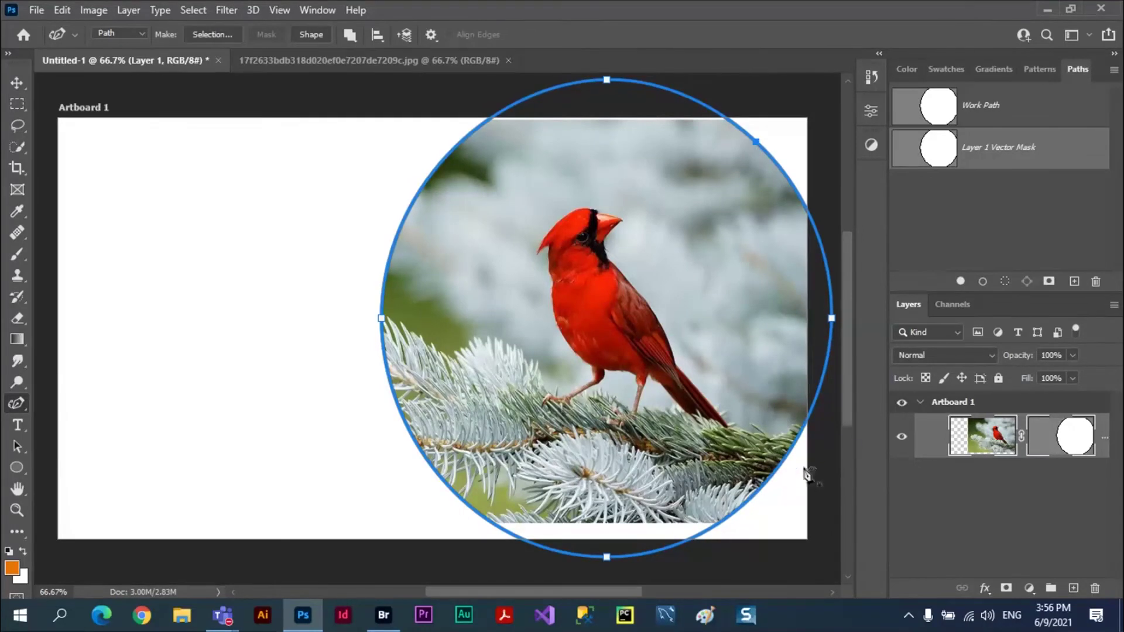
left_click(772, 477)
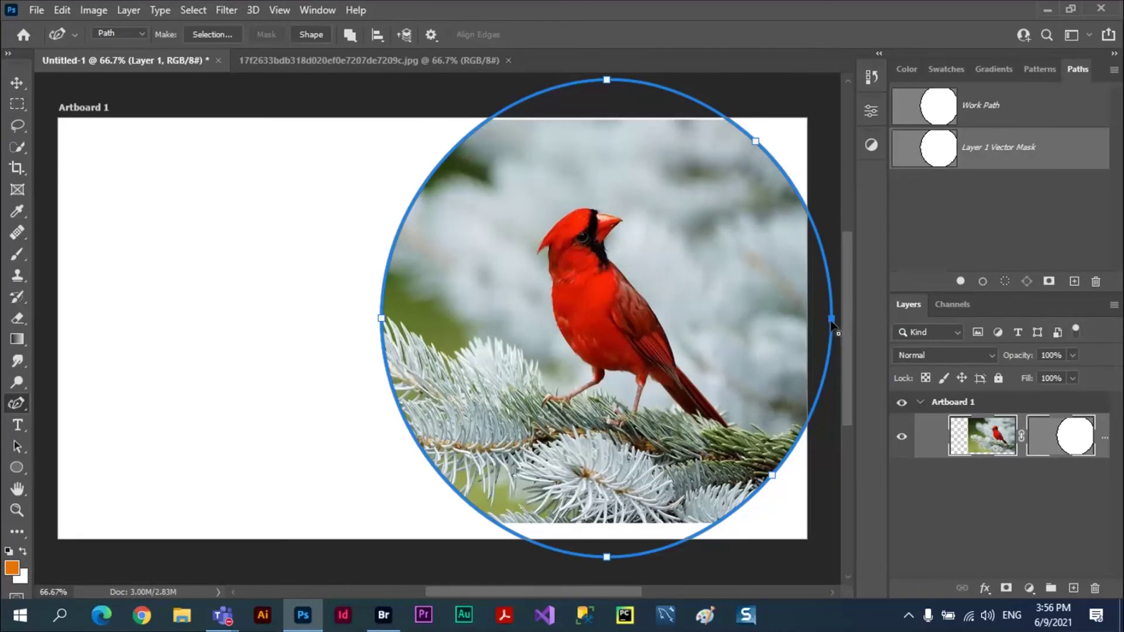
key("Delete")
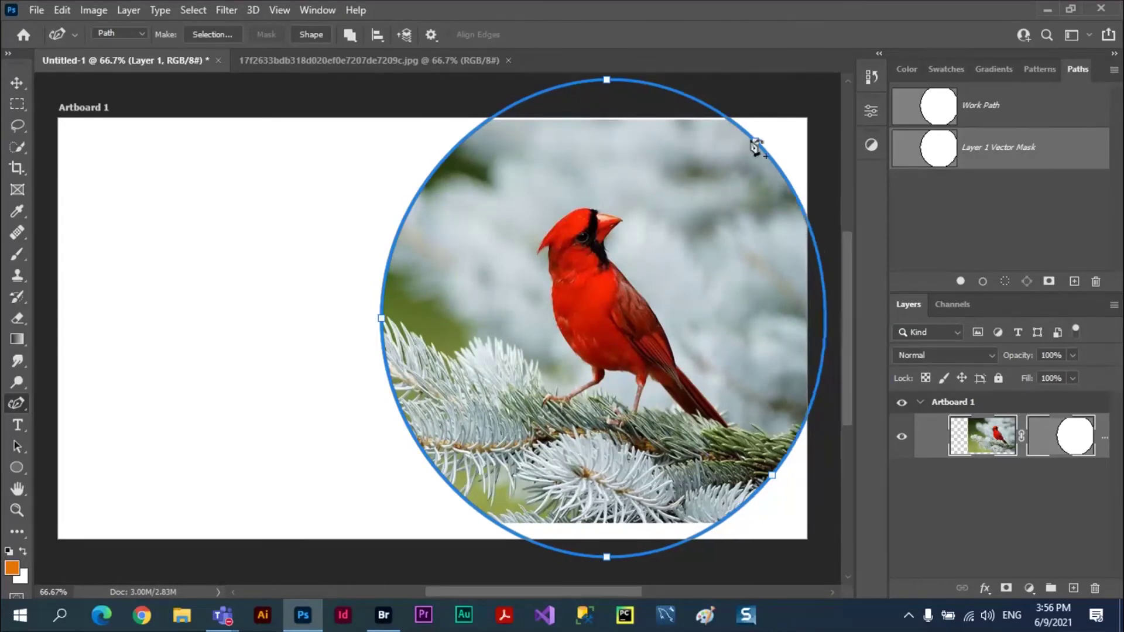
- Convert the mask's upper-right, lower-right and top anchors to corner points to straighten the segments between them
left_click(756, 143)
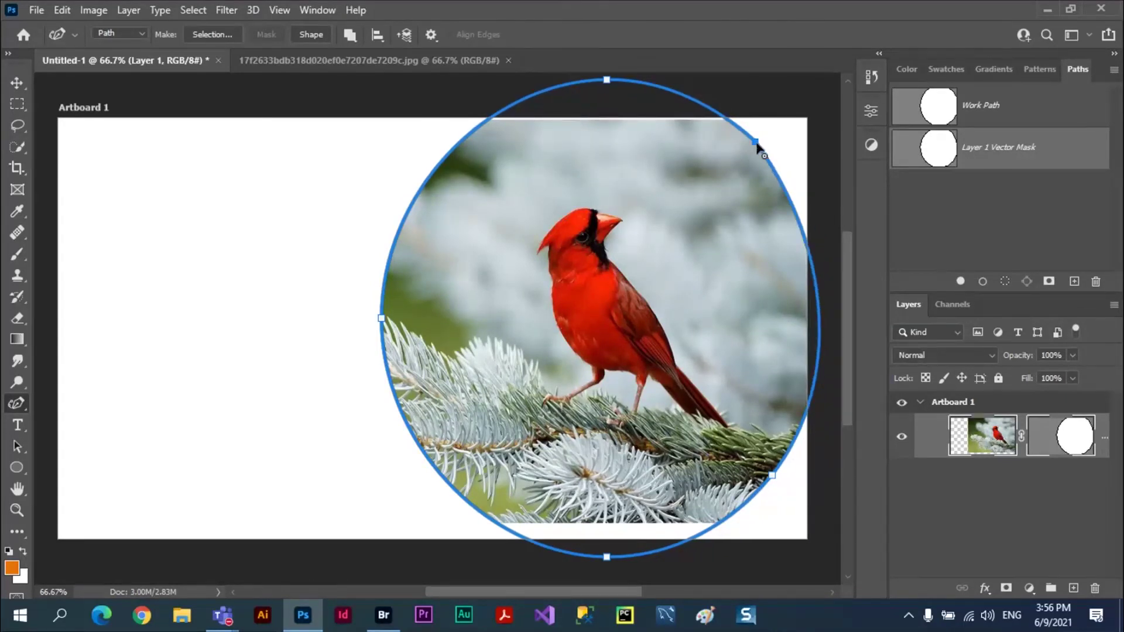
left_click(773, 474)
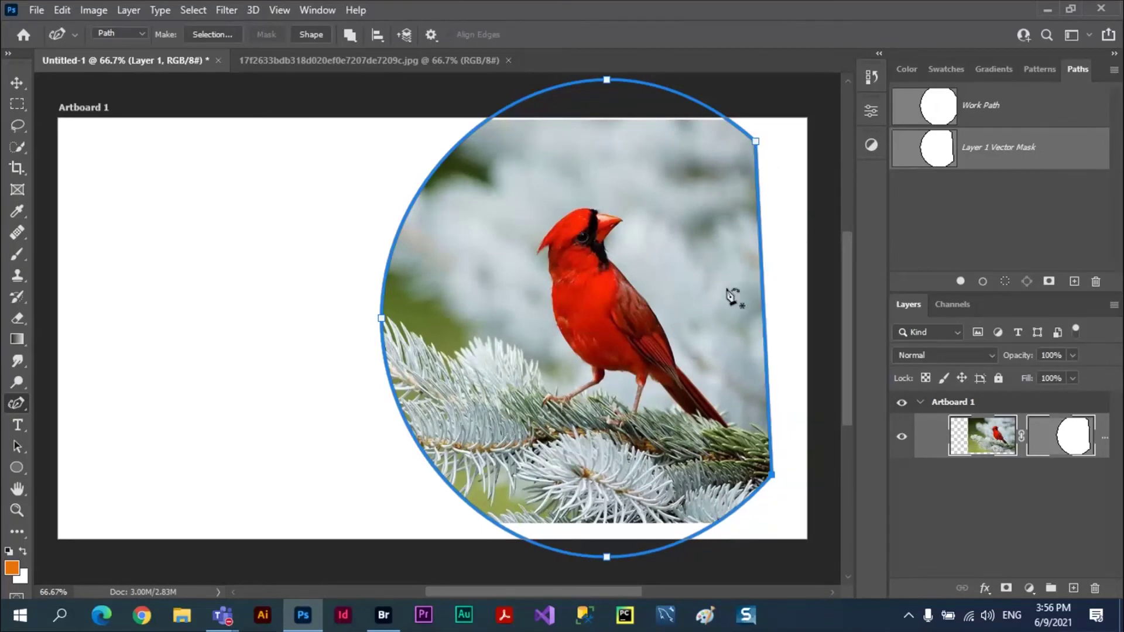
left_click(607, 80)
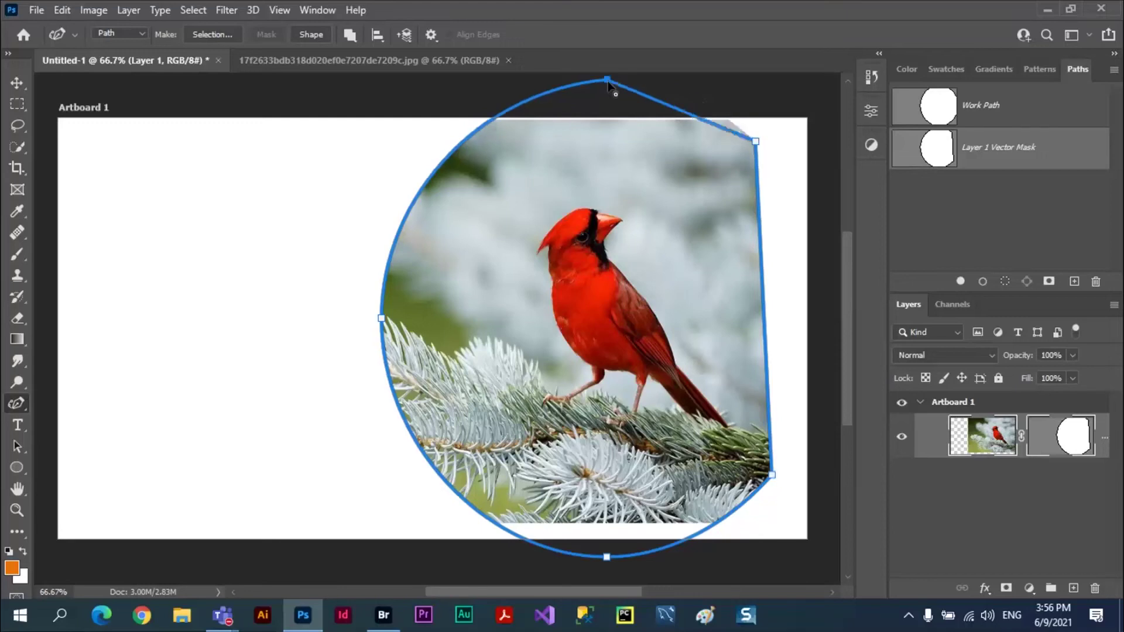
- Convert the mask's bottom anchor to a corner point and move the upper-right and lower-right corners out past the artboard's right edge
left_click(607, 558)
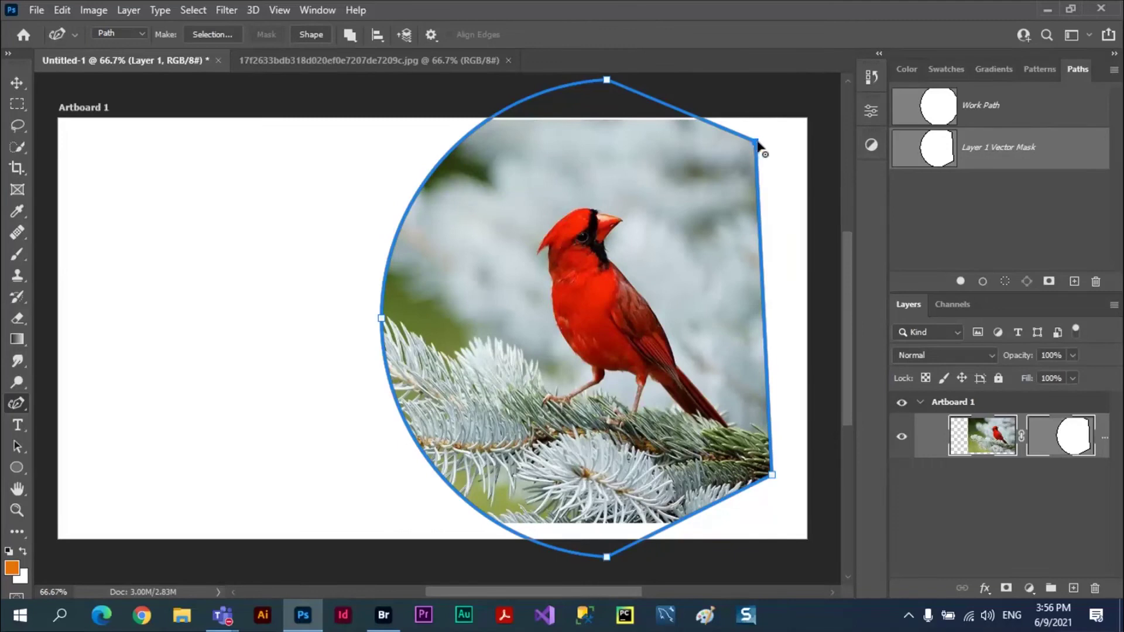
left_click_drag(756, 141, 814, 111)
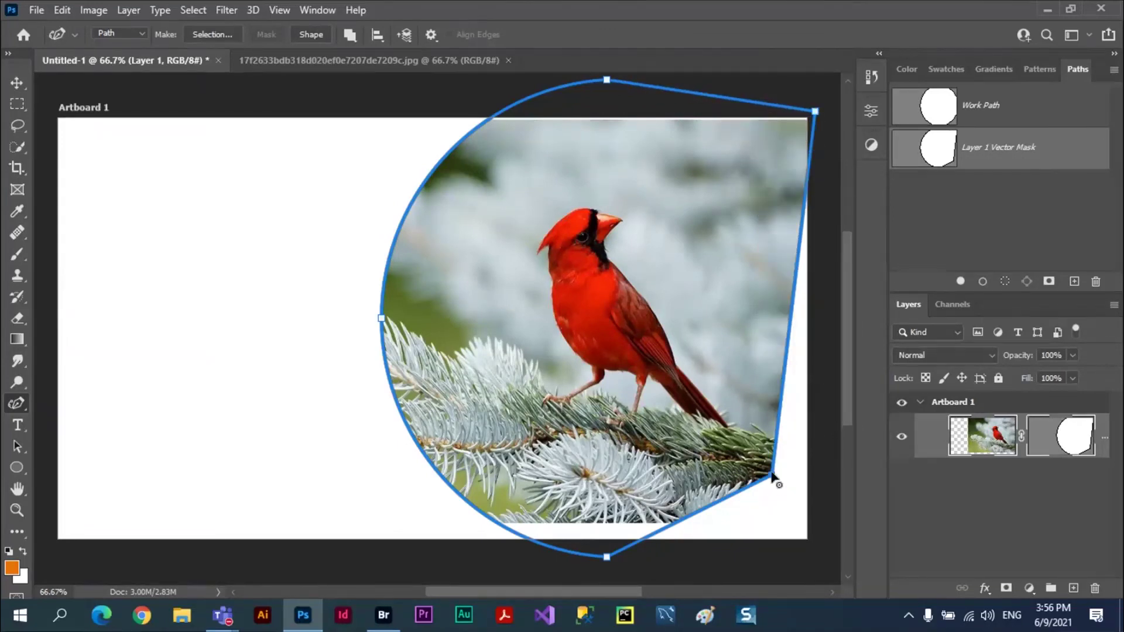
left_click_drag(772, 477, 818, 537)
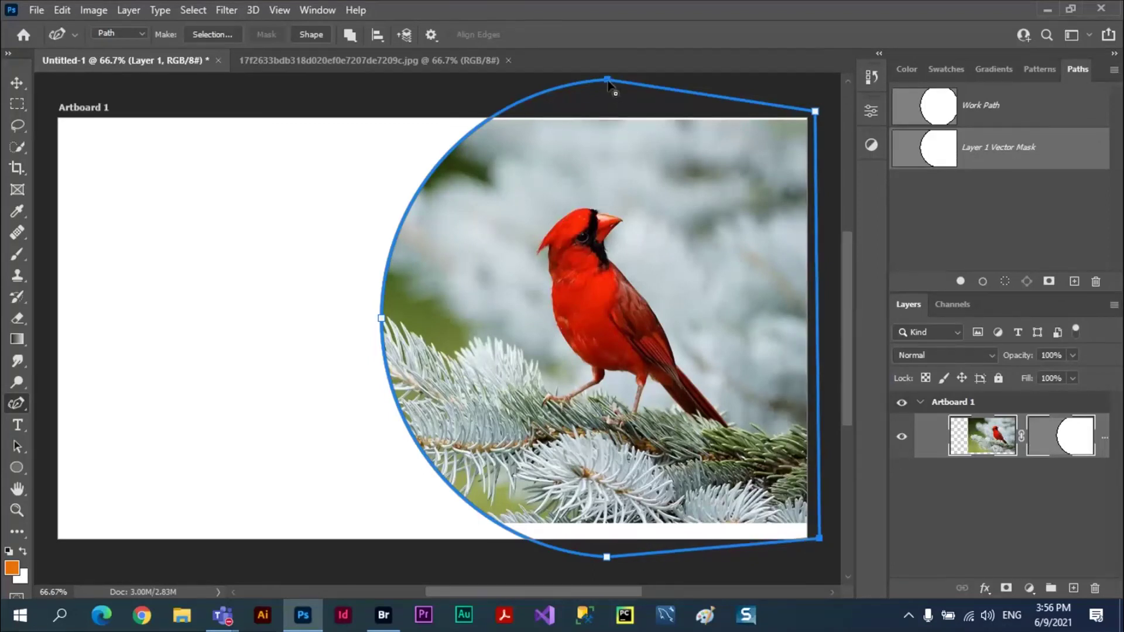
- Move the mask's top and bottom anchors inward and adjust both right-hand corners to match, making the upper and lower edges nearly horizontal
left_click_drag(607, 80, 606, 105)
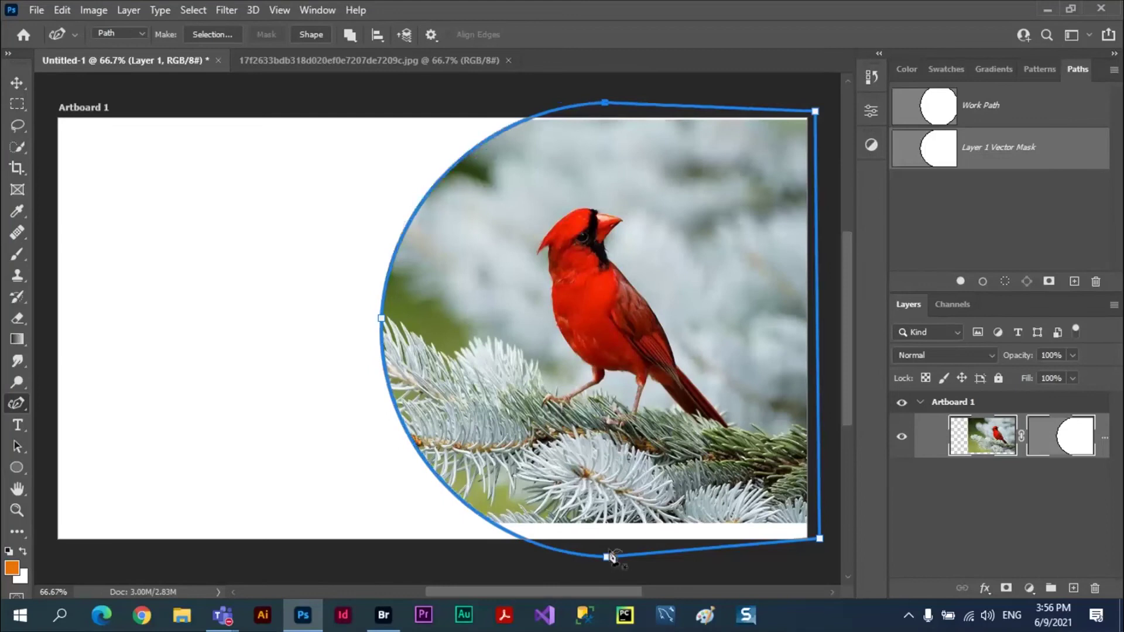
left_click_drag(606, 558, 627, 517)
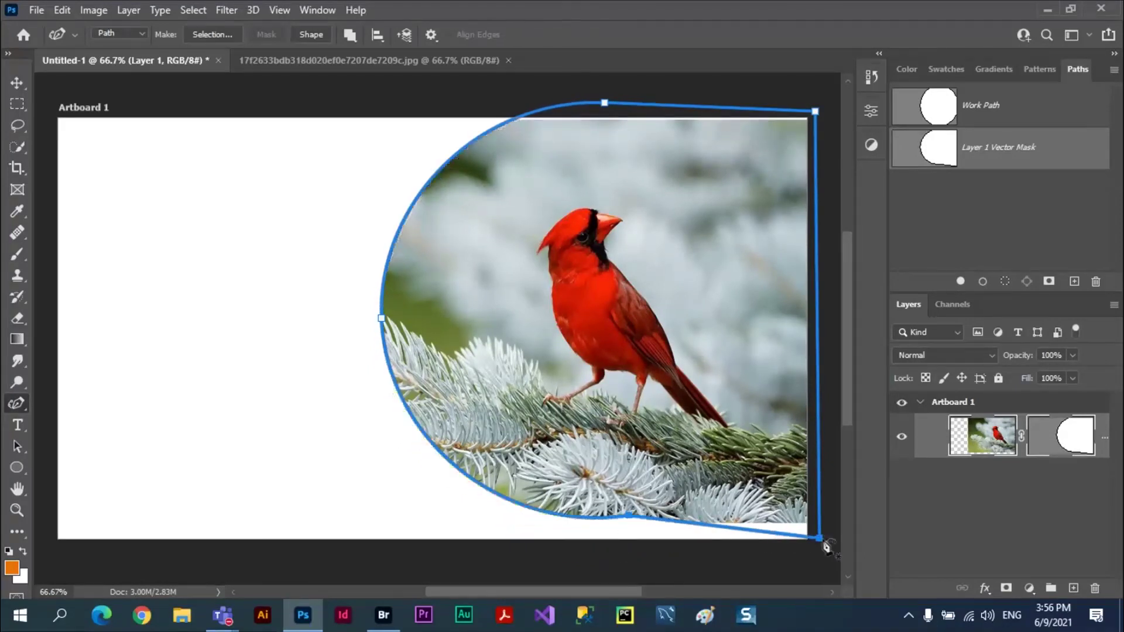
left_click_drag(818, 538, 820, 510)
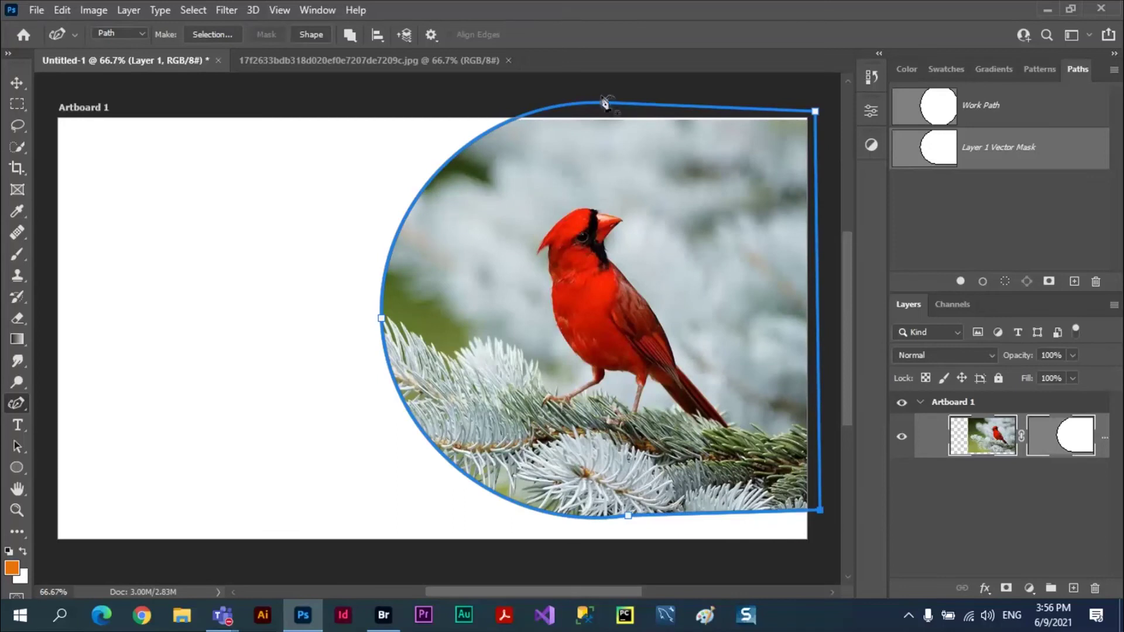
left_click_drag(606, 104, 611, 136)
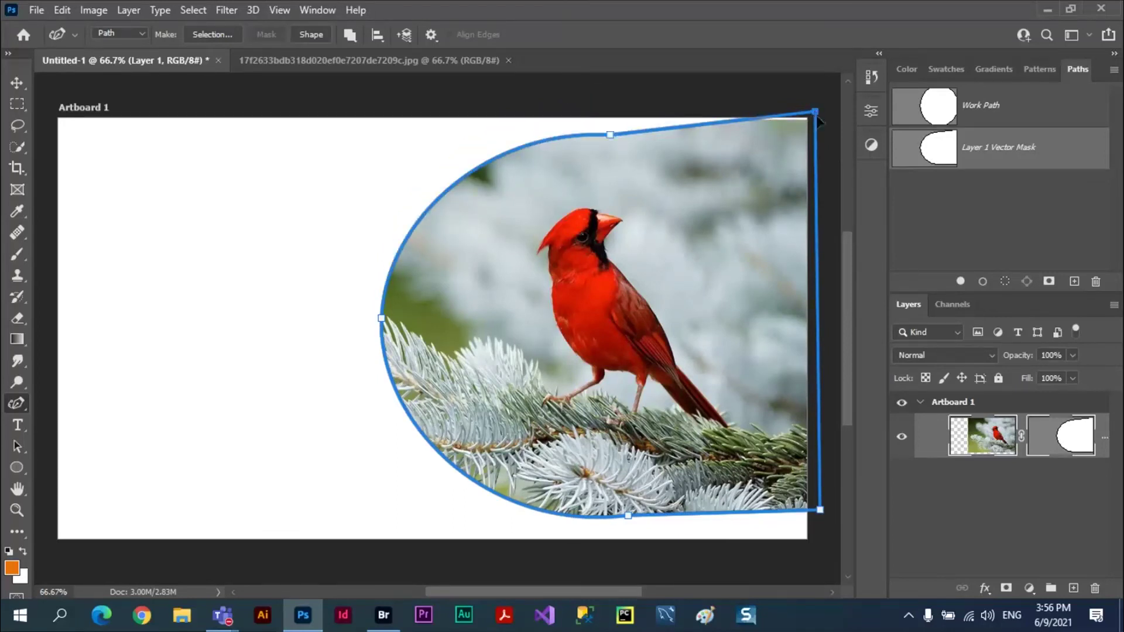
left_click_drag(817, 117, 817, 140)
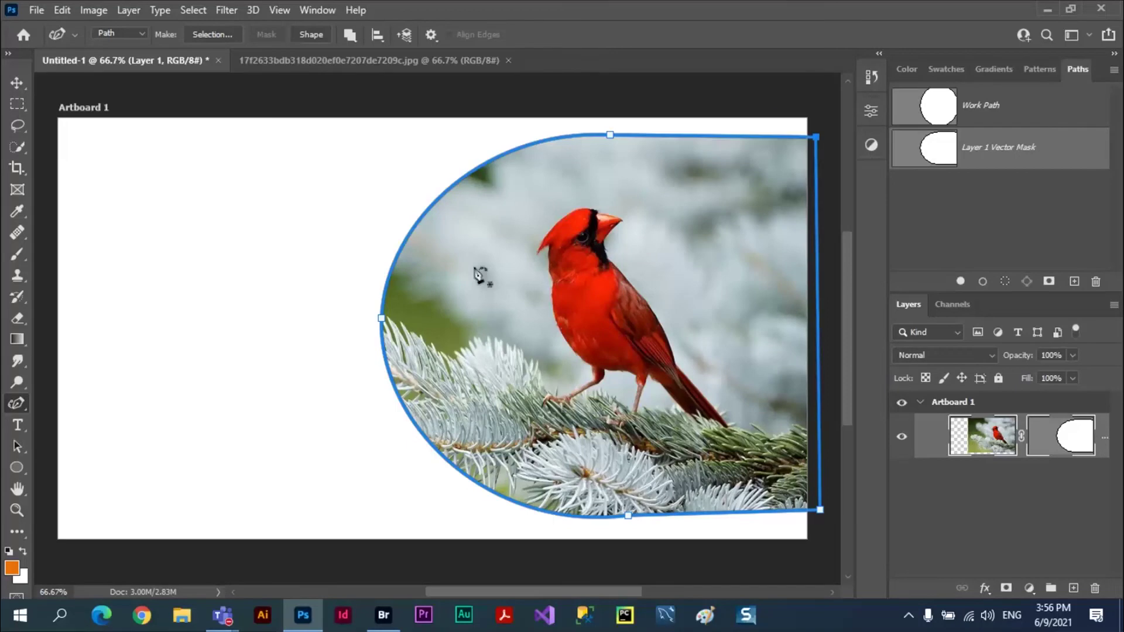
- Select the artboard with the Move tool to view the masked photo without its path outline, and reselect Layer 1's vector mask
left_click(17, 85)
left_click(214, 251)
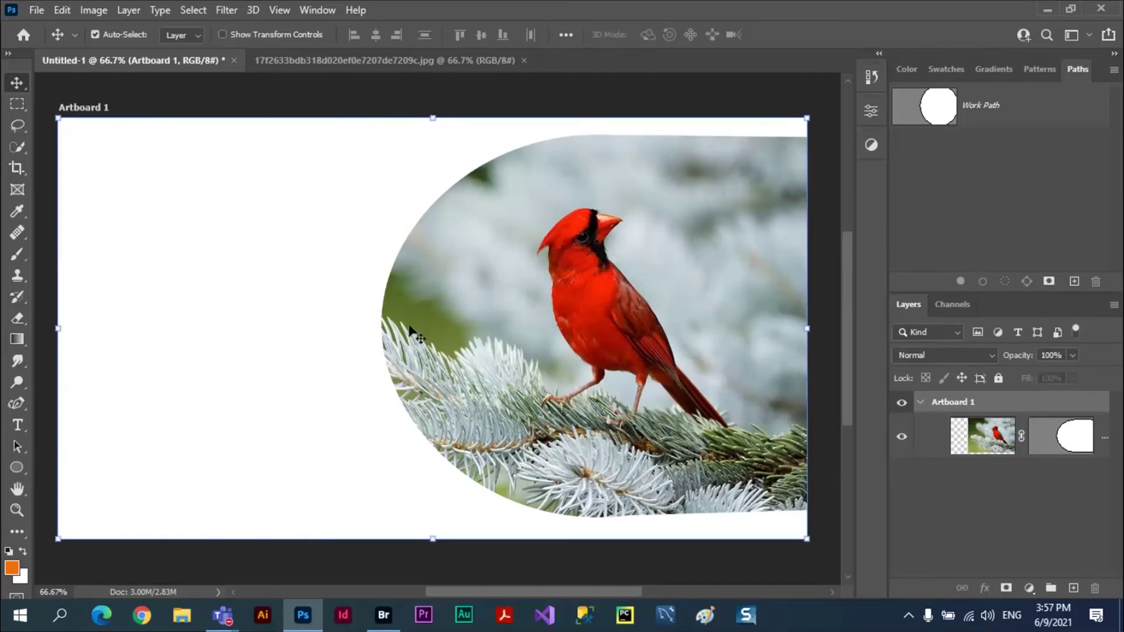
left_click(1074, 454)
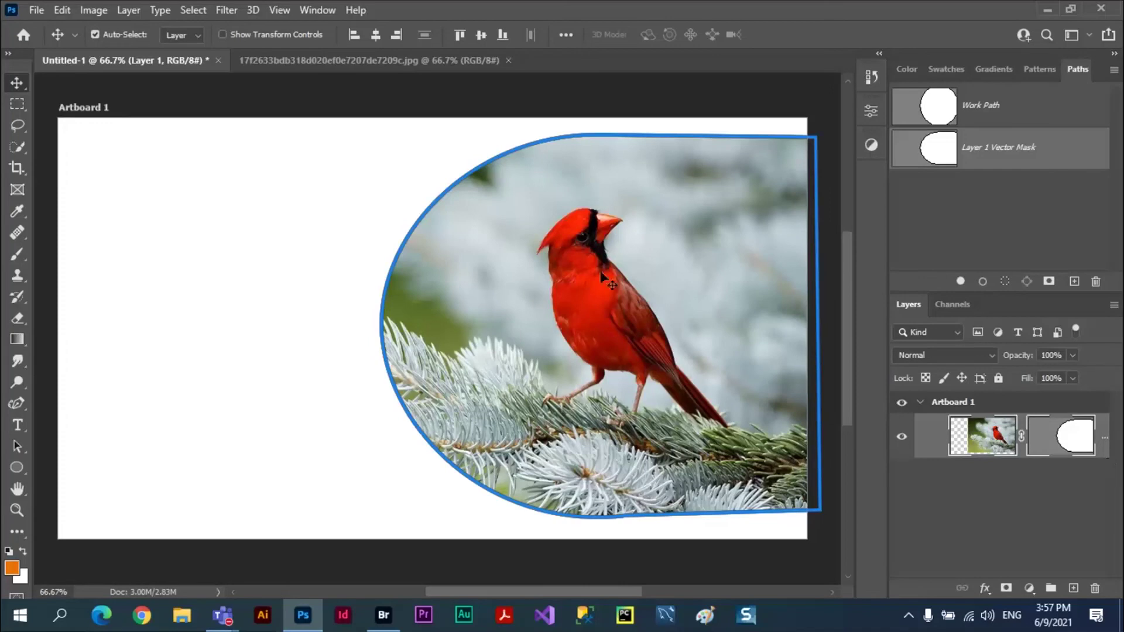
- With the Curvature Pen, add a trial anchor beside the mask's leftmost anchor and delete the surplus point there
left_click(18, 447)
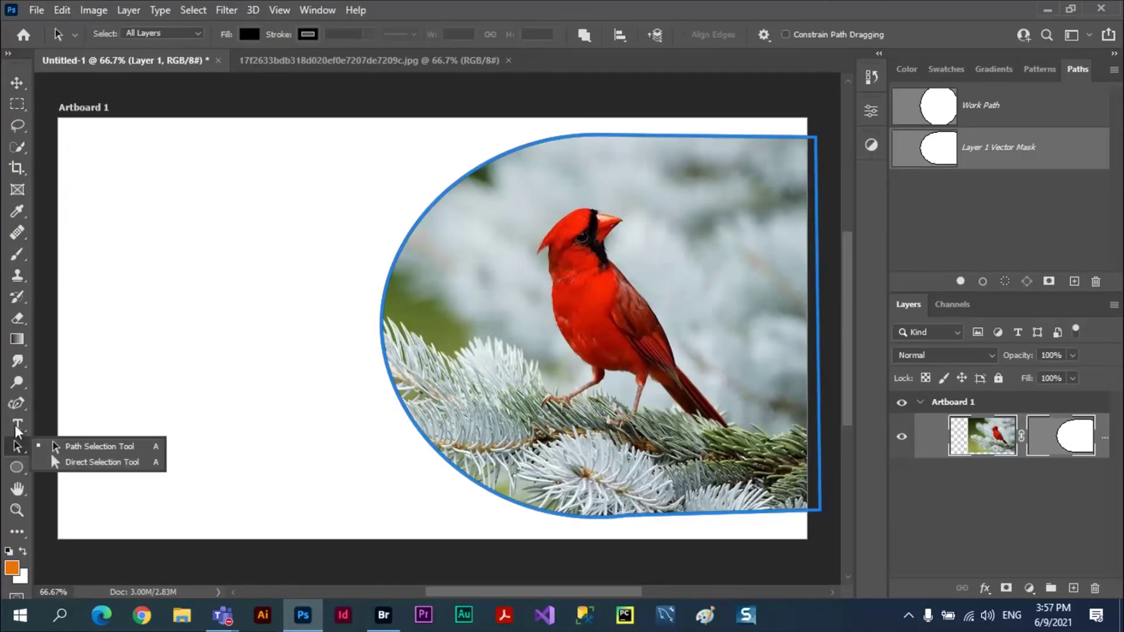
left_click(17, 406)
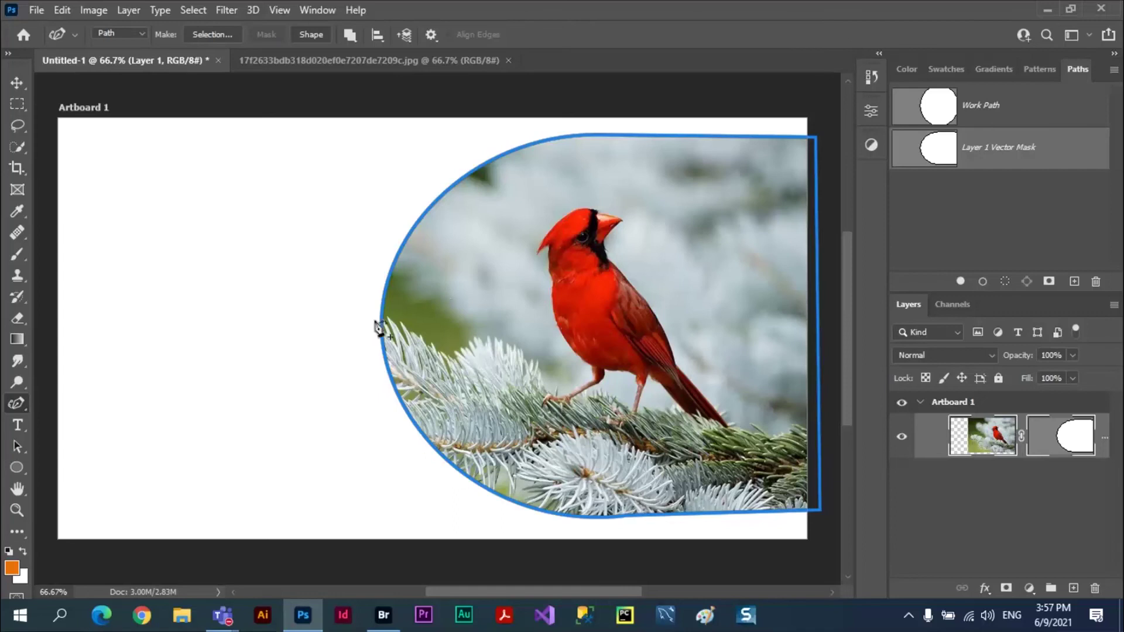
left_click(404, 323)
key("ctrl+z")
left_click(380, 323)
left_click(383, 323)
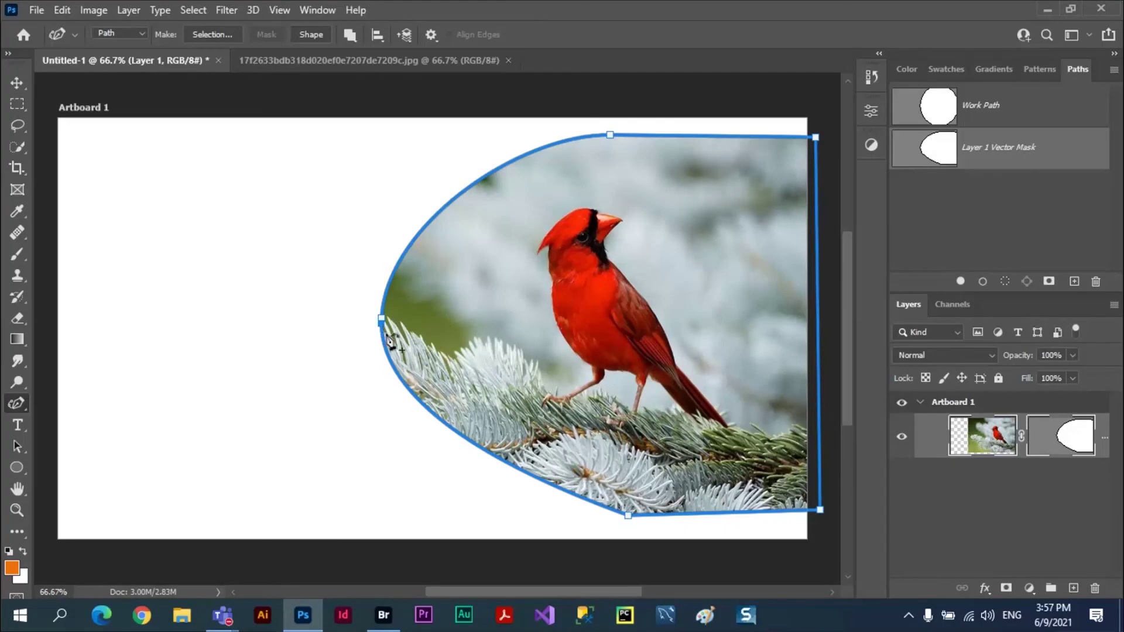
left_click(382, 322)
key("Delete")
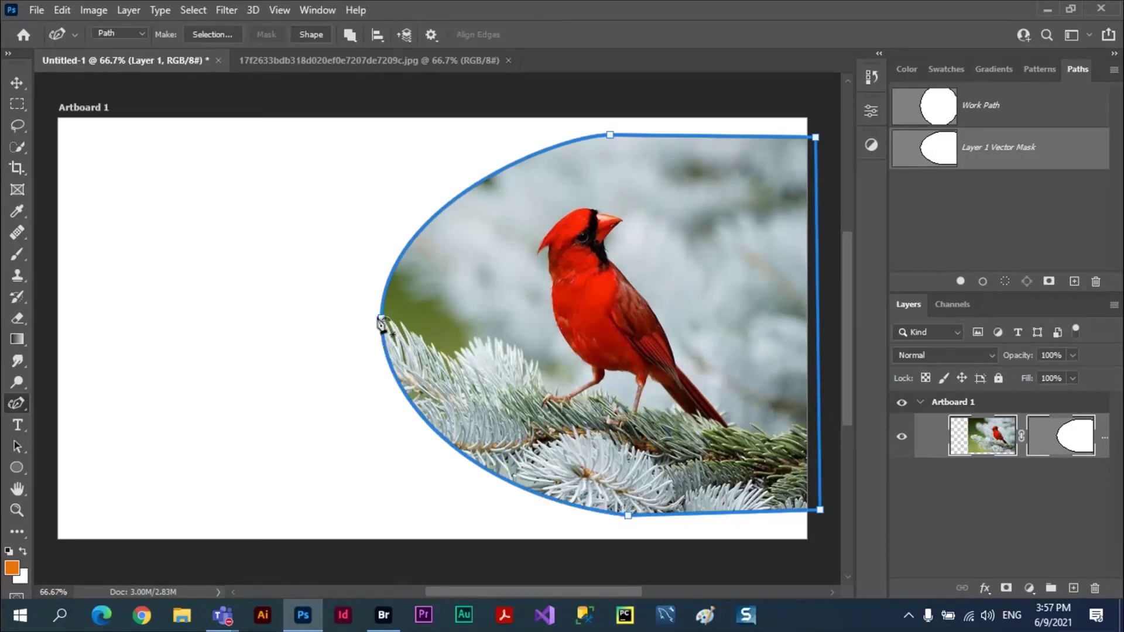
- Move the mask's leftmost anchor inward toward the bird and pull new upper-left and lower-left anchors outward to form a wavy left edge
left_click_drag(380, 321, 502, 324)
left_click_drag(529, 213, 484, 188)
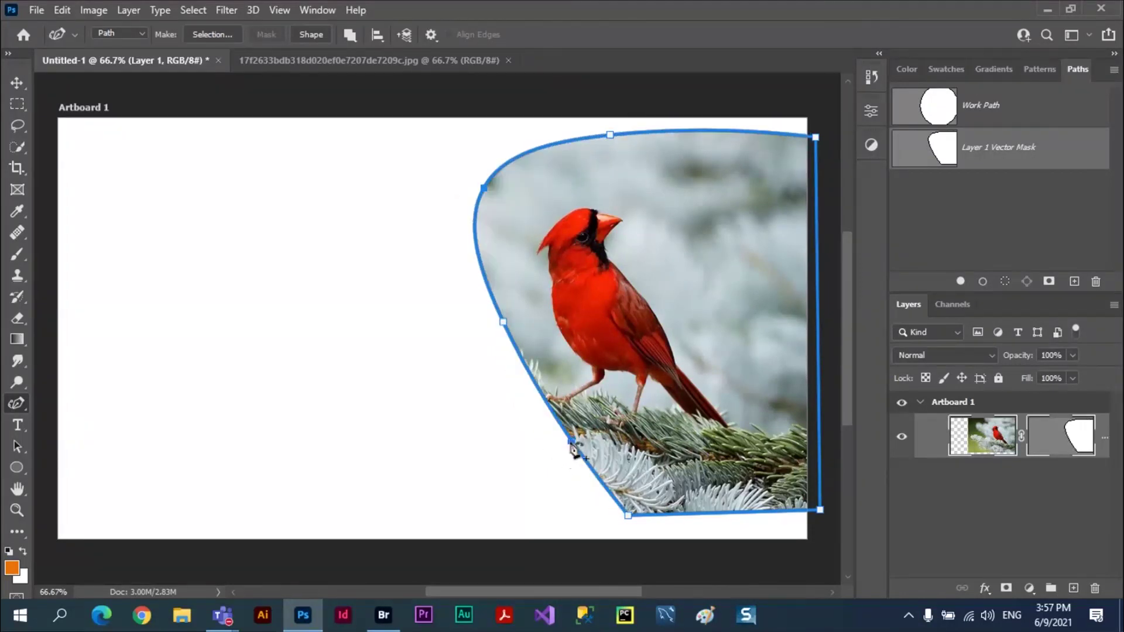
left_click_drag(575, 448, 474, 446)
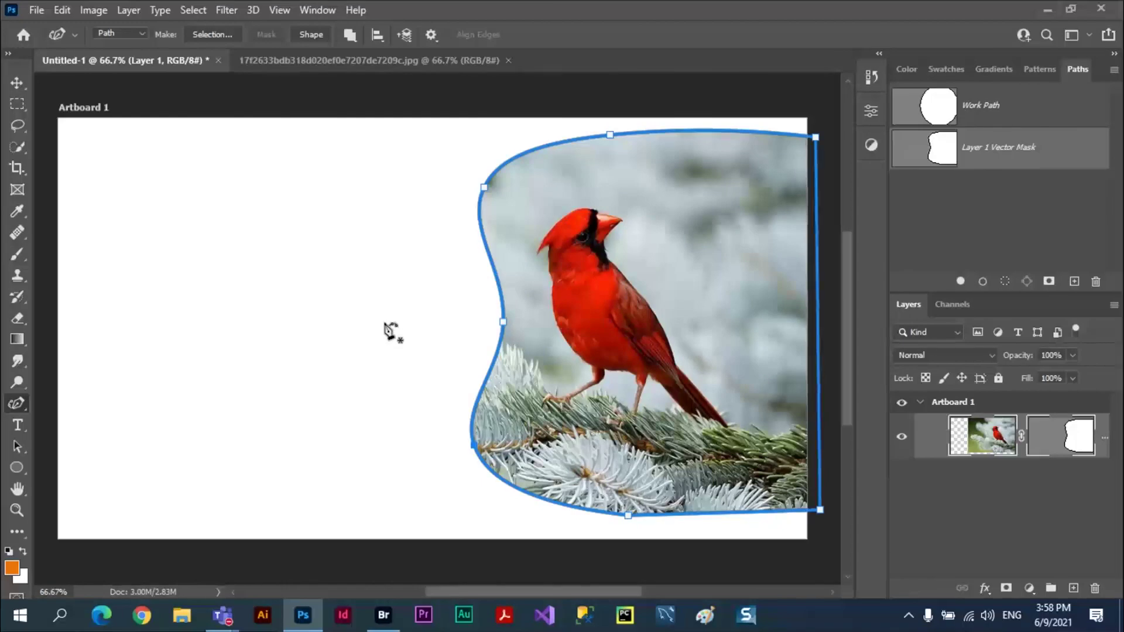
- Switch to the Microsoft Teams meeting and request to stop its recording
key("alt+Tab")
key("alt+Tab")
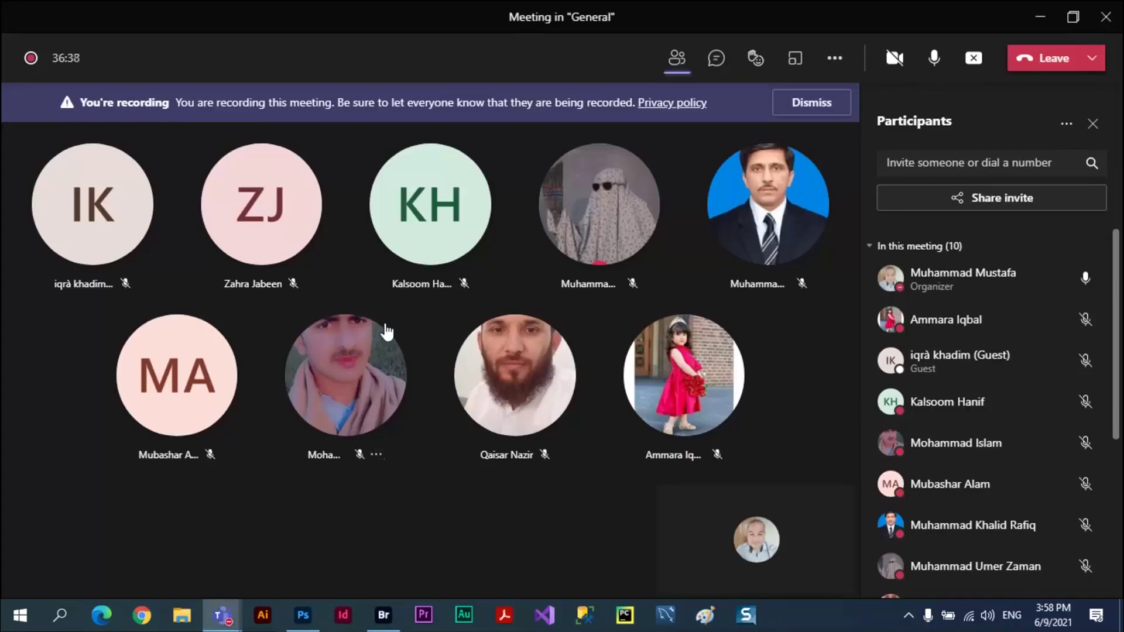
left_click(836, 61)
left_click(887, 455)
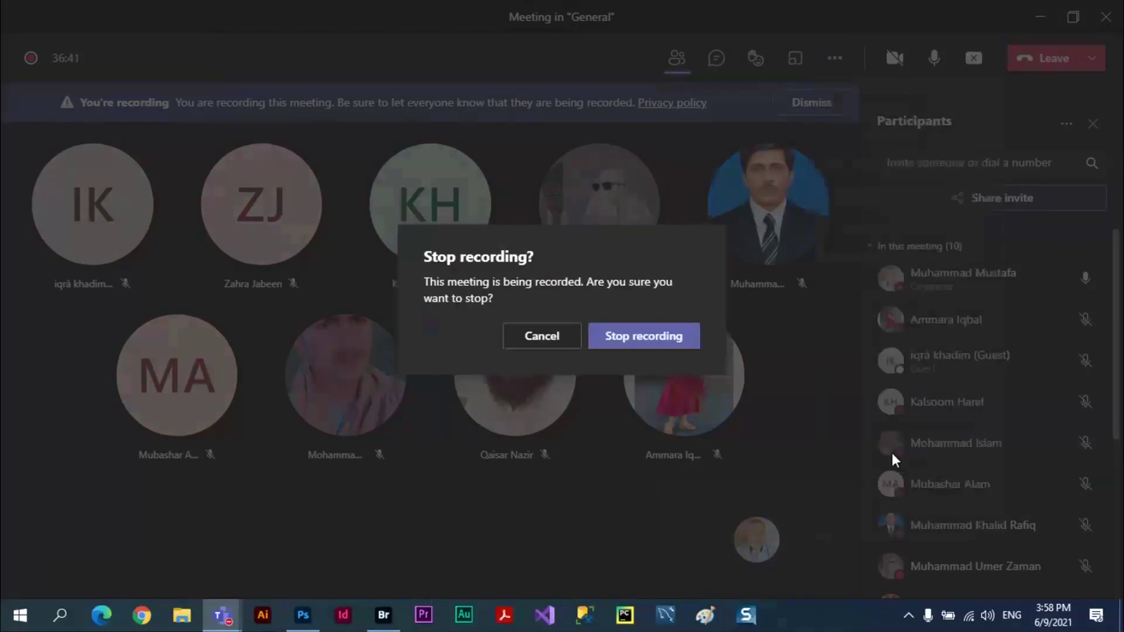